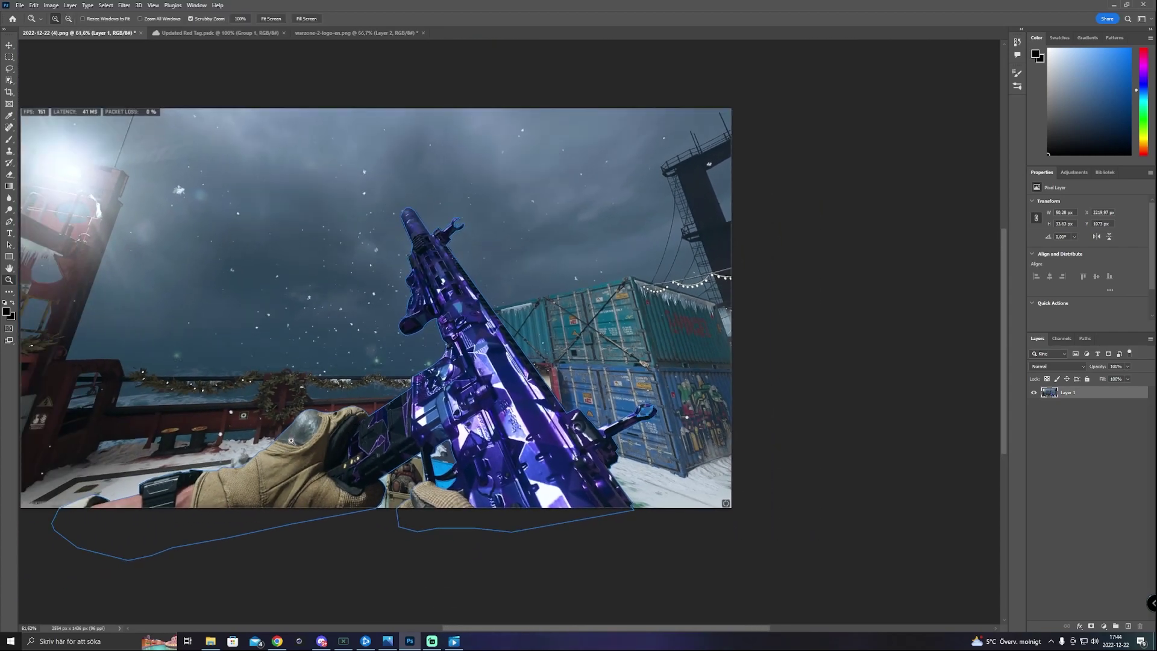
Convert the pen path traced around the gun and hands into a selection.
left_click_drag(265, 452, 293, 458)
key("p")
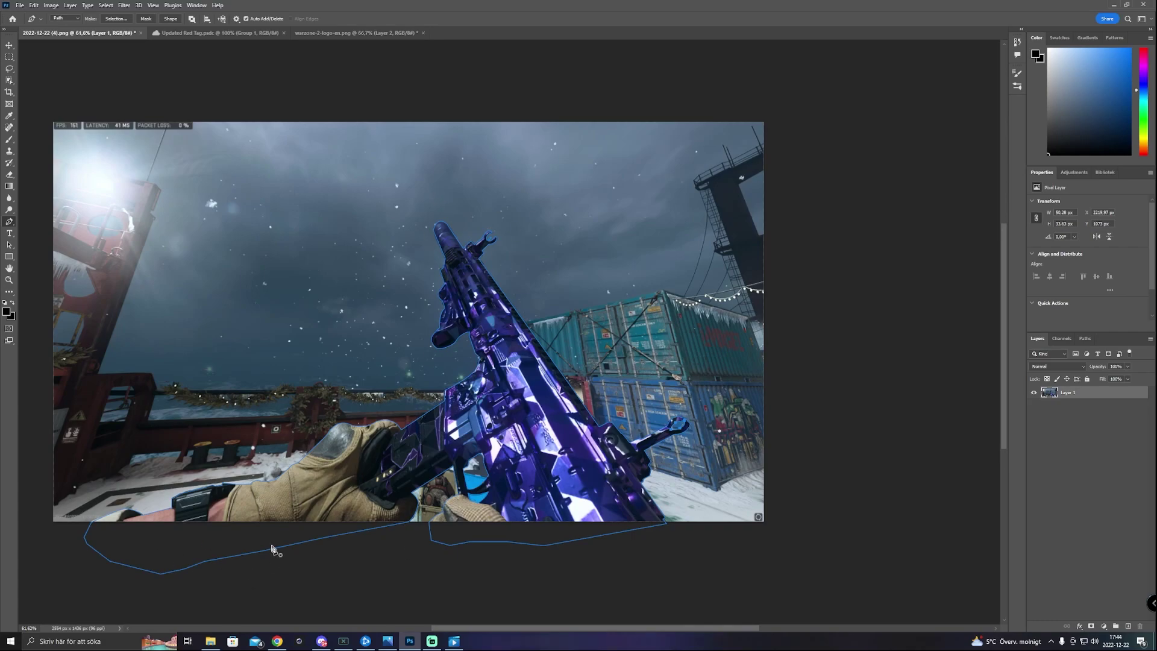
key("ctrl+Return")
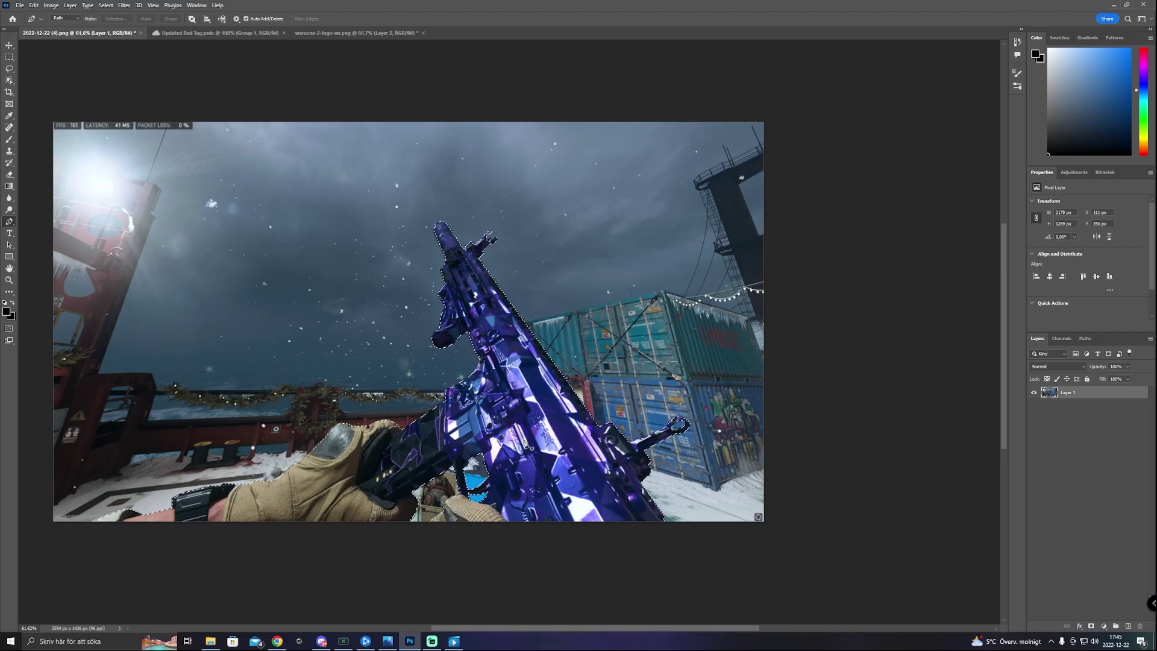
Copy the selected gun and hands onto a new layer and compare the cutout with the original layer shown and hidden.
key("ctrl+j")
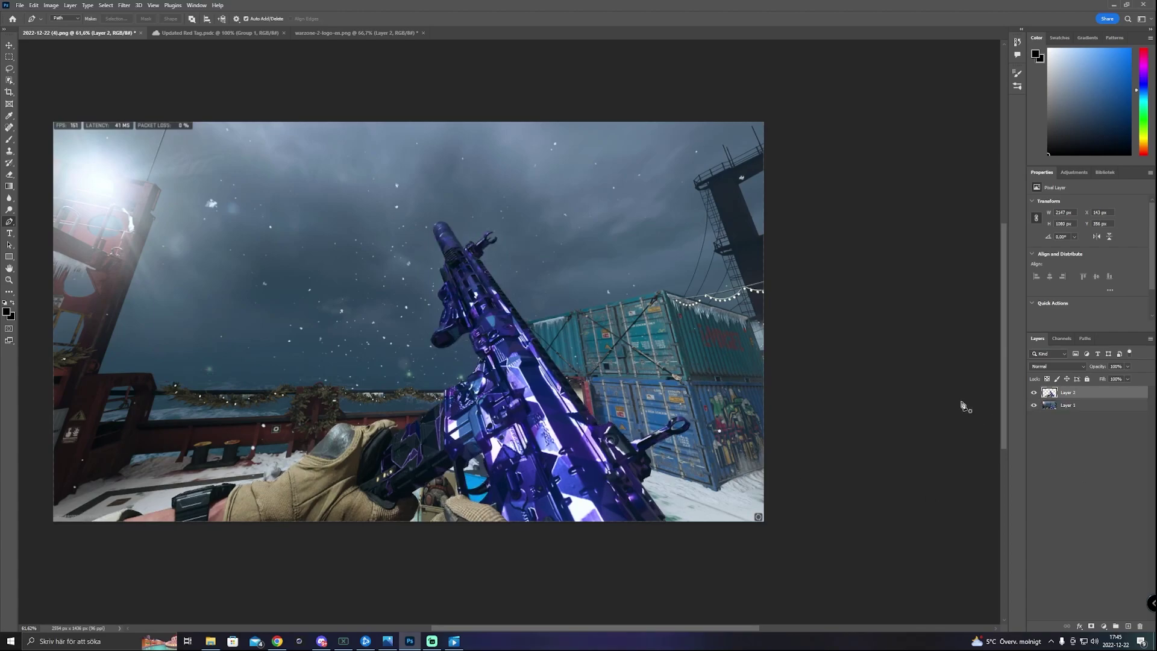
left_click(1034, 405)
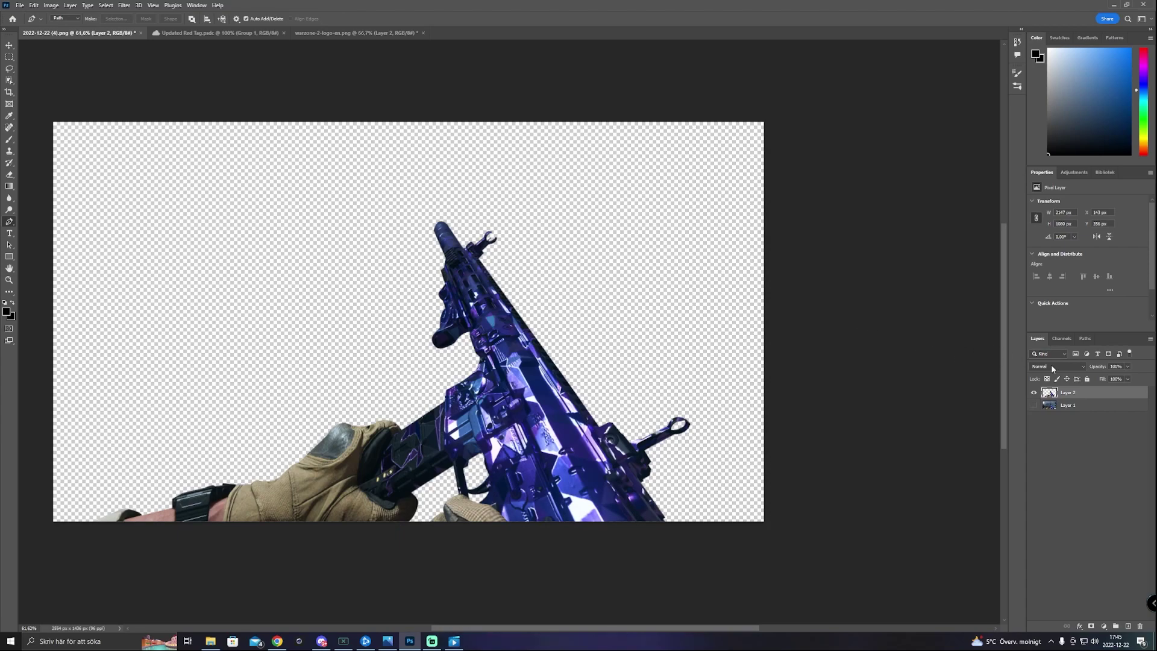
left_click(1034, 406)
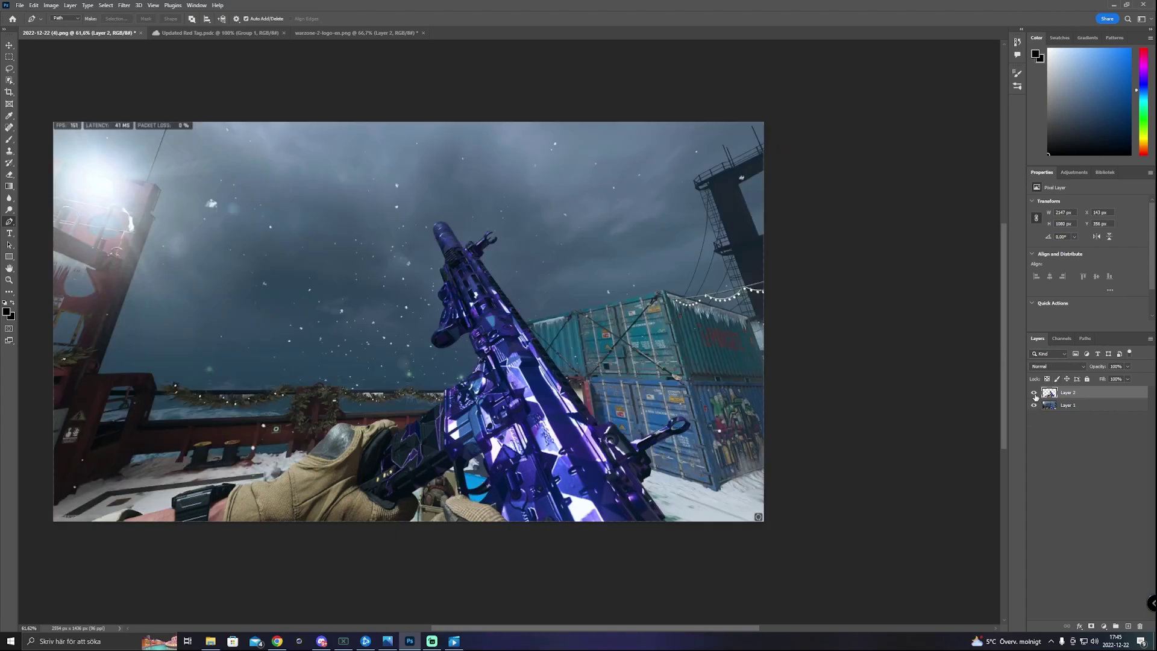
left_click(1035, 393)
left_click(1034, 407)
left_click(1034, 392)
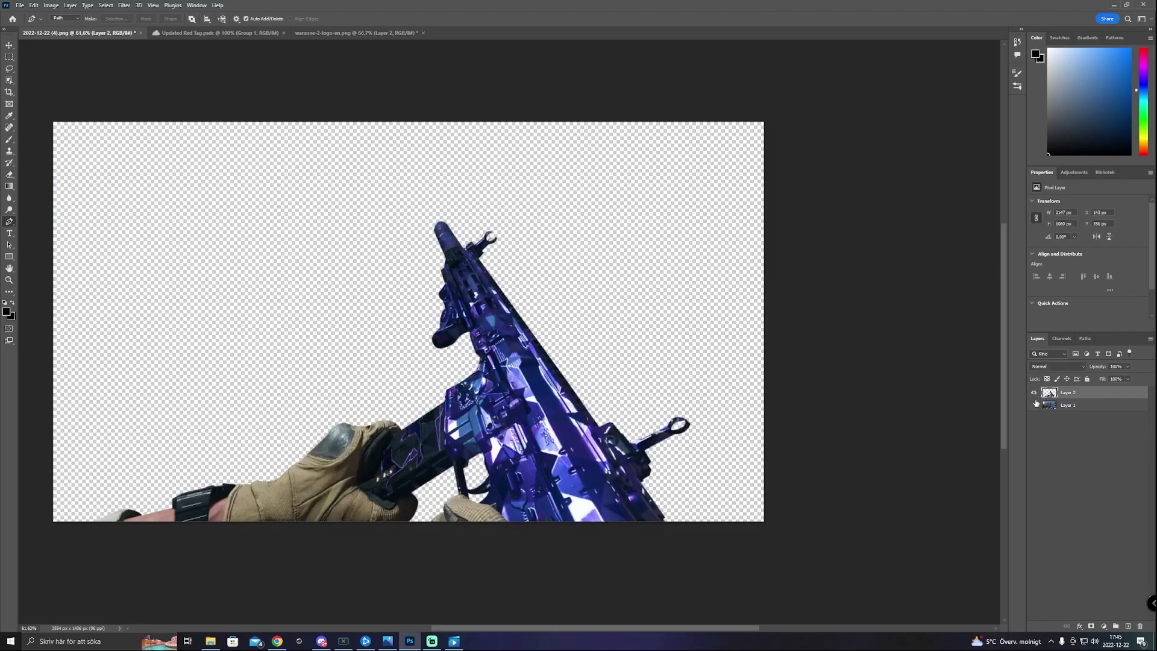
left_click(1034, 406)
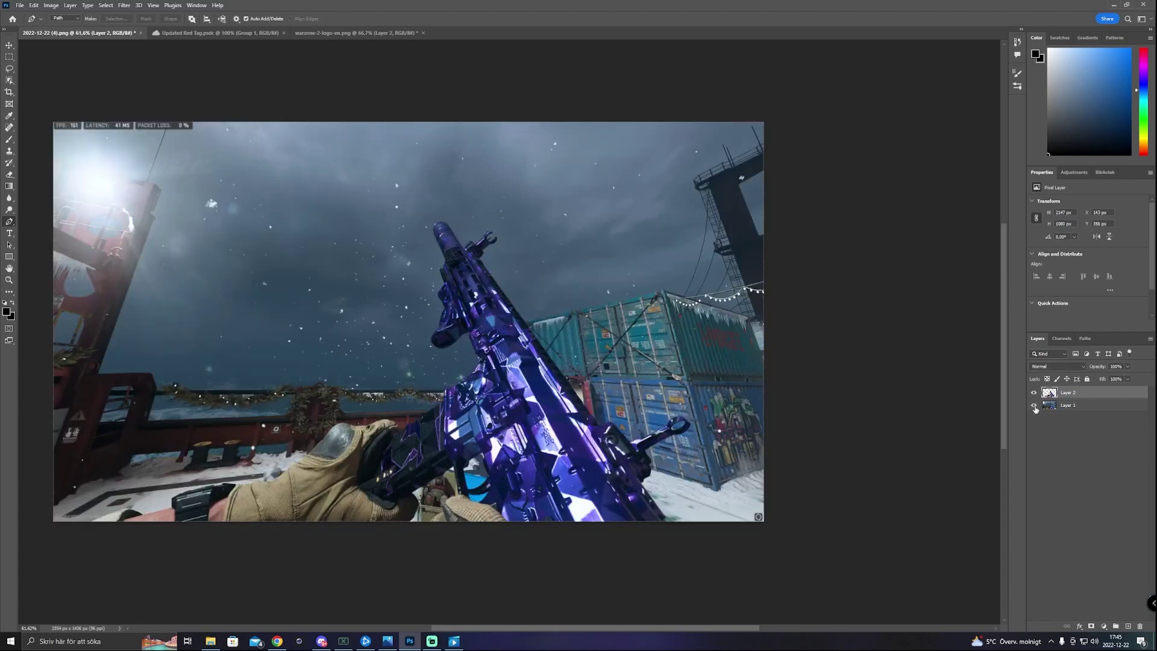
left_click(1034, 406)
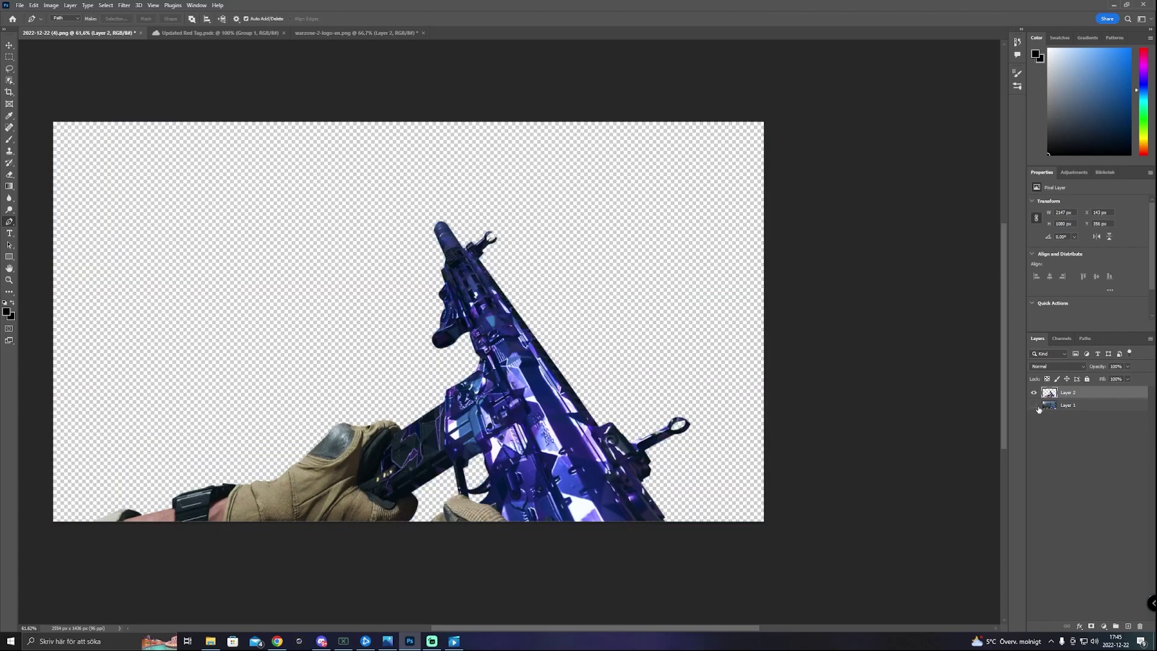
left_click(1034, 406)
left_click(1034, 406)
left_click(1034, 406)
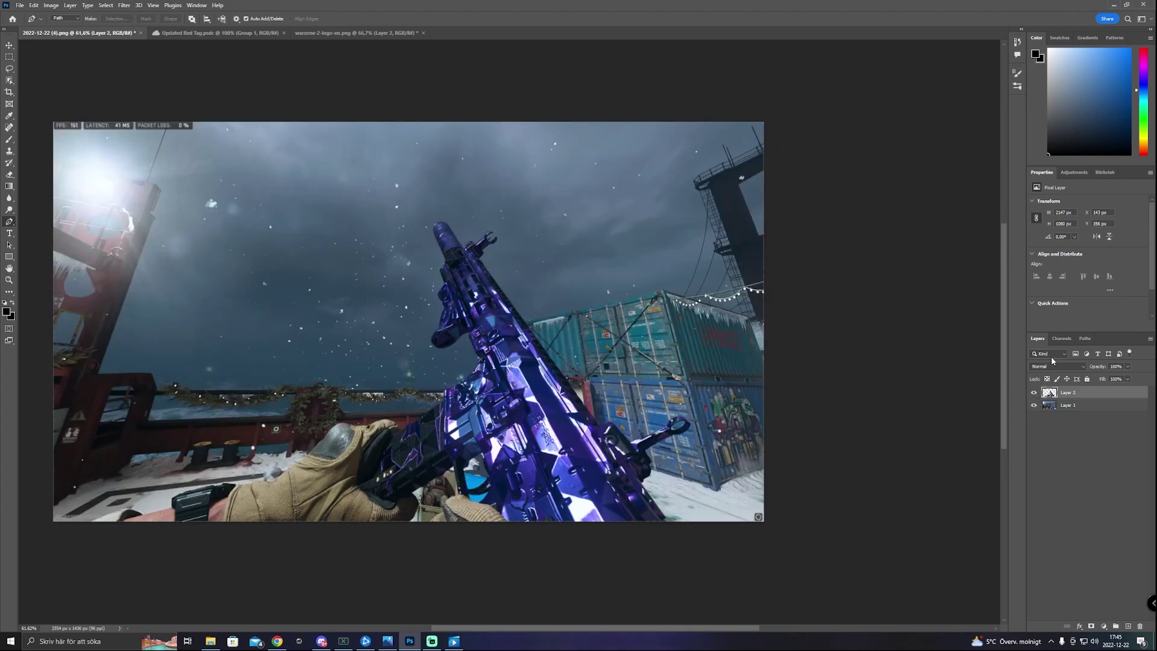
key("ctrl+comma")
key("ctrl+comma")
key("ctrl+comma")
key("ctrl+comma")
key("ctrl+comma")
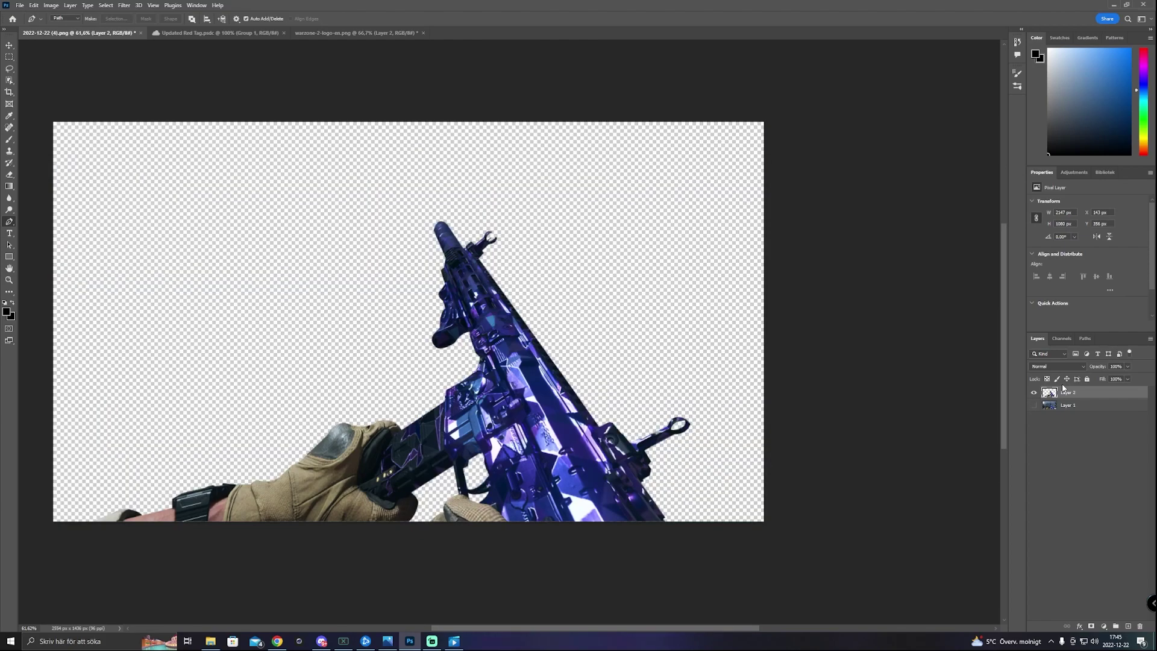
key("ctrl+comma")
key("ctrl+comma")
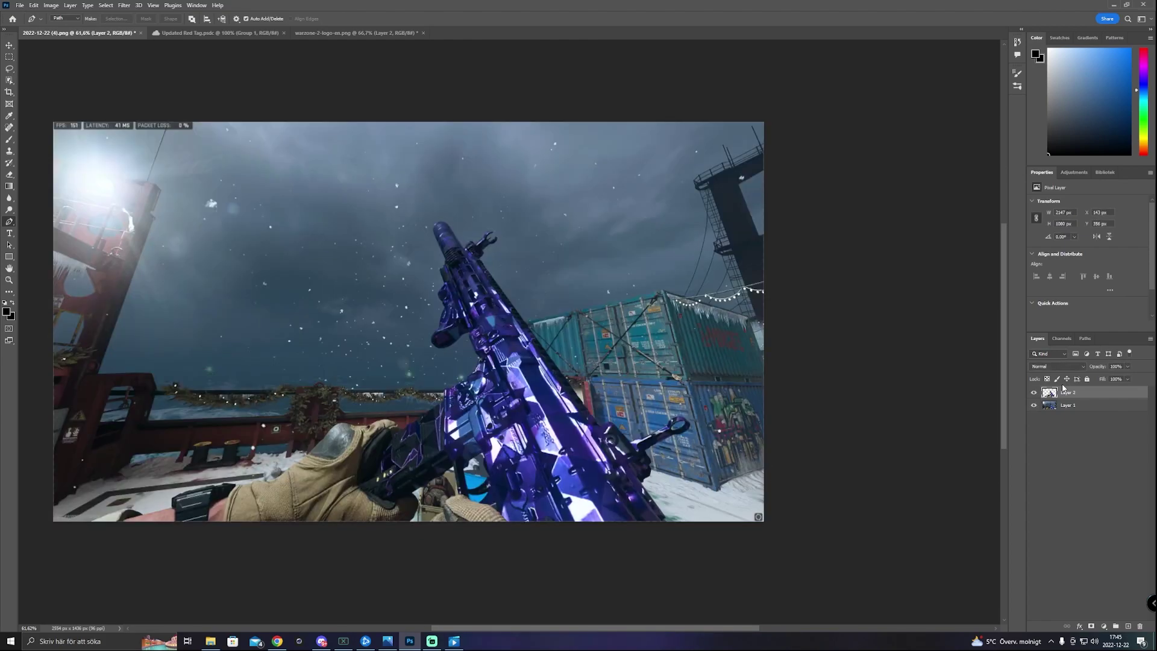
key("ctrl+comma")
key("ctrl+comma")
key("ctrl+e")
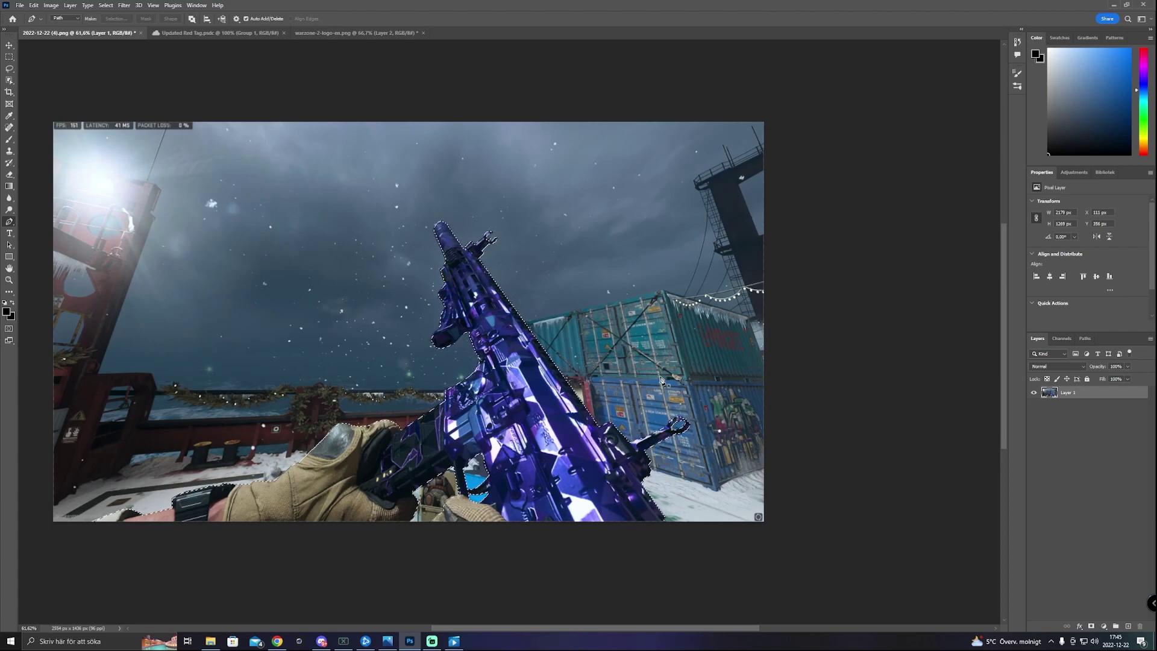
Try isolating the selection on its own layer with the original screenshot layer hidden, and undo it.
key("ctrl+j")
left_click(1034, 406)
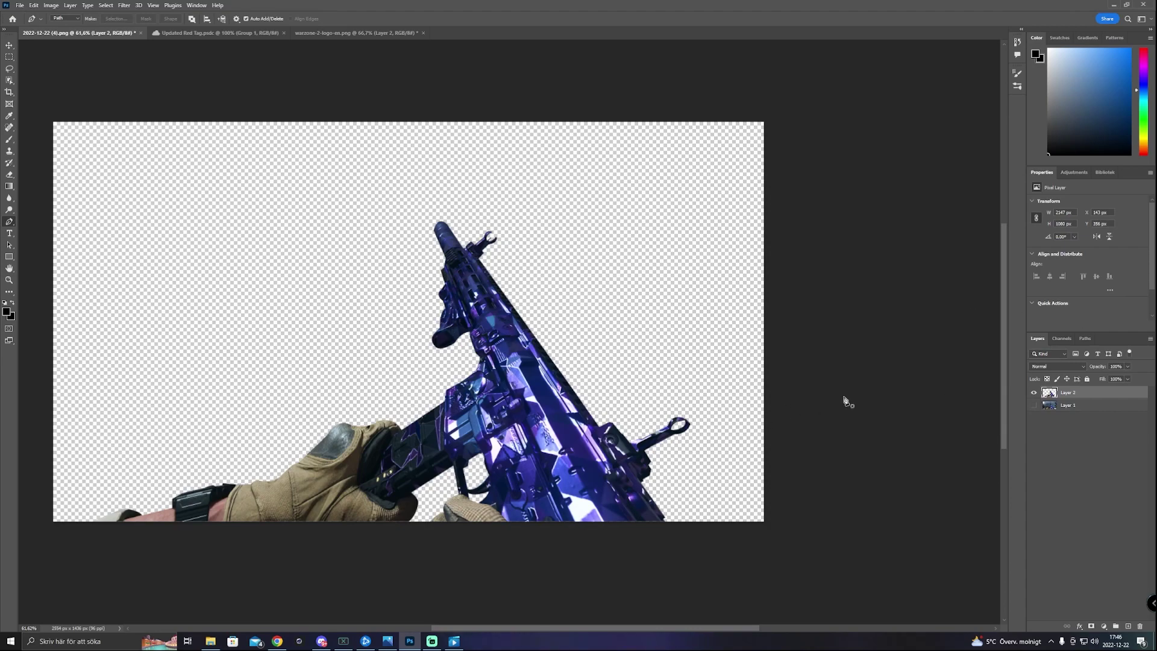
key("ctrl+z")
key("ctrl+z")
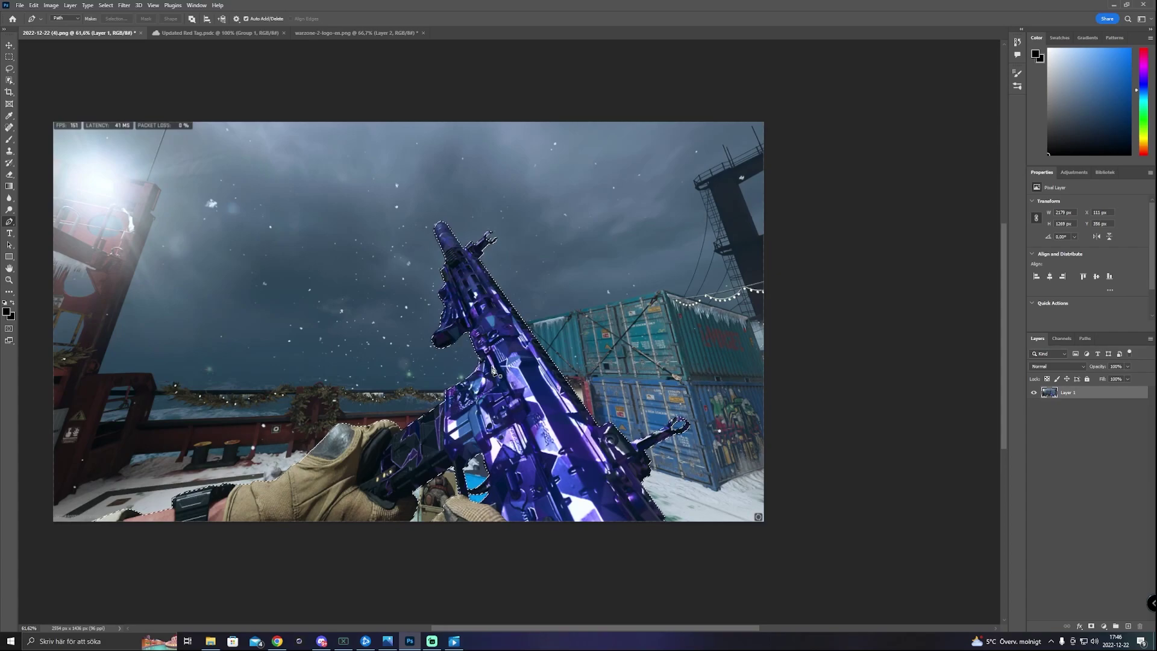
left_click(84, 7)
left_click(81, 7)
left_click(80, 8)
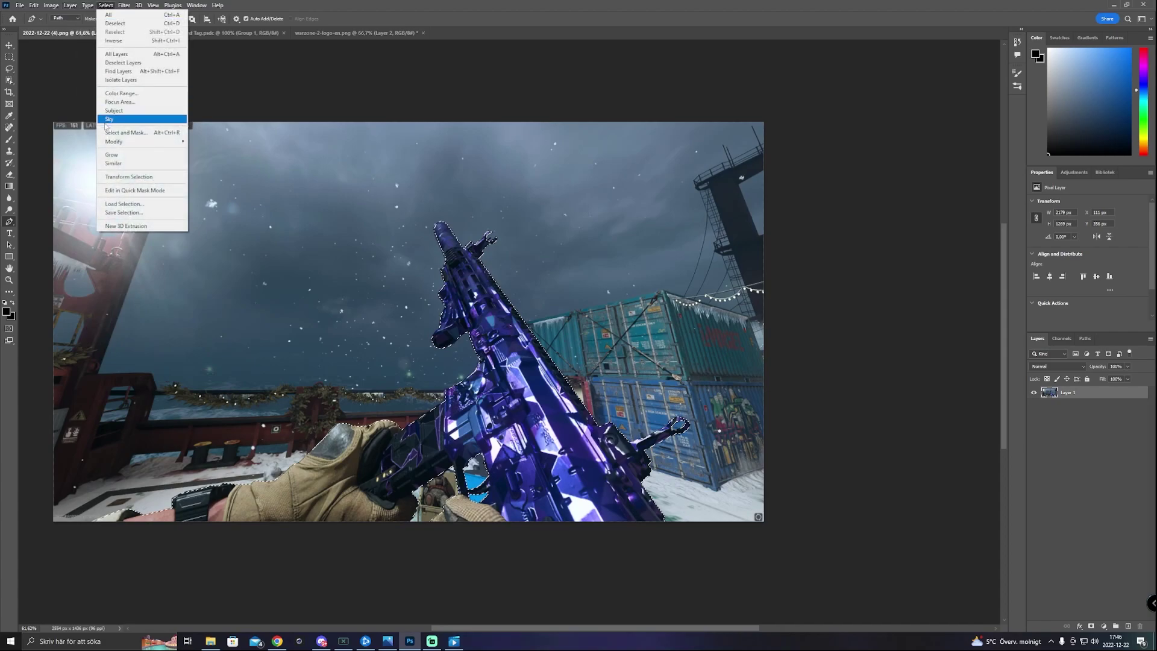
mouse_move(127, 141)
left_click(206, 167)
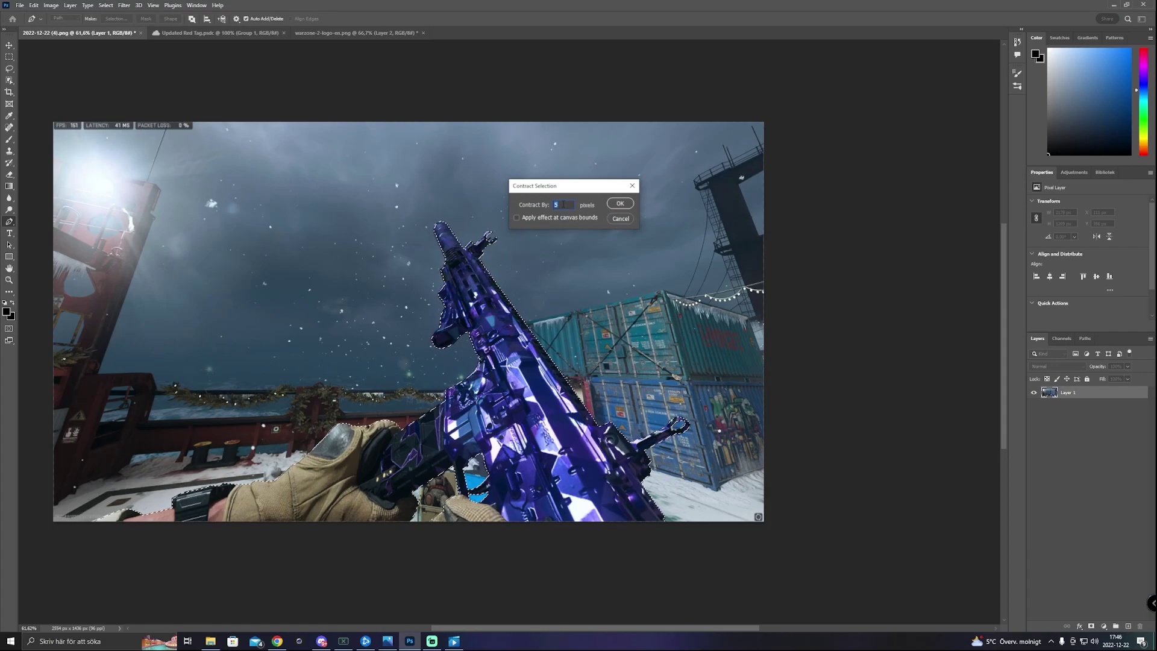
type("10")
key("ctrl+a")
type("12")
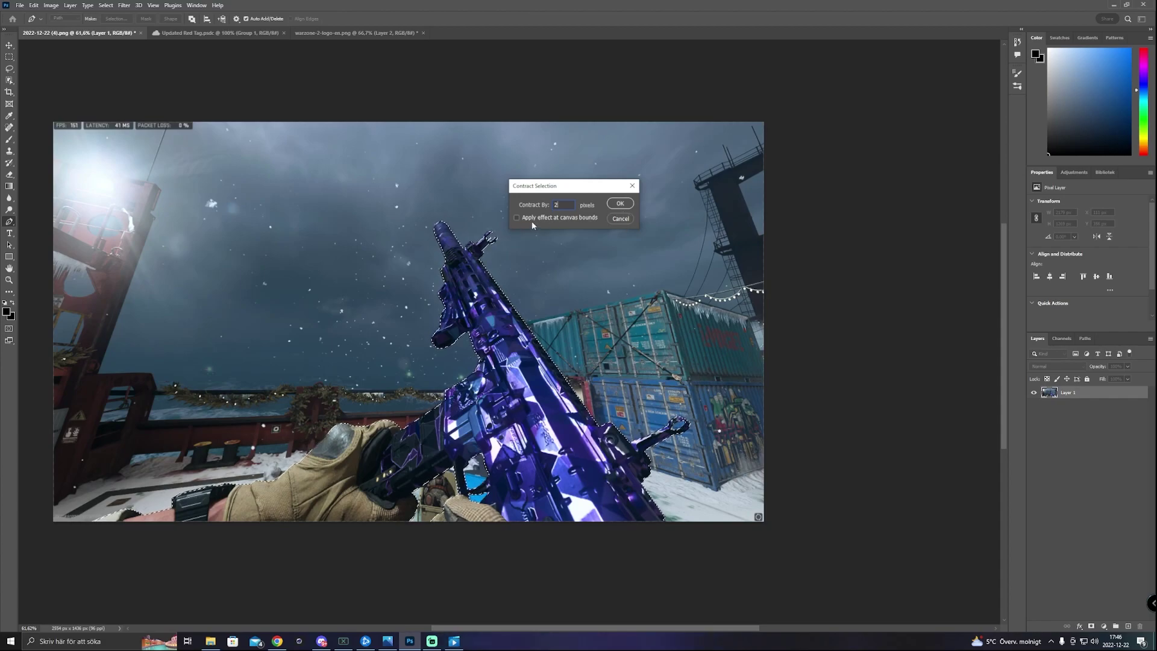
left_click(618, 220)
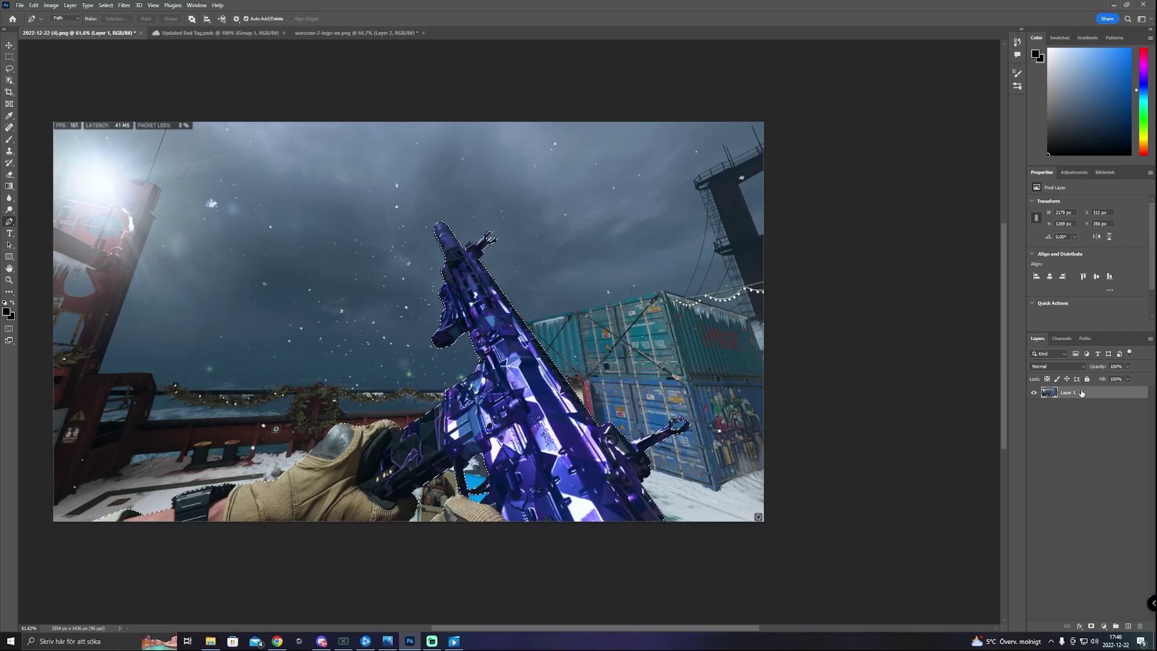
Copy the selected gun and hands onto a new layer and delete the original screenshot layer.
key("ctrl+j")
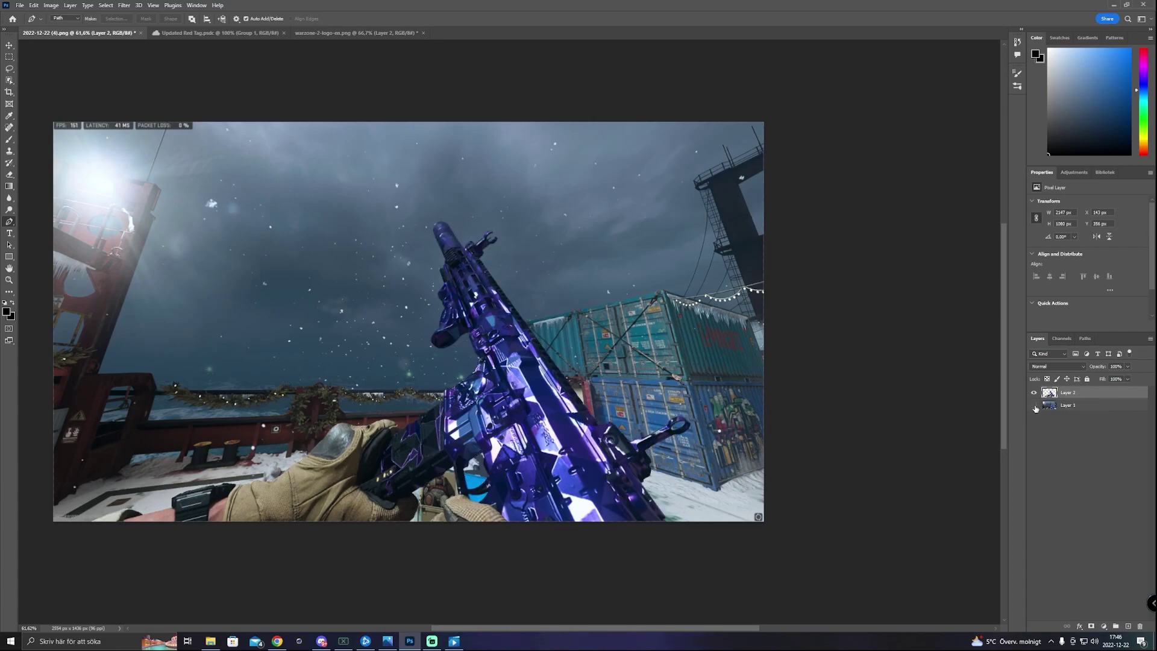
left_click(1035, 406)
left_click(1094, 410)
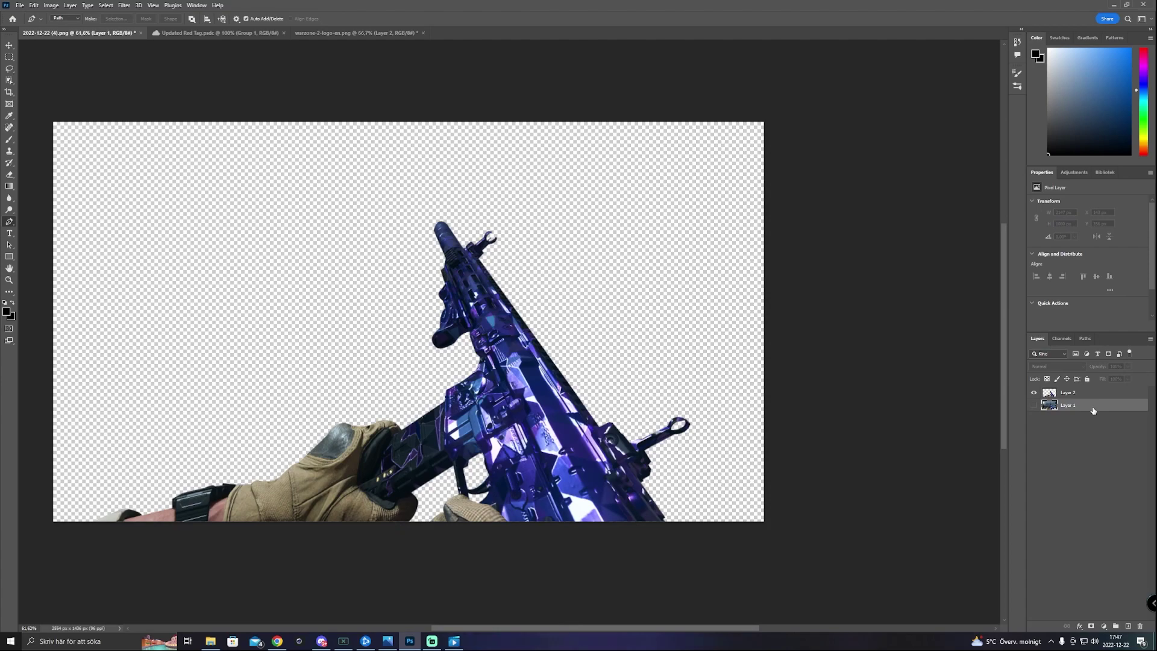
key("Delete")
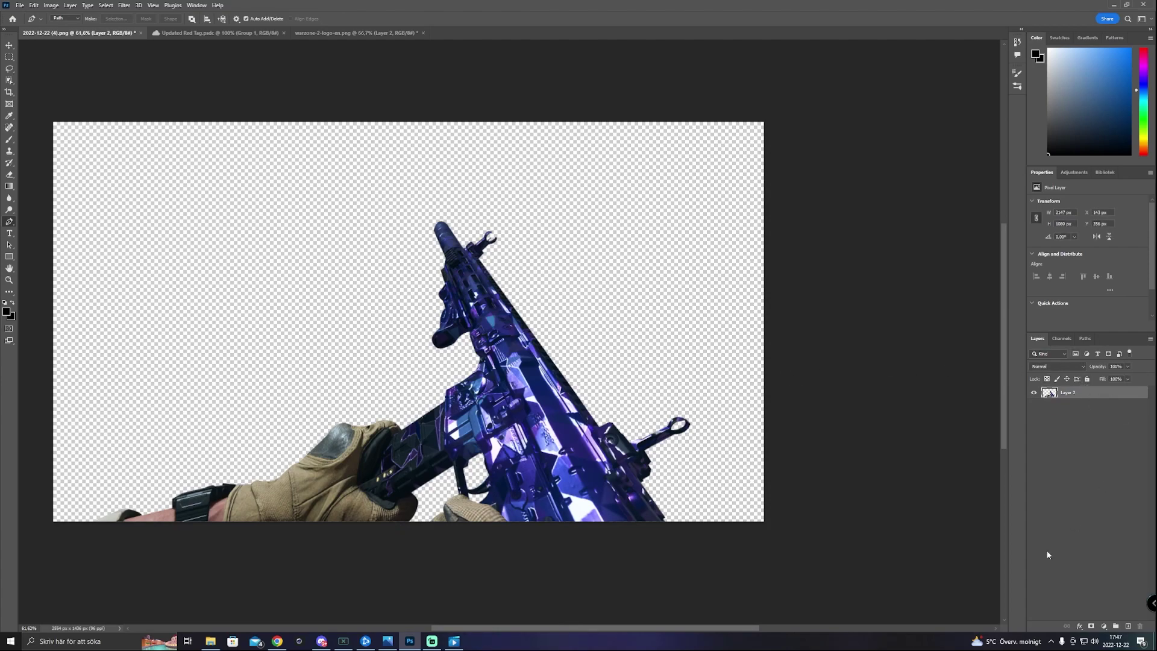
Add a new layer beneath the gun cutout and fill the whole layer with black.
left_click(1129, 627)
left_click_drag(1082, 406, 1079, 392)
left_click(1082, 407)
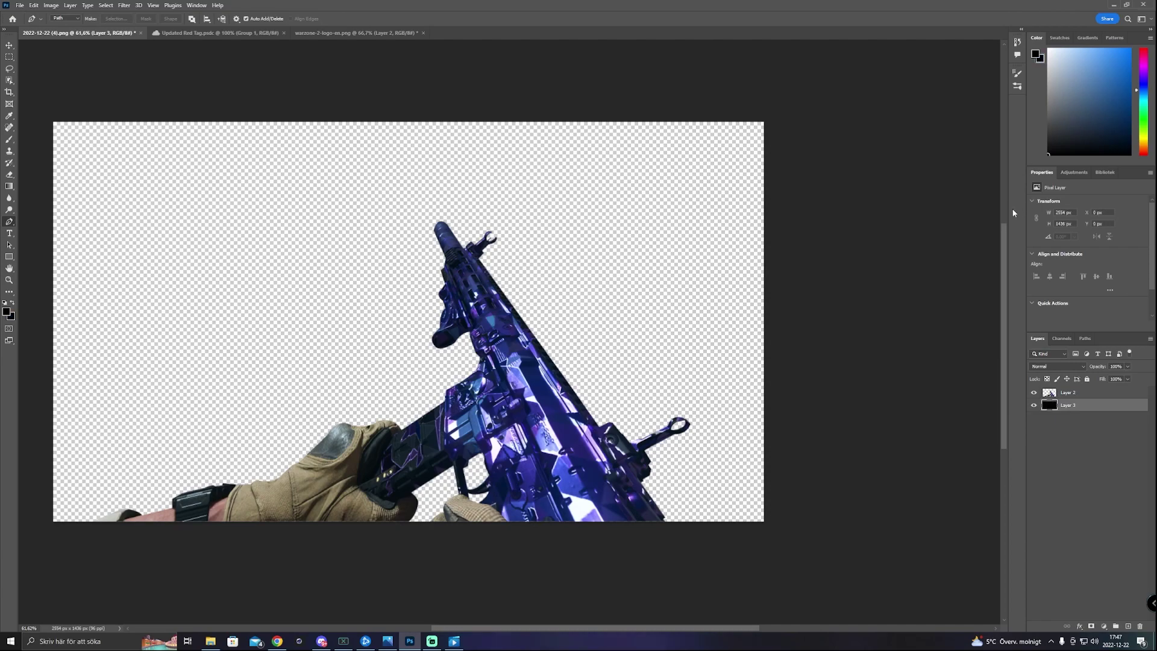
key("alt+BackSpace")
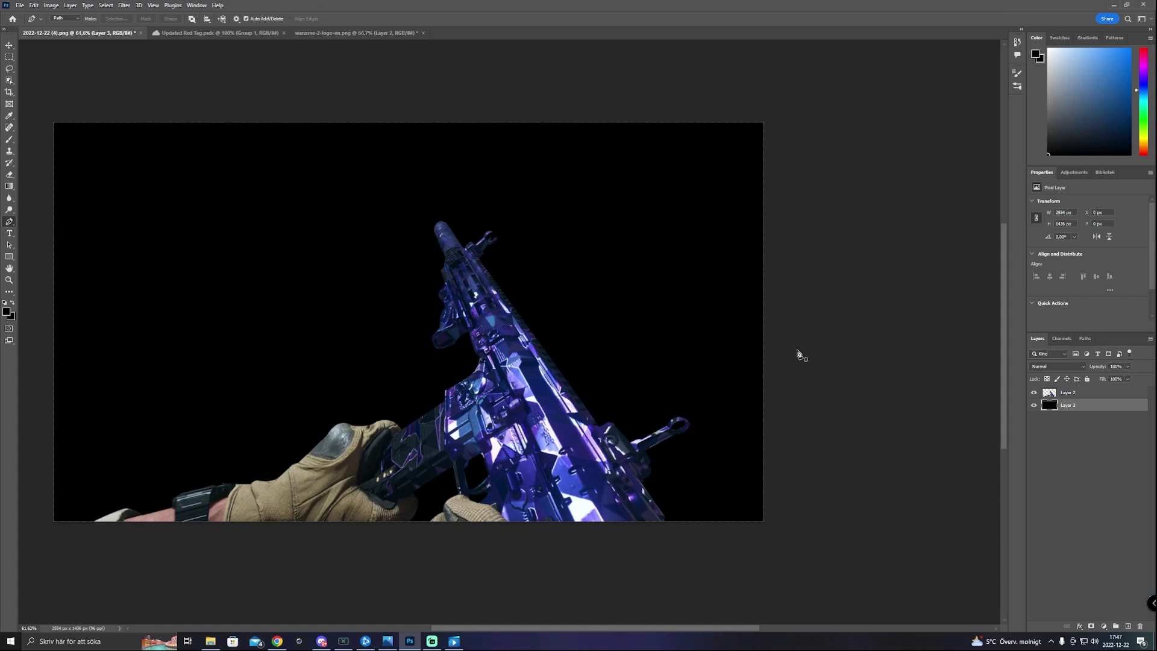
key("ctrl+a")
Examine the cutout's edges around the trigger guard, grip and gloves against the black background.
left_click_drag(488, 628, 447, 617)
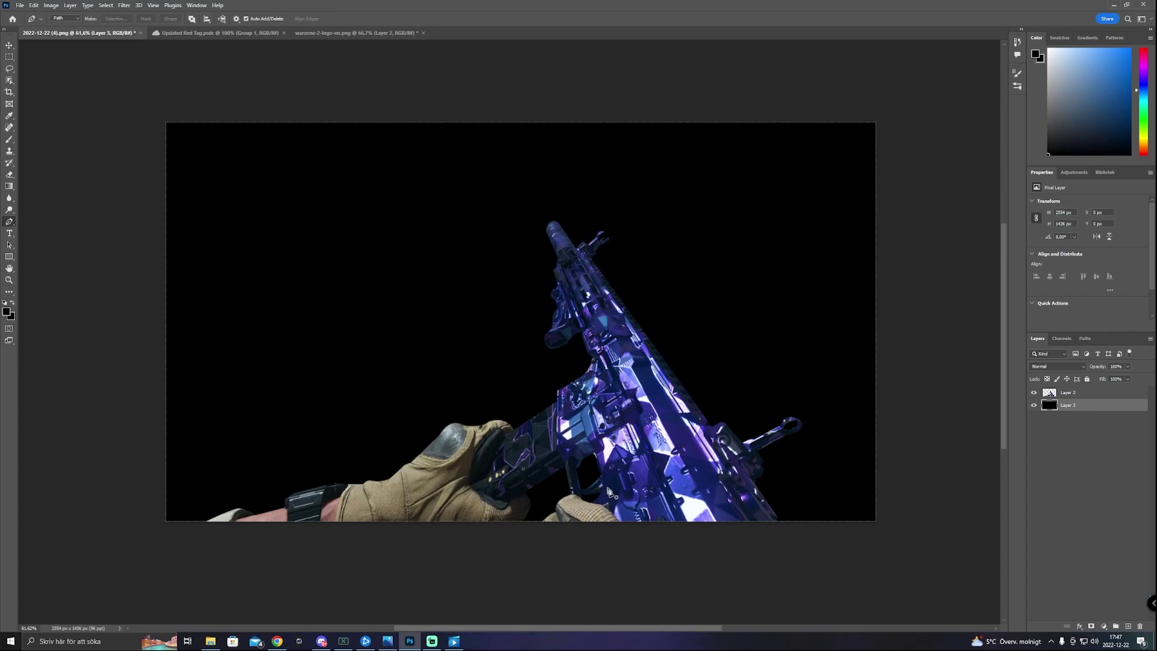
scroll(610, 492, "up", 5)
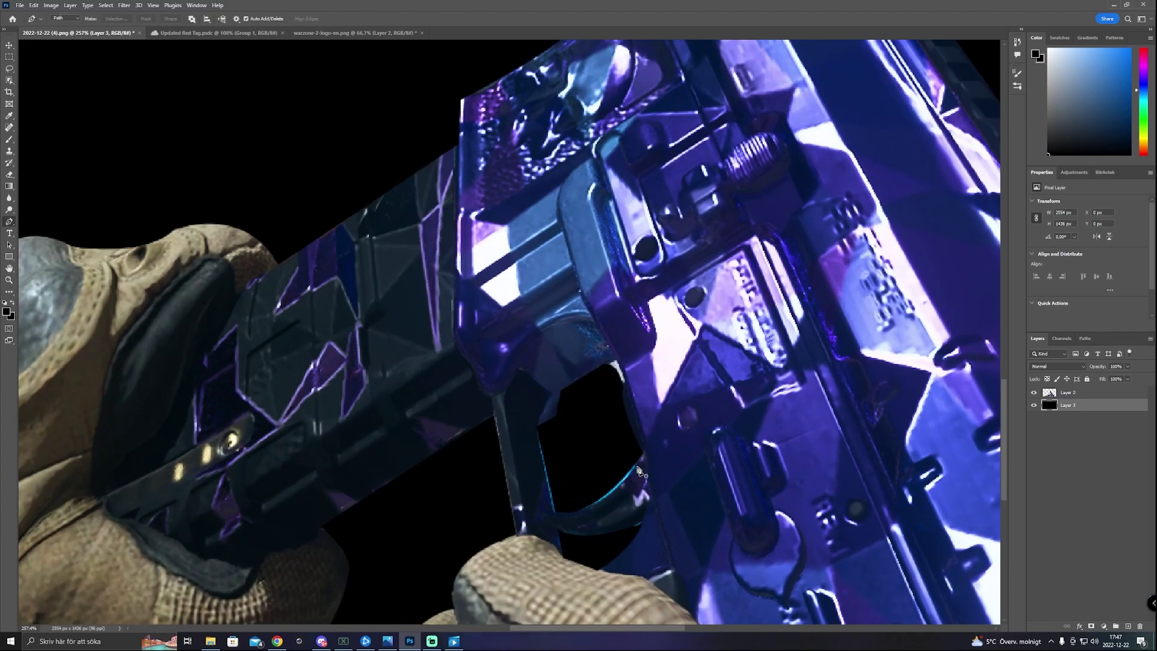
key("z")
scroll(526, 482, "down", 2)
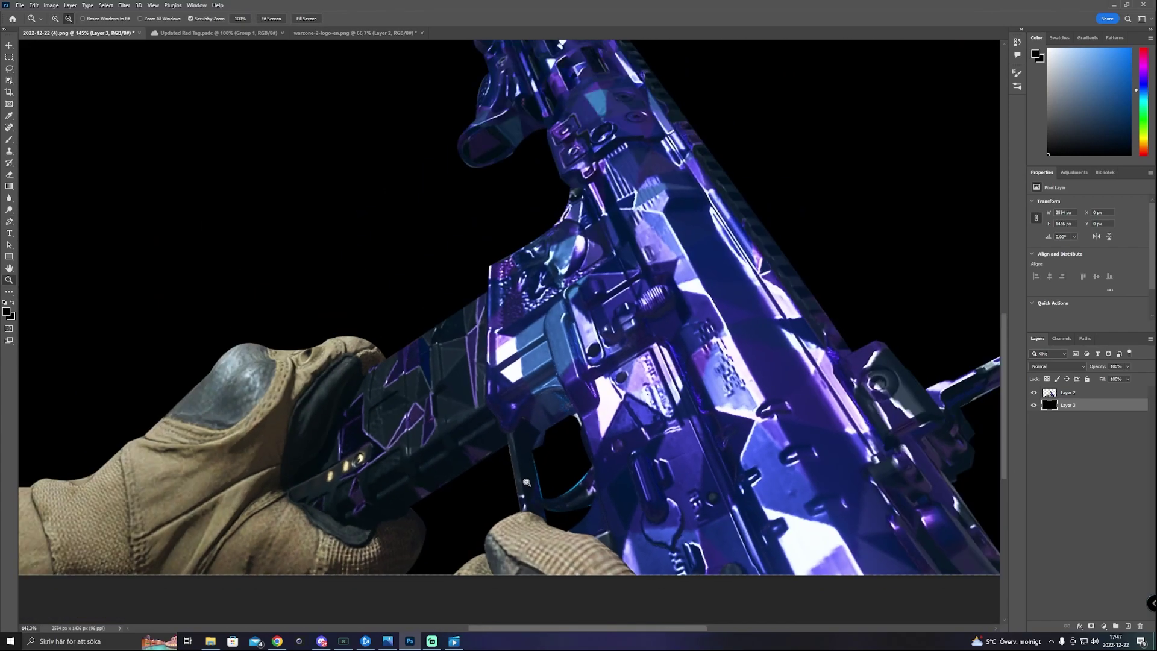
scroll(526, 482, "down", 2)
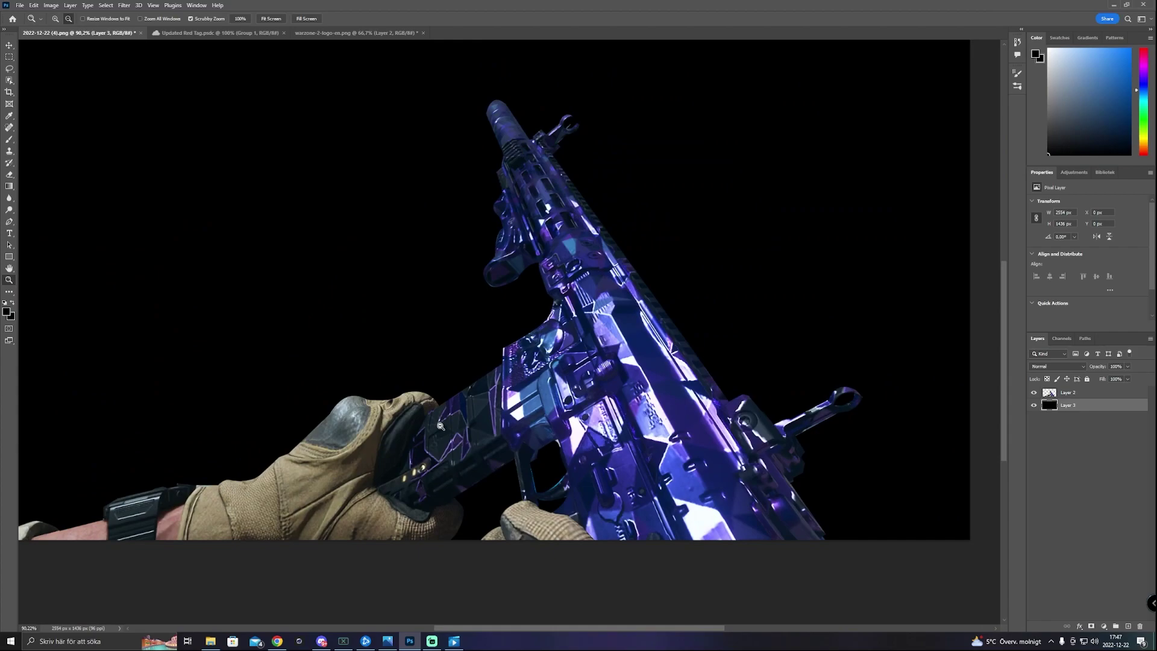
scroll(440, 426, "down", 1)
scroll(244, 419, "down", 2)
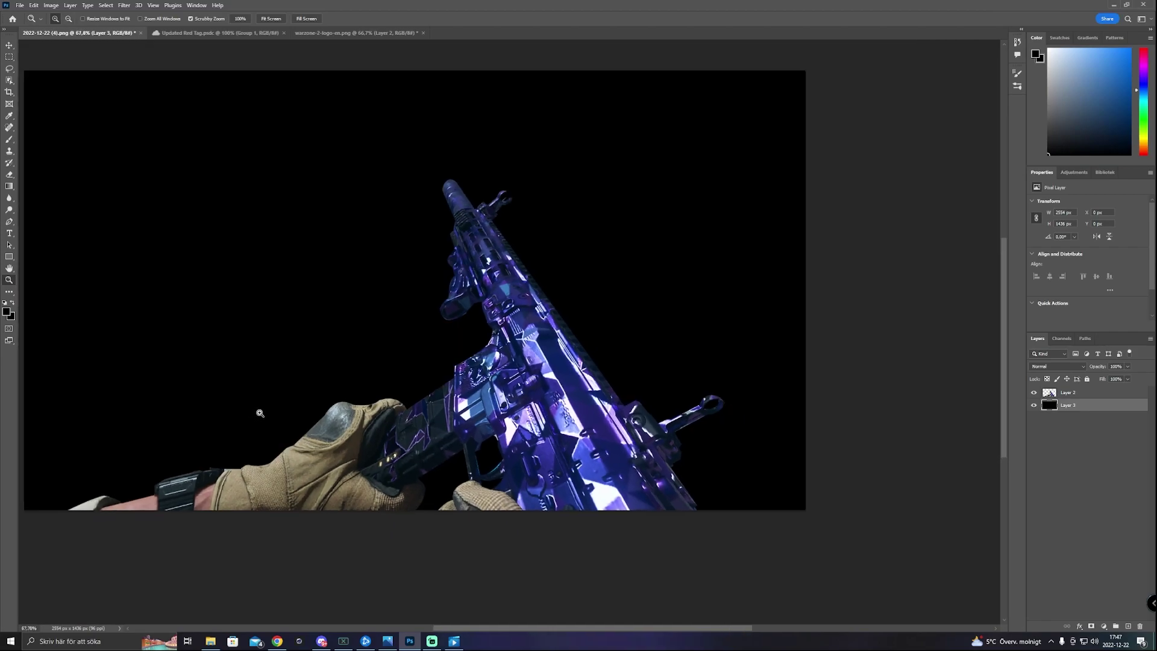
left_click_drag(268, 405, 336, 439)
key("p")
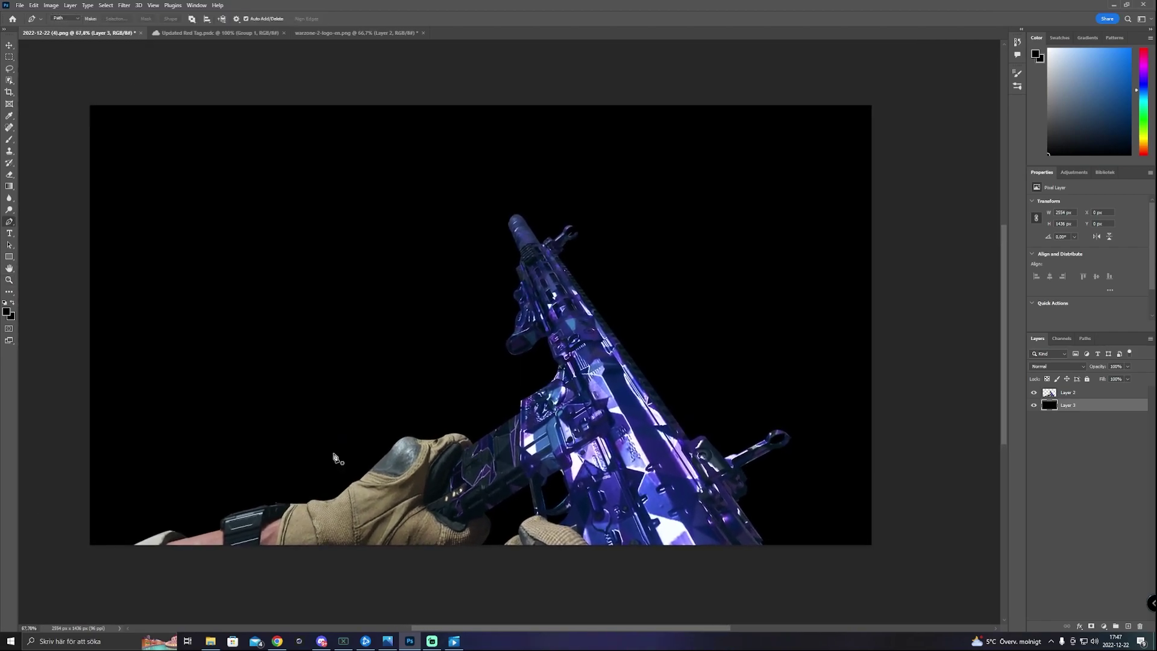
Open the gun cutout layer in the Camera Raw Filter and show enlarged before and after views side by side.
left_click(1083, 395)
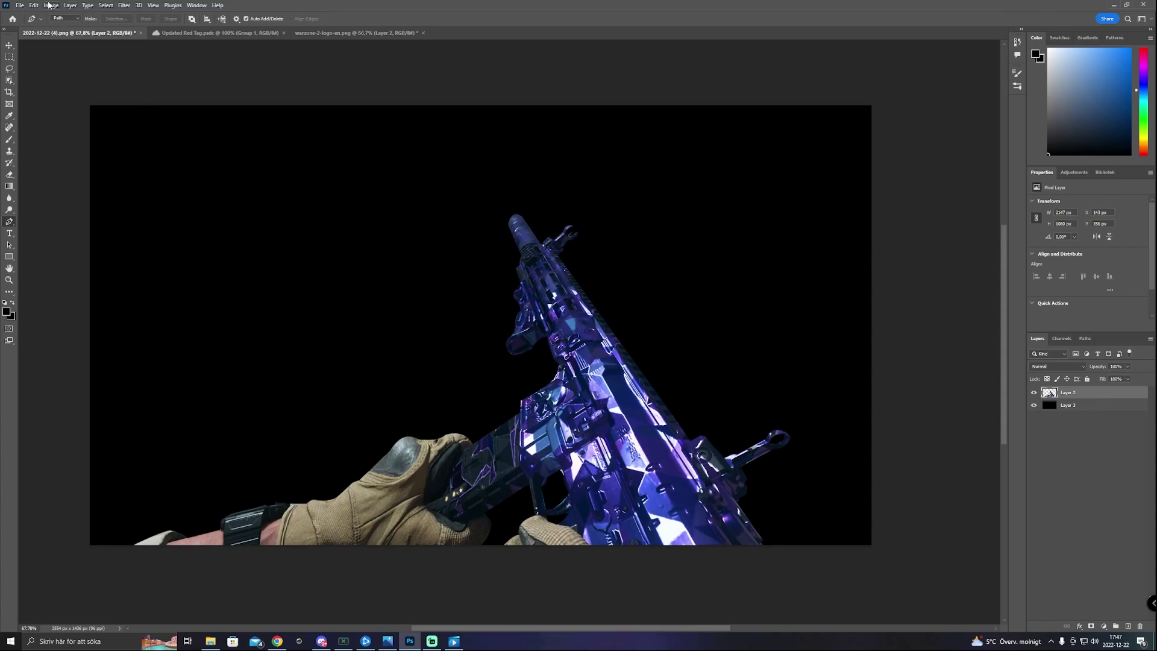
left_click(126, 4)
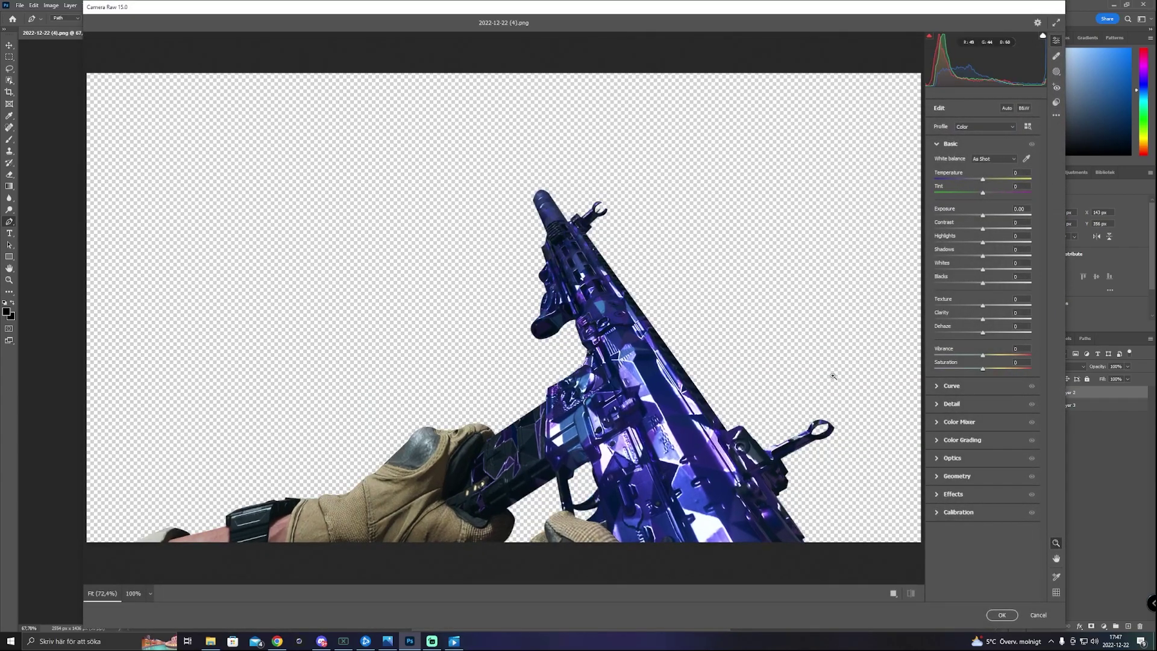
left_click(894, 593)
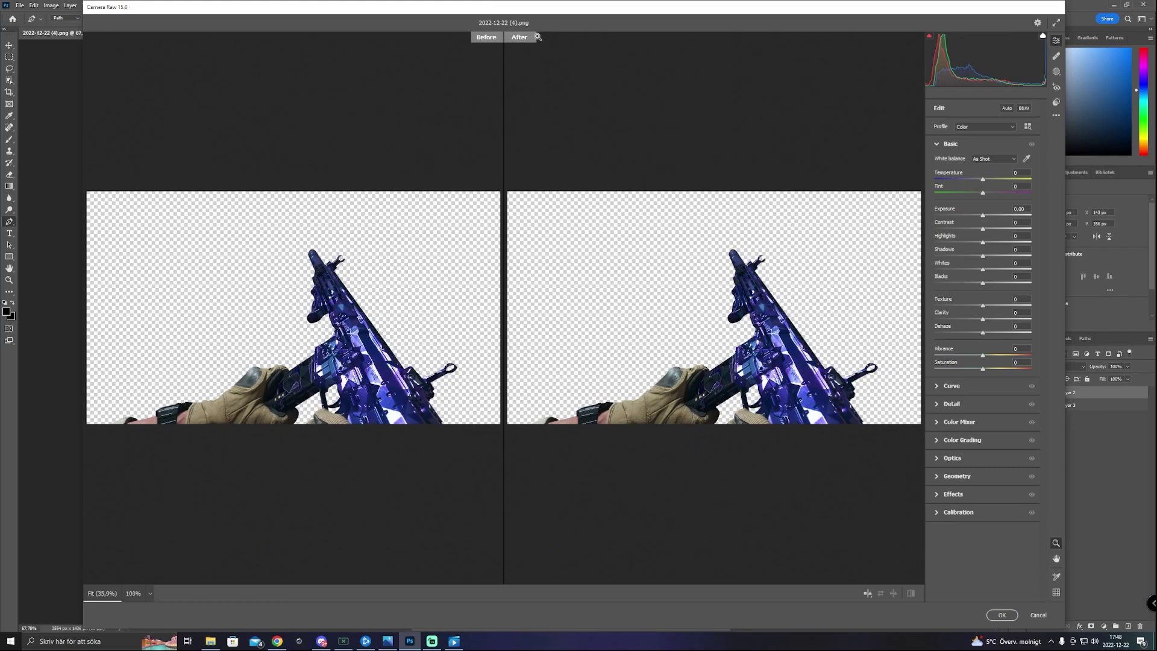
key("alt")
scroll(690, 343, "up", 3)
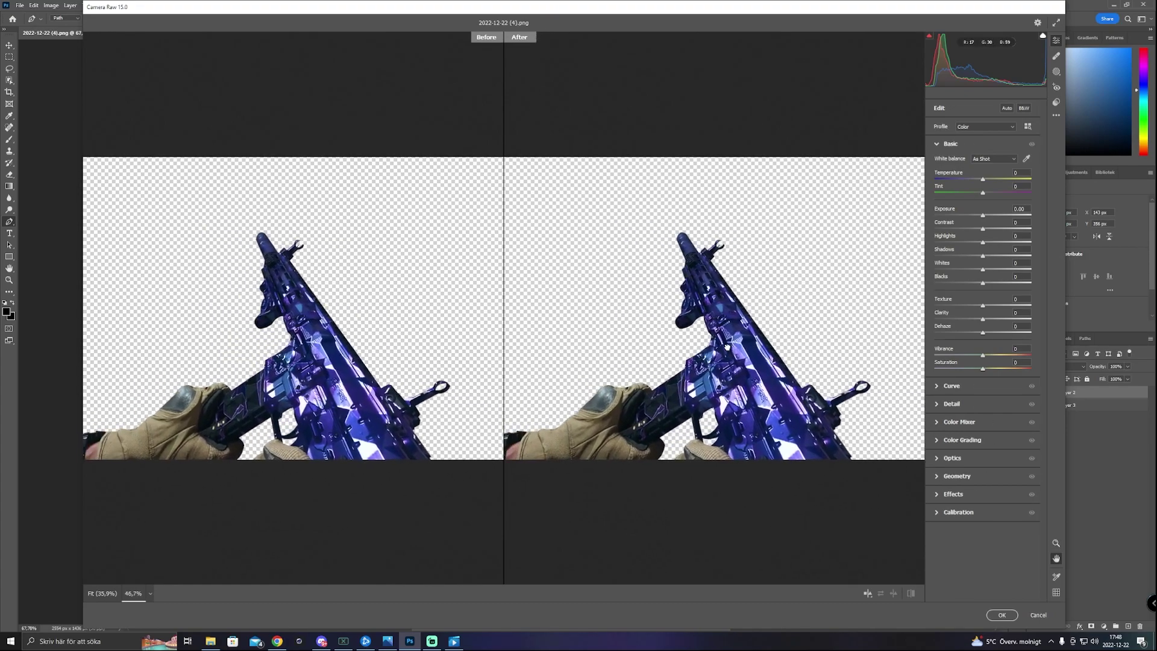
left_click_drag(729, 324, 682, 316)
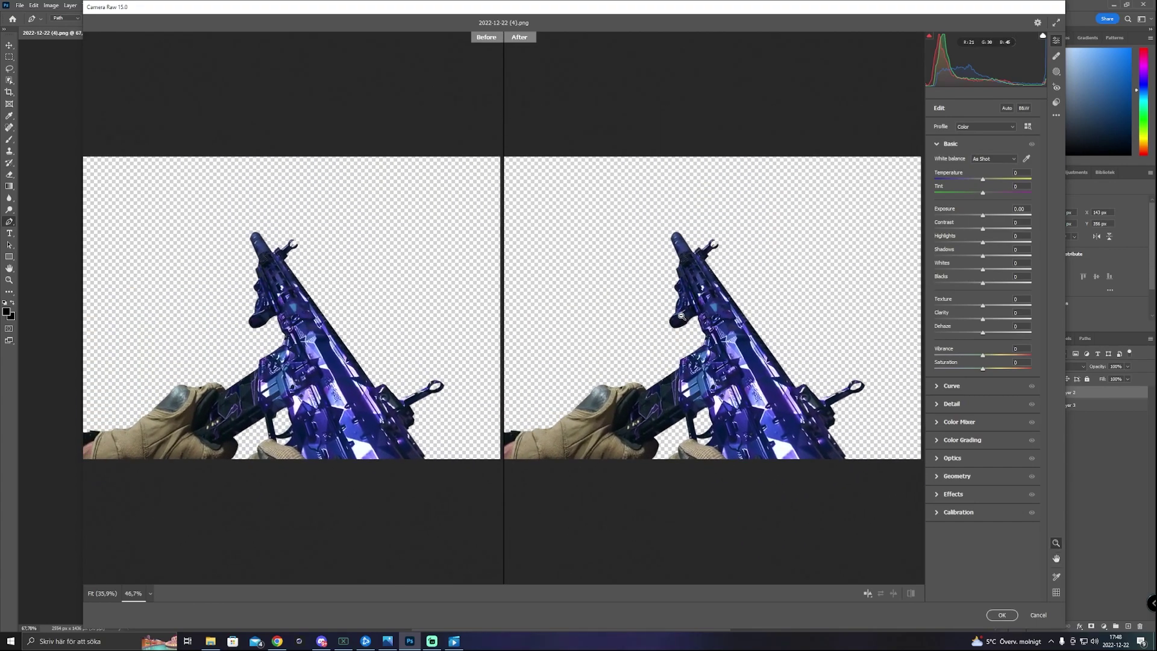
scroll(704, 340, "up", 5)
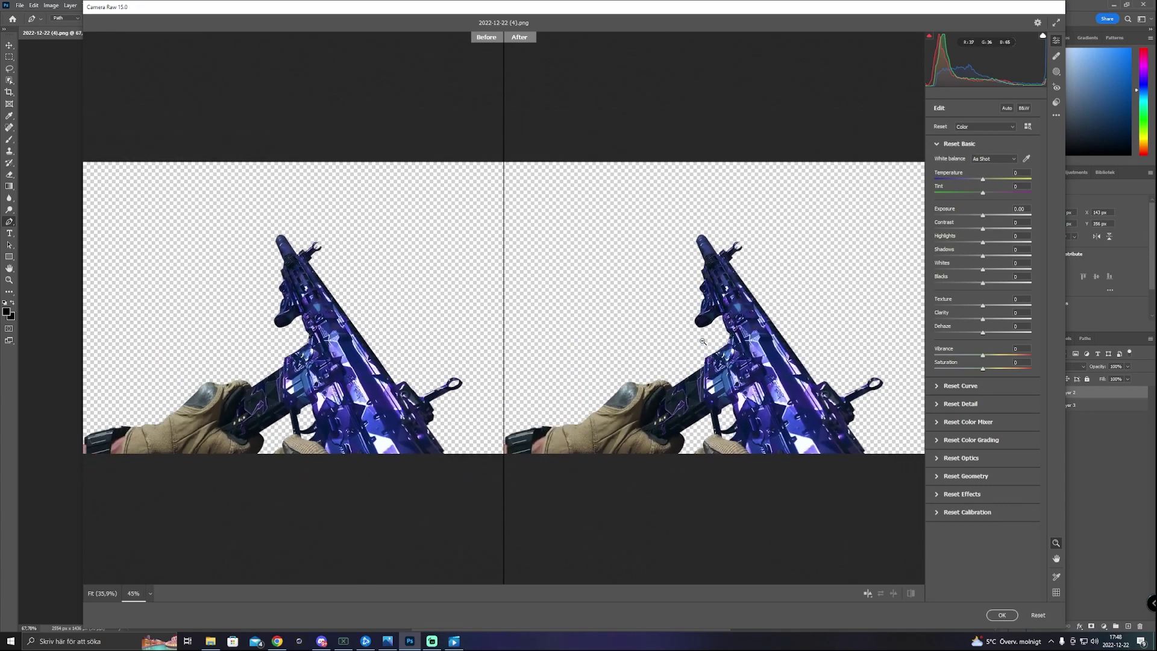
Set Texture and Clarity to +100 on the gun cutout, leaving Dehaze at 0.
scroll(703, 341, "up", 2)
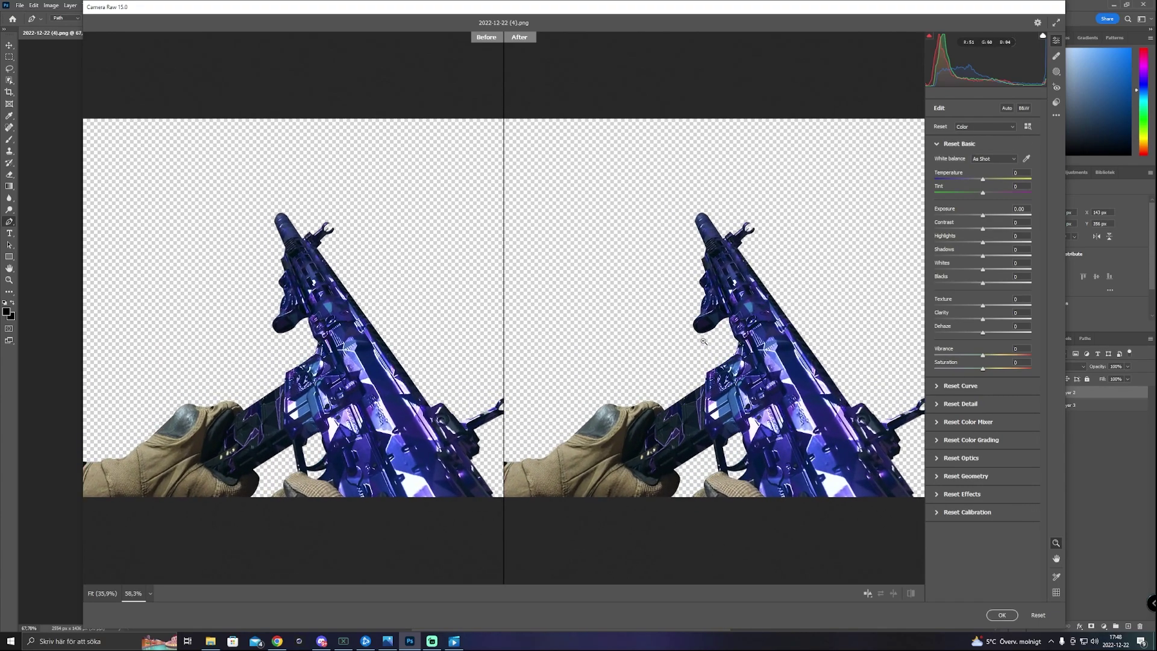
left_click_drag(753, 360, 726, 403)
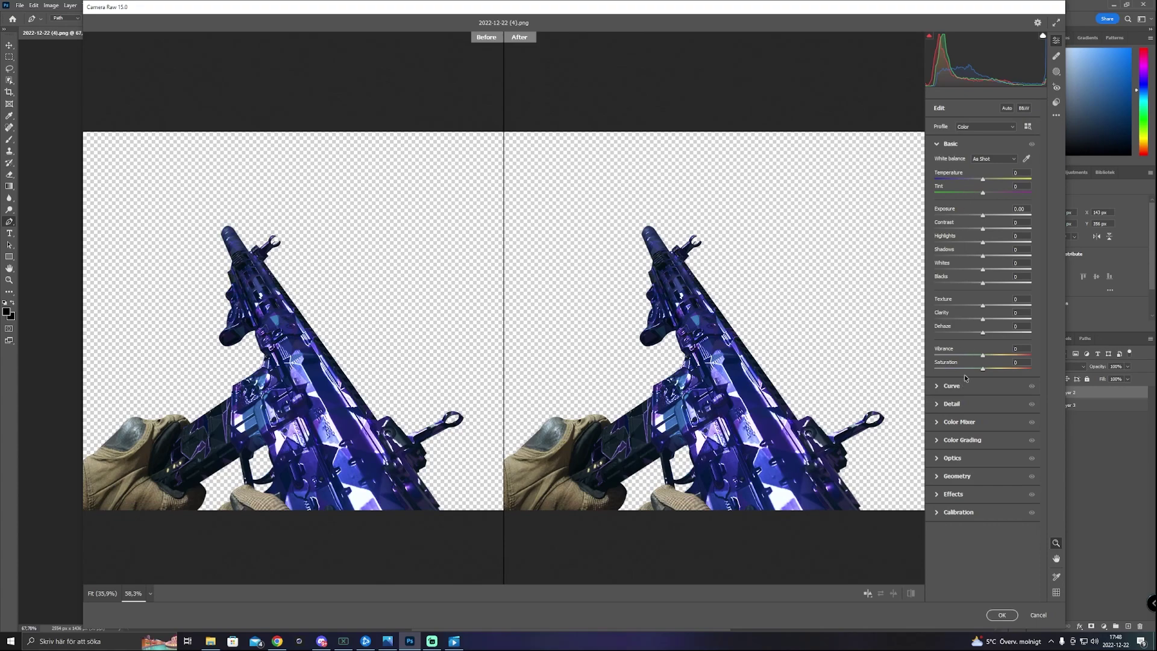
left_click_drag(982, 307, 1031, 306)
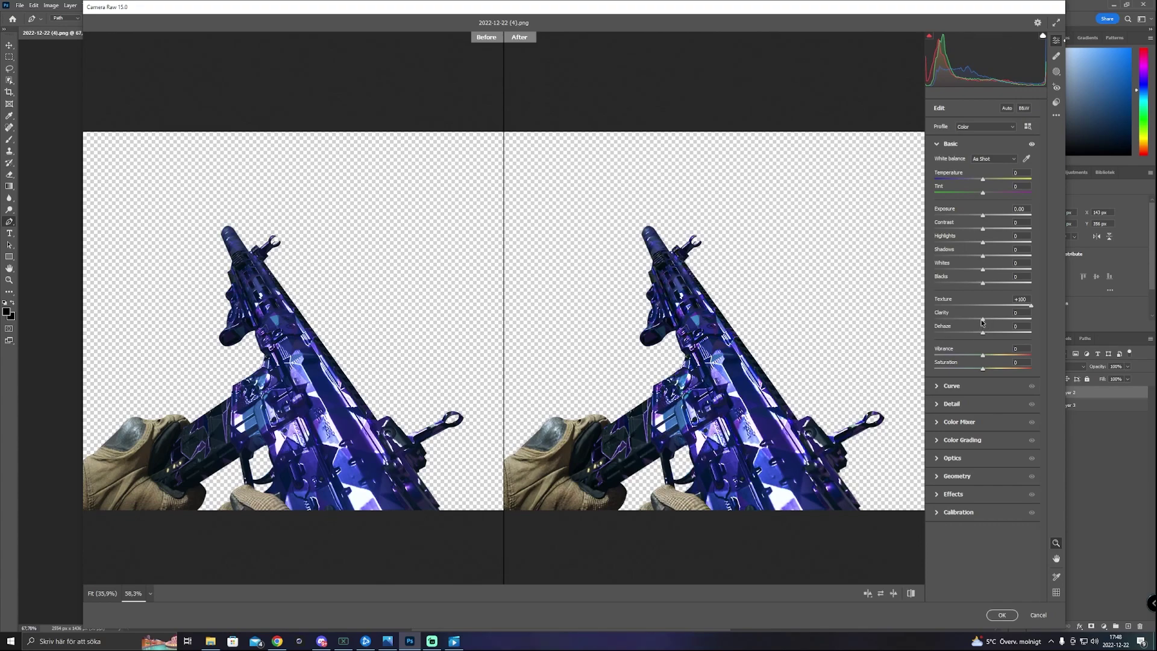
left_click_drag(983, 320, 1047, 319)
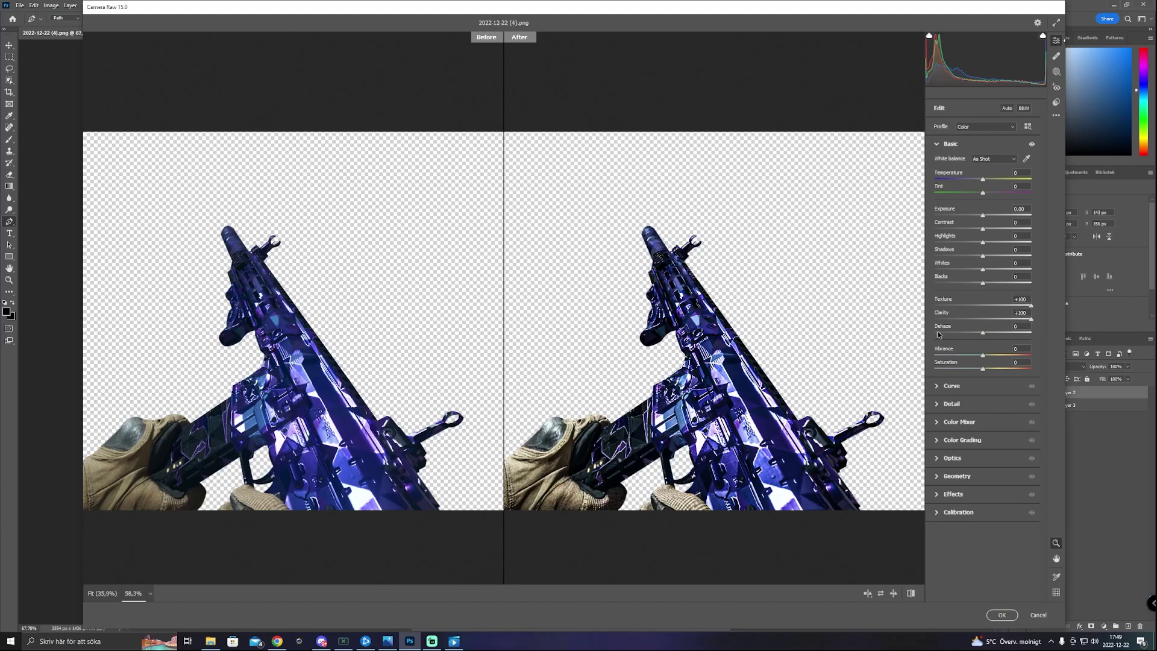
mouse_move(982, 333)
left_mouse_down()
mouse_move(949, 334)
mouse_move(982, 334)
left_mouse_up()
Raise the cutout's Sharpening to the maximum and set its Noise Reduction to about 8, without Color Noise Reduction.
left_click(938, 405)
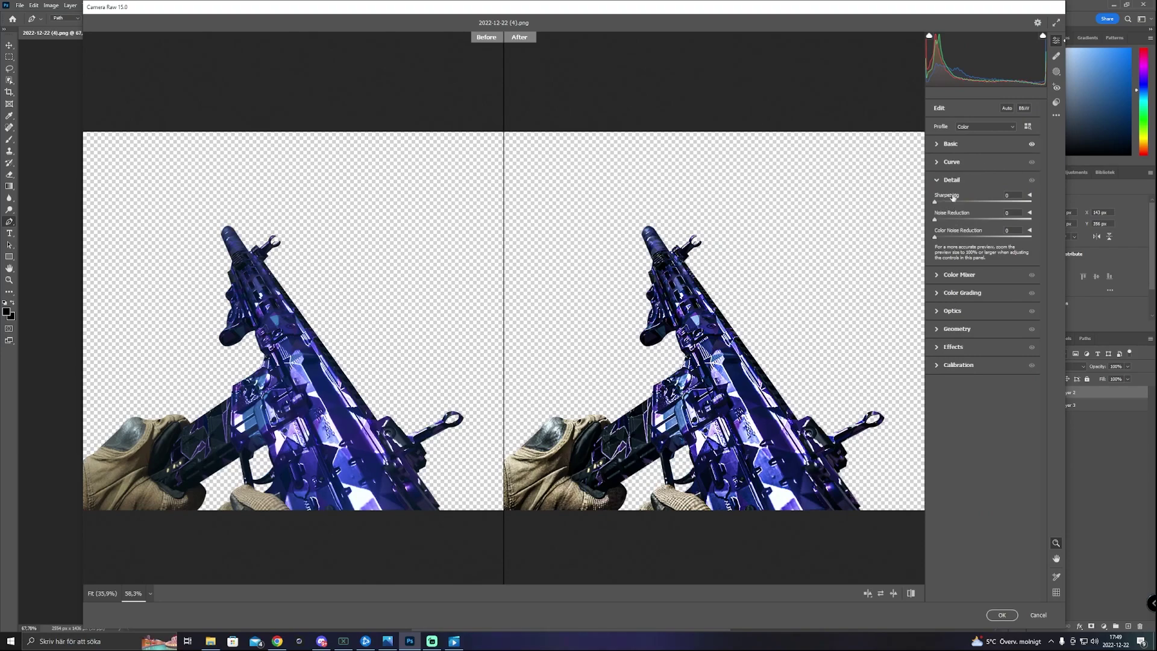
left_click(942, 149)
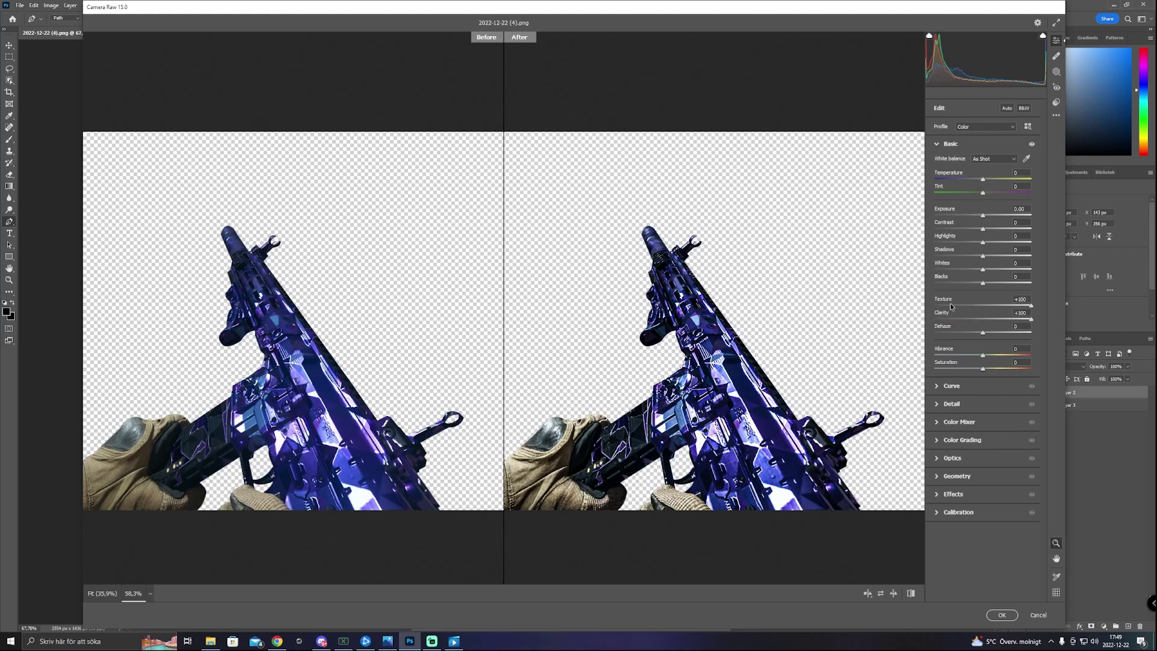
left_click(944, 408)
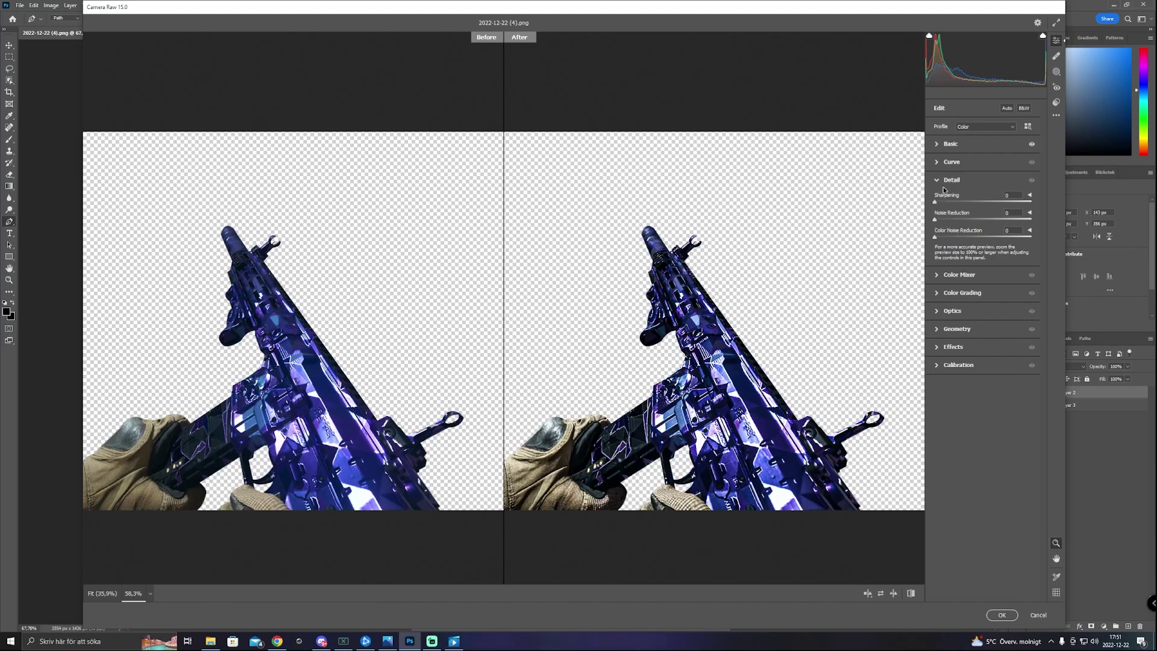
left_click_drag(935, 202, 1027, 203)
left_click_drag(935, 220, 996, 223)
left_click(942, 221)
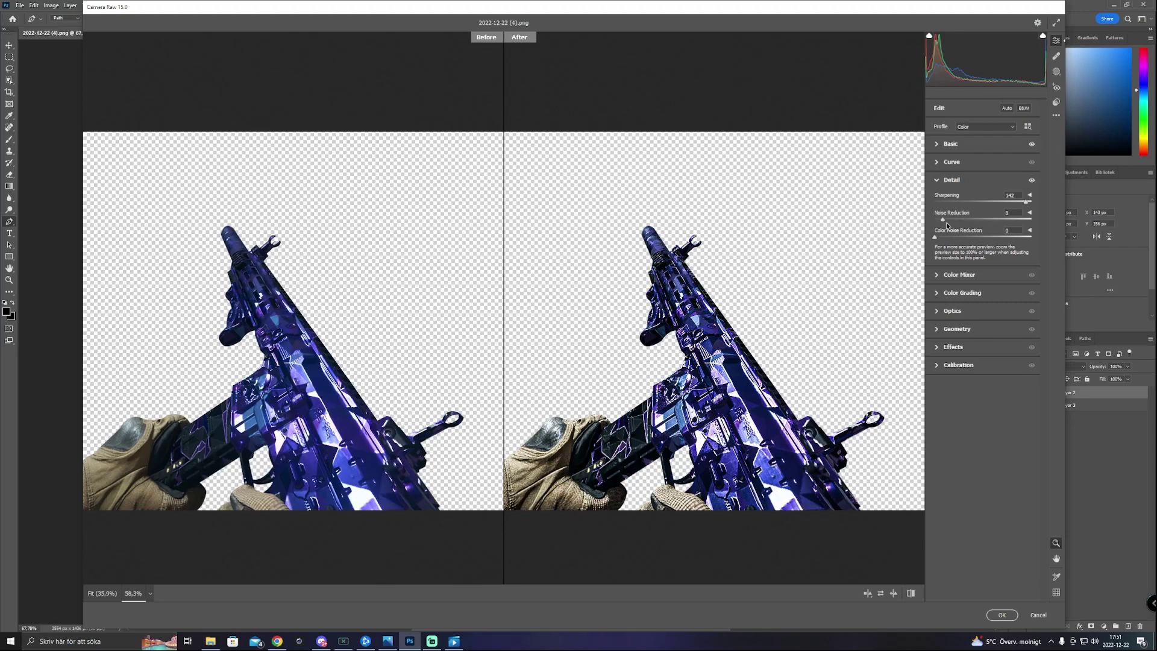
left_click(943, 221)
left_click_drag(1026, 204, 1032, 205)
left_click_drag(935, 238, 904, 247)
Set the cutout's Exposure to +0.25 and its Contrast to +10.
left_click(937, 145)
left_click(987, 212)
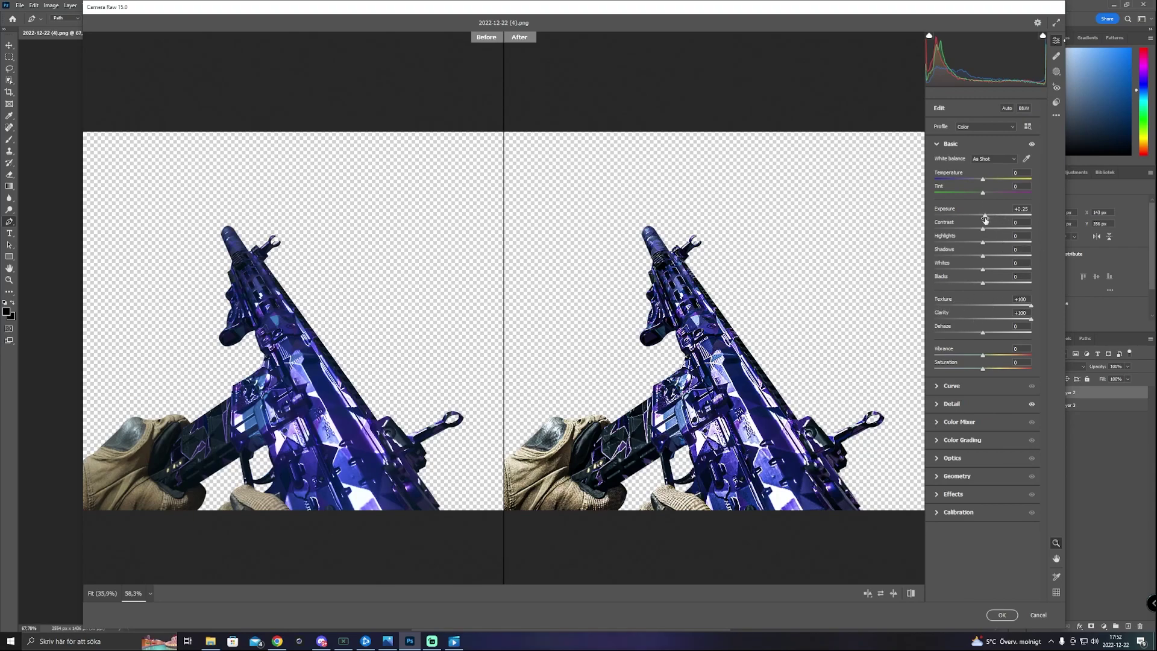
mouse_move(987, 219)
left_mouse_down()
mouse_move(1017, 219)
mouse_move(988, 224)
left_mouse_up()
mouse_move(984, 231)
left_mouse_down()
mouse_move(962, 230)
mouse_move(987, 234)
left_mouse_up()
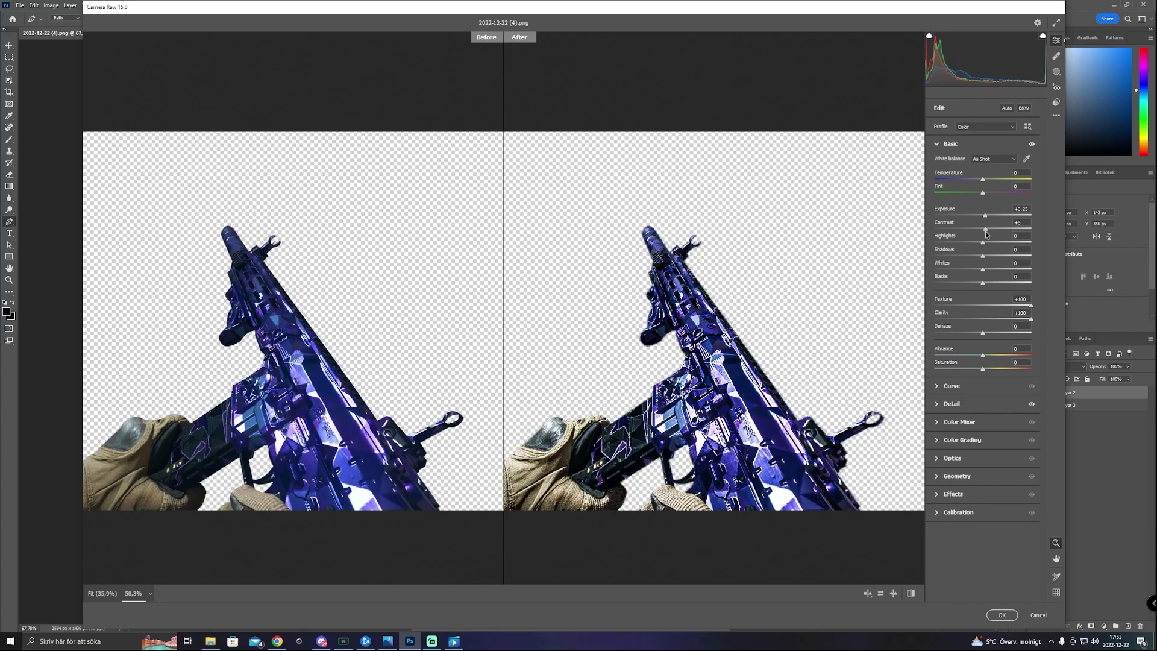
left_click_drag(988, 235, 984, 234)
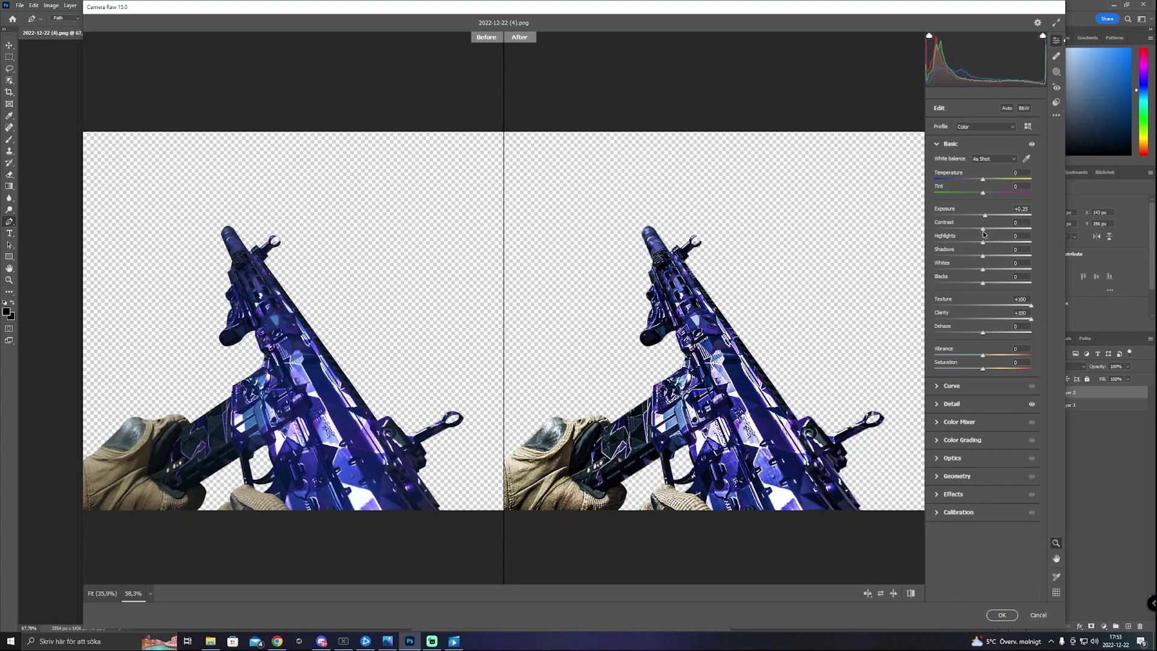
mouse_move(984, 234)
left_mouse_down()
mouse_move(1034, 231)
mouse_move(916, 232)
mouse_move(1039, 228)
mouse_move(987, 232)
left_mouse_up()
Set Highlights to about +65, Shadows to +20 and Whites to +100, and raise Blacks slightly.
left_click_drag(983, 243, 1049, 240)
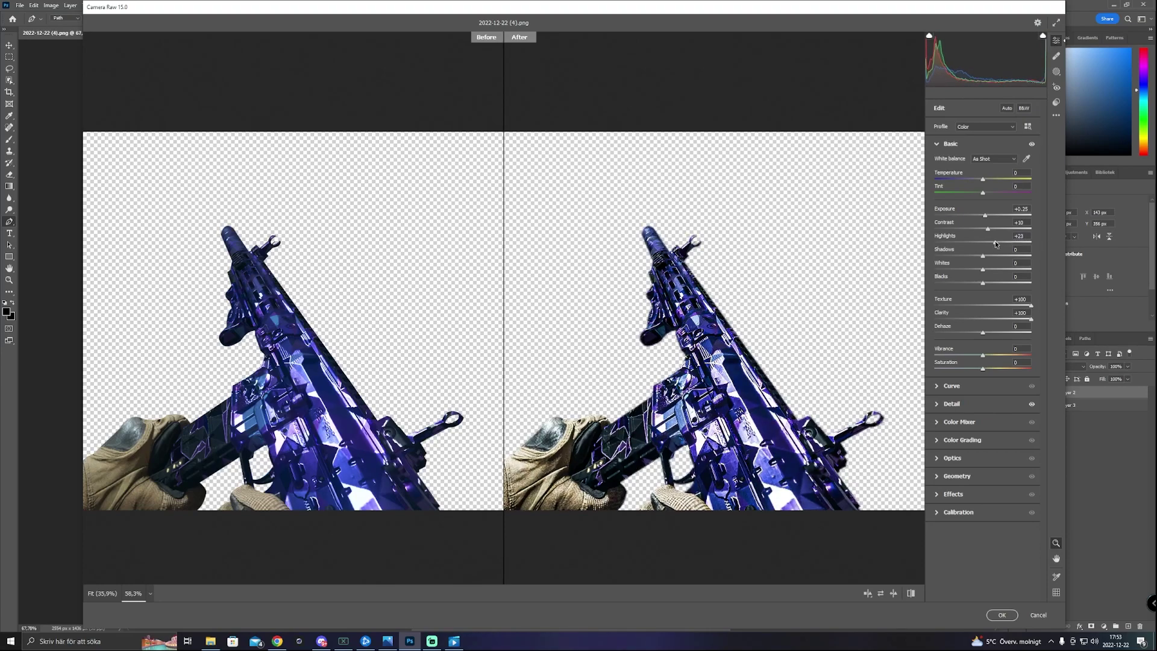
left_click_drag(1031, 243, 1012, 241)
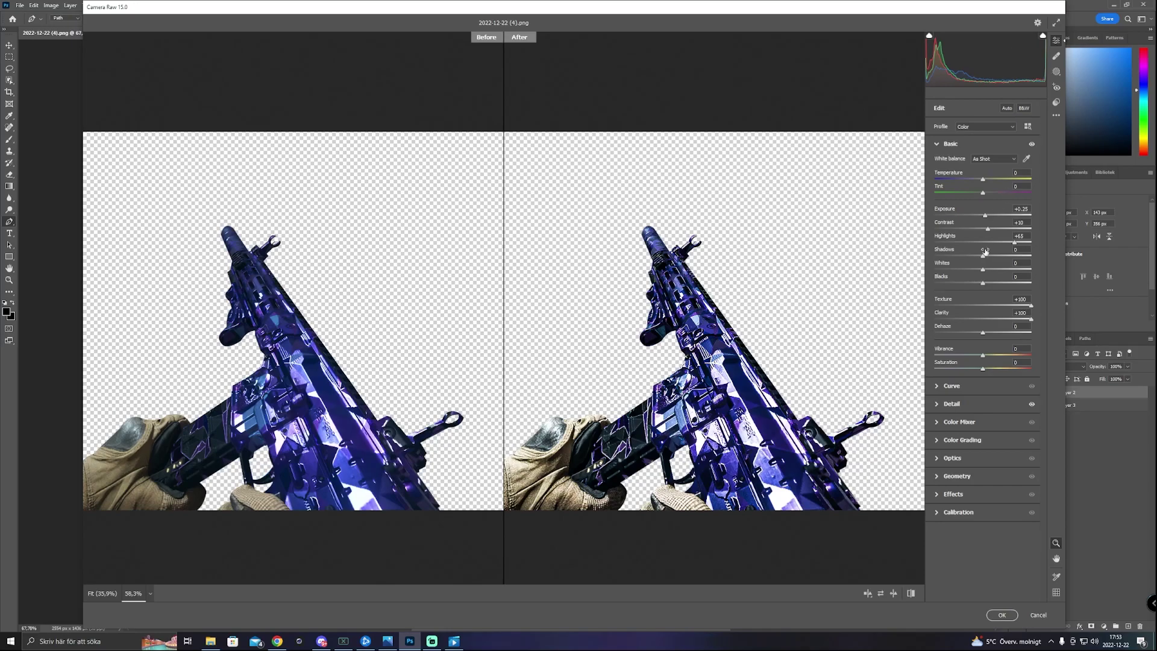
mouse_move(982, 256)
left_mouse_down()
mouse_move(1004, 249)
mouse_move(992, 264)
left_mouse_up()
left_click_drag(984, 271, 1028, 270)
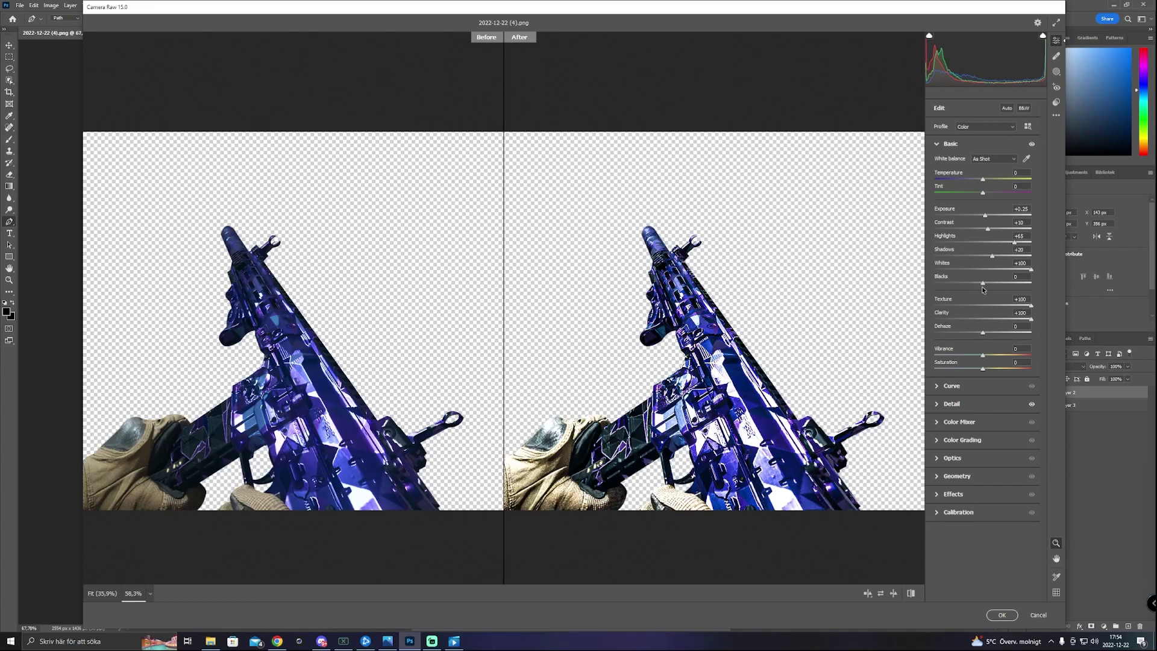
left_click_drag(984, 285, 994, 286)
left_click_drag(994, 287, 992, 288)
Set the Blues luminance to +40, raise the Blues saturation slightly, and apply the Camera Raw Filter.
left_click(968, 424)
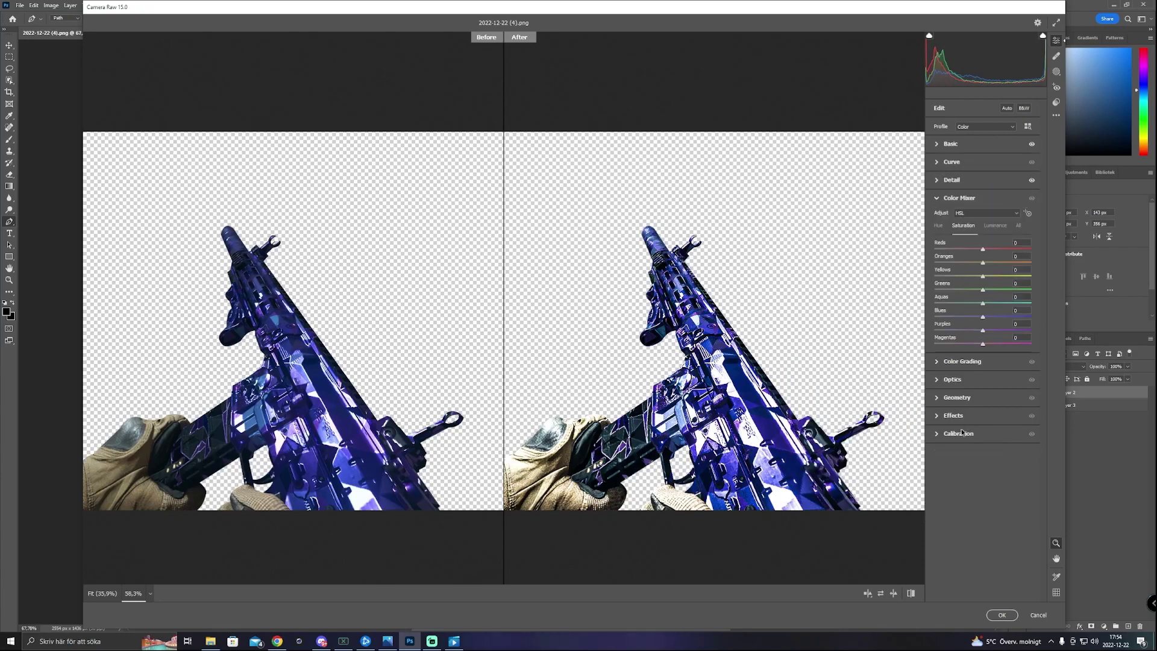
left_click(995, 226)
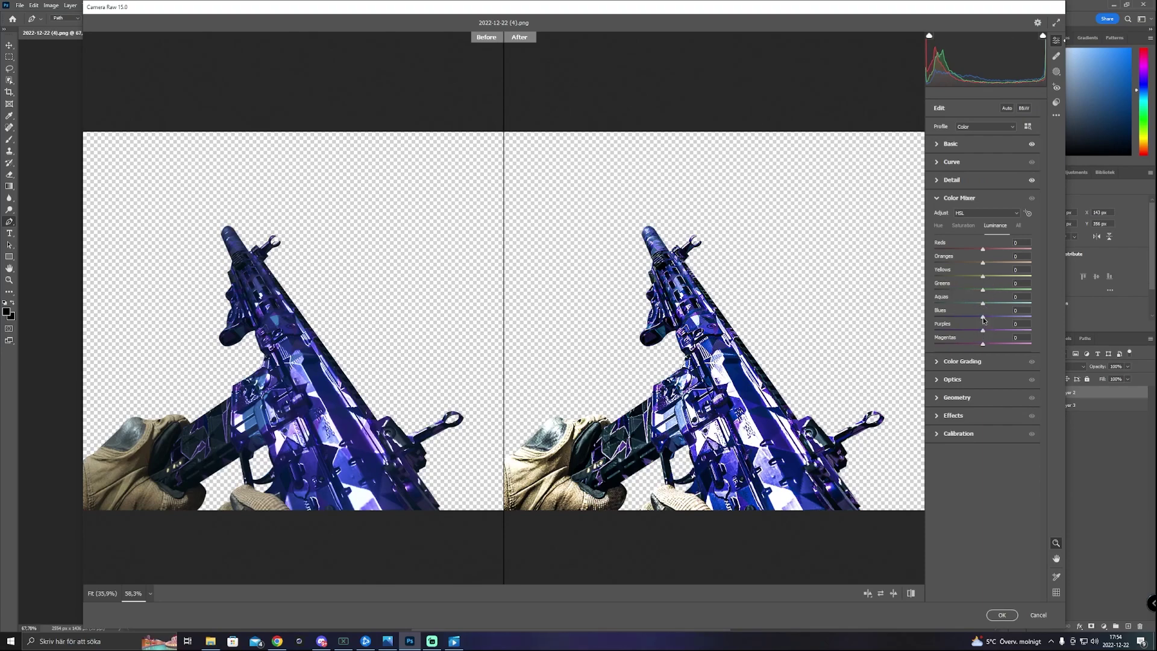
mouse_move(983, 318)
left_mouse_down()
mouse_move(1039, 315)
mouse_move(1002, 317)
left_mouse_up()
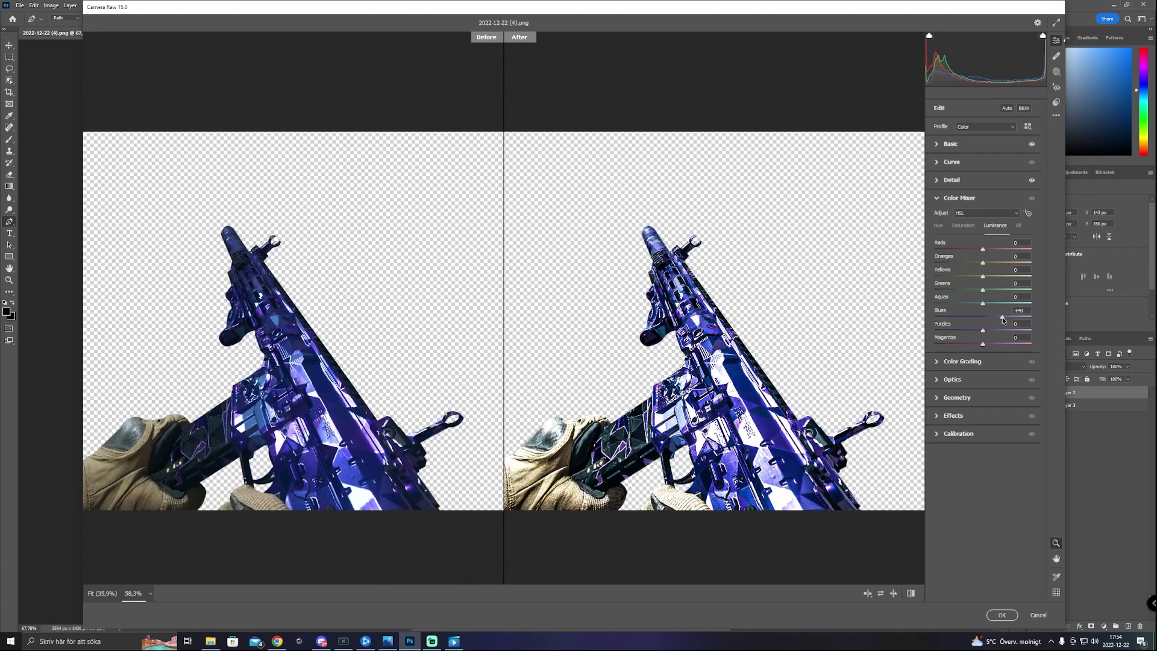
left_click(963, 225)
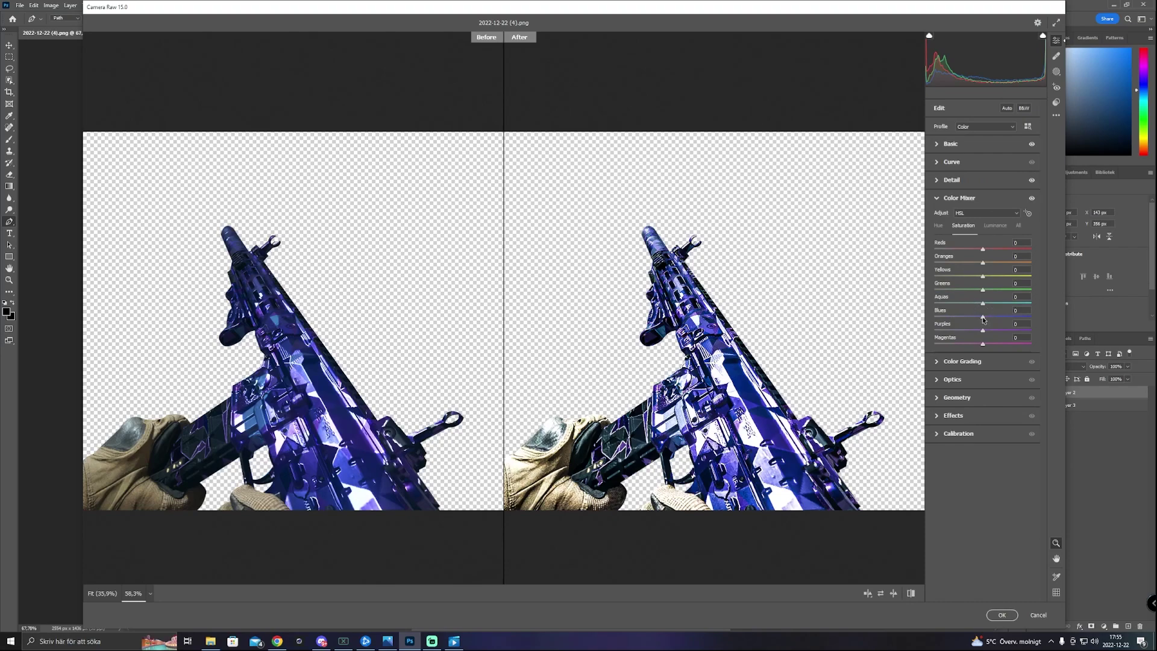
mouse_move(983, 317)
left_mouse_down()
mouse_move(1003, 317)
mouse_move(972, 325)
mouse_move(989, 326)
left_mouse_up()
left_click(1002, 615)
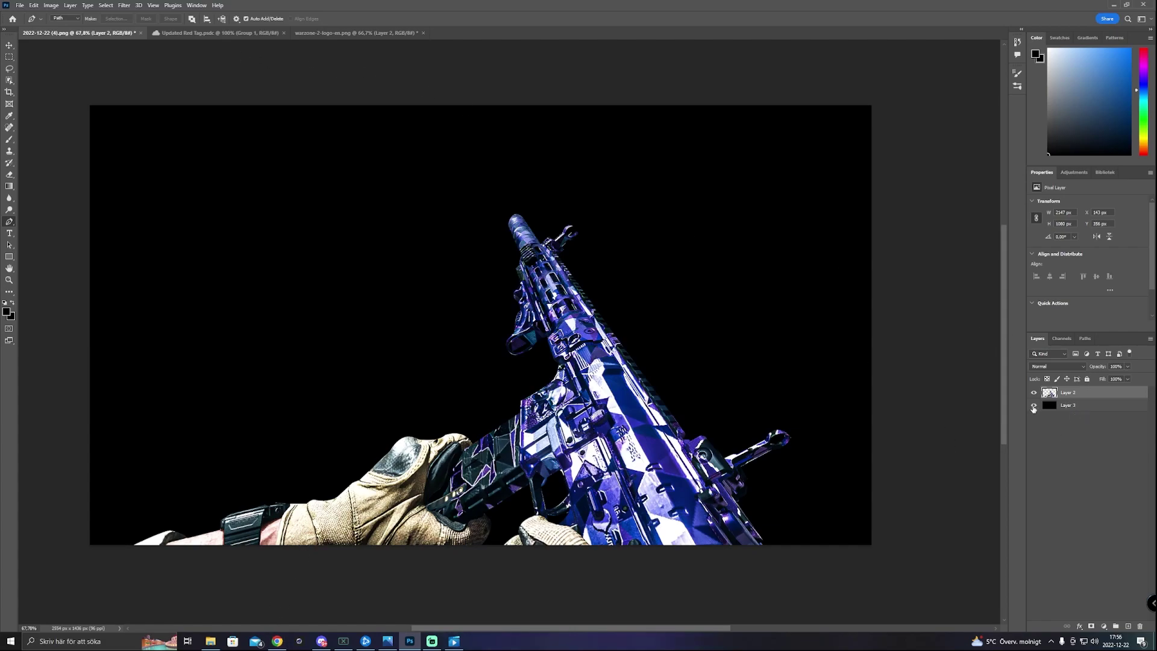
Paste the copied snowy container-yard image beneath the gun cutout and delete the black background layer.
left_click(1094, 410)
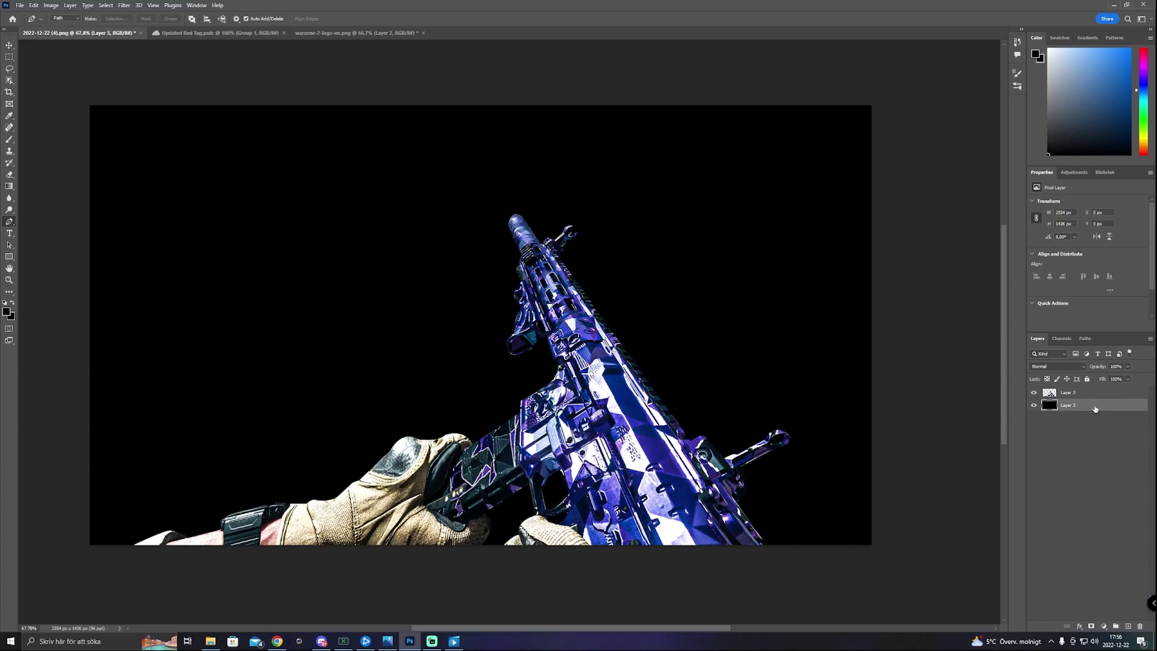
key("ctrl+v")
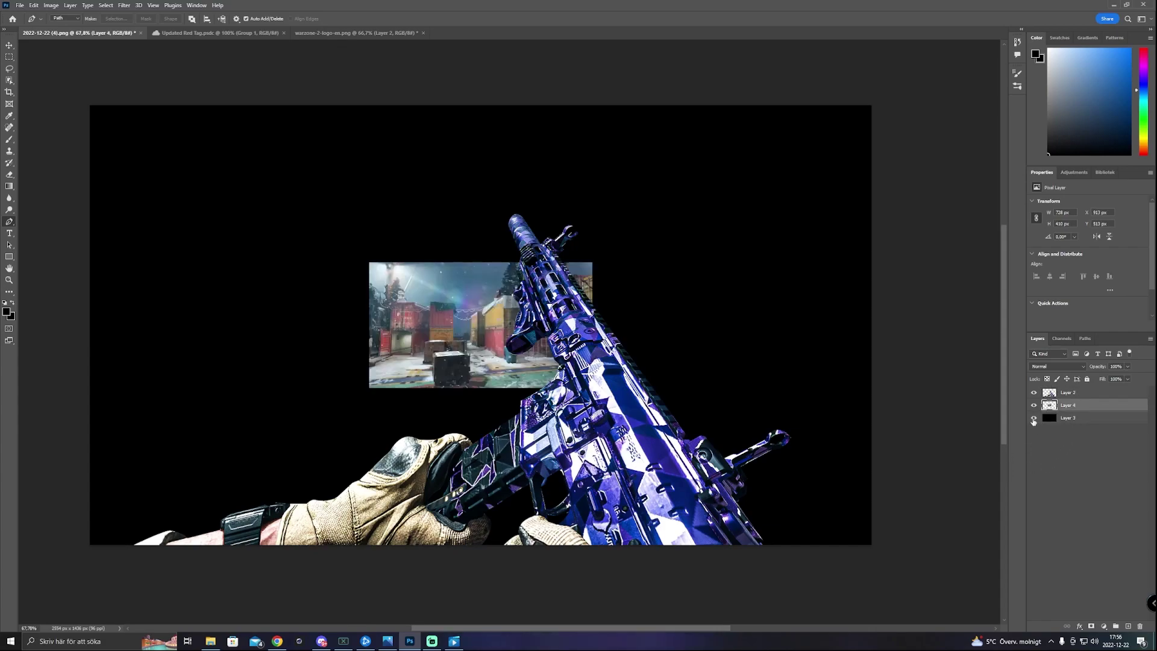
left_click(1088, 420)
key("Delete")
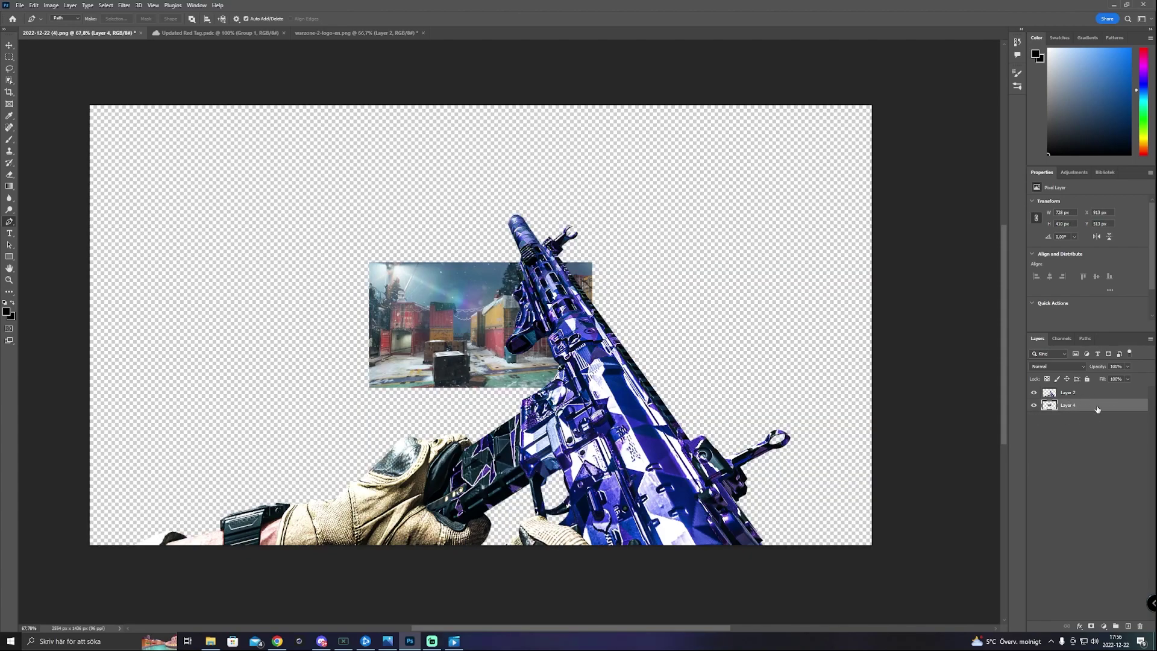
Move the container-yard image to the canvas's upper-left corner and enlarge it proportionally to fill the whole canvas.
key("ctrl+t")
left_click_drag(455, 319, 176, 163)
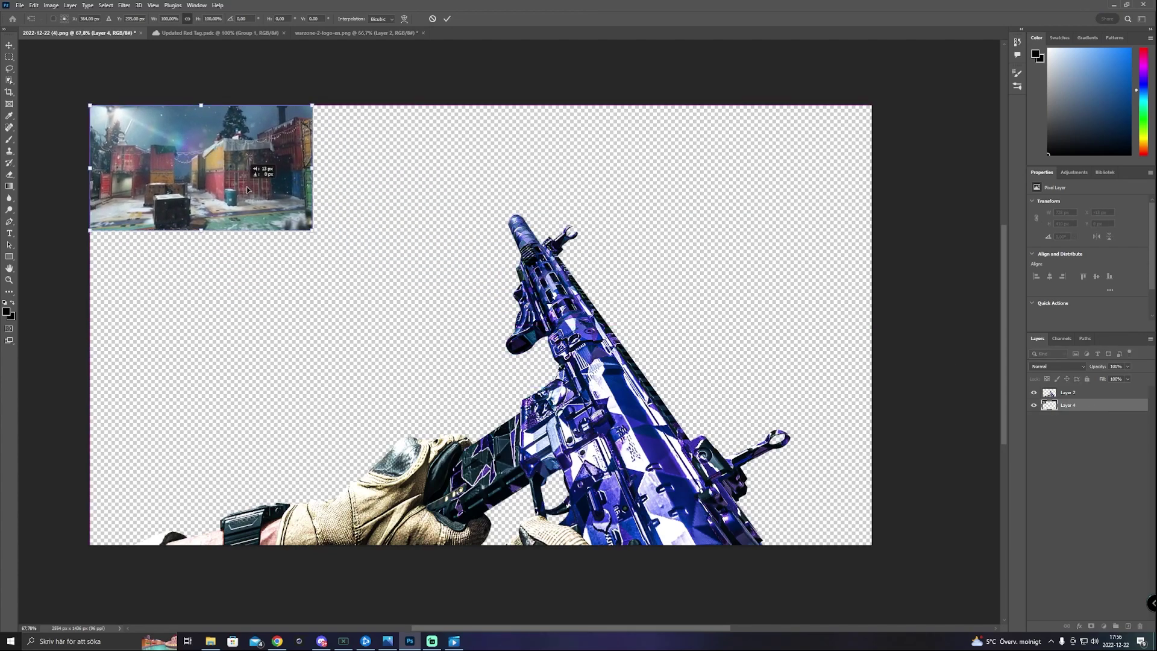
left_click_drag(312, 230, 871, 538)
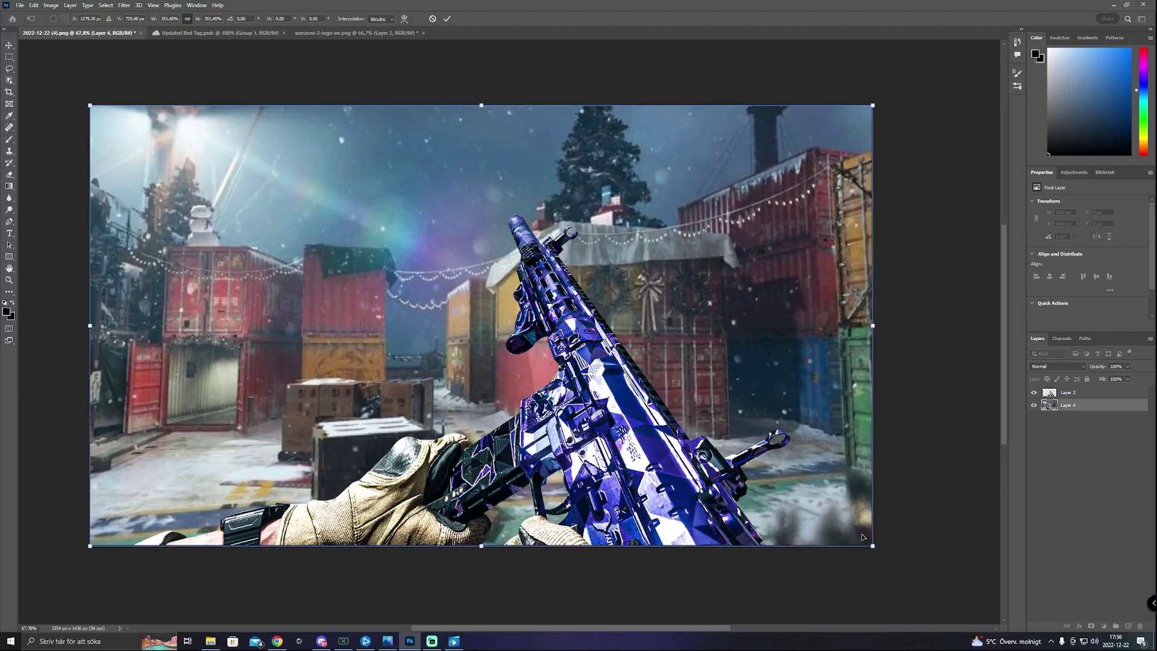
key("Return")
key("p")
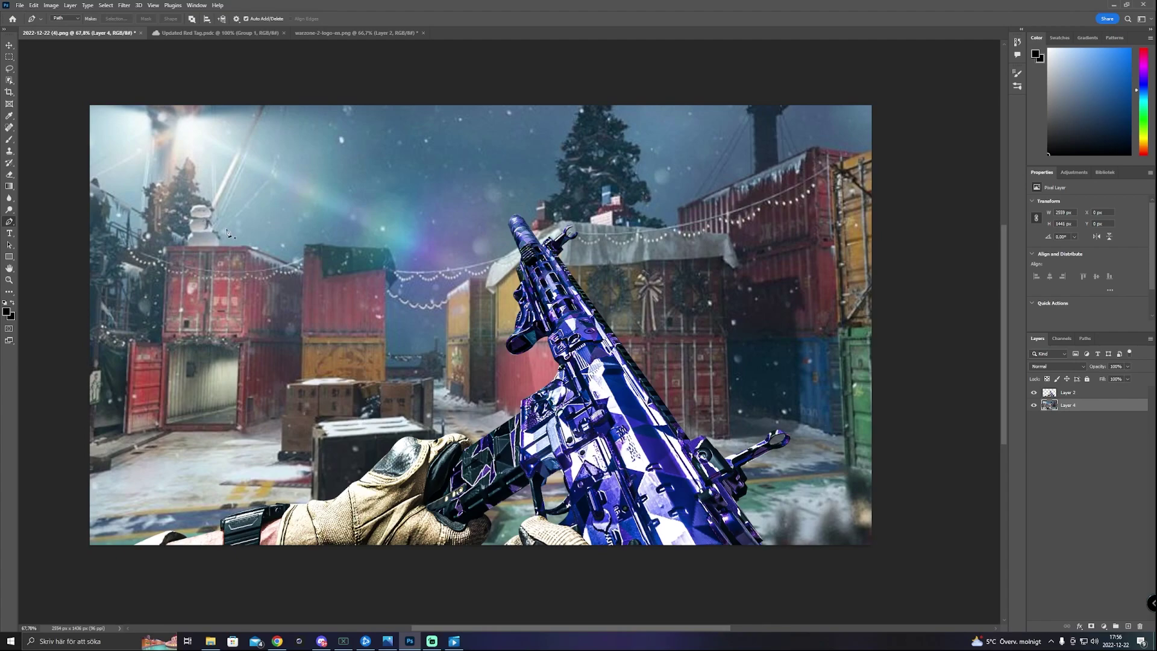
Enlarge the gun cutout to about 134%, rotate it -6°, and reposition it against the canvas's lower edge.
left_click(1087, 394)
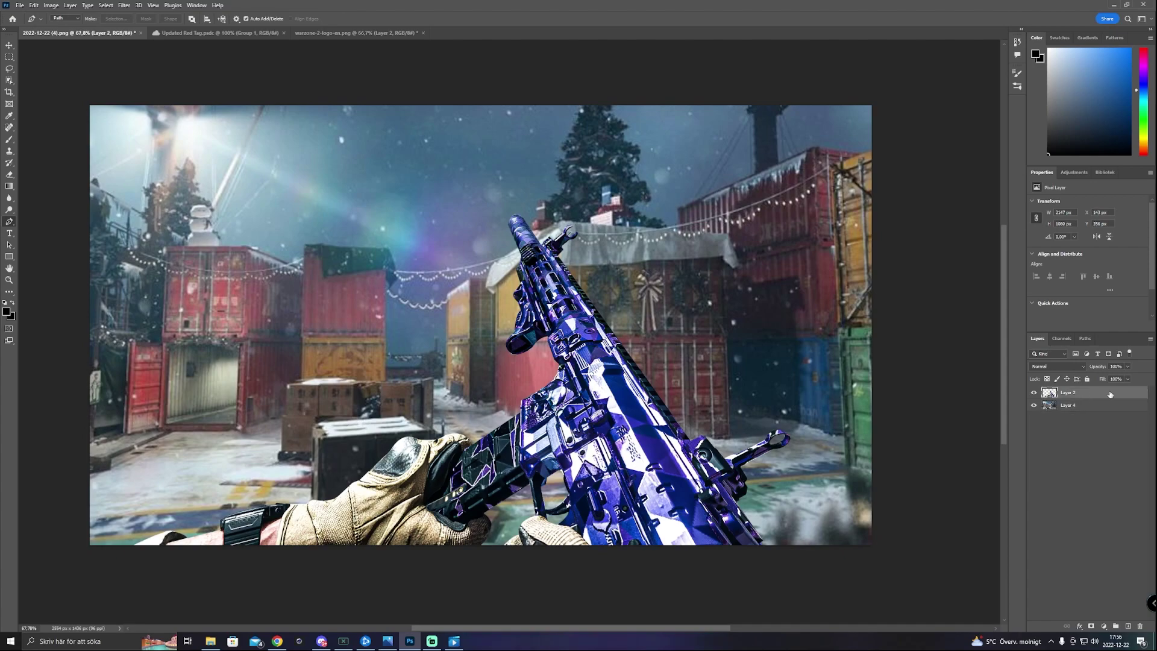
key("ctrl+t")
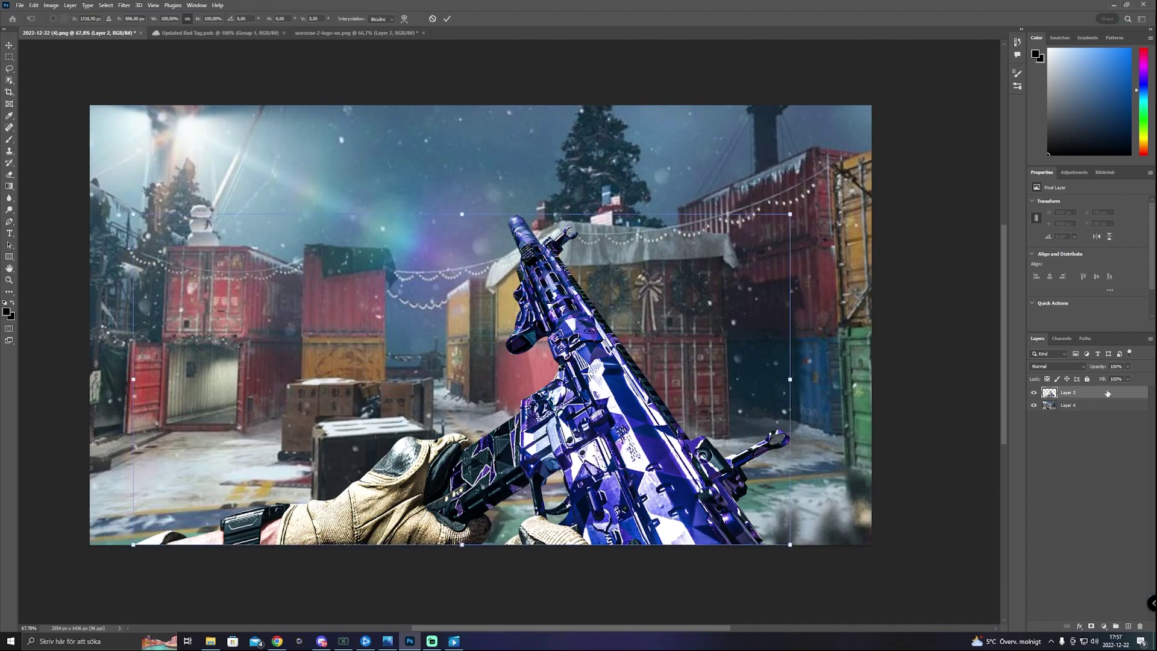
left_click_drag(617, 438, 512, 389)
left_click_drag(657, 479, 810, 512)
left_click_drag(664, 395, 652, 444)
left_click_drag(791, 545, 819, 548)
left_click_drag(649, 453, 636, 455)
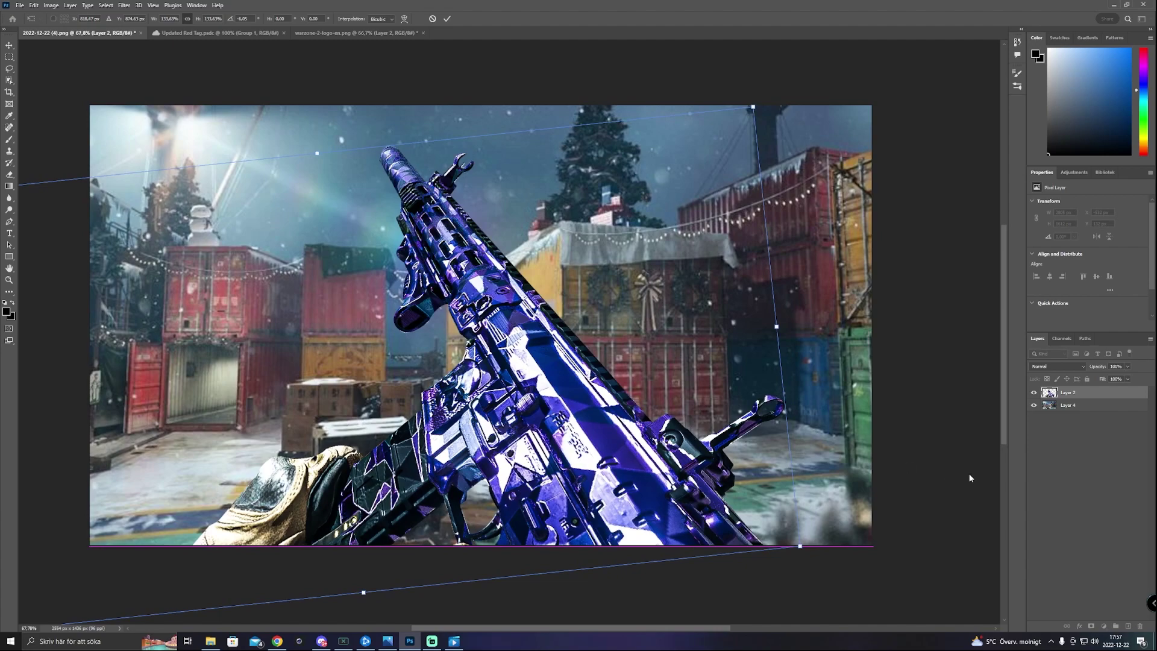
key("Return")
key("p")
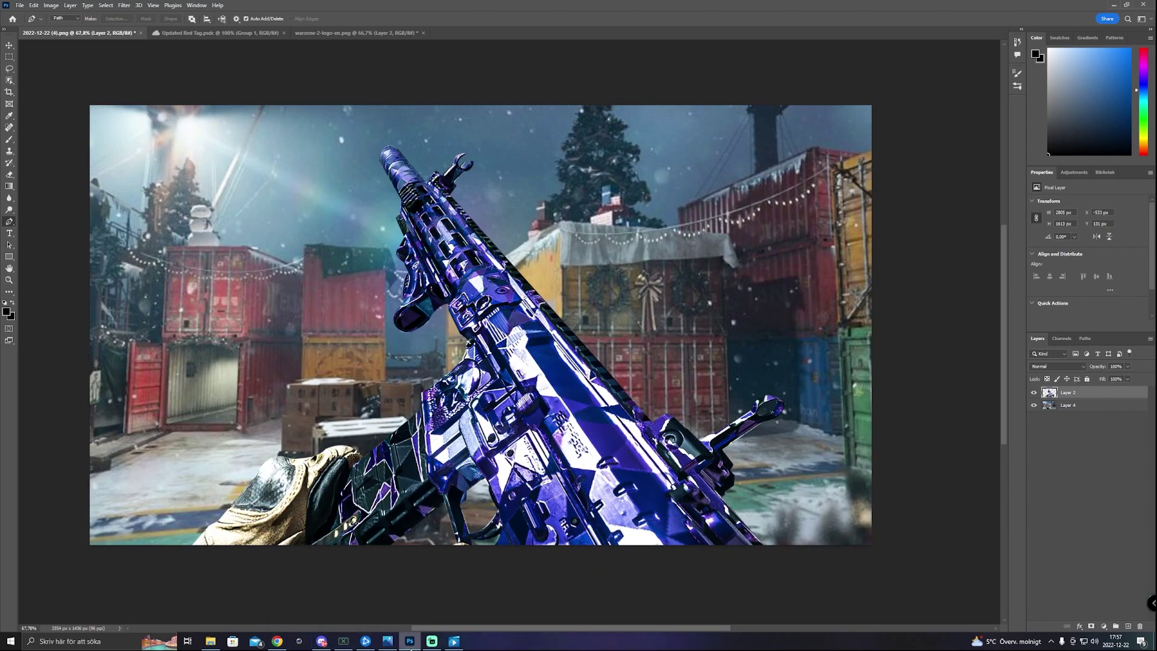
mouse_move(410, 647)
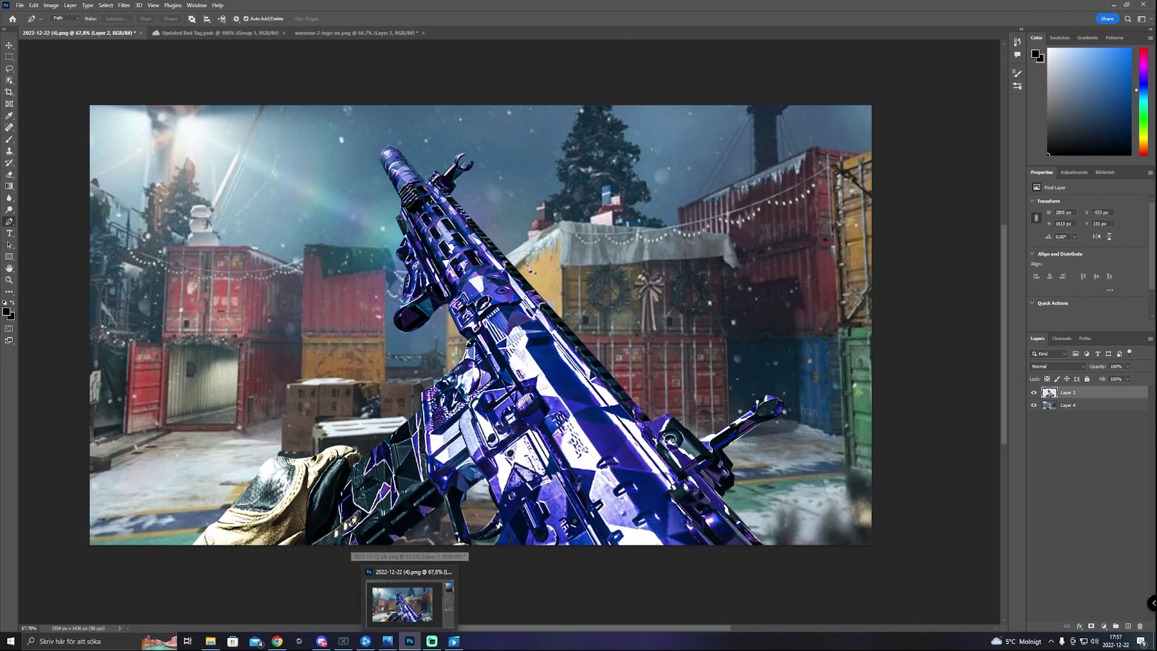
key("z")
left_click_drag(463, 323, 323, 335)
left_click_drag(491, 352, 540, 340)
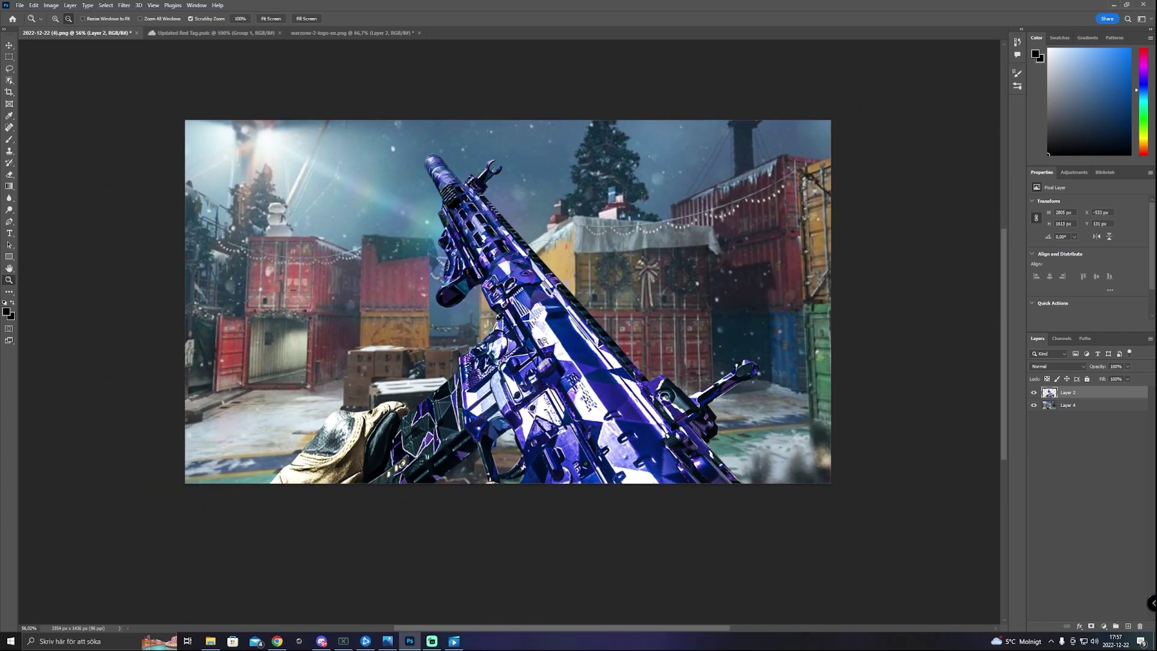
key("p")
scroll(1003, 364, "up", 1)
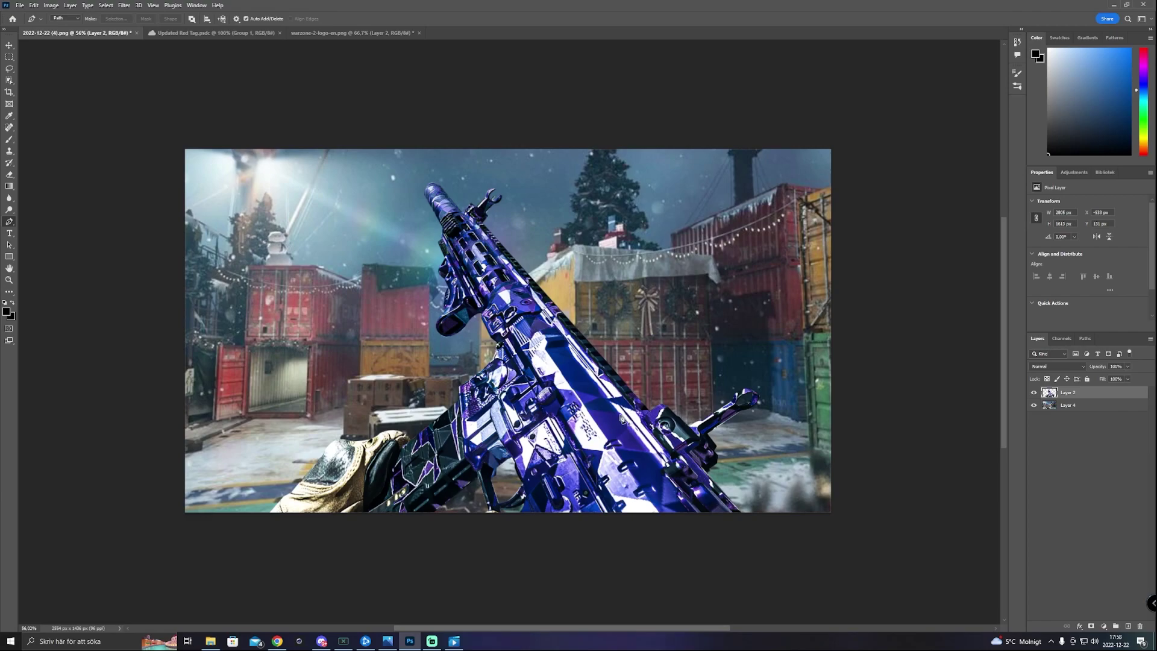
Add a new layer above the gun and paint large soft white glows over the gun's body and grip with the Brush.
left_click(1128, 626)
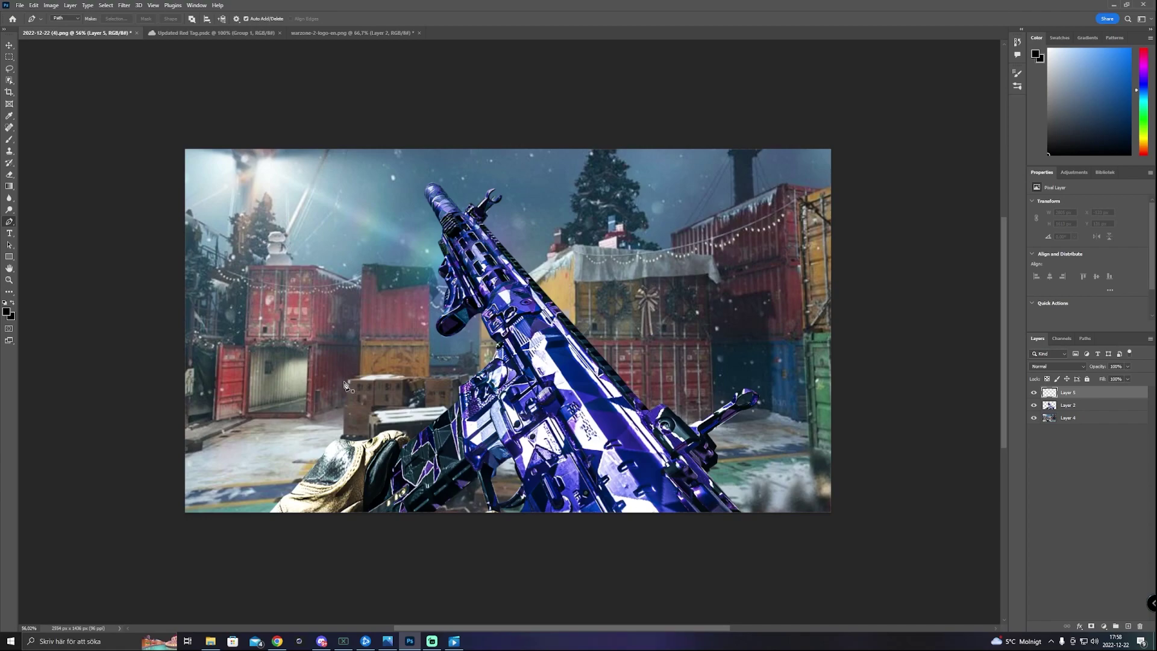
key("b")
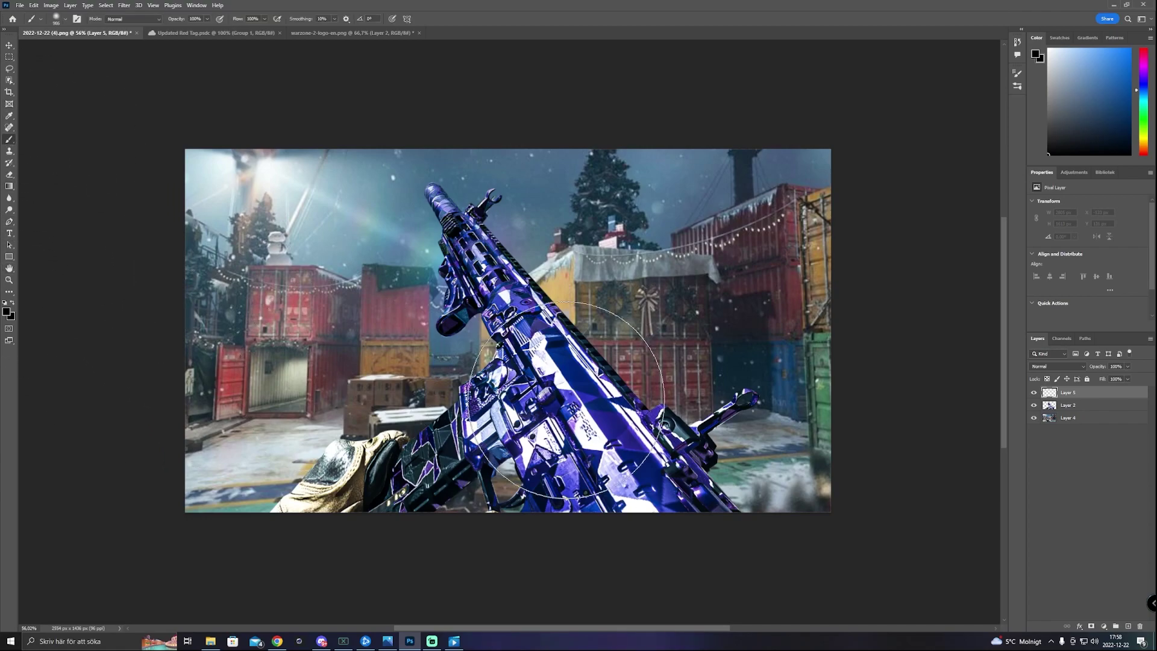
right_click(495, 385, "alt")
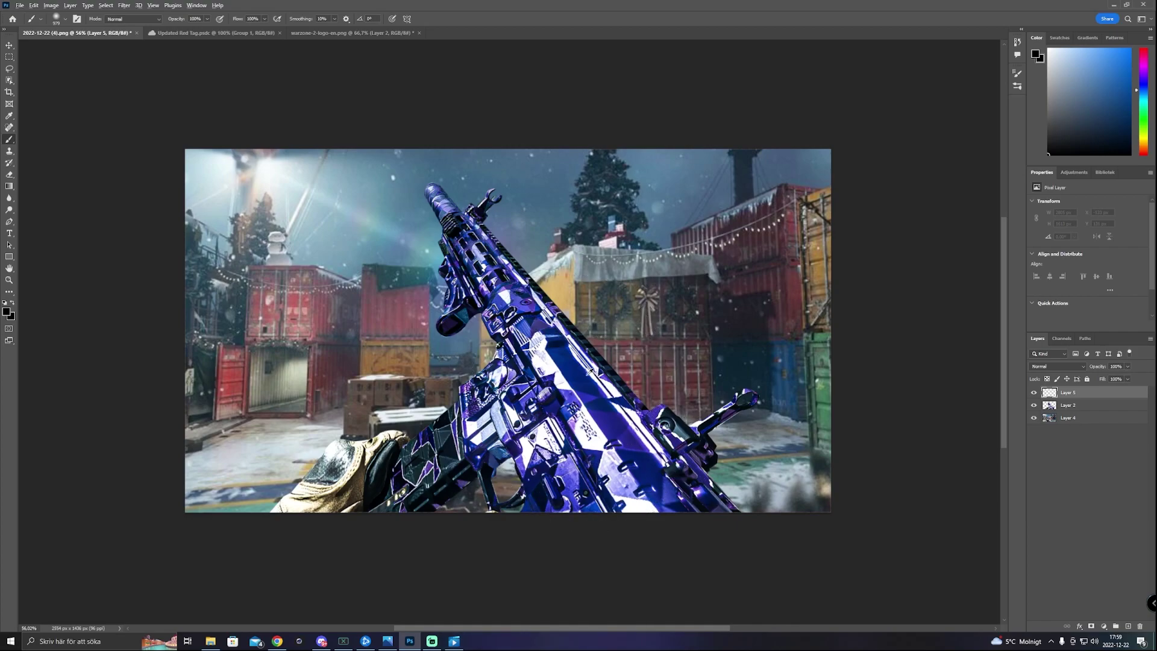
key("x")
left_click(535, 390, "alt")
left_click(527, 451, "alt")
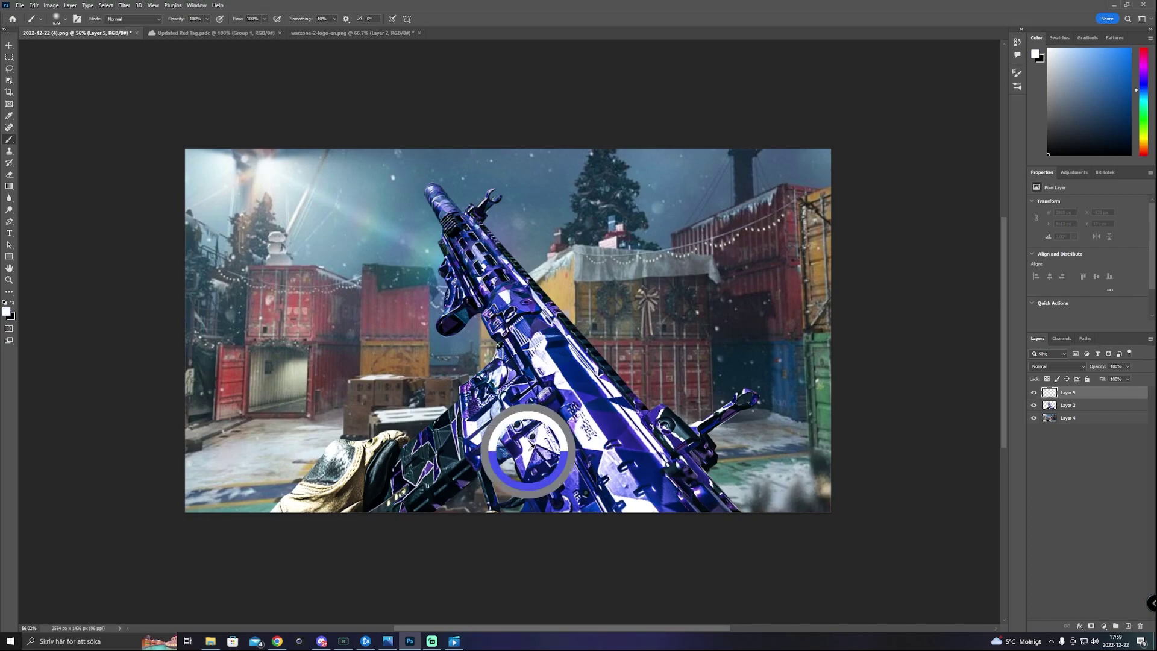
left_click_drag(552, 441, 546, 446)
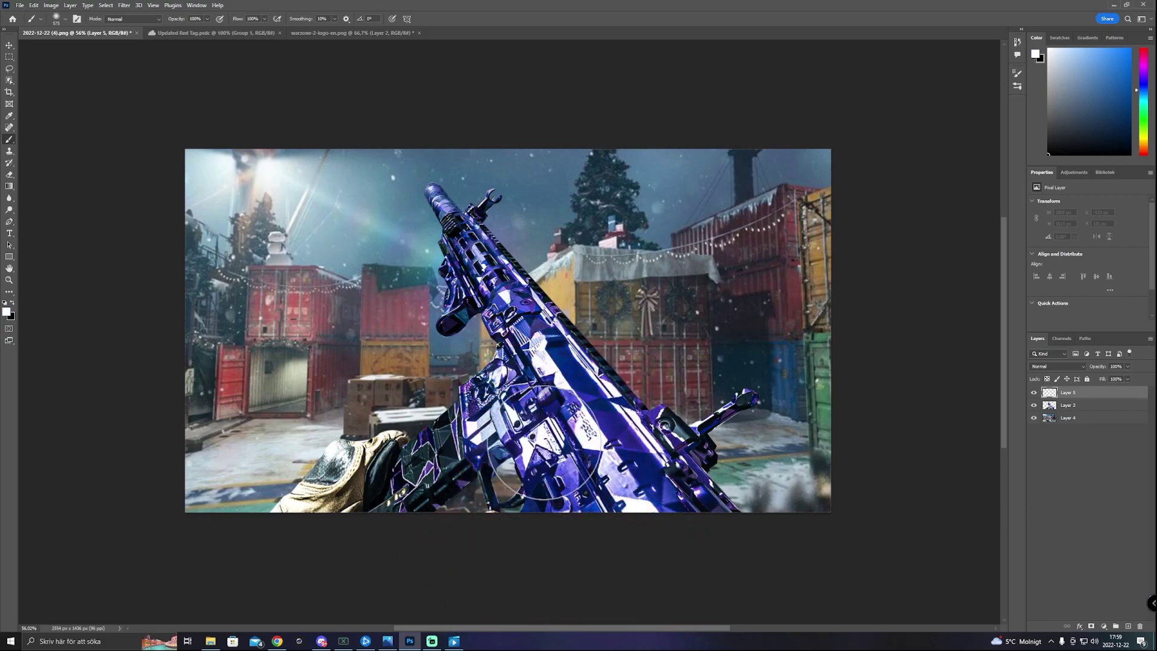
left_click(545, 445)
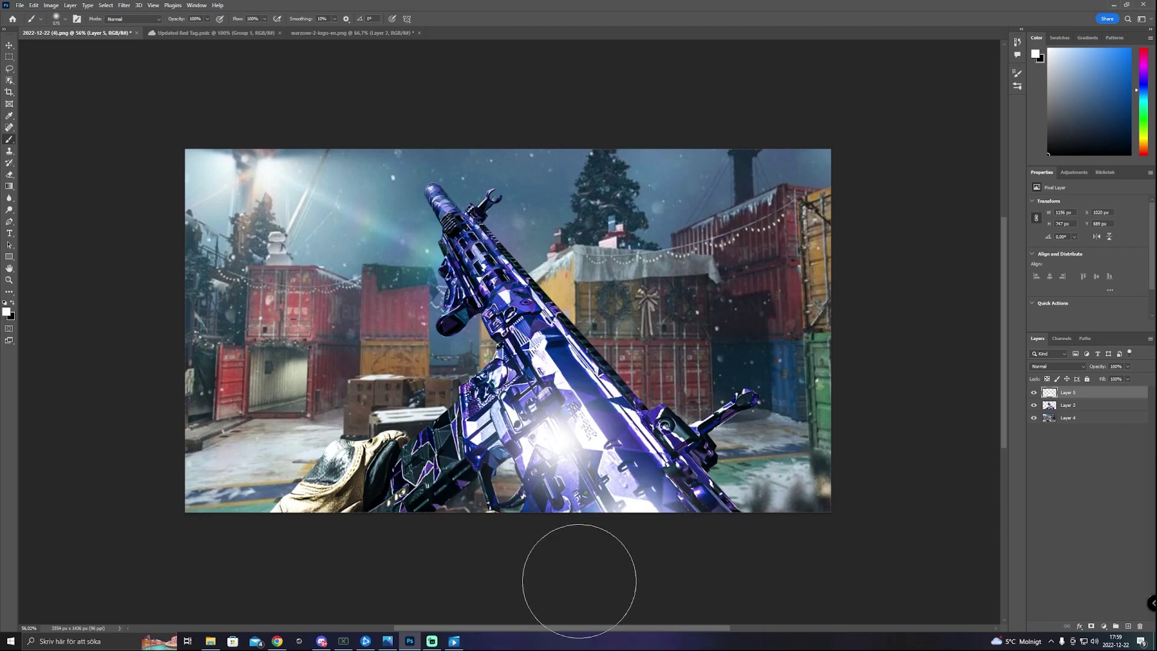
left_click(490, 446)
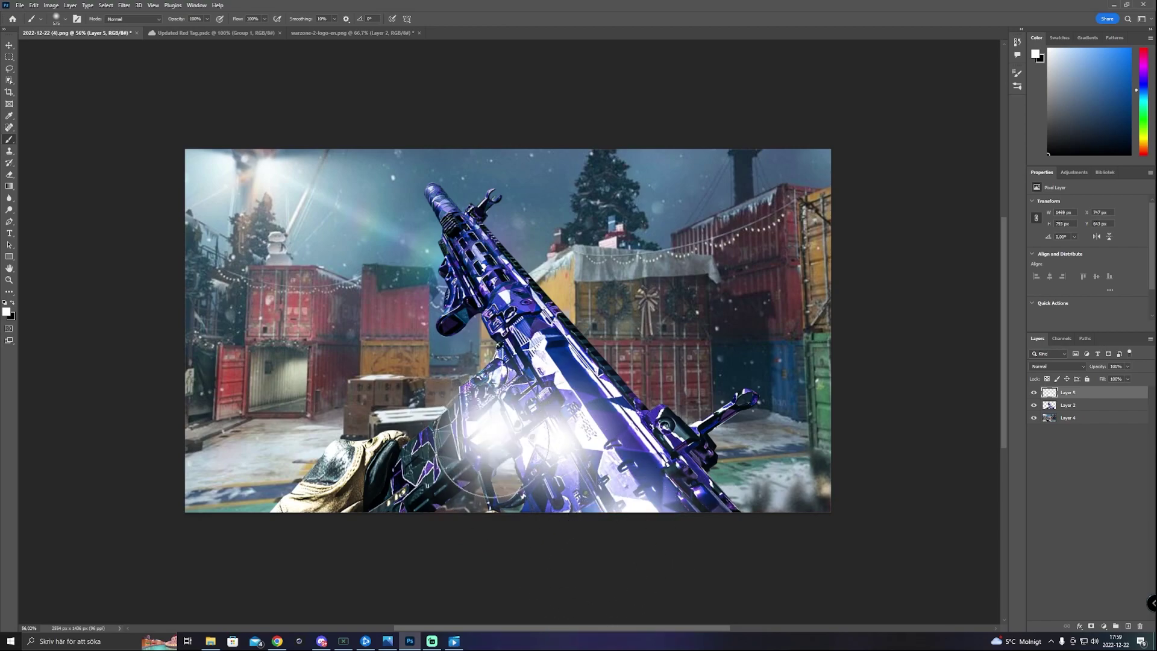
left_click(552, 359)
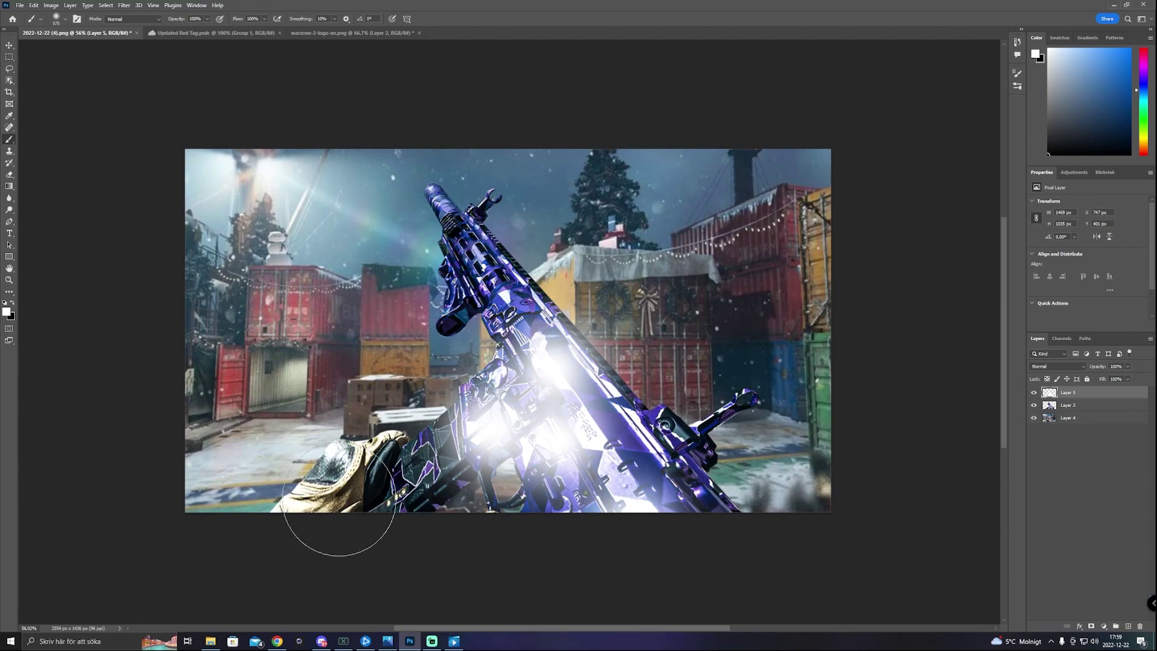
Paint smaller white highlights on the gun's receiver, upper edge and rear sight, and set the layer's blend mode to Overlay.
left_click_drag(314, 511, 315, 510)
left_click_drag(521, 294, 463, 306)
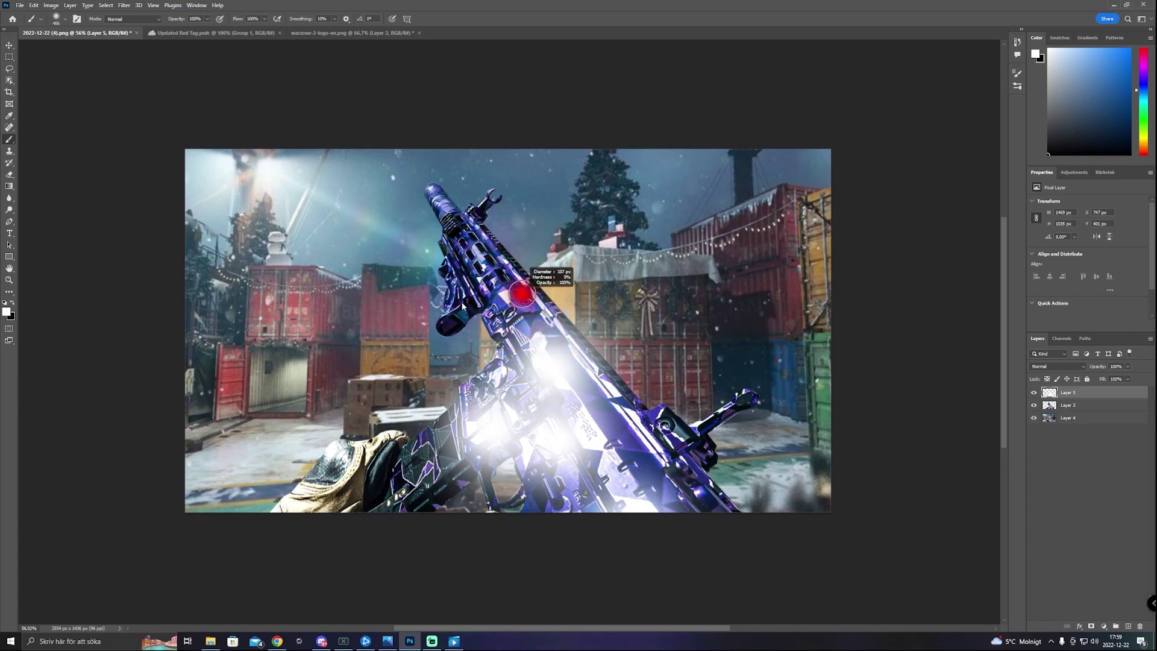
left_click(507, 297)
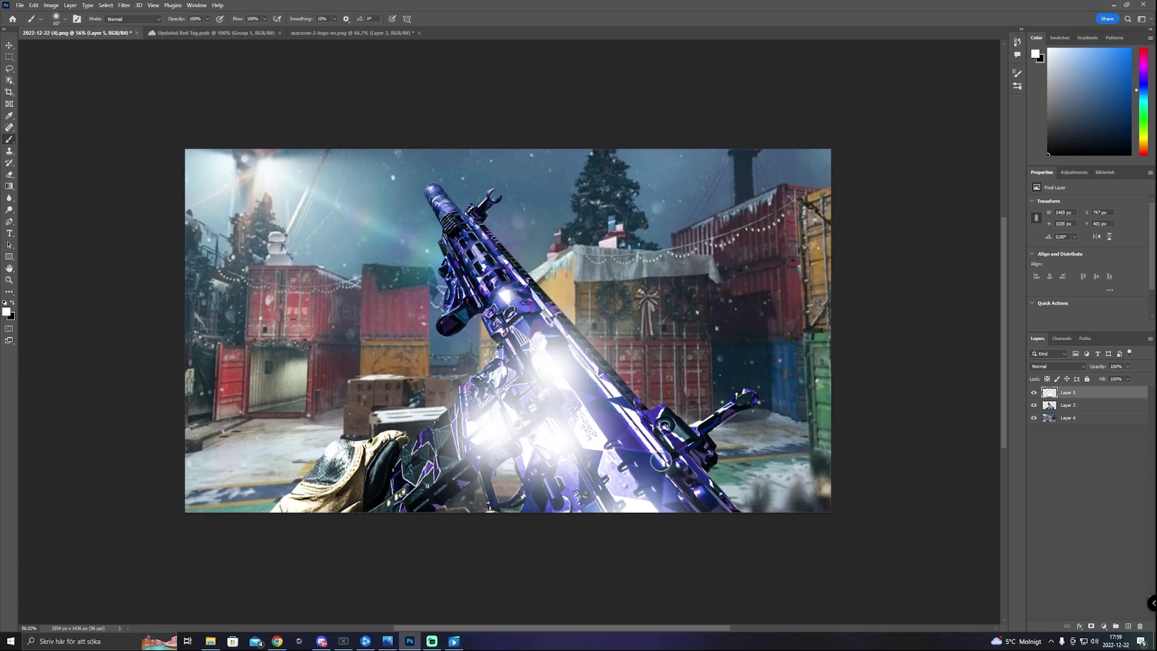
left_click(577, 348)
left_click_drag(586, 366, 672, 461)
left_click_drag(731, 409, 689, 427)
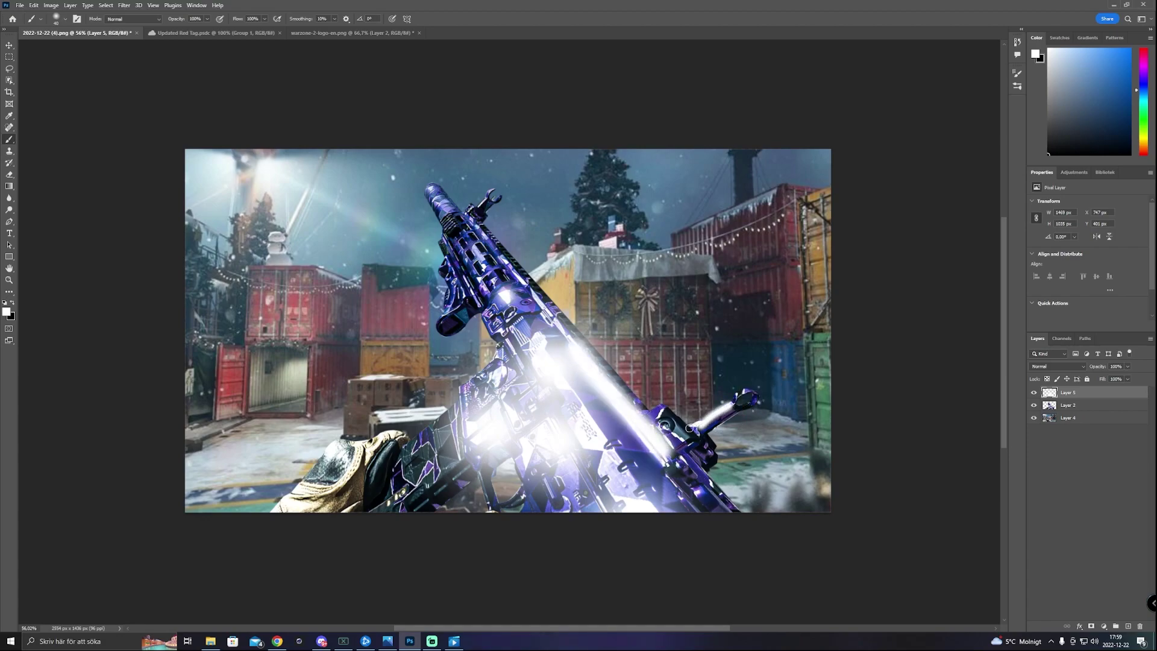
left_click(1084, 367)
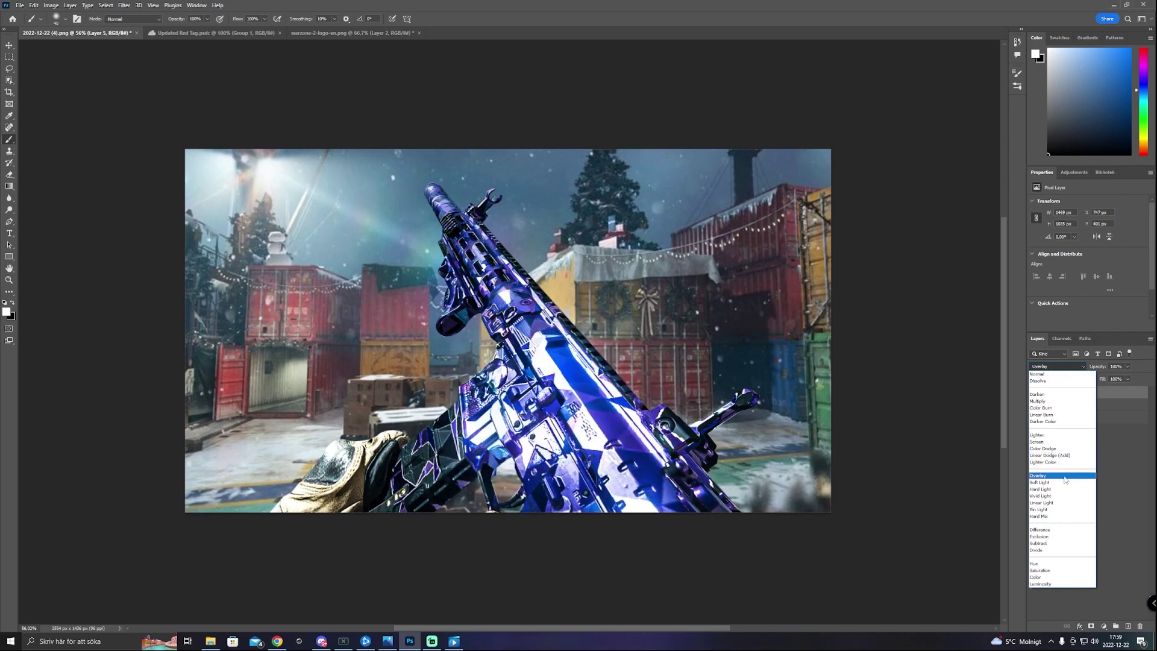
left_click(1064, 477)
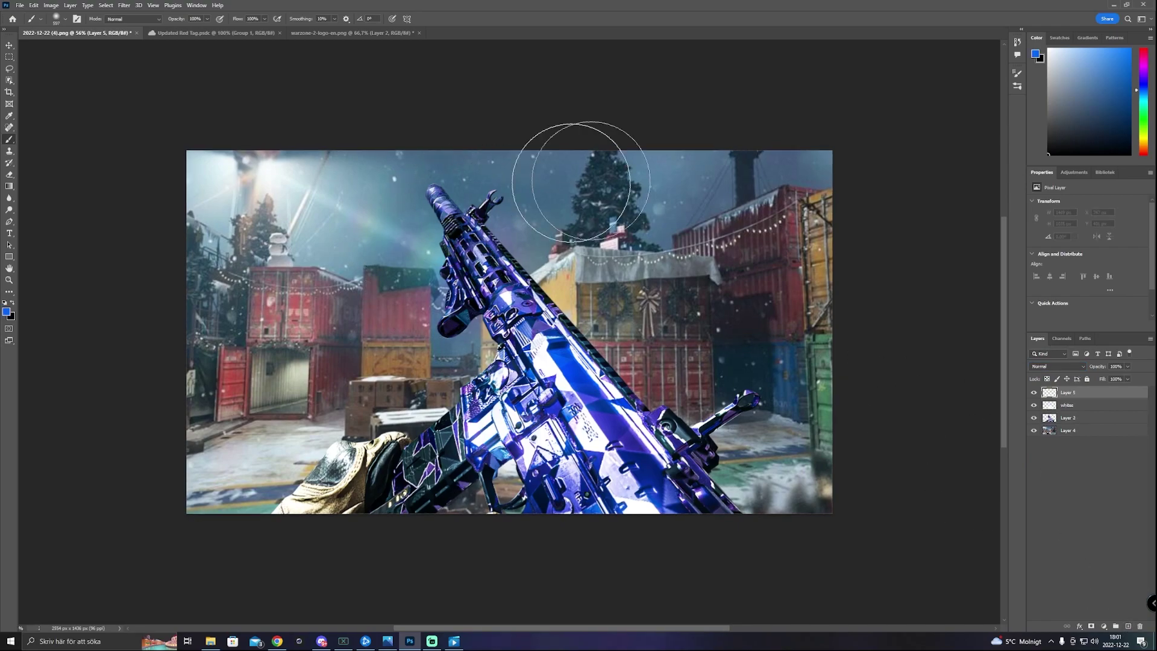
Choose a light blue brush color and paint soft spots over the gun's muzzle, the grip area and the gun's lower end.
key("d")
key("x")
left_click(1051, 152)
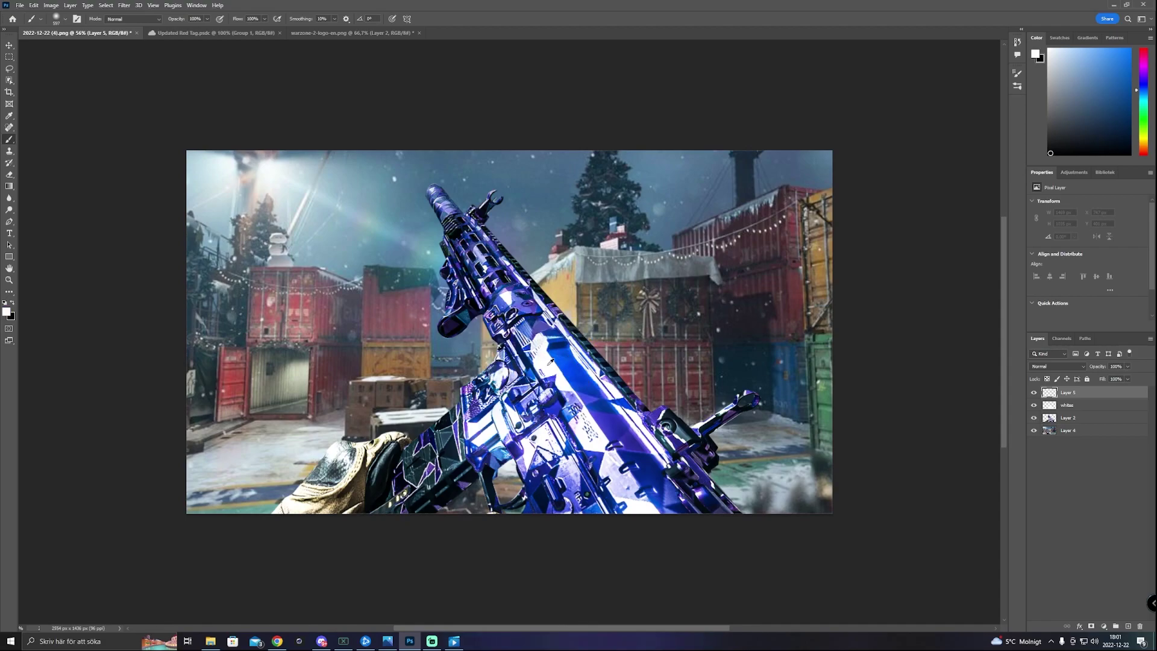
left_click(1039, 57)
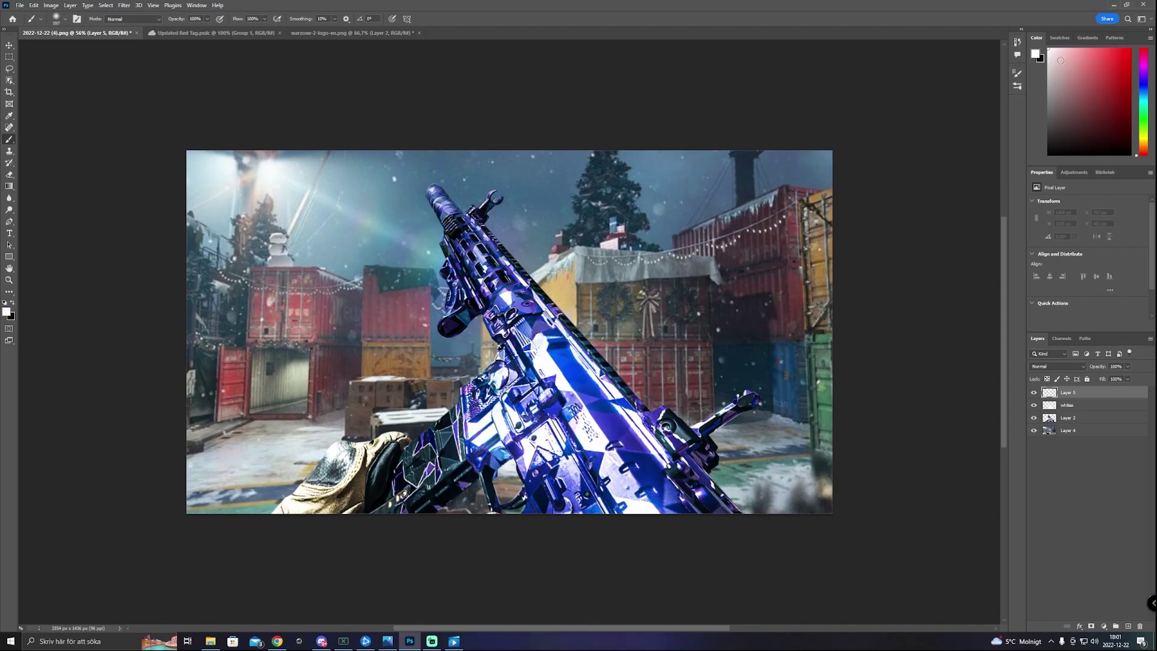
left_click_drag(1142, 75, 1145, 90)
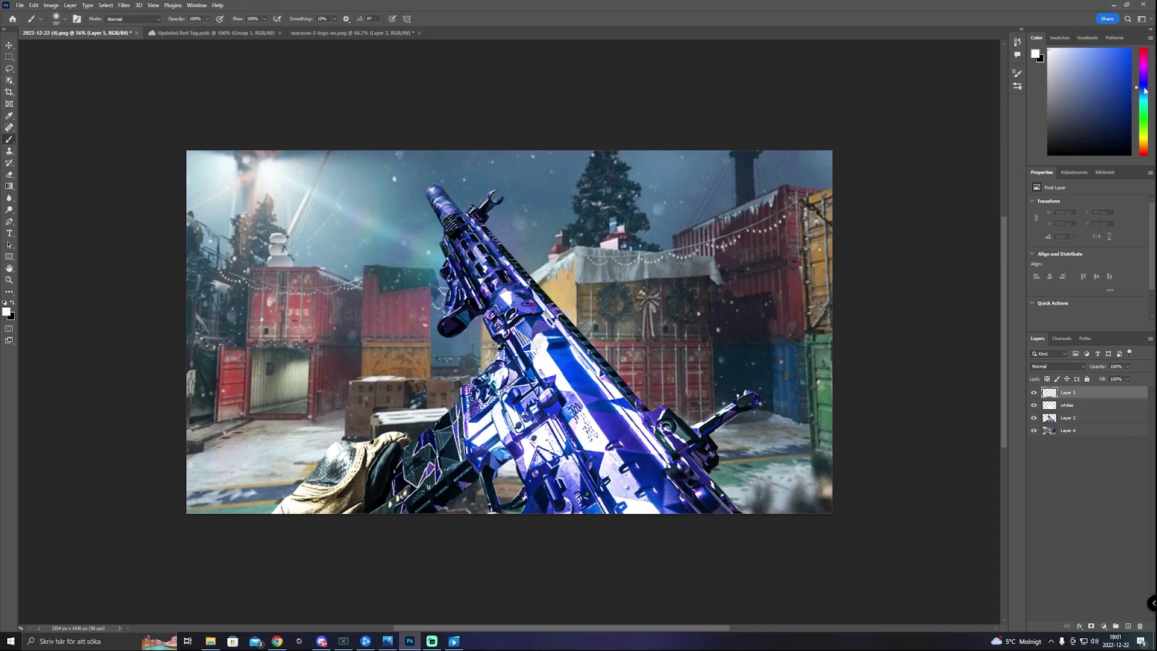
left_click(1078, 54)
mouse_move(438, 205)
left_mouse_down()
mouse_move(395, 210)
mouse_move(439, 206)
mouse_move(485, 251)
left_mouse_up()
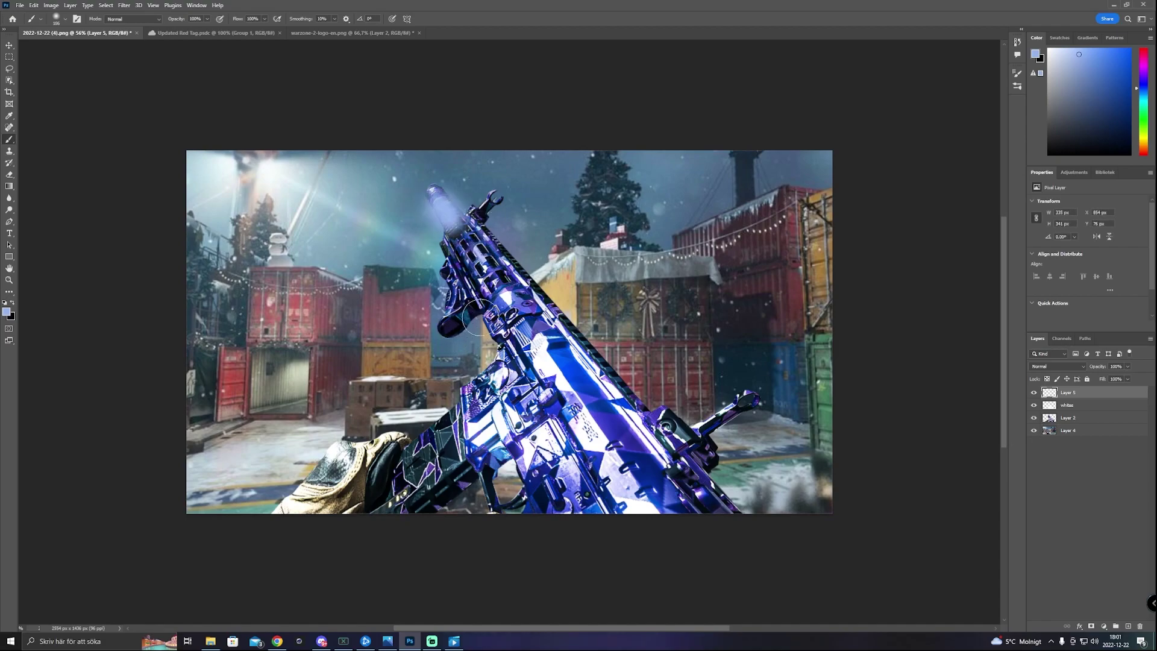
left_click_drag(458, 455, 482, 452)
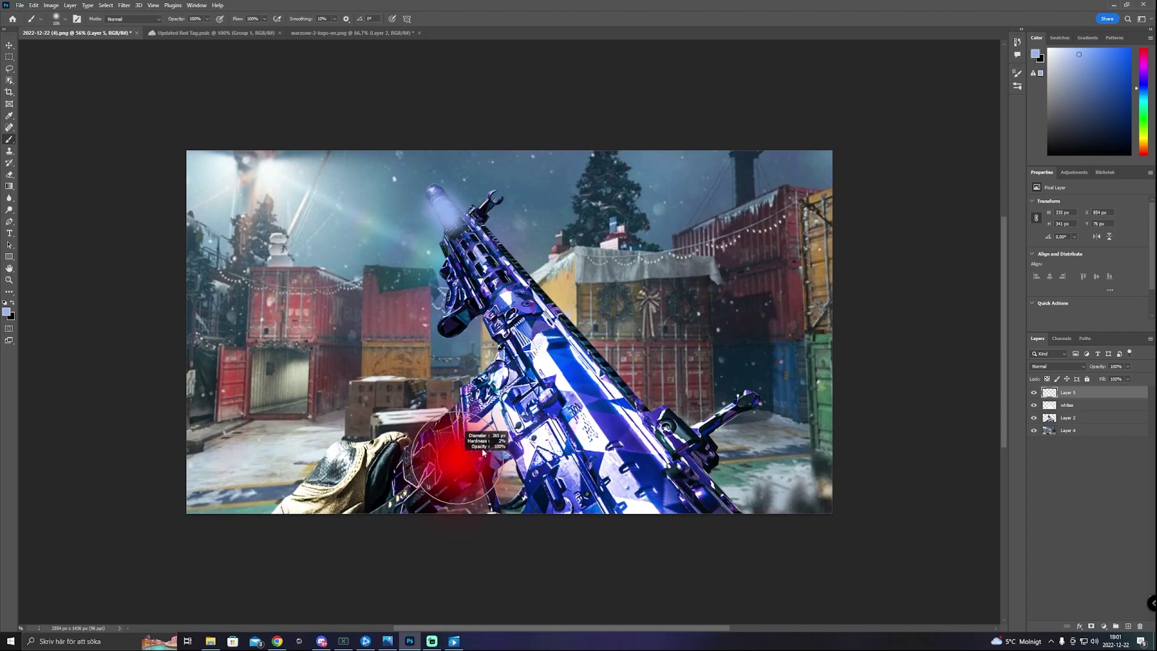
left_click(458, 458)
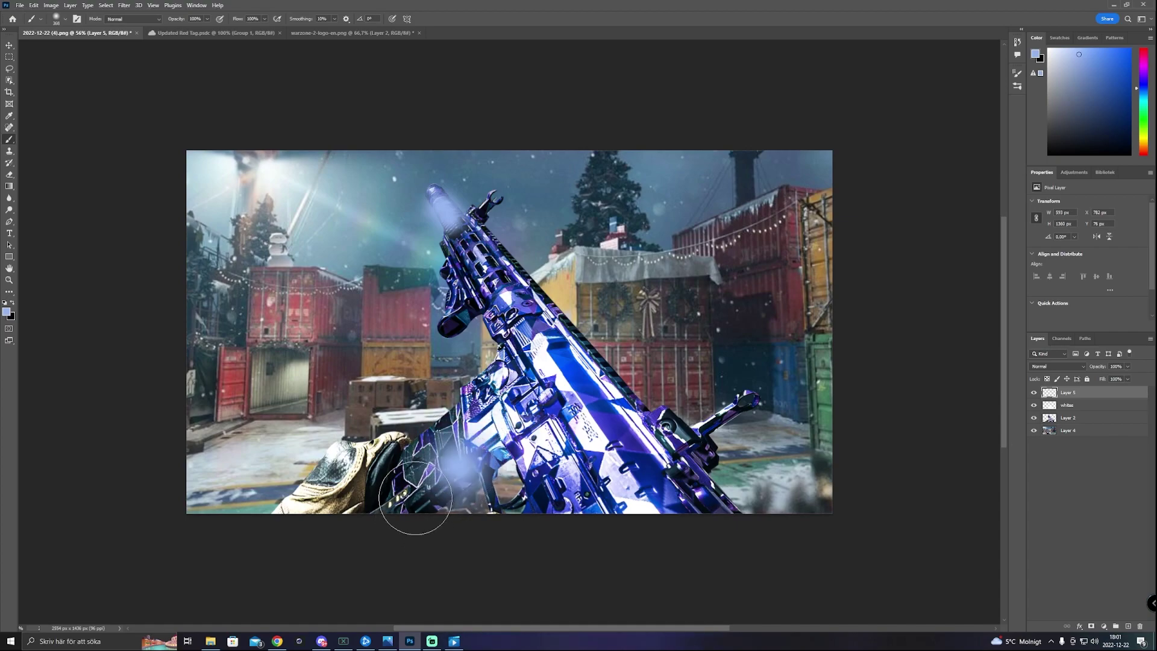
left_click(693, 506)
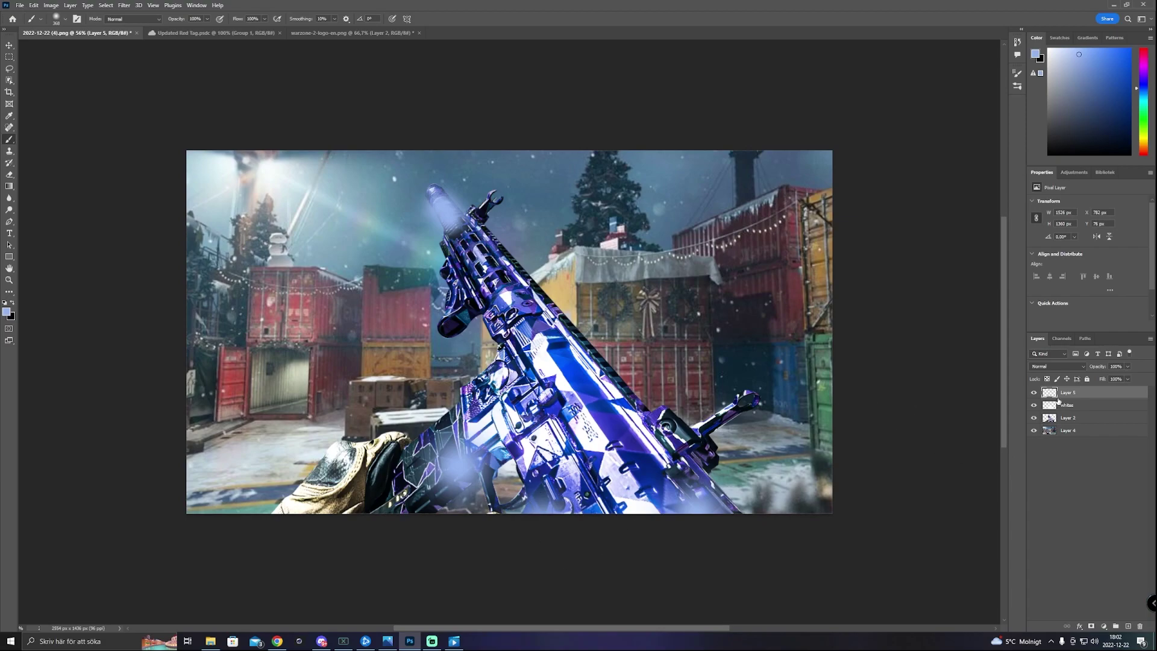
Set the light blue paint layer's blend mode to Linear Dodge (Add) and its opacity to 40%.
left_click(1077, 367)
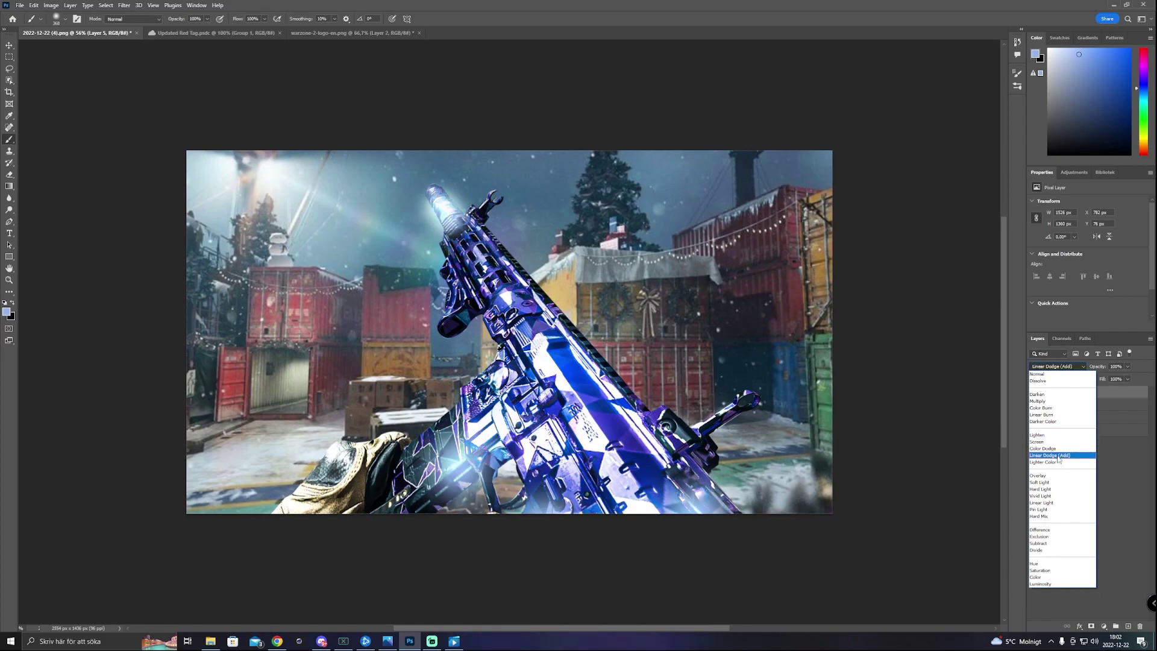
left_click(1059, 456)
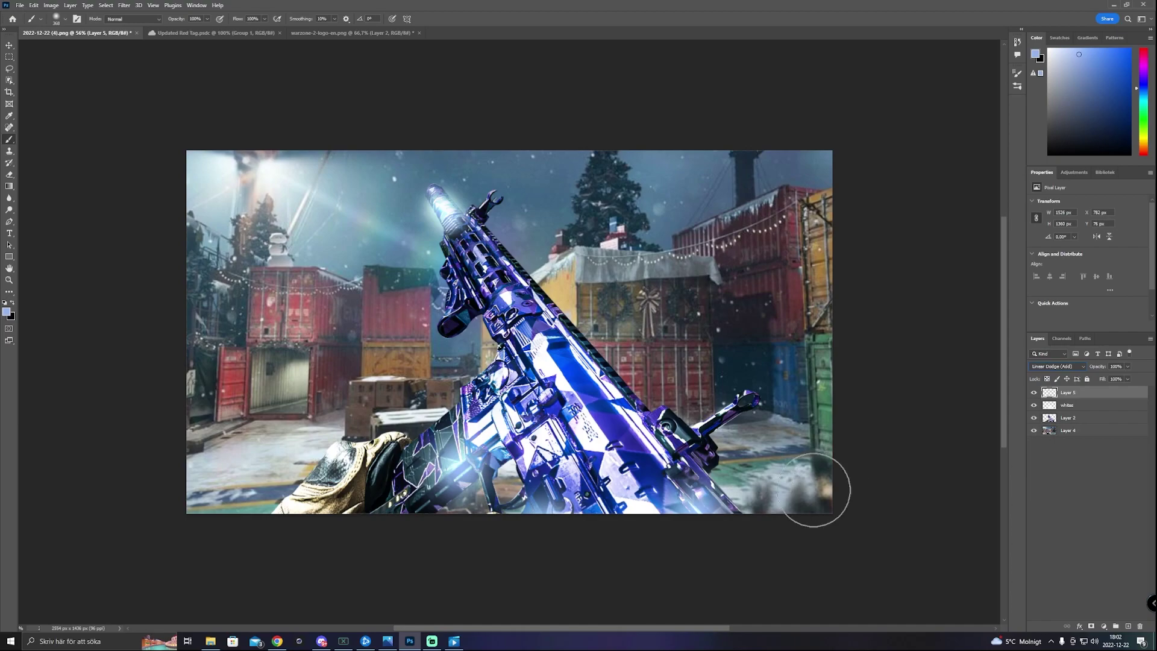
key("Tab")
type("60")
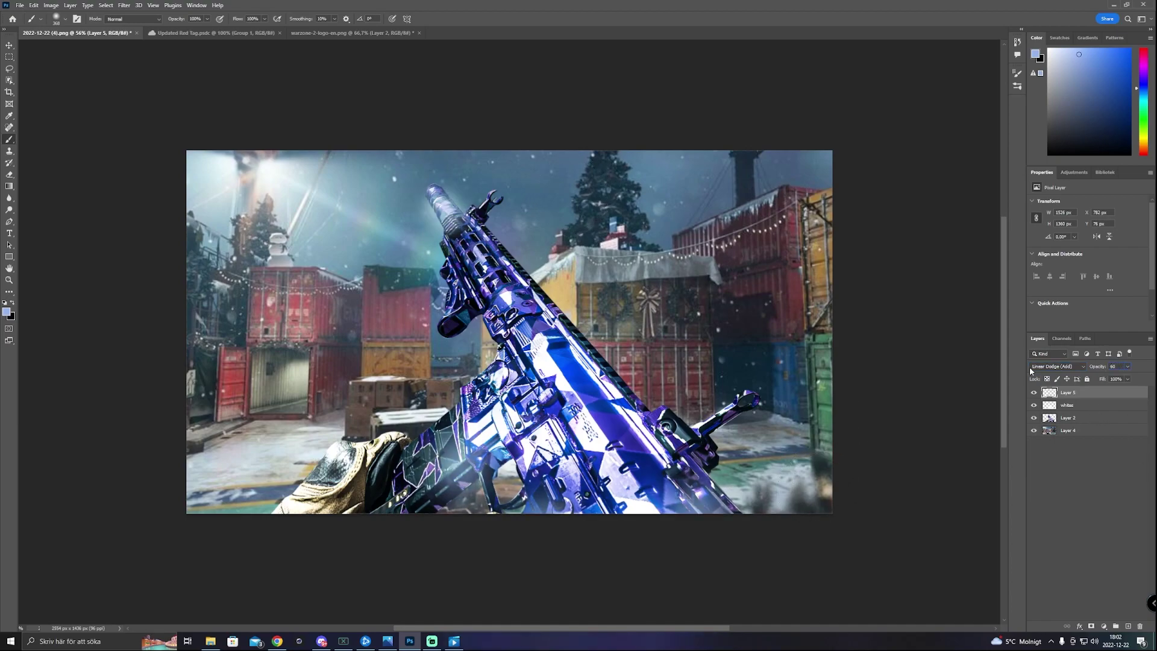
key("BackSpace")
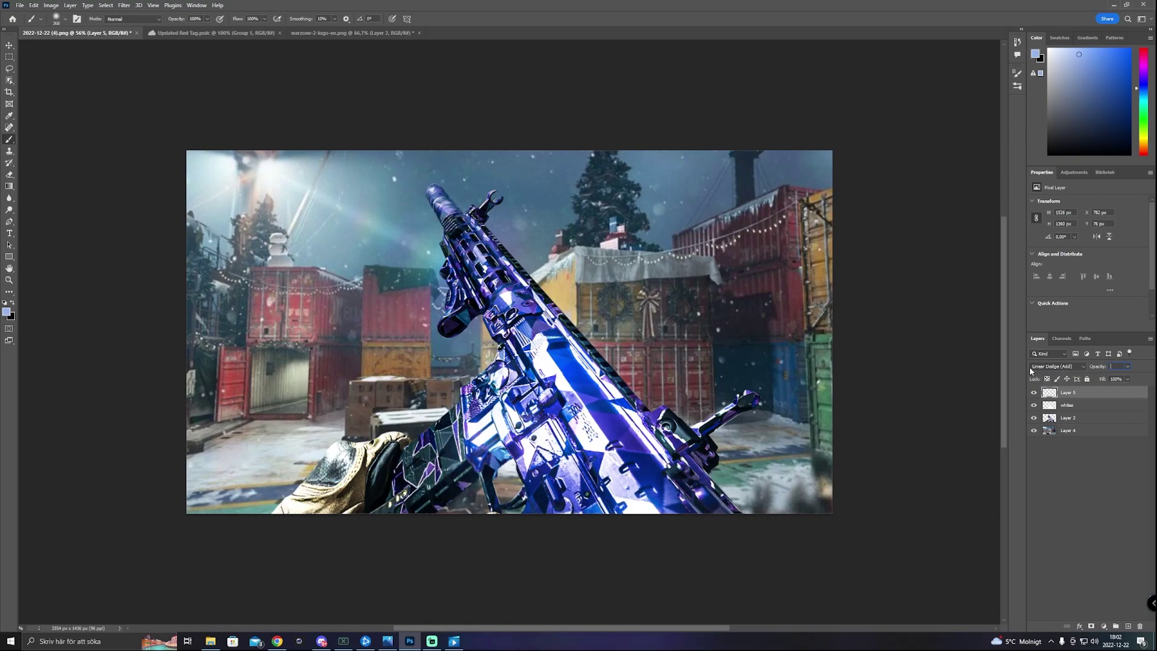
type("40")
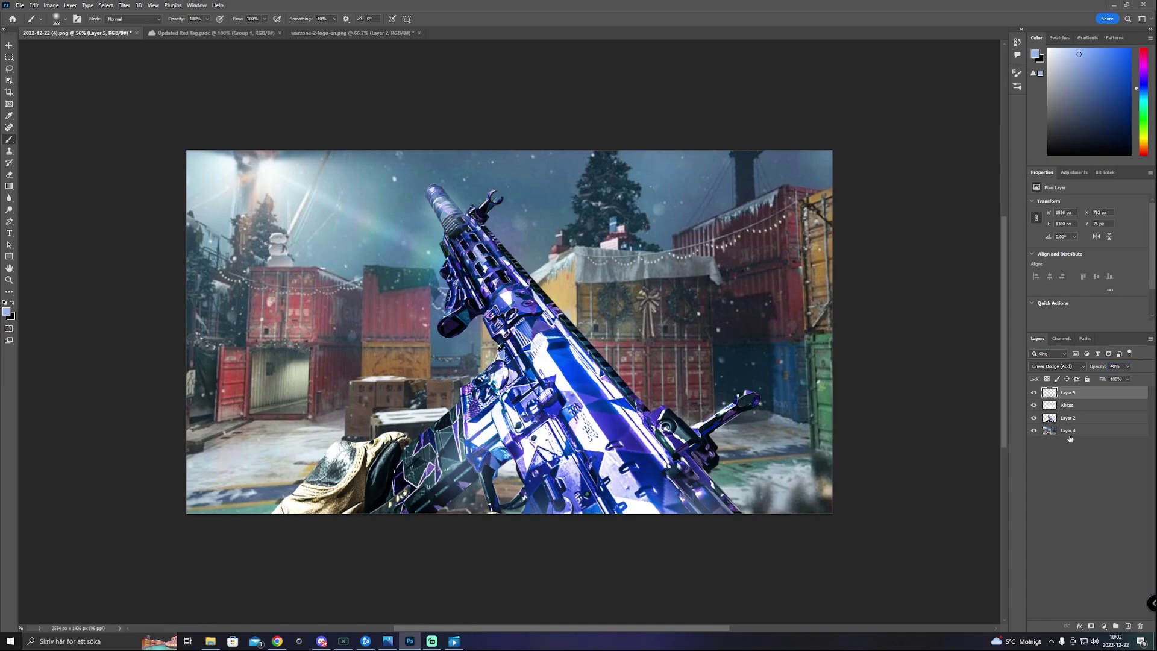
Add a Brightness/Contrast adjustment above the gun layer and clip it to that layer.
left_click(1097, 424)
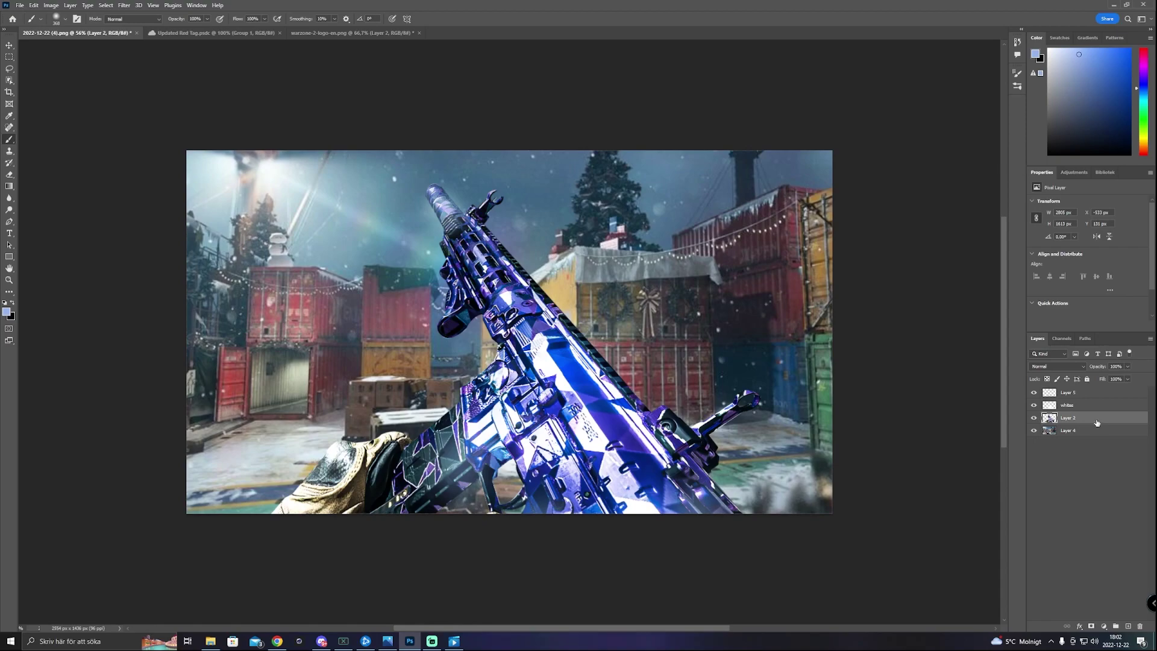
left_click(1072, 174)
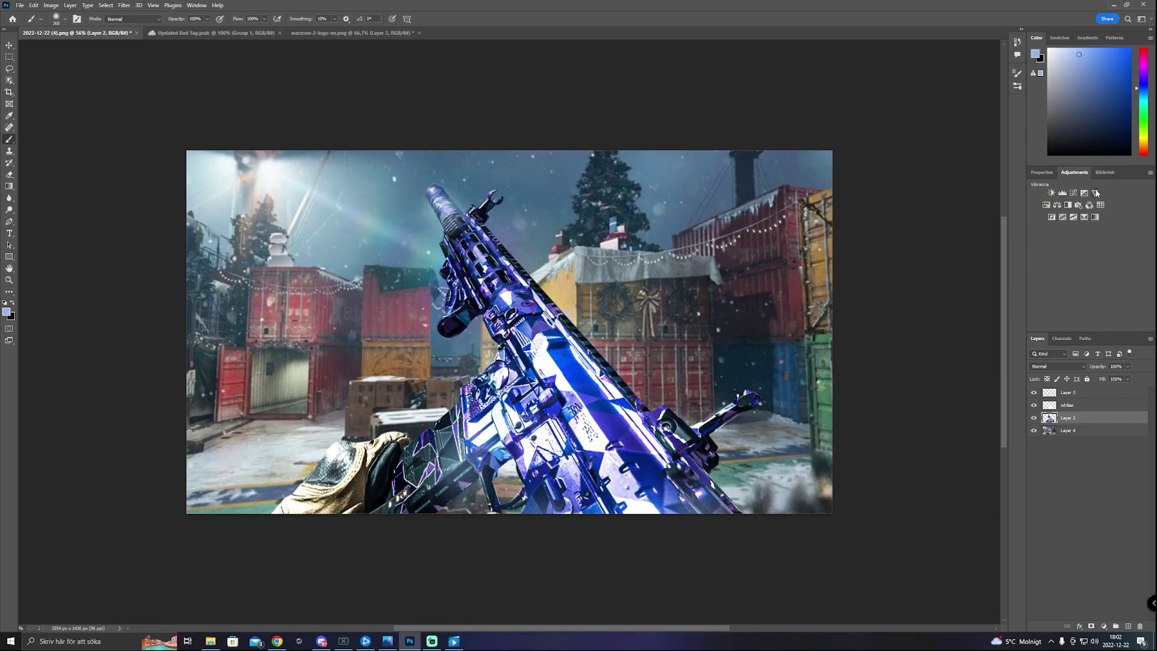
left_click(1051, 194)
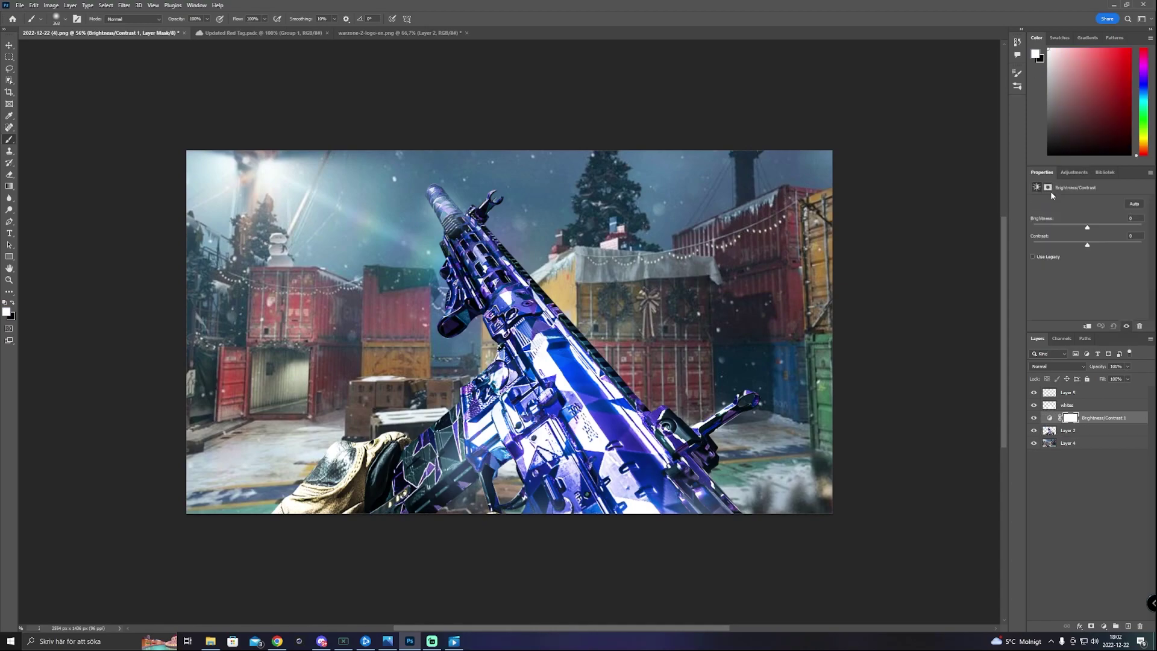
right_click(1118, 420)
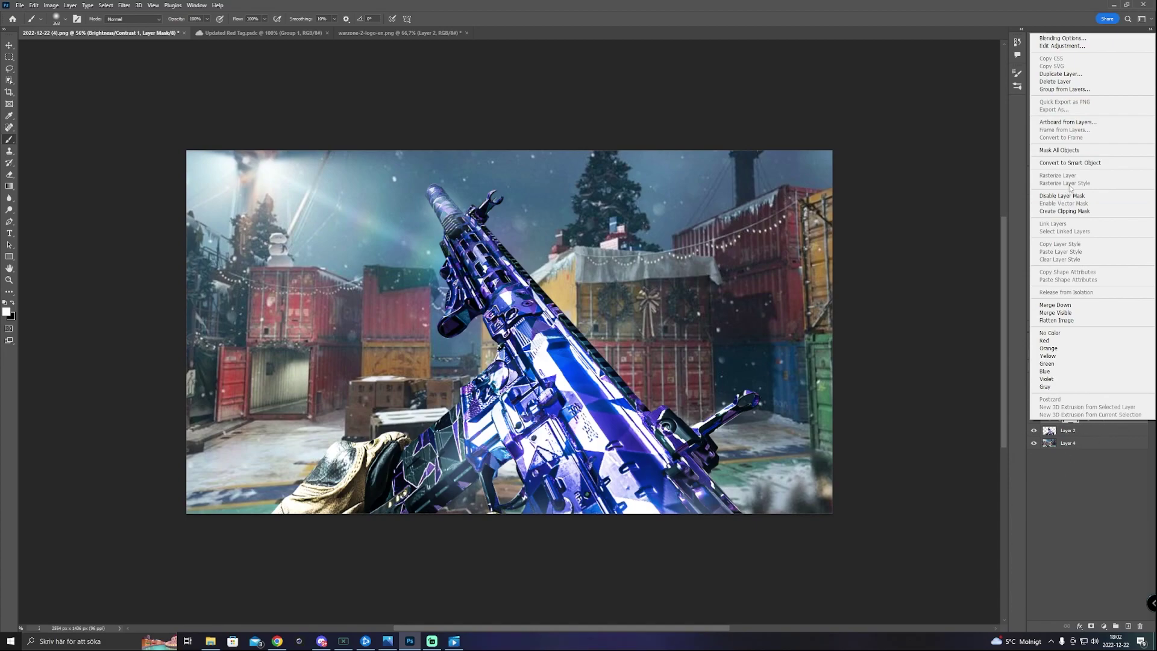
left_click(1074, 212)
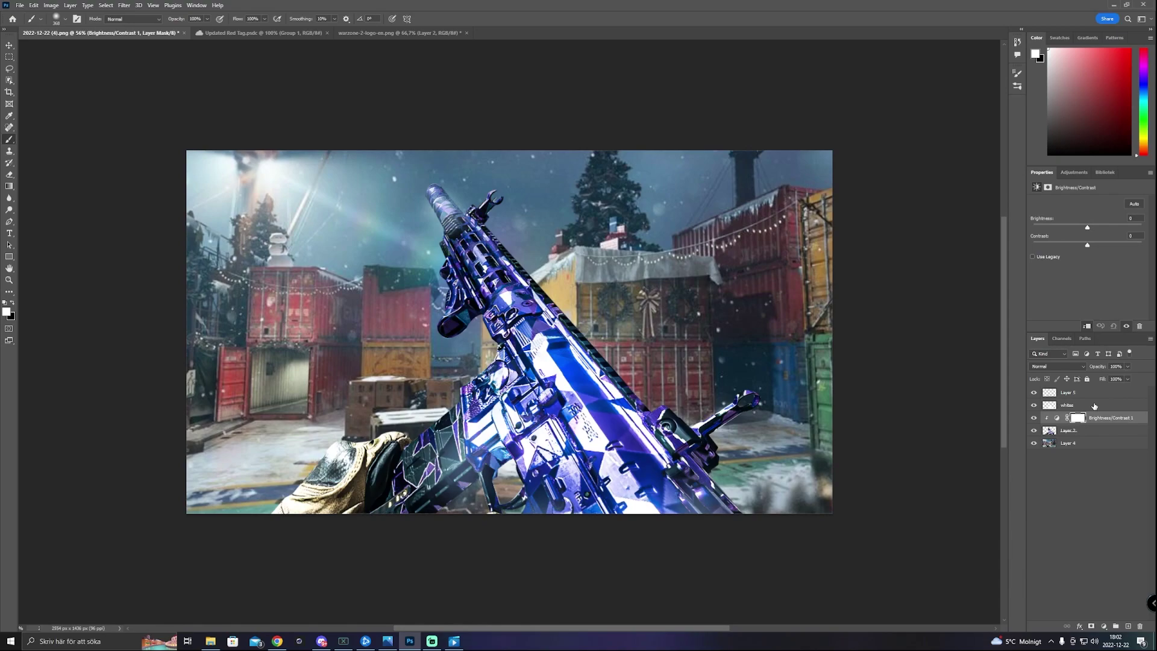
Raise the clipped adjustment's brightness to about 55 and its contrast to 100.
left_click_drag(1088, 228, 1106, 228)
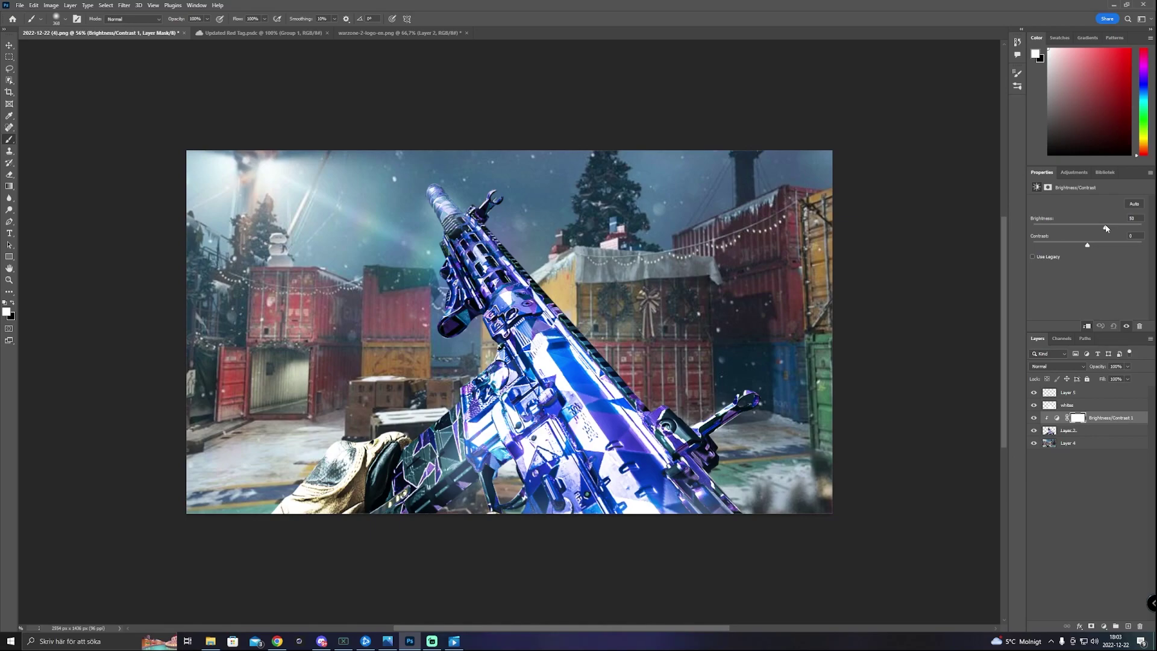
left_click_drag(1106, 228, 1107, 232)
left_click_drag(1088, 246, 1156, 245)
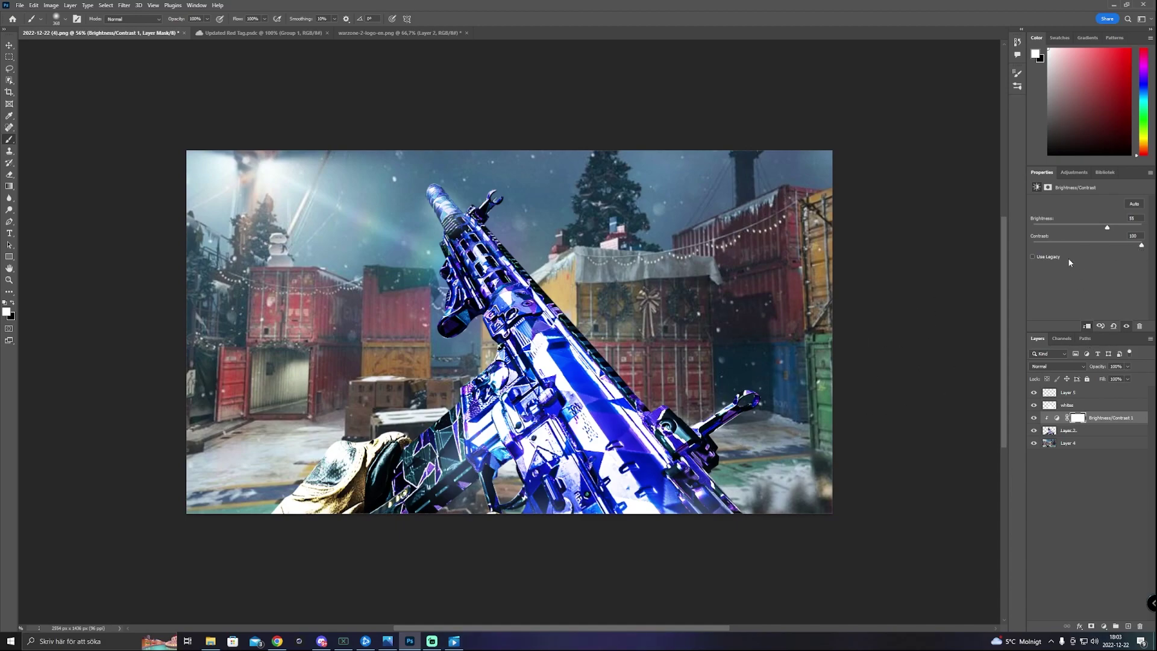
Add a Curves adjustment above the gun's Brightness/Contrast adjustment and clip it to the gun layer.
left_click(1072, 173)
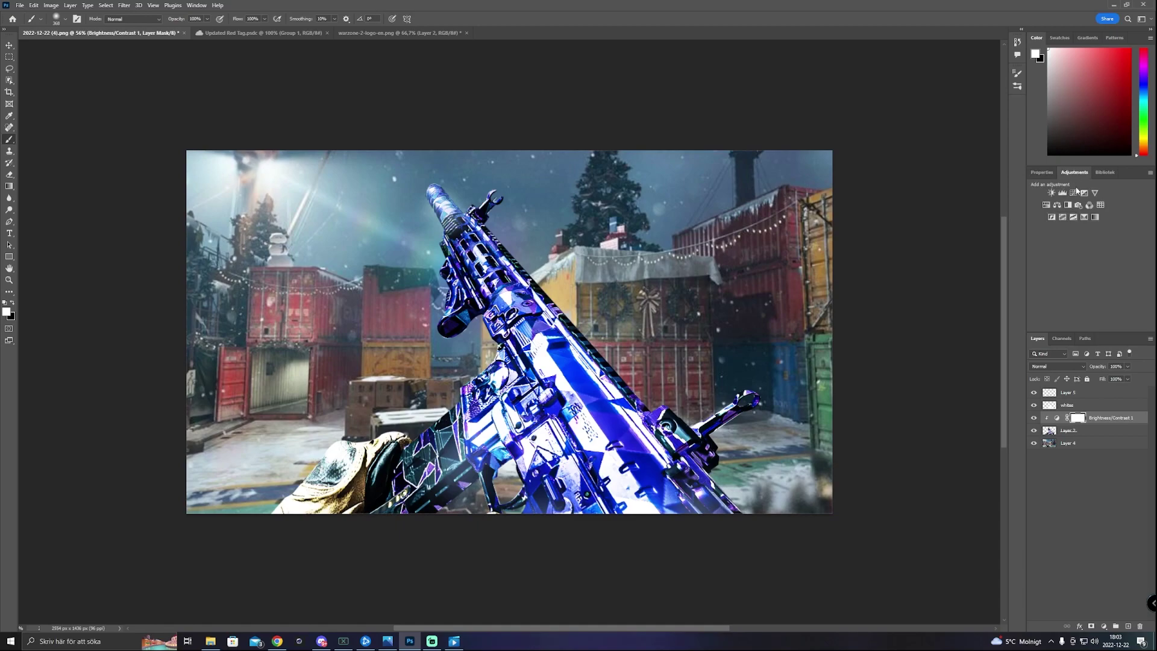
left_click(1073, 192)
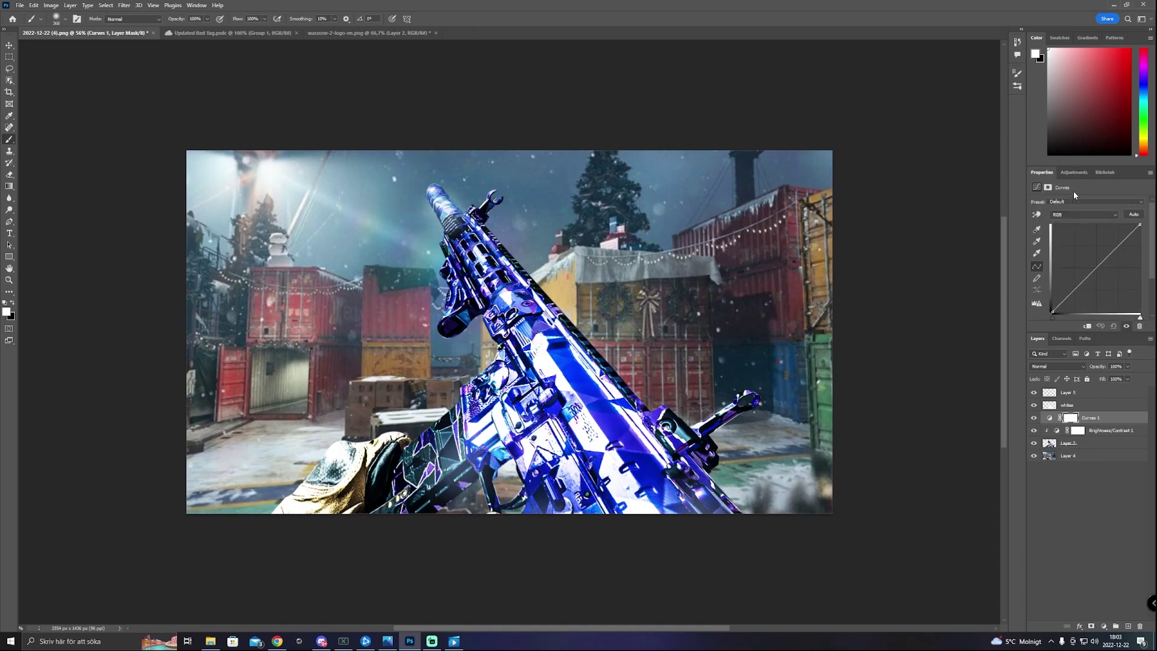
right_click(1108, 422)
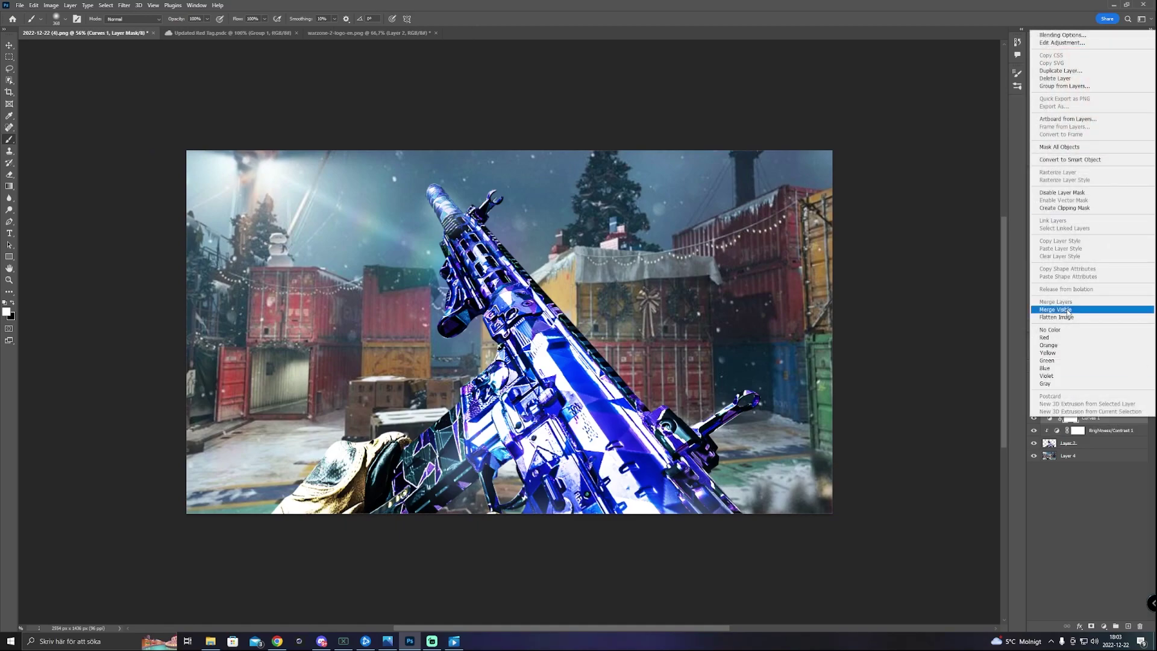
left_click(1077, 208)
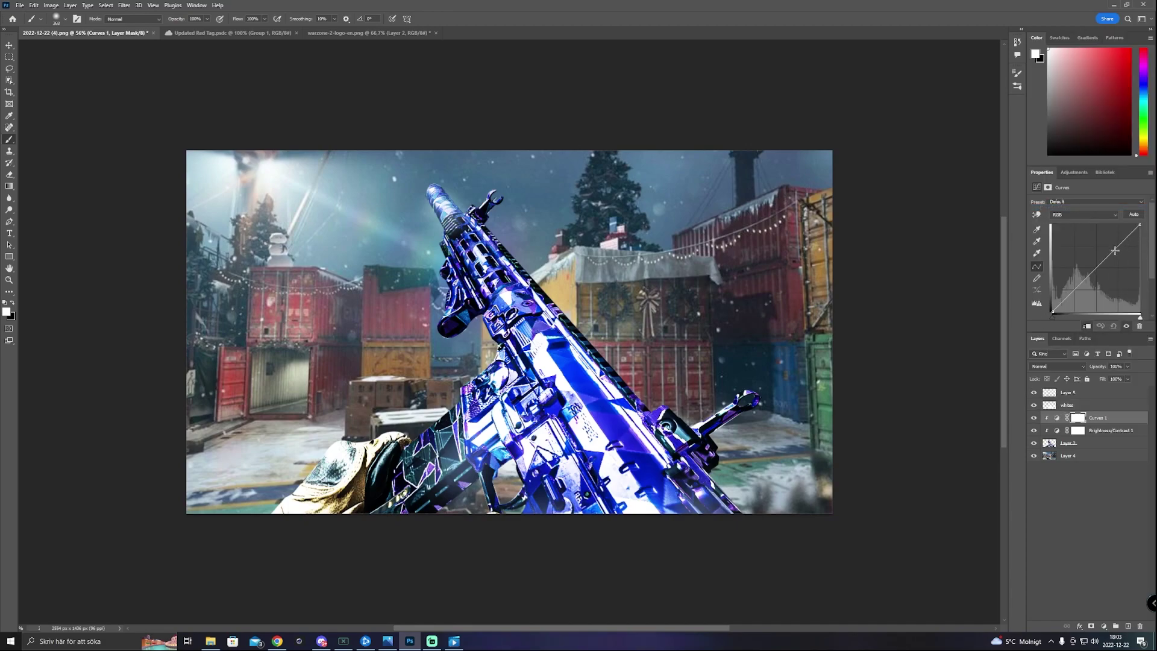
Bend the clipped RGB curve into a wave with raised shadows and lowered highlights, and select the background layer.
left_click_drag(1114, 250, 1073, 278)
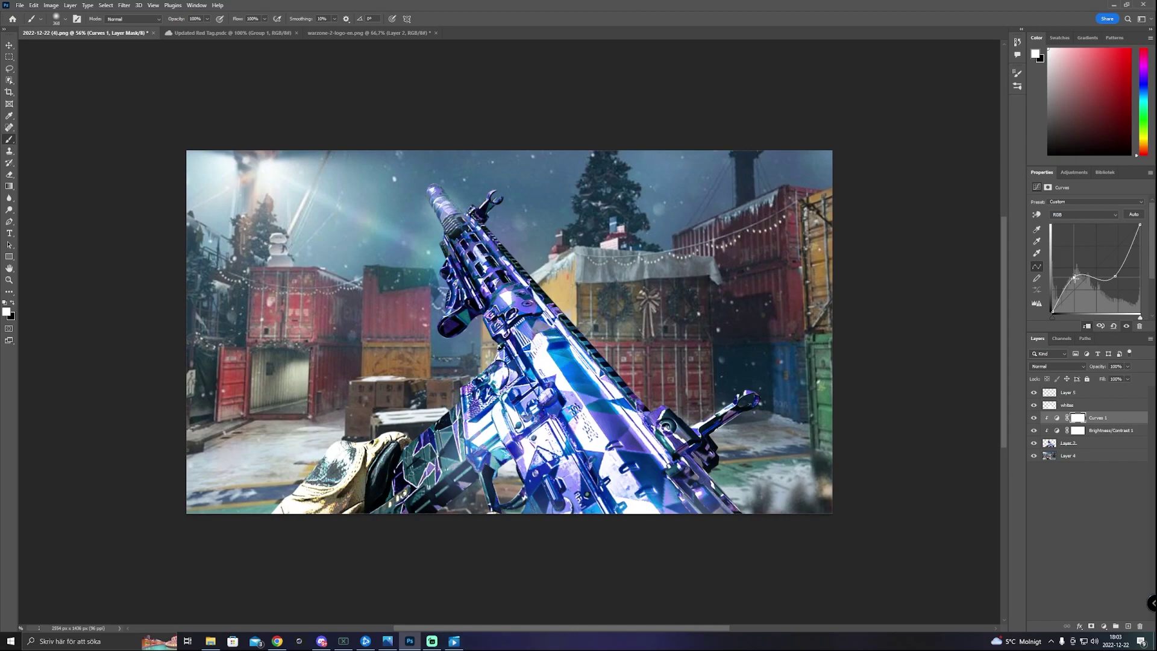
left_click_drag(1115, 276, 1071, 278)
left_click(1093, 275)
left_click(1131, 248)
left_click(1094, 460)
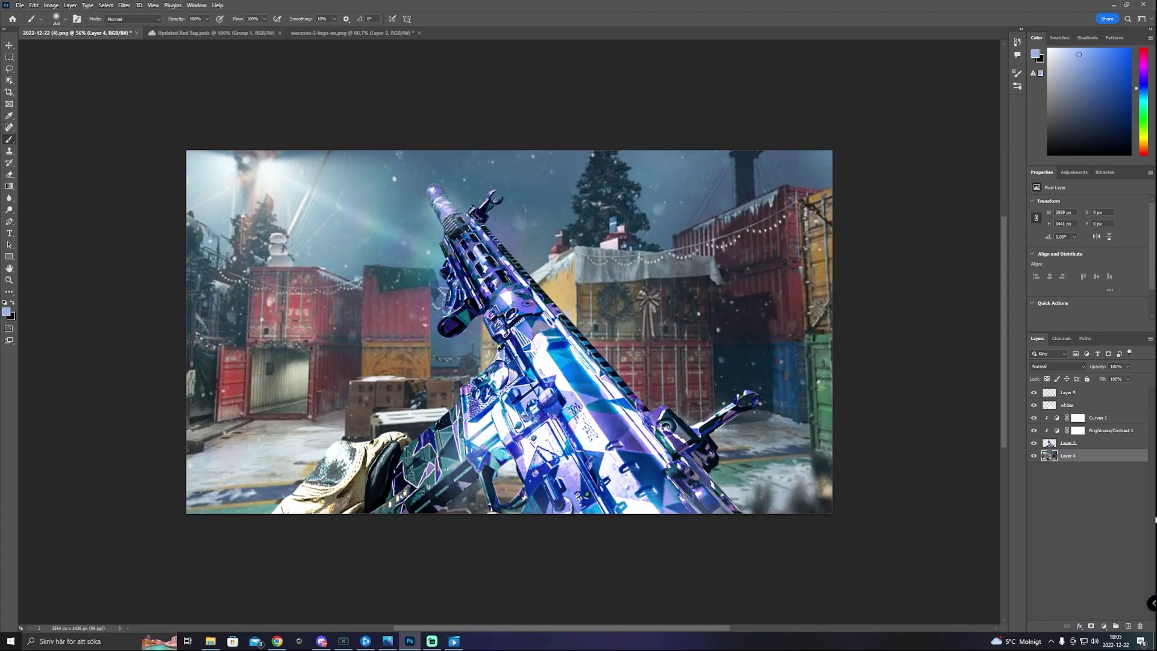
left_click(121, 5)
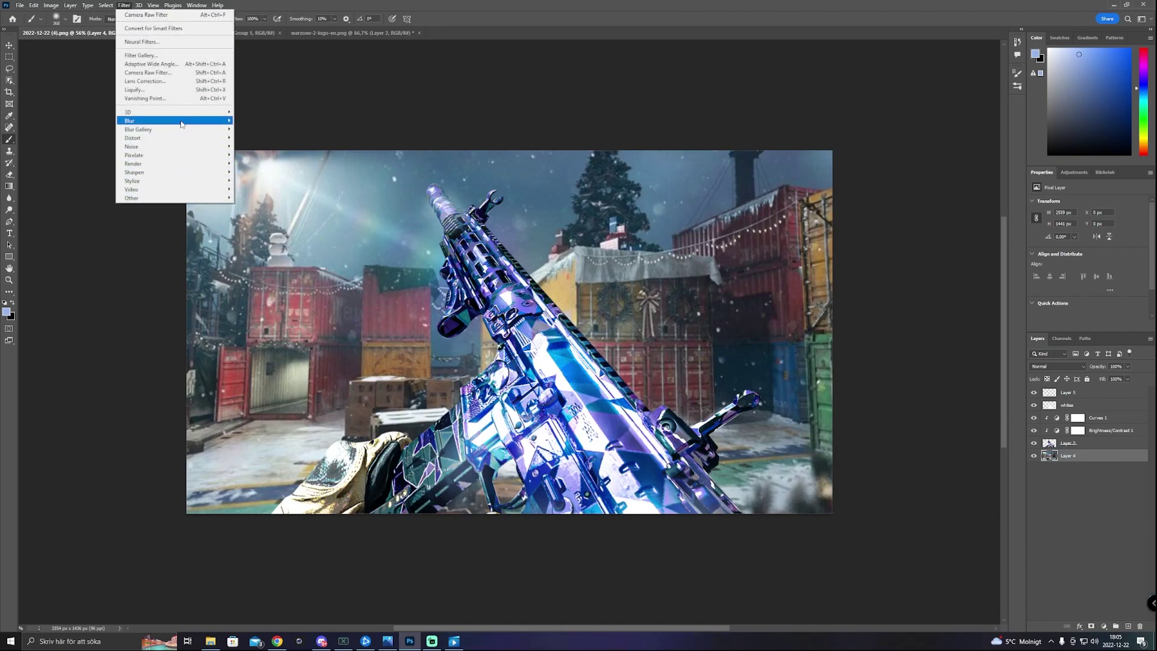
mouse_move(189, 122)
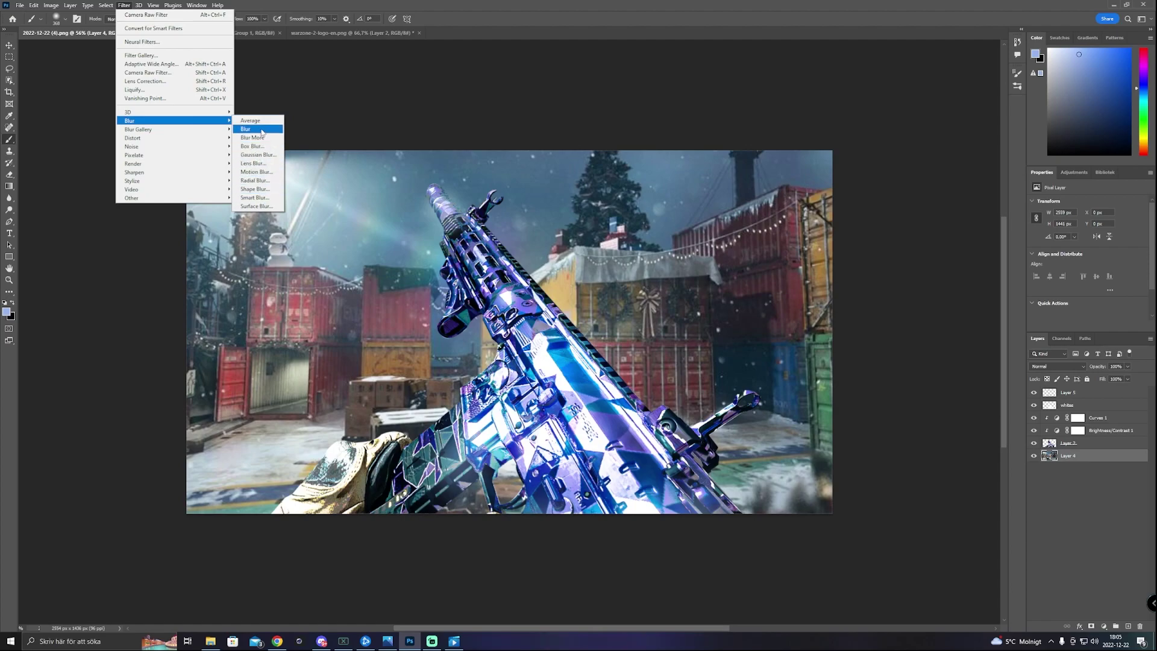
left_click(258, 172)
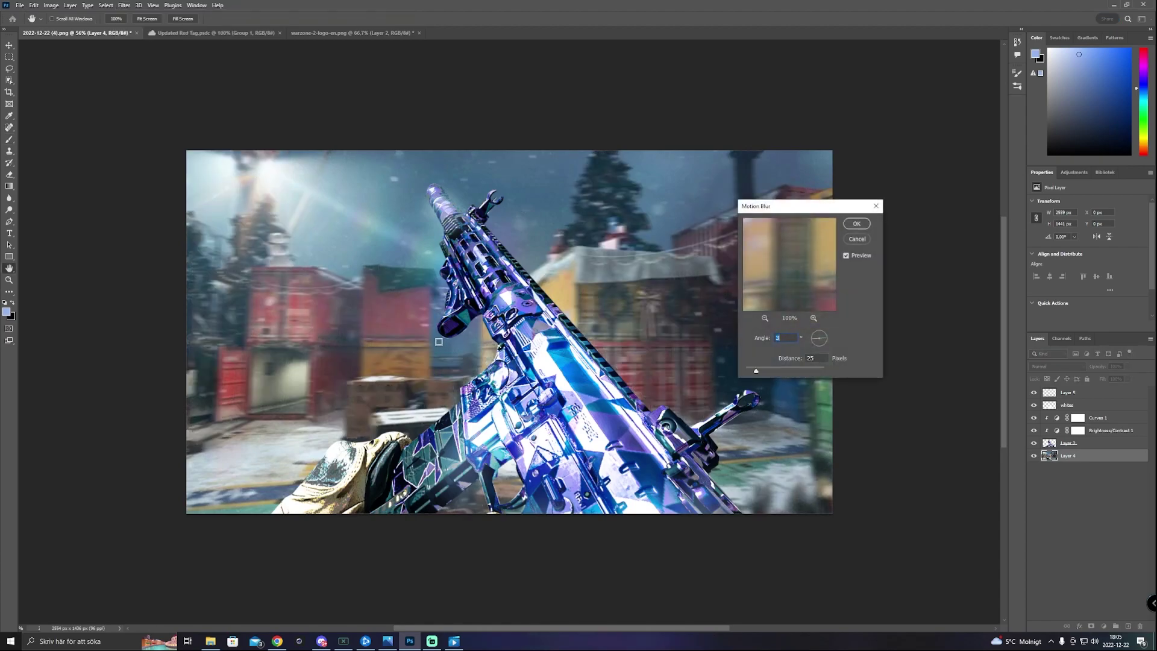
left_click(858, 240)
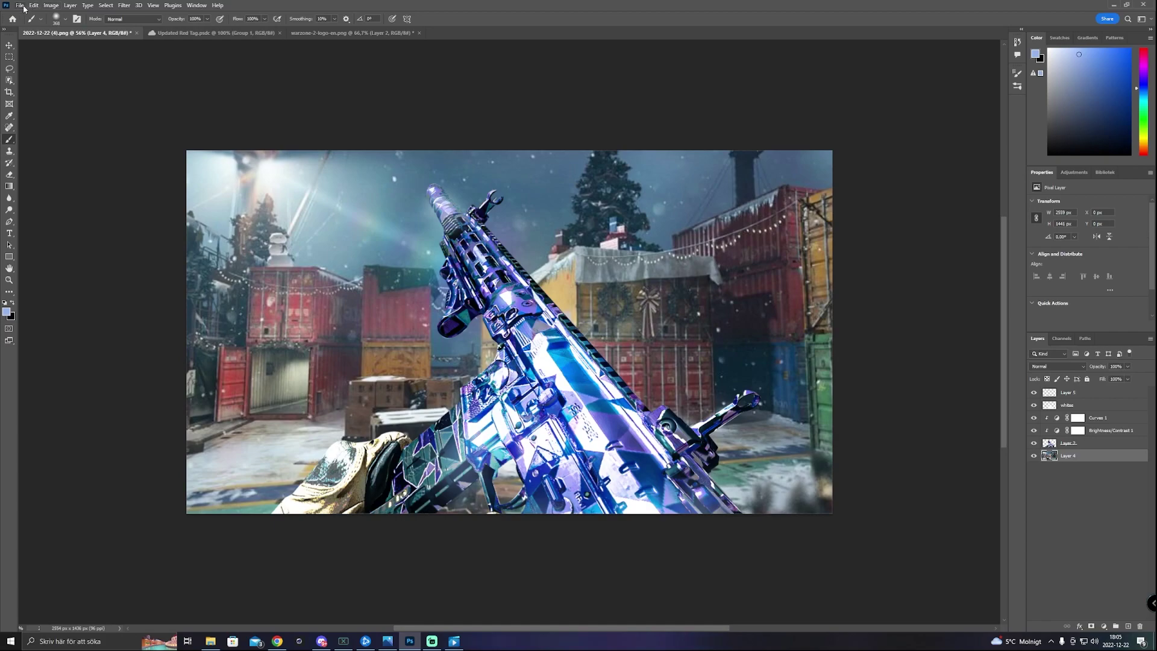
left_click(123, 6)
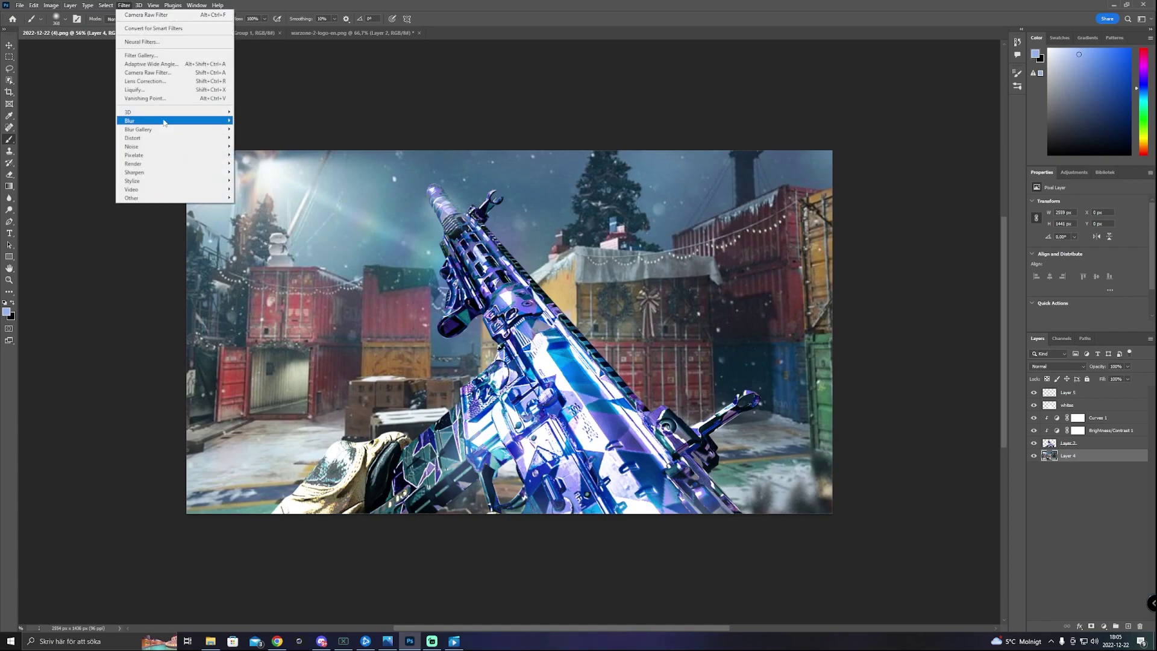
left_click(256, 201)
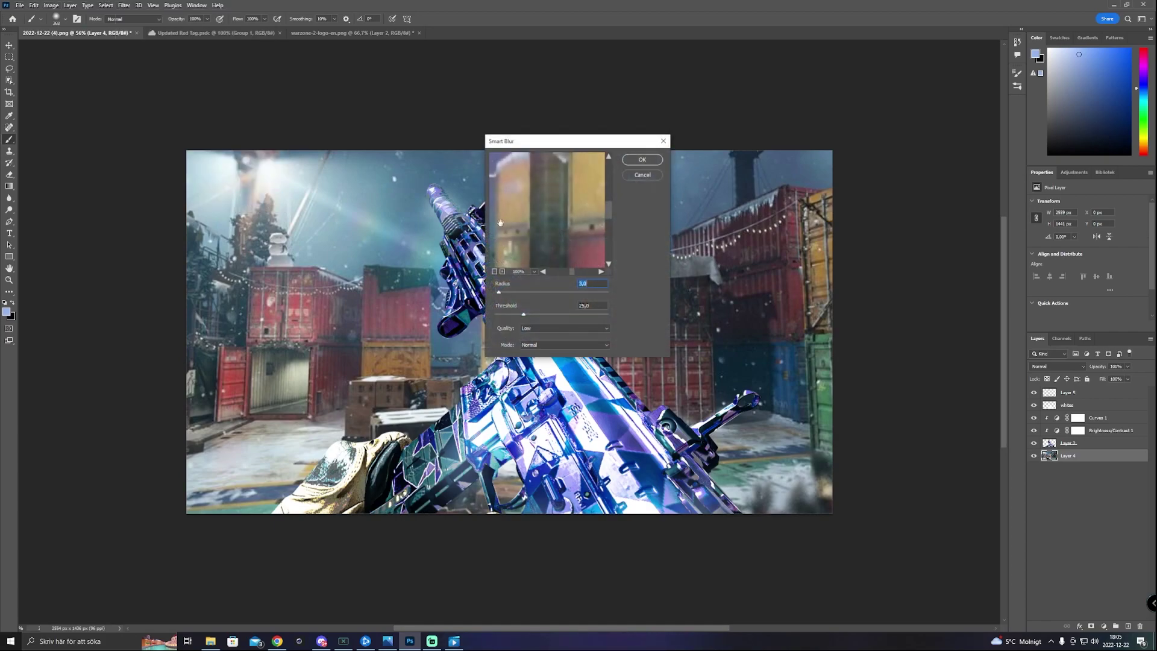
left_click(642, 175)
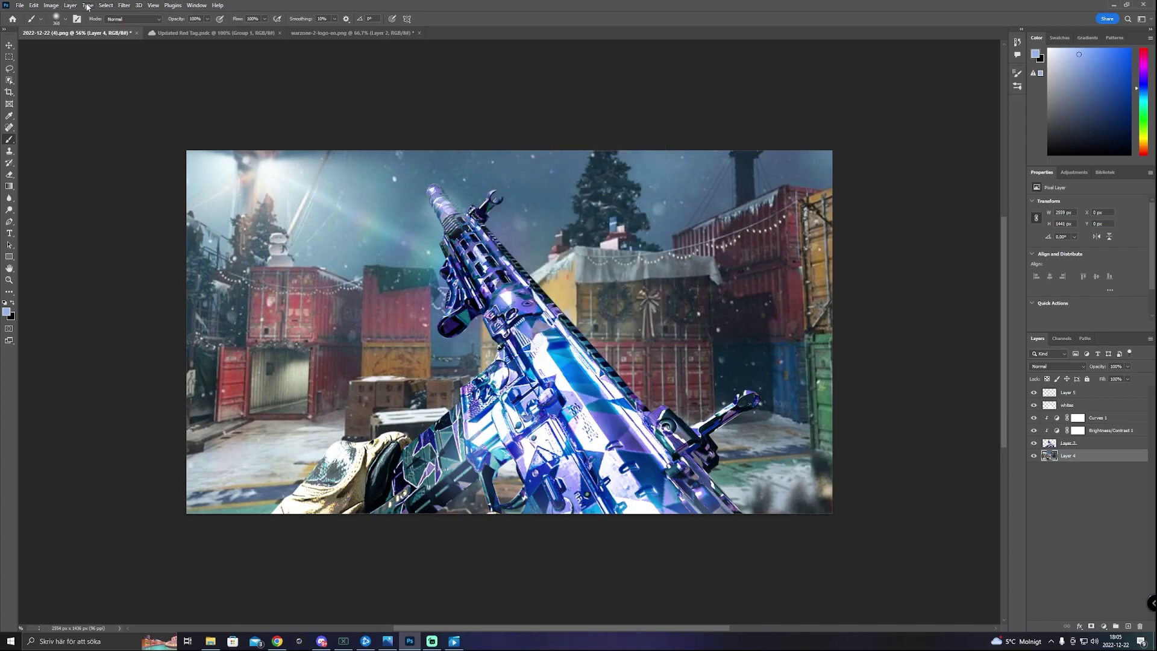
Apply a Radial Blur to the background layer with amount 10, Zoom method and Good quality, nudging the blur center slightly.
left_click(124, 6)
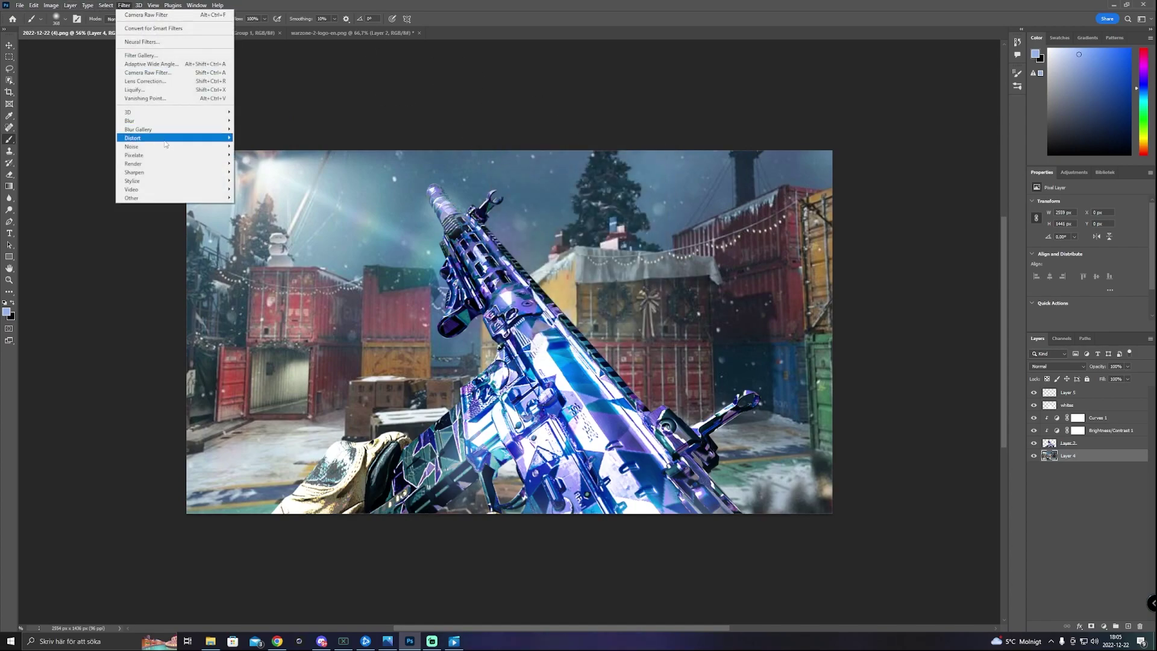
mouse_move(174, 122)
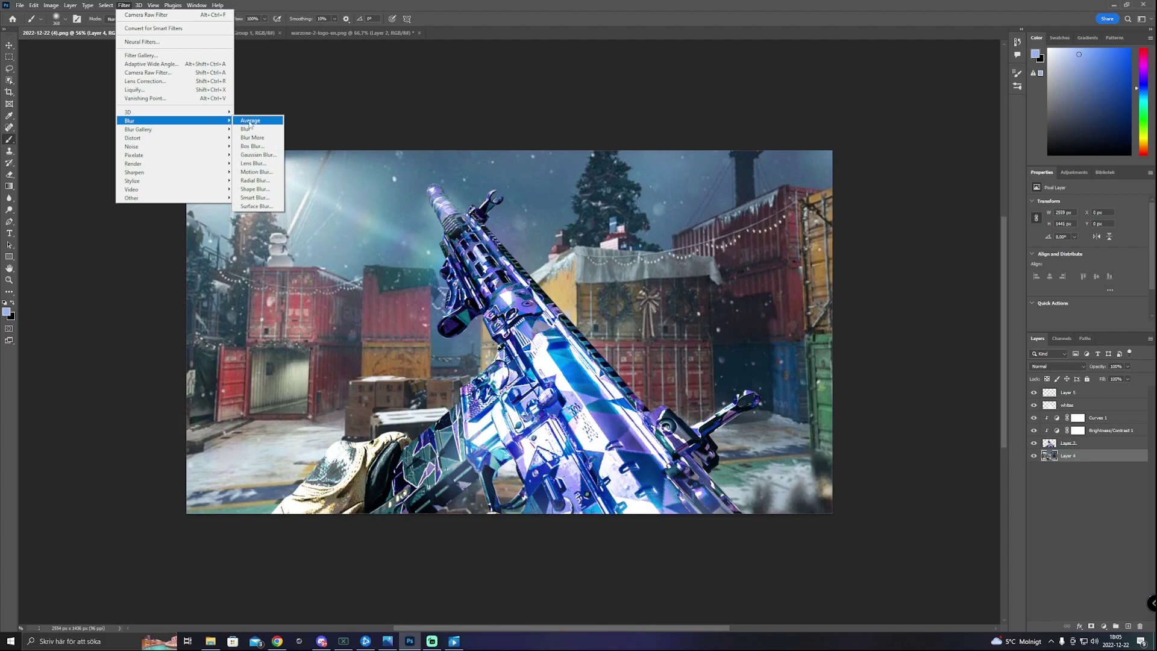
left_click(265, 181)
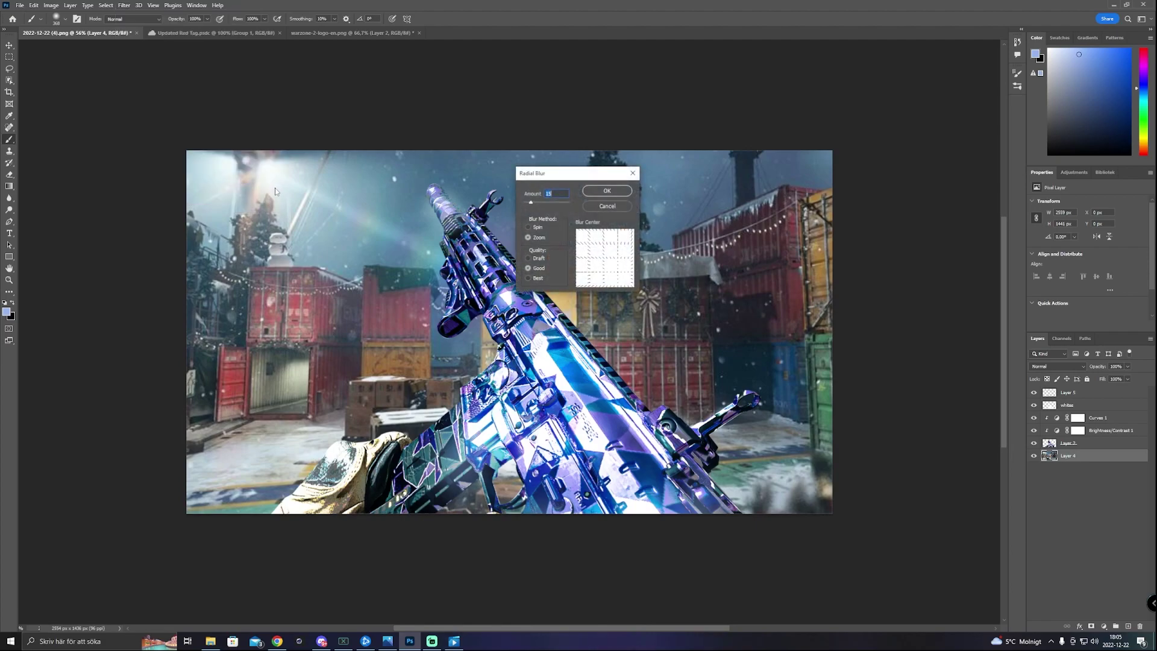
mouse_move(606, 258)
left_mouse_down()
mouse_move(597, 249)
mouse_move(605, 260)
left_mouse_up()
left_click(607, 192)
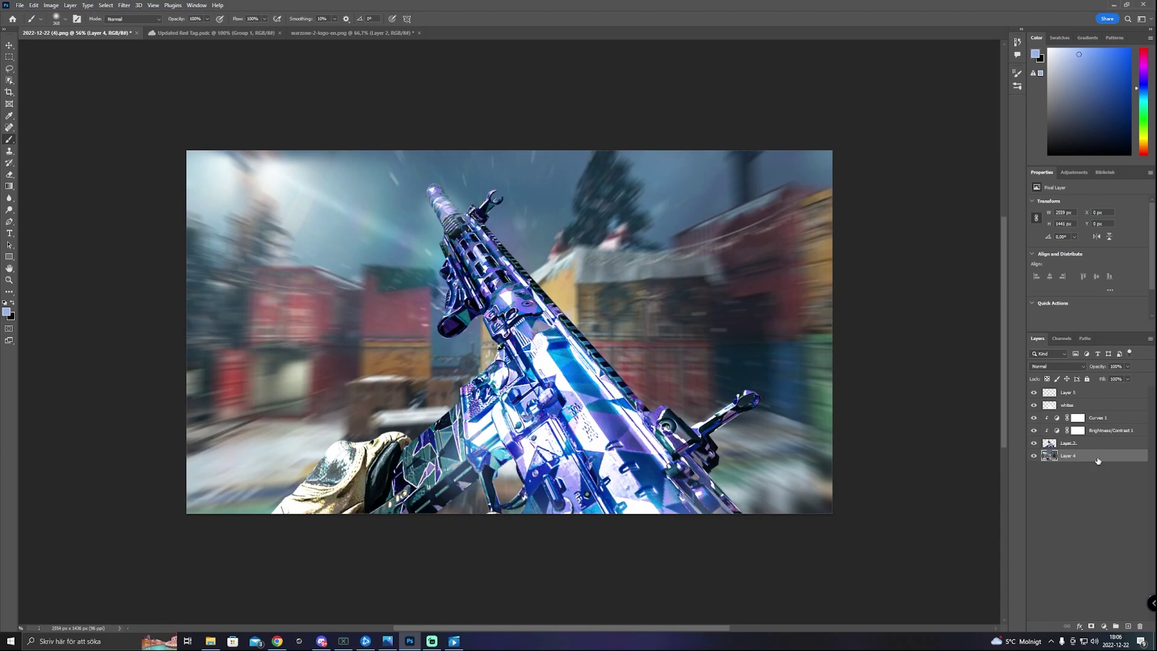
Add a Brightness/Contrast adjustment above the background layer with brightness about -25 and contrast 90.
left_click(1074, 172)
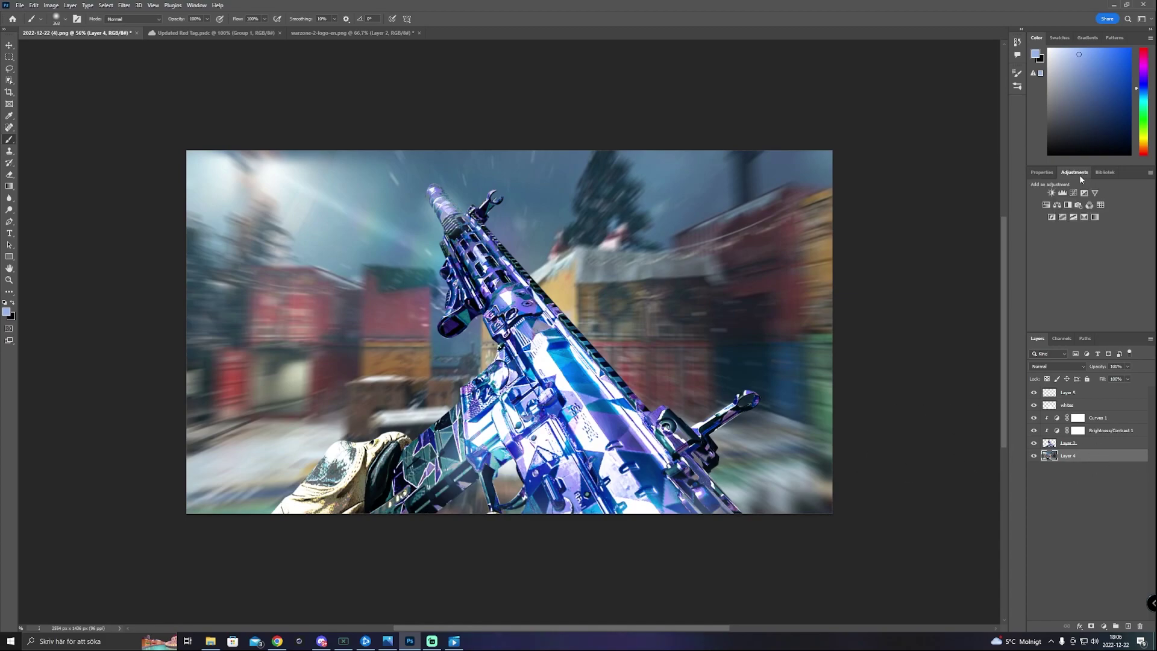
left_click(1050, 193)
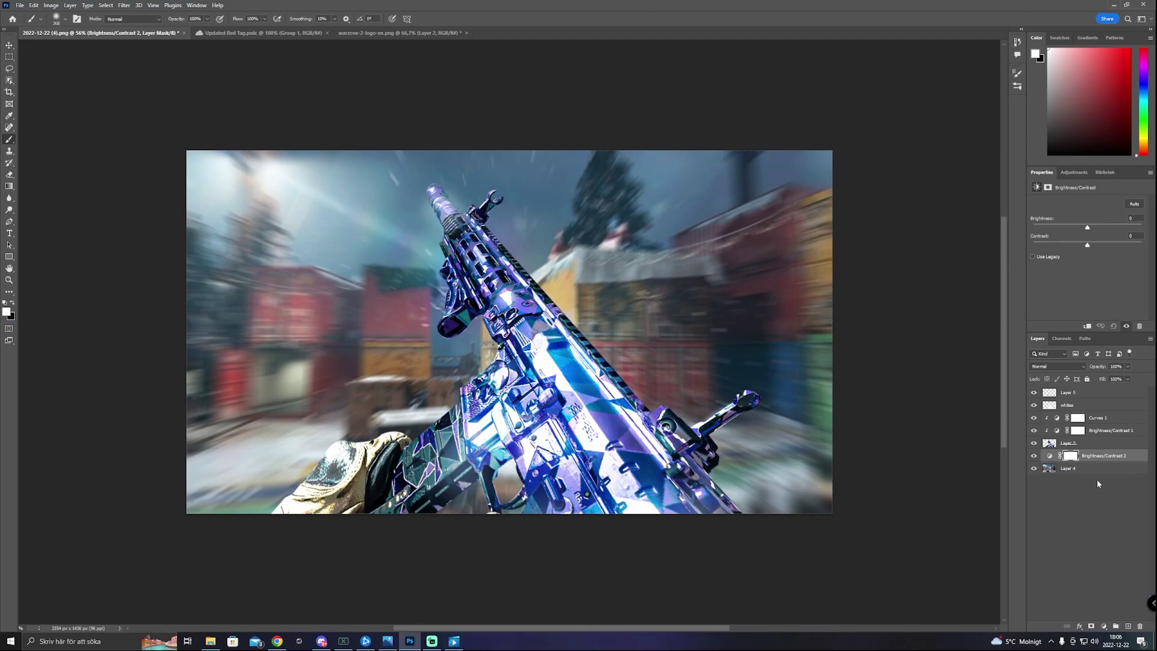
left_click(1075, 470)
left_click(1095, 456)
left_click_drag(1088, 228, 1078, 229)
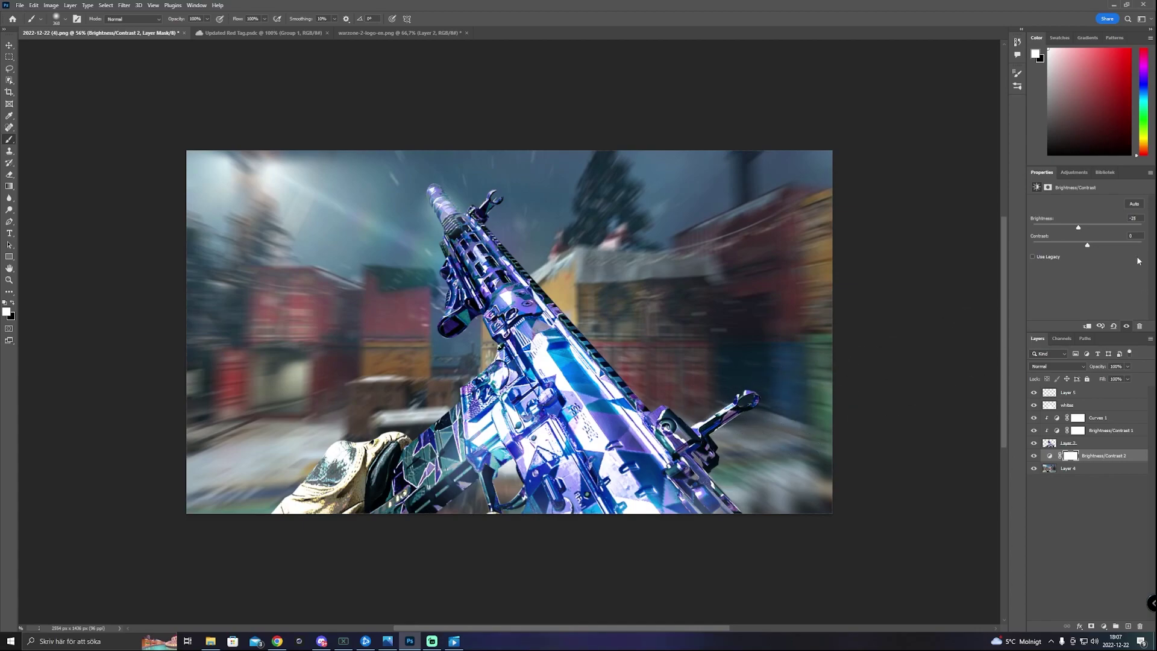
left_click_drag(1087, 246, 1137, 247)
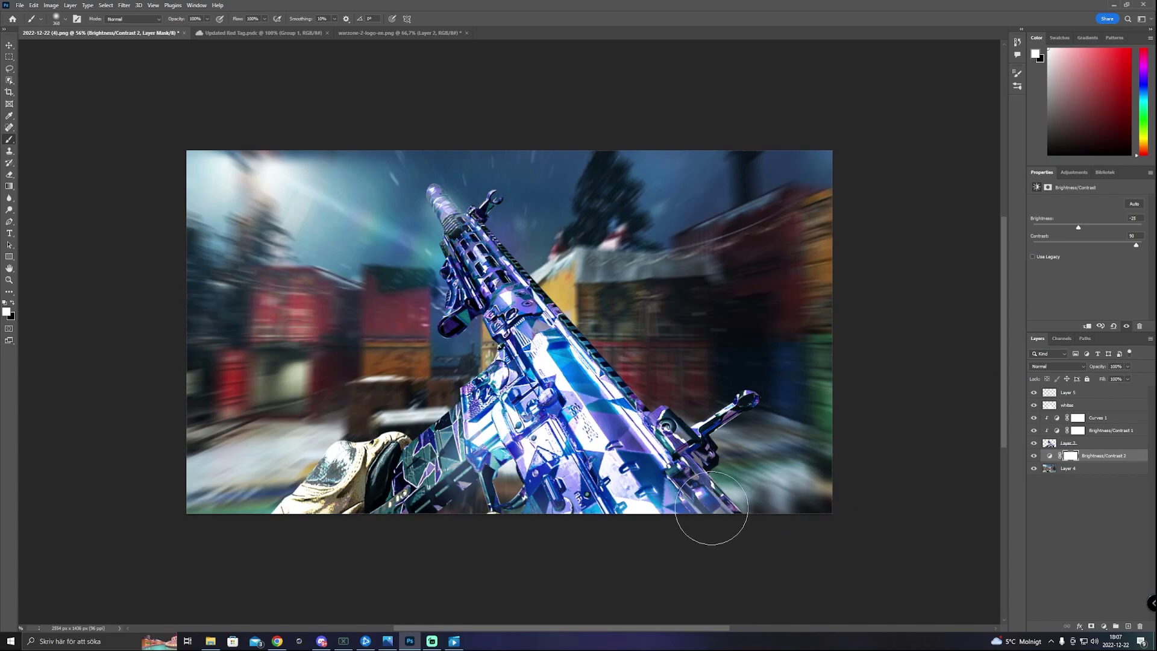
Group the gun layer with its clipped adjustments and the two painted glow layers above it.
left_click(1101, 444)
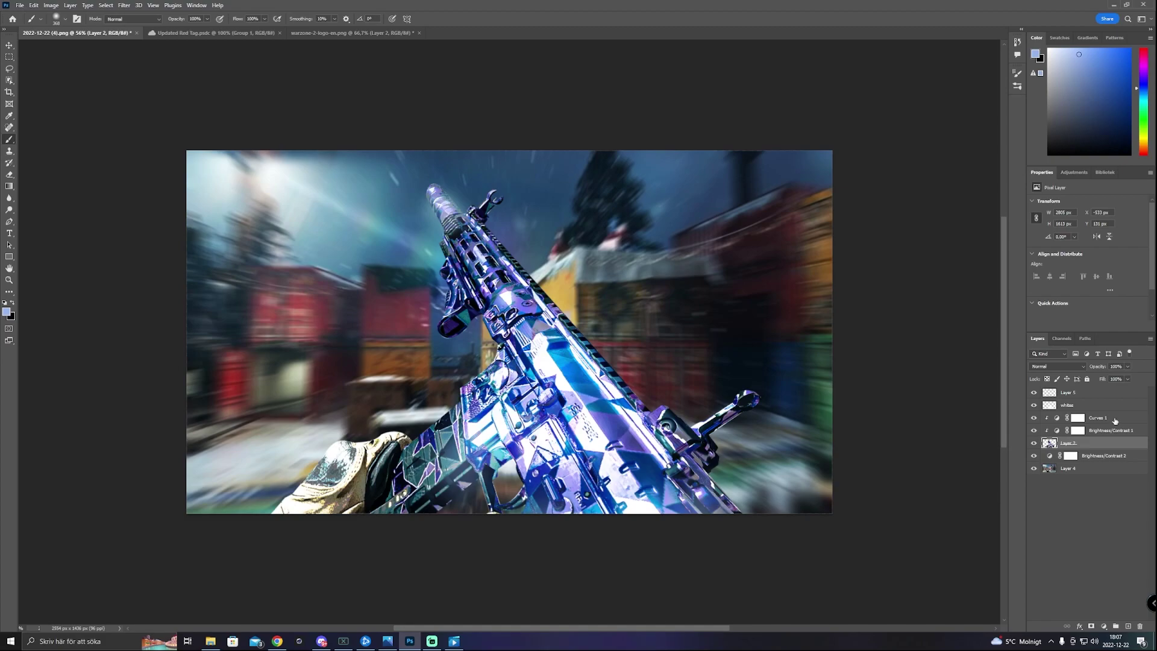
left_click(1113, 419)
left_click(1110, 431)
left_click(1109, 447)
left_click(1096, 394)
left_click(1101, 444)
left_click(1090, 395, "shift")
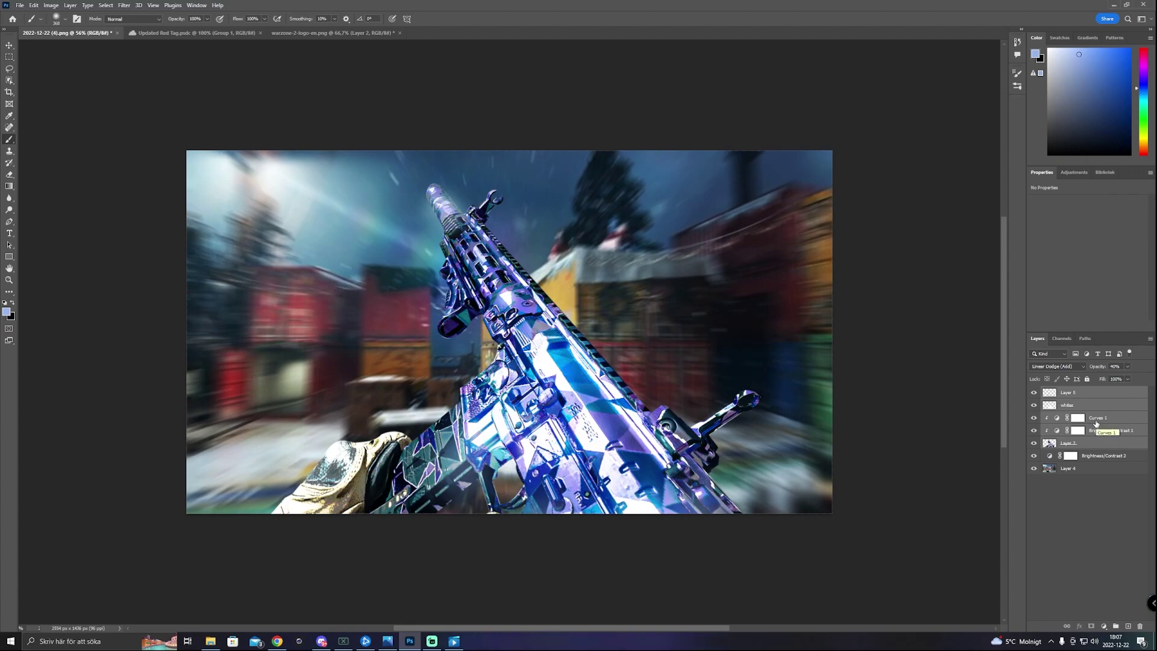
key("ctrl+g")
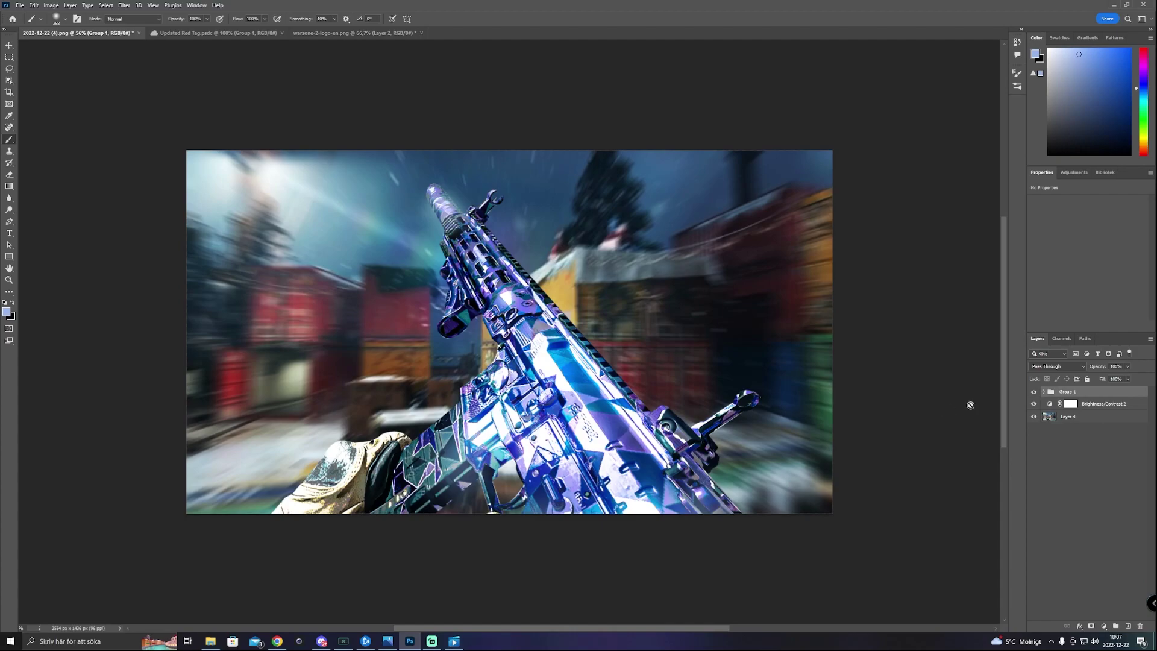
Toggle the gun group's visibility on and off to check which elements it contains.
left_click(1034, 393)
left_click(1034, 392)
left_click(1034, 392)
left_click(1033, 392)
left_click(1033, 392)
left_click(1034, 392)
left_click(1043, 393)
left_click(1099, 458)
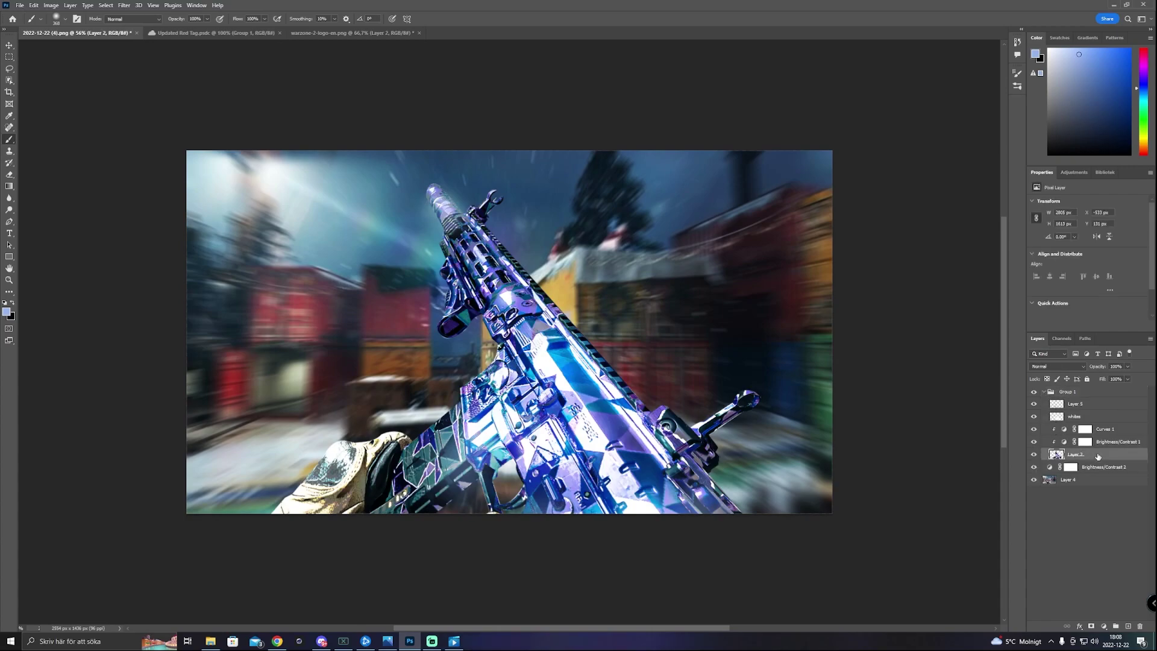
key("ctrl+t")
mouse_move(534, 323)
left_mouse_down()
mouse_move(671, 393)
mouse_move(690, 313)
mouse_move(519, 319)
mouse_move(556, 309)
mouse_move(687, 337)
mouse_move(758, 369)
mouse_move(534, 325)
left_mouse_up()
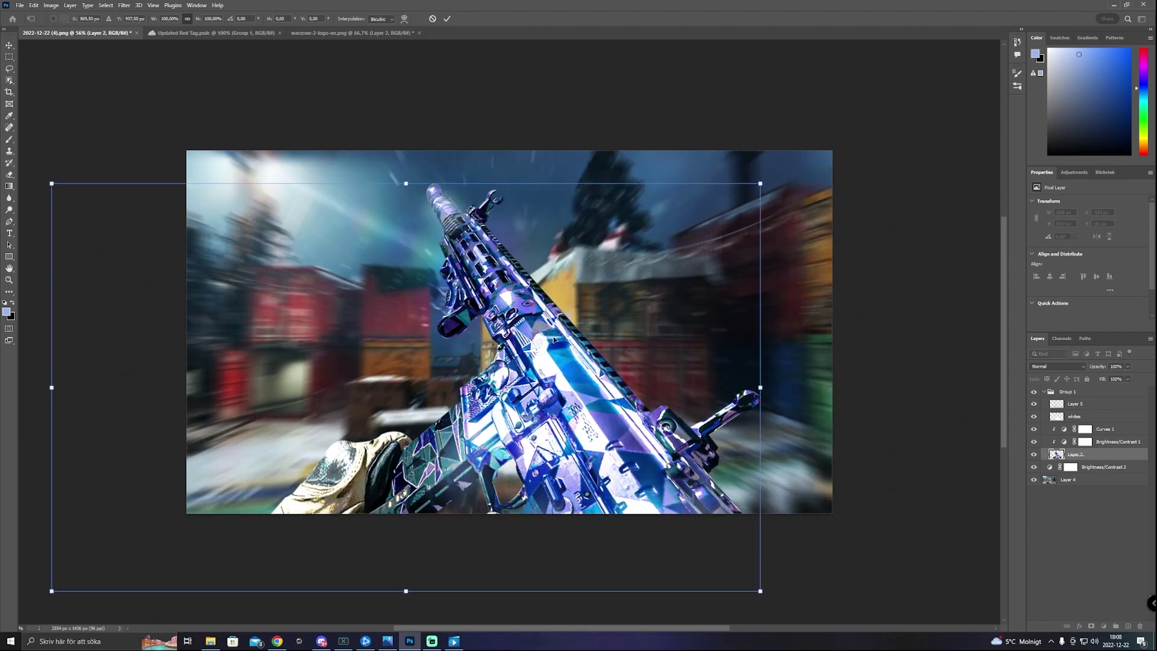
left_click(1043, 391)
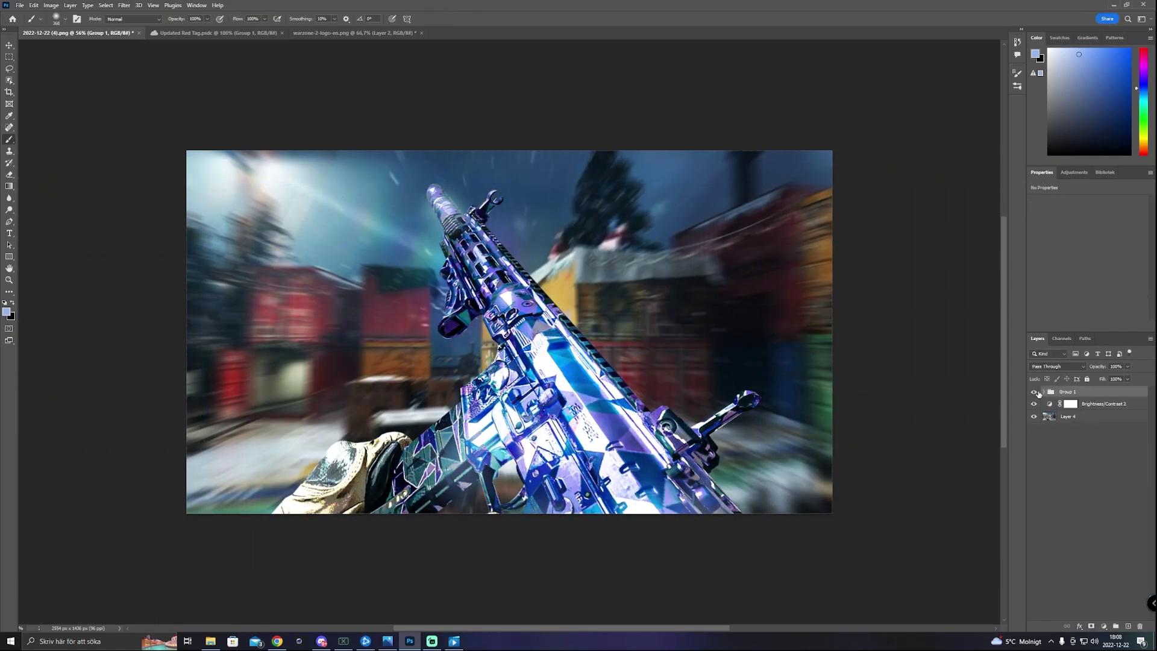
left_click(123, 5)
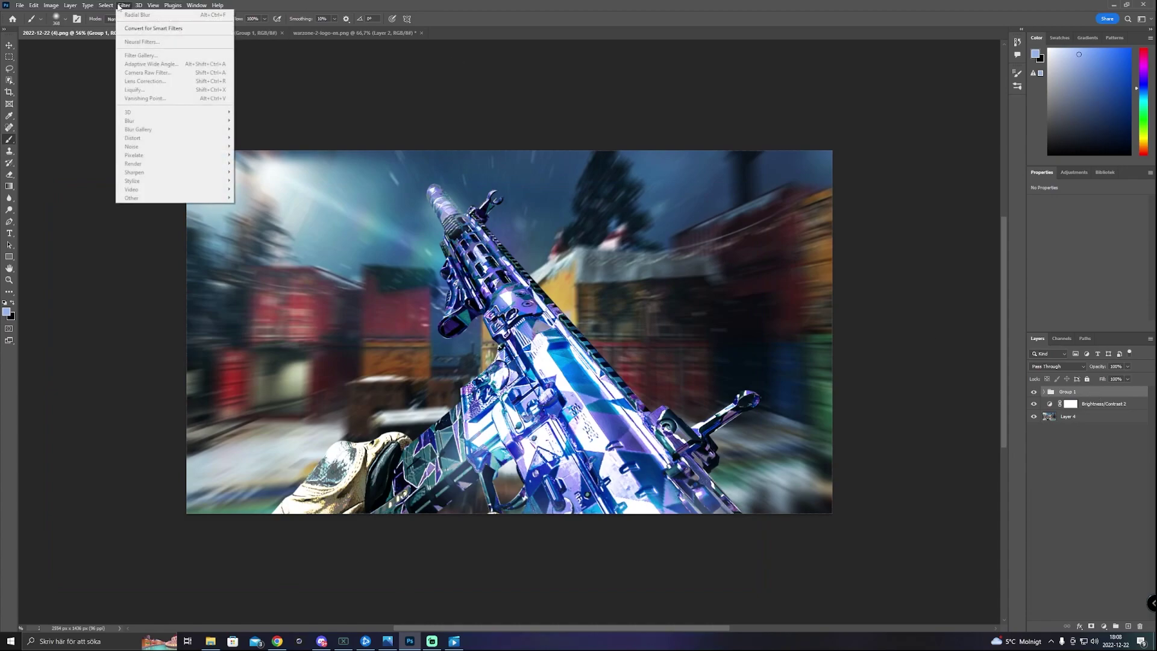
left_click(1093, 397)
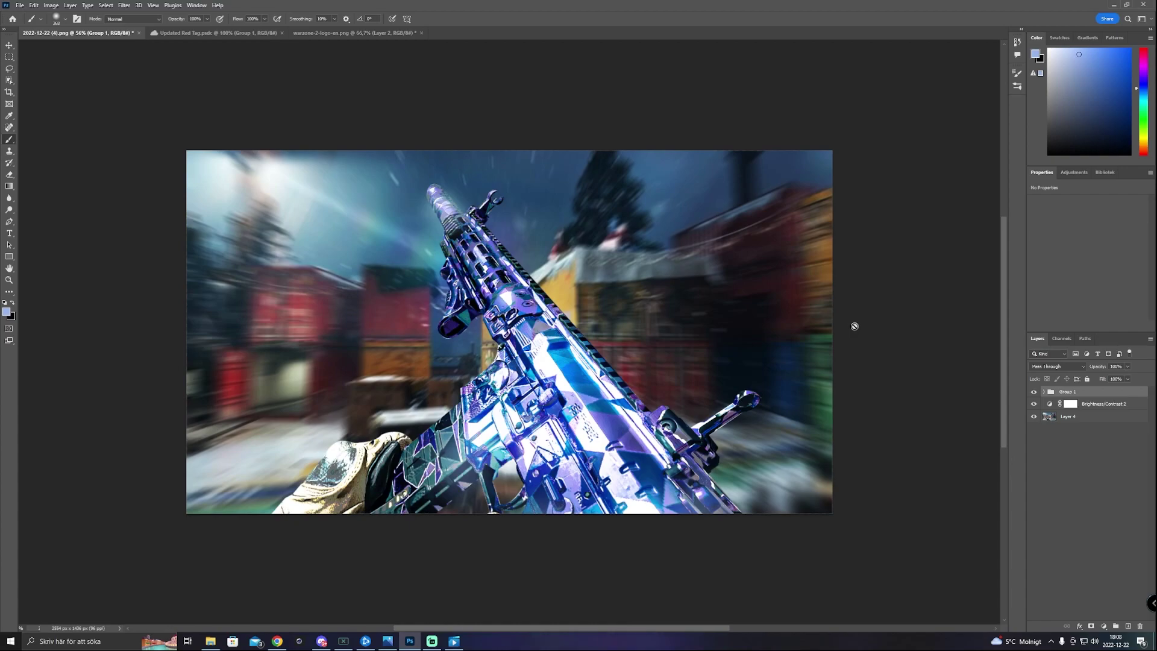
Duplicate the gun group and hide the original group.
key("ctrl+j")
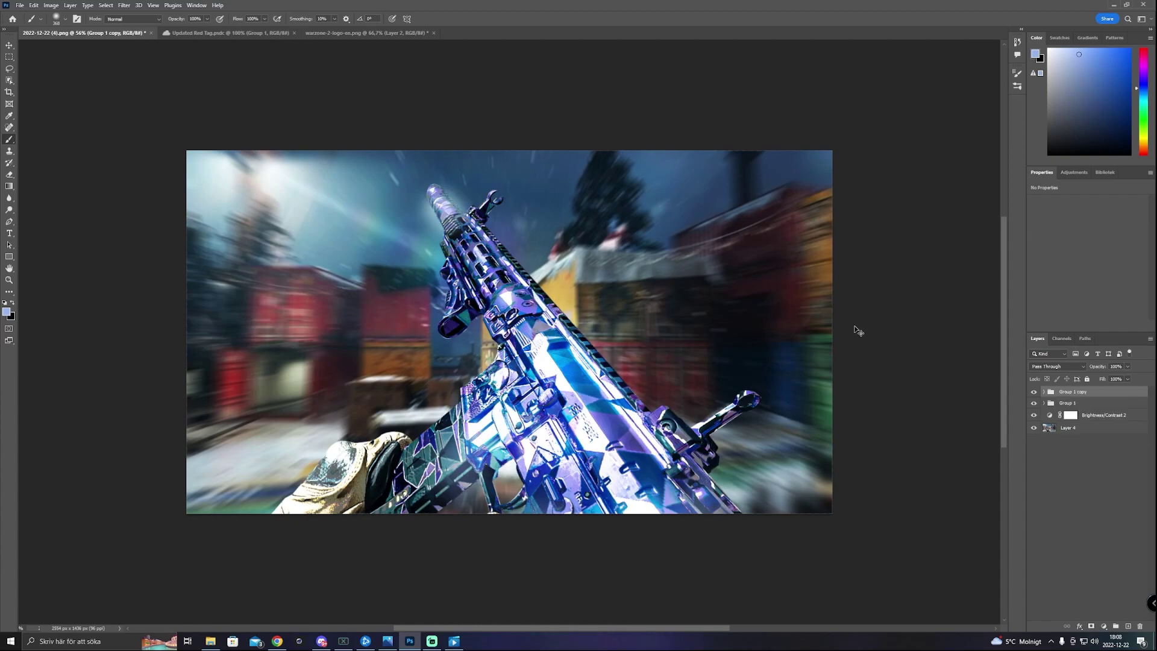
left_click(1034, 403)
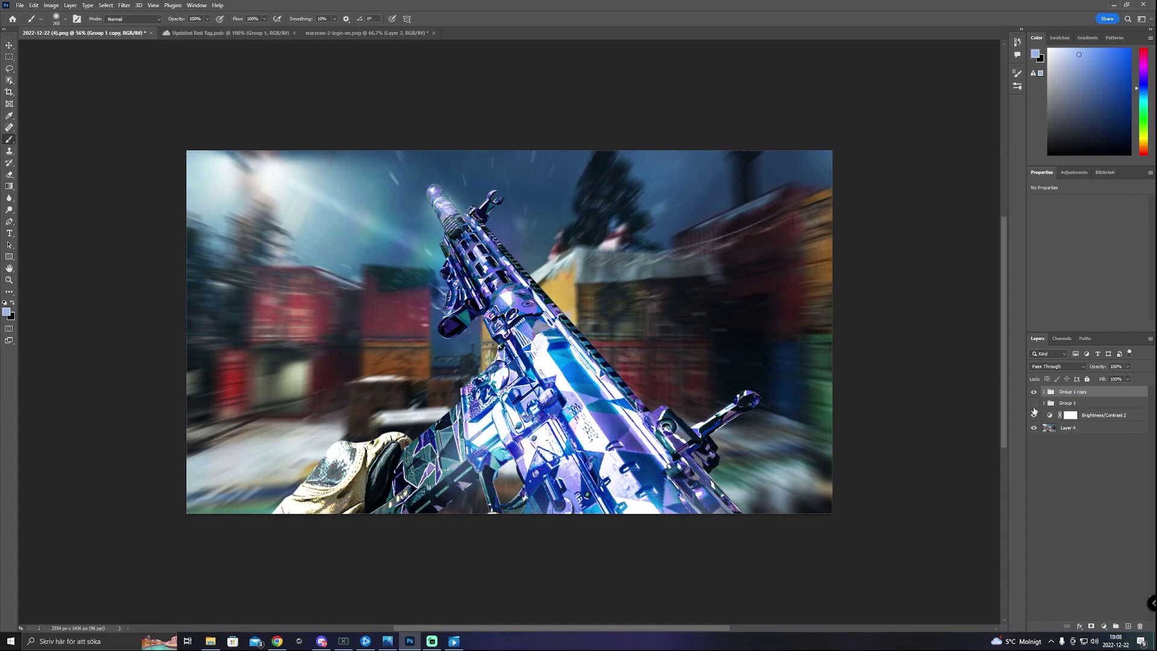
Convert the duplicated gun group to a smart object and check it by toggling layer visibility.
right_click(1098, 393)
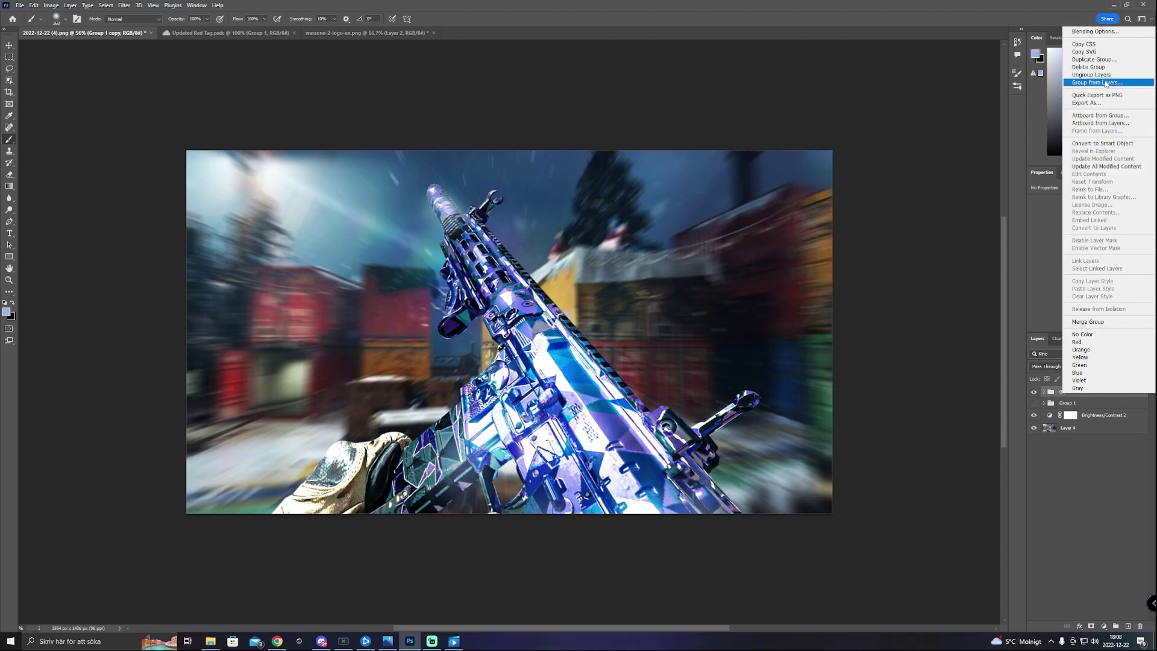
left_click(1108, 143)
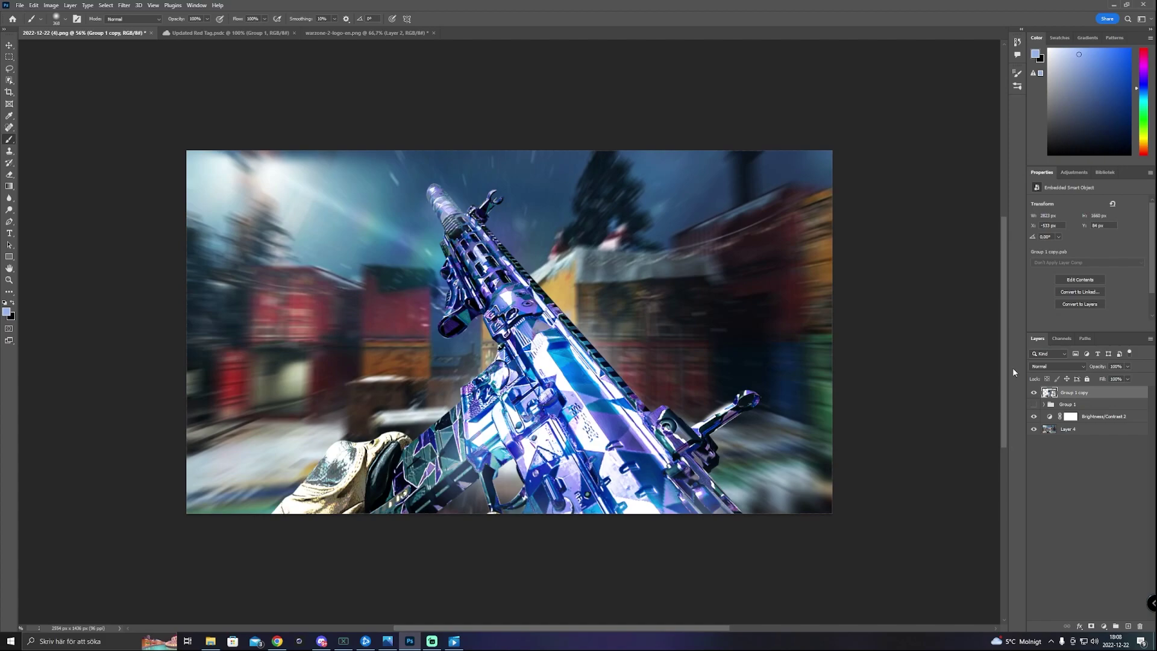
left_click(1034, 405)
left_click(1034, 392)
left_click(1034, 393)
Apply Smart Sharpen to the gun smart object with an amount of 152% and a radius of 2 px.
left_click(124, 5)
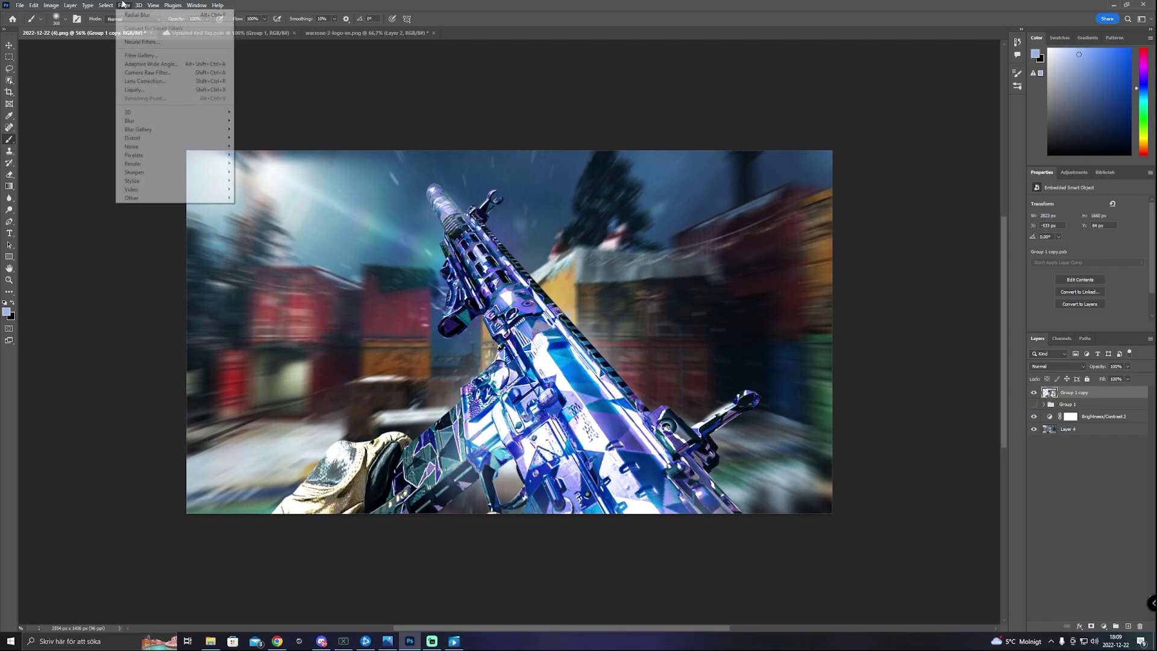
mouse_move(205, 172)
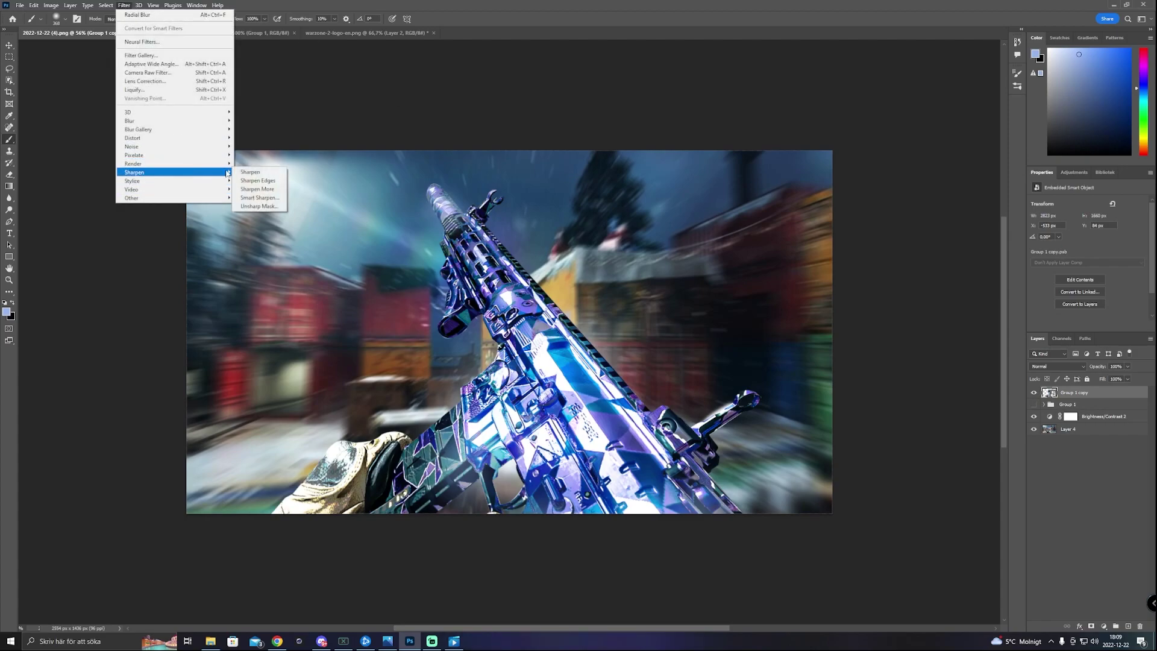
left_click(260, 197)
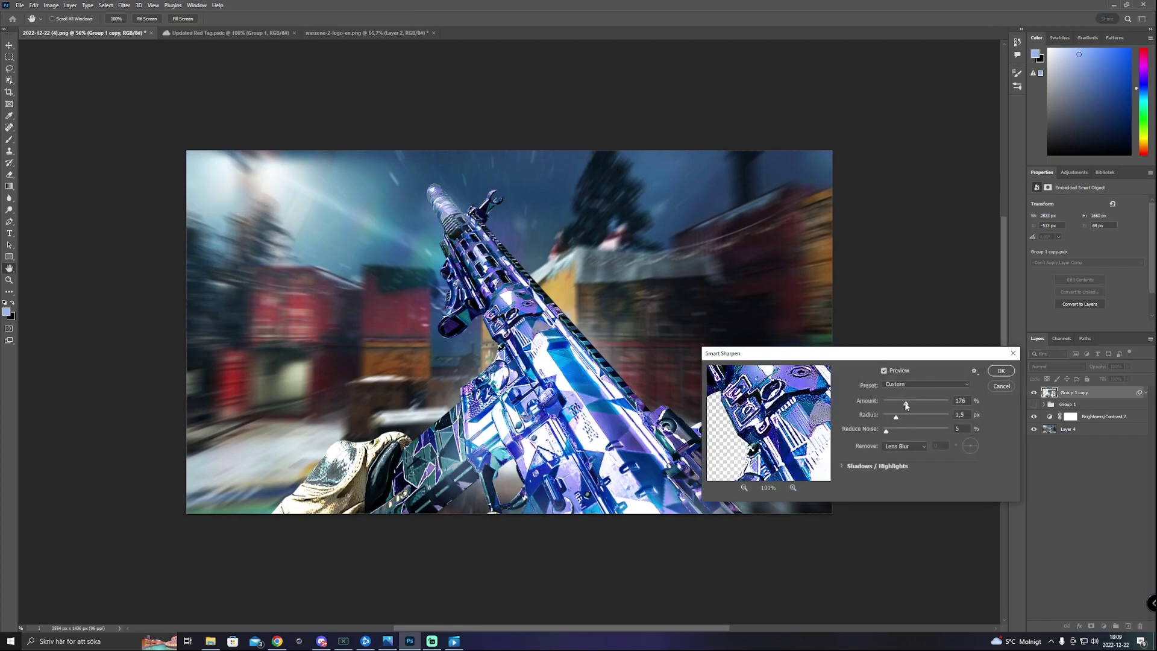
left_click_drag(906, 403, 904, 403)
key("Tab")
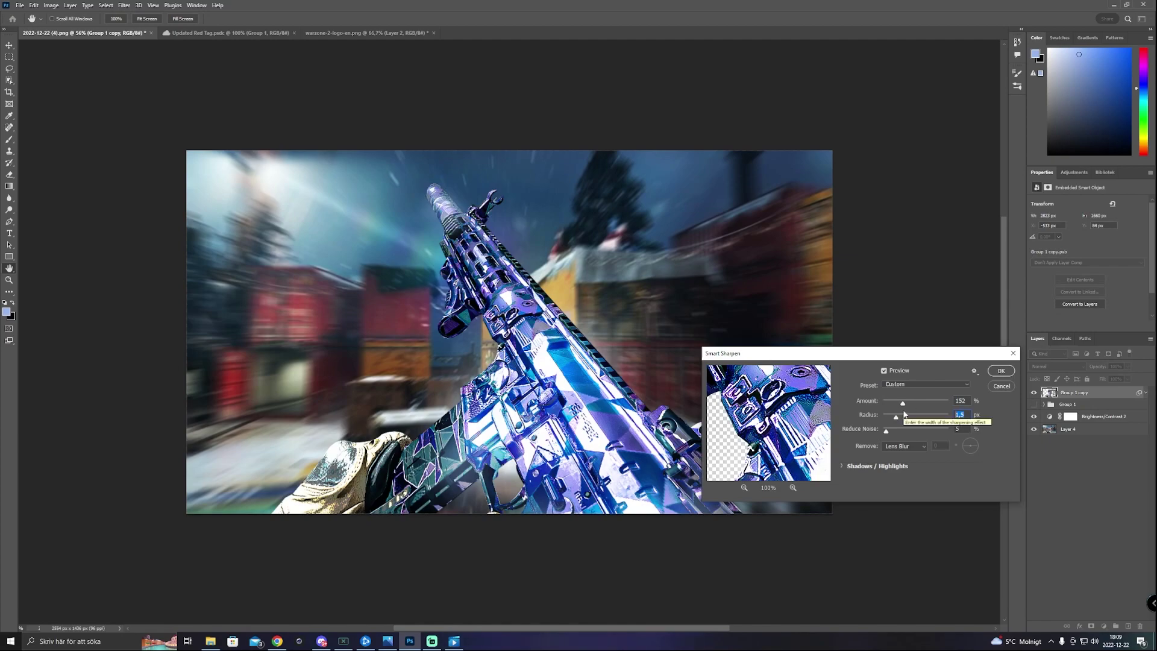
type("2")
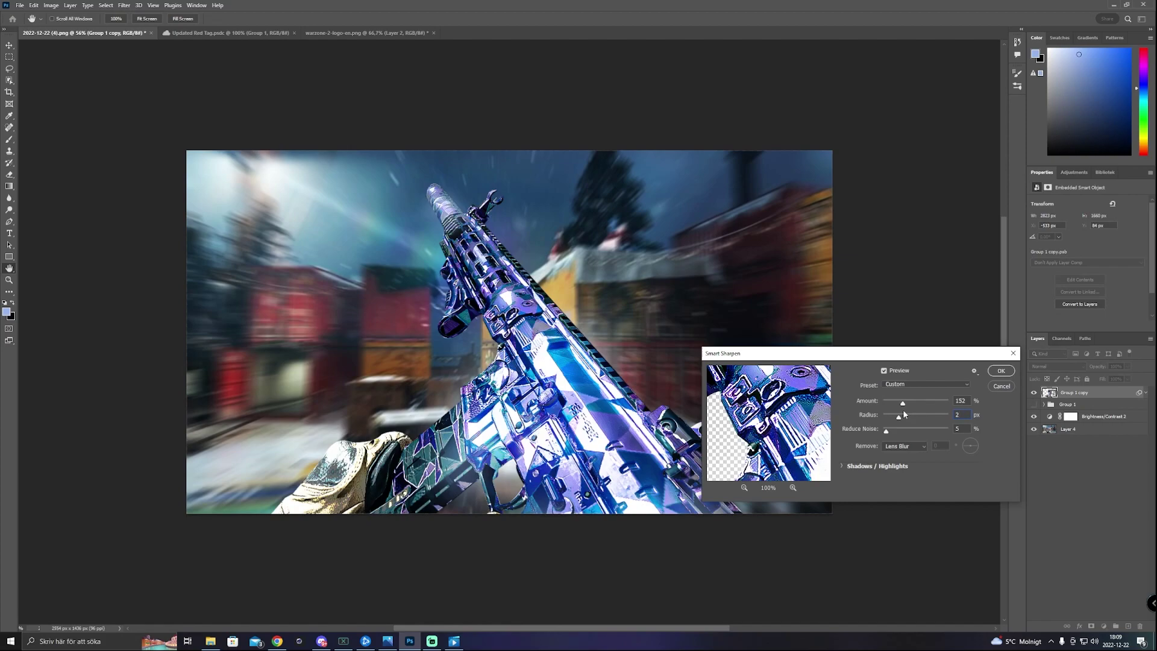
type("40")
key("BackSpace")
key("BackSpace")
type("2")
left_click(1002, 371)
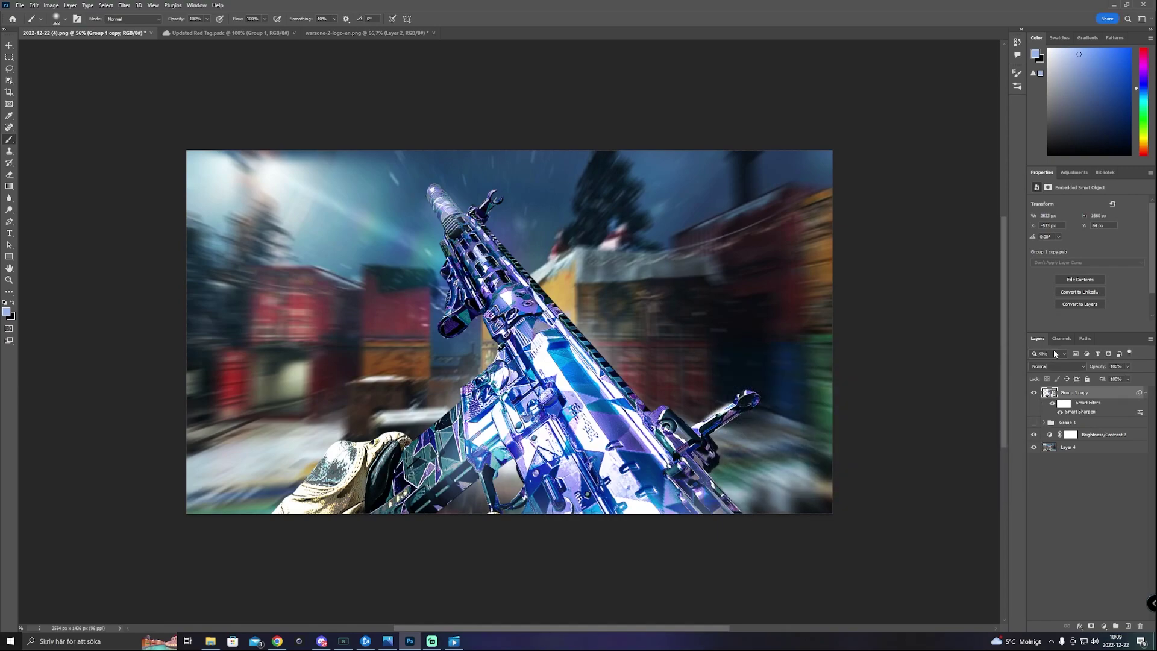
Add a black drop shadow to the gun smart object with distance 0, spread 0 and size 55 px.
double_click(1102, 396)
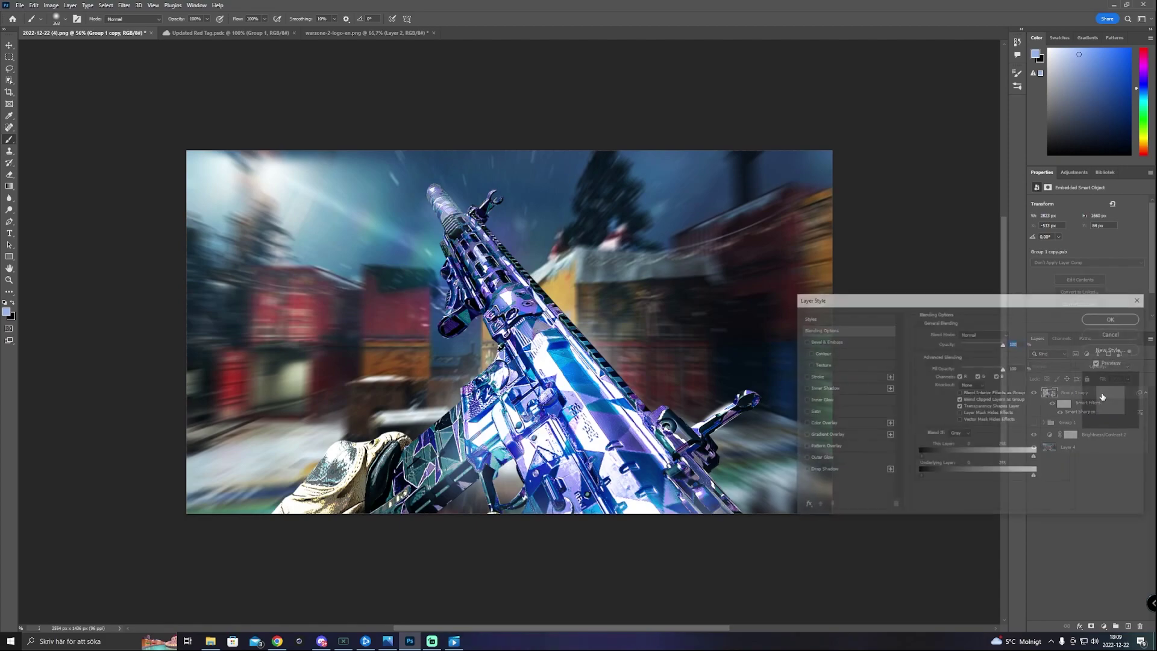
left_click_drag(952, 300, 908, 267)
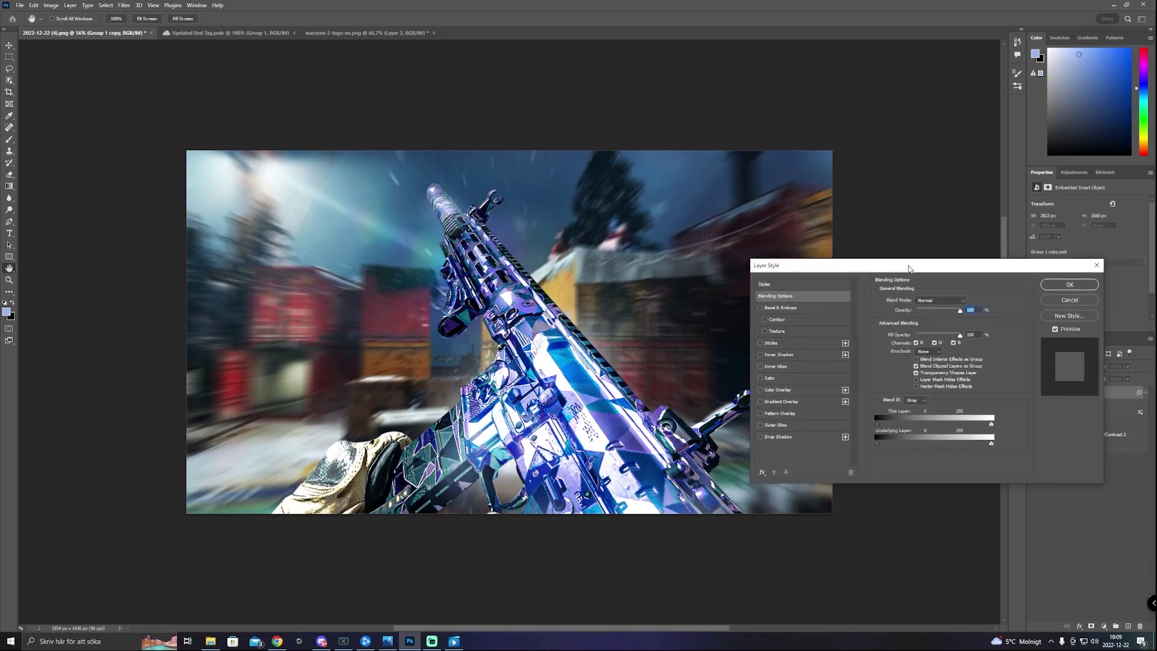
left_click(761, 437)
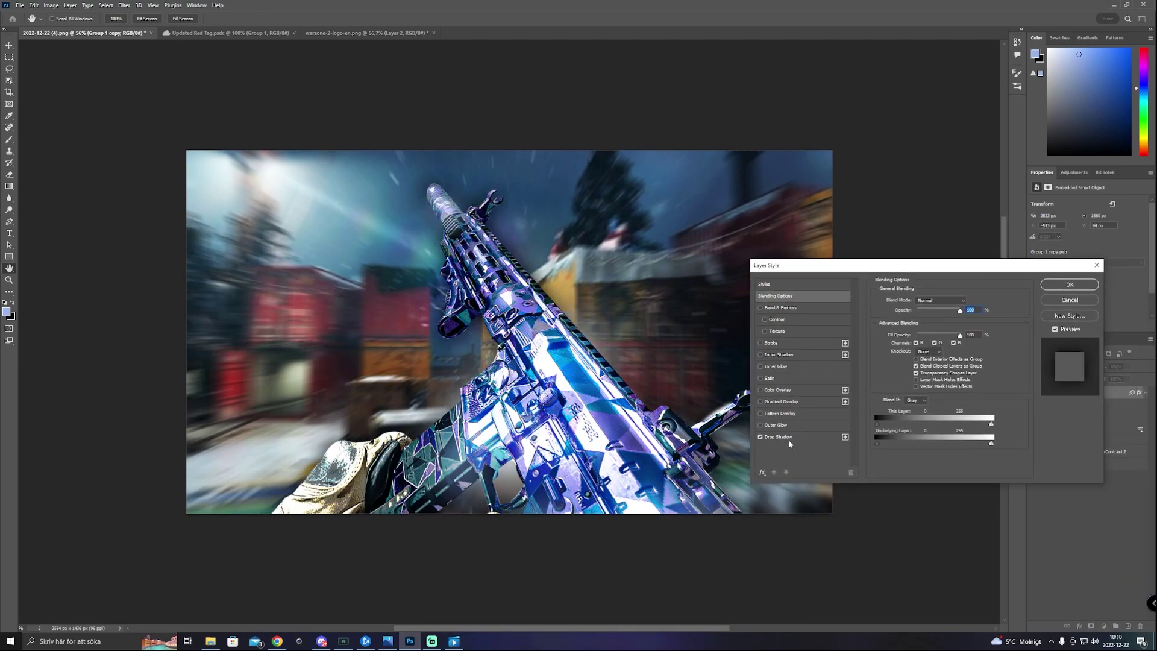
left_click(788, 442)
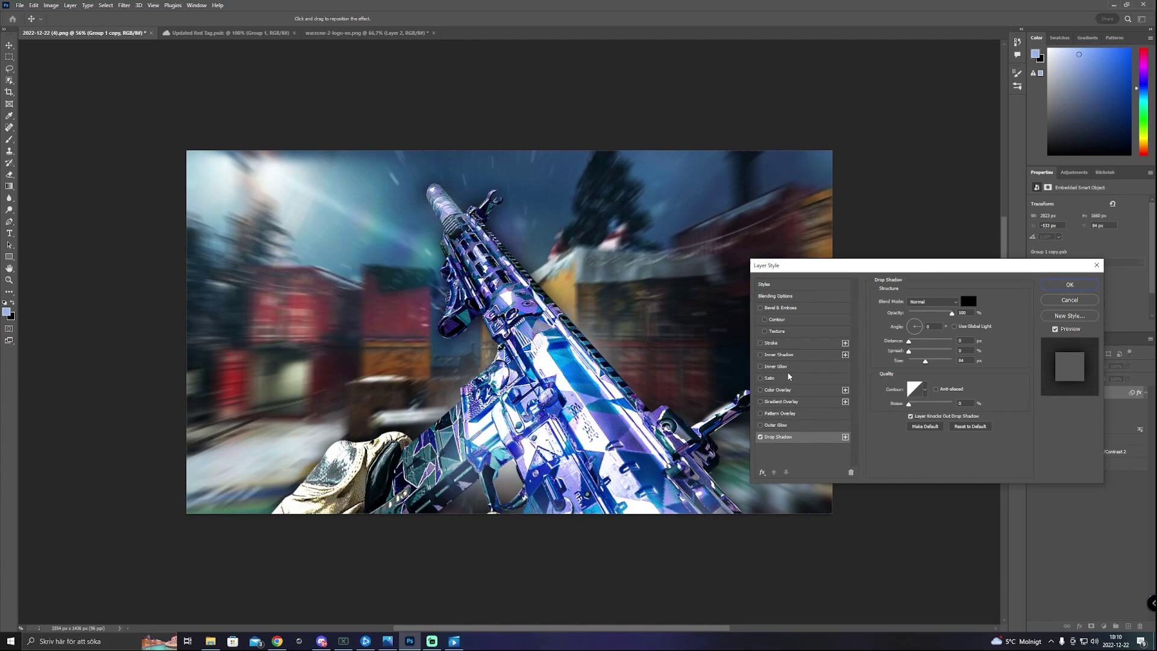
left_click_drag(909, 353, 844, 361)
left_click_drag(914, 343, 856, 340)
mouse_move(925, 360)
left_mouse_down()
mouse_move(945, 361)
mouse_move(922, 365)
left_mouse_up()
left_click(970, 362)
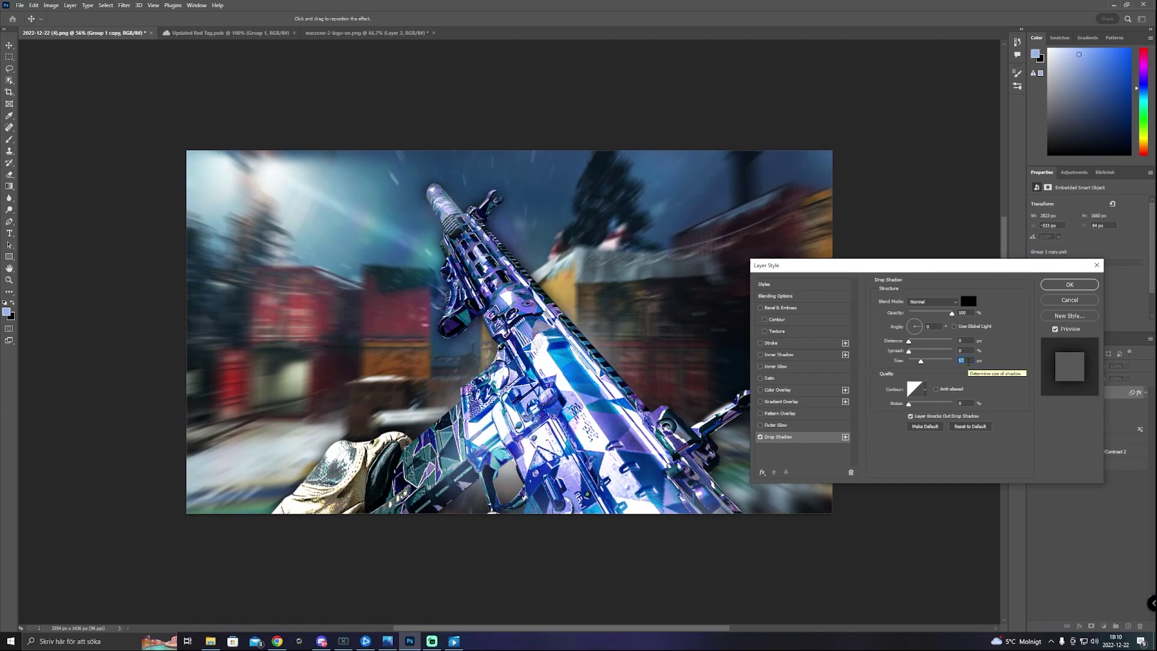
type("55")
key("Return")
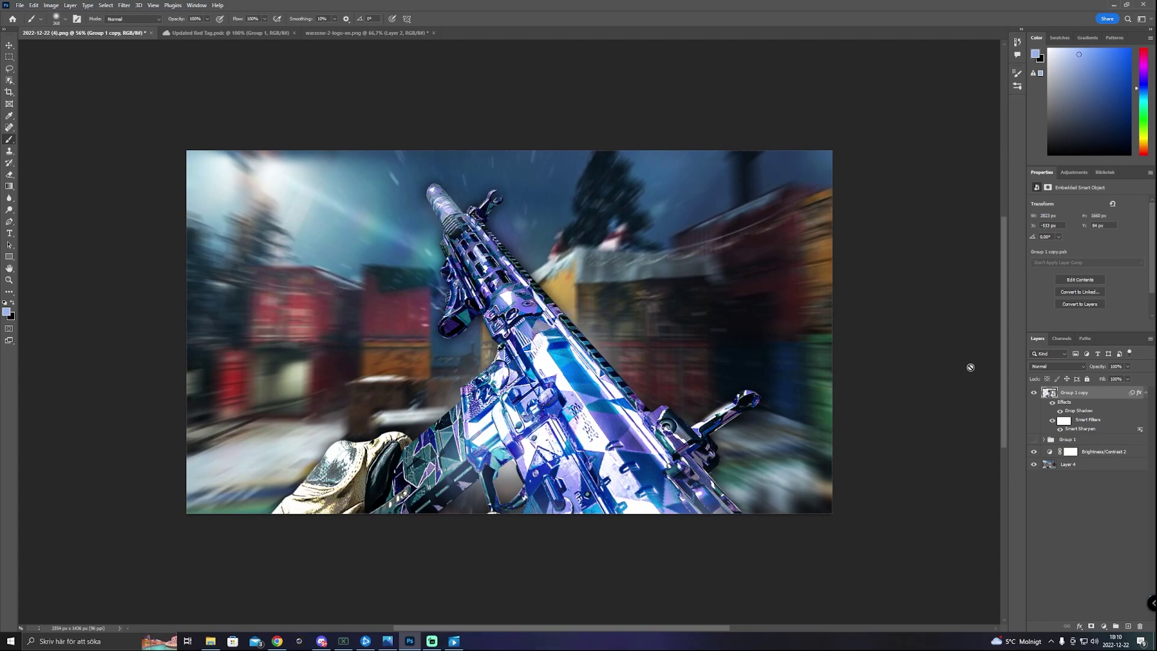
Send the hidden original gun group to the very back of the layer stack.
key("alt+bracketleft")
key("ctrl+shift+bracketleft")
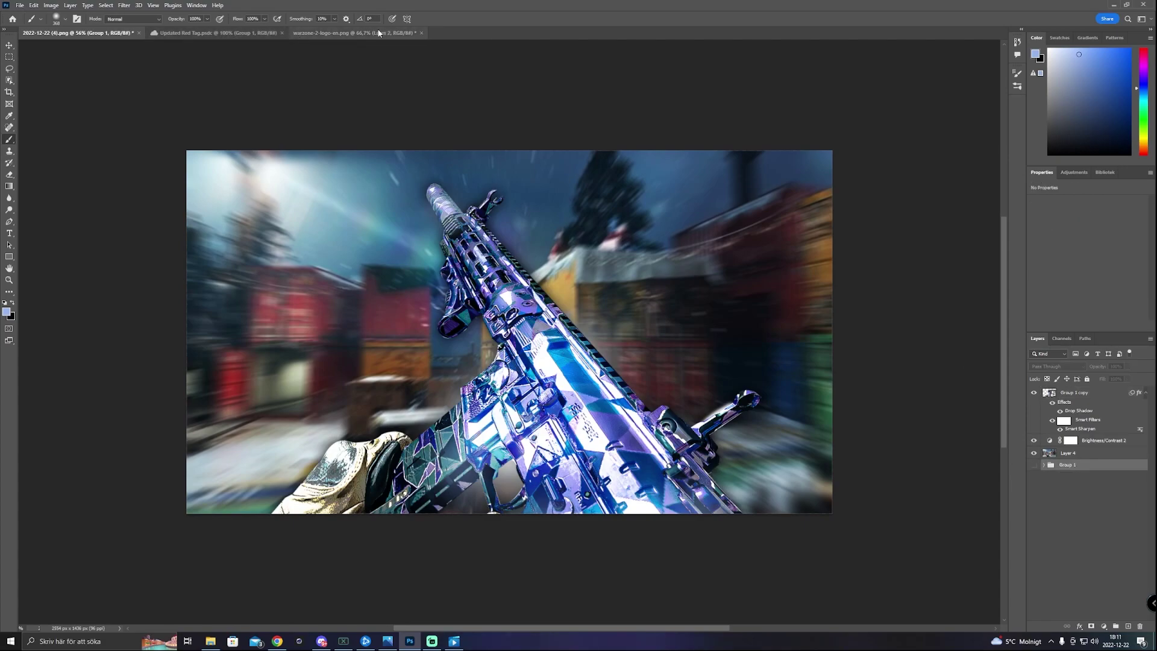
Copy the DEMON! tag group from the Updated Red Tag document into the gun composition above the gun smart object.
left_click(251, 34)
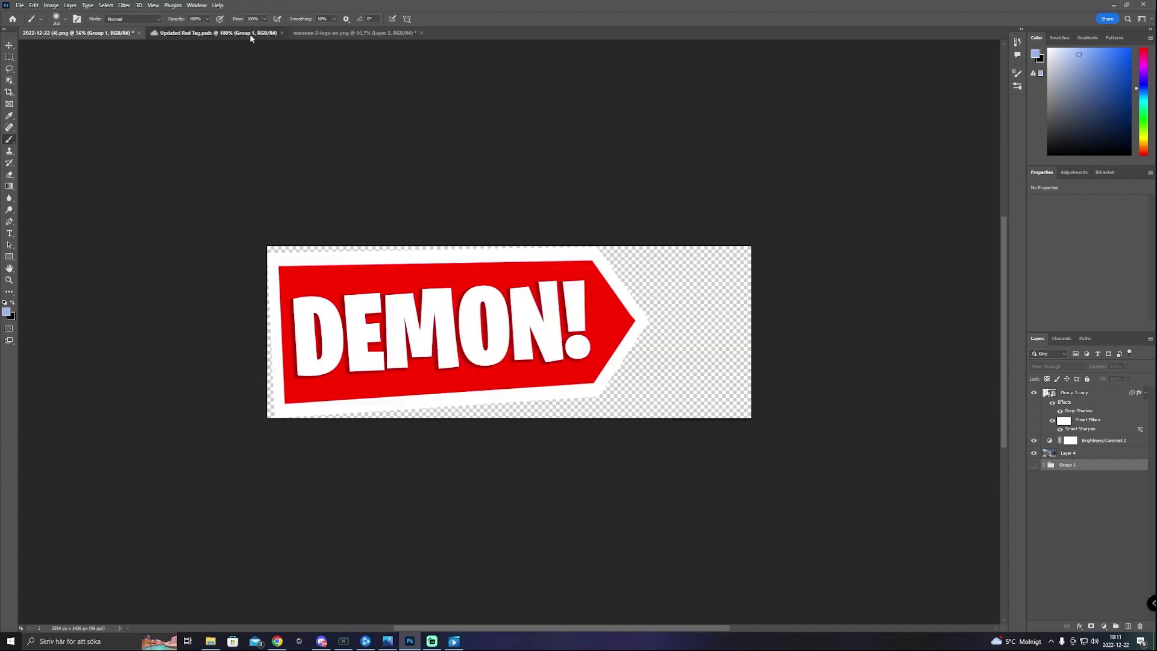
left_click(315, 32)
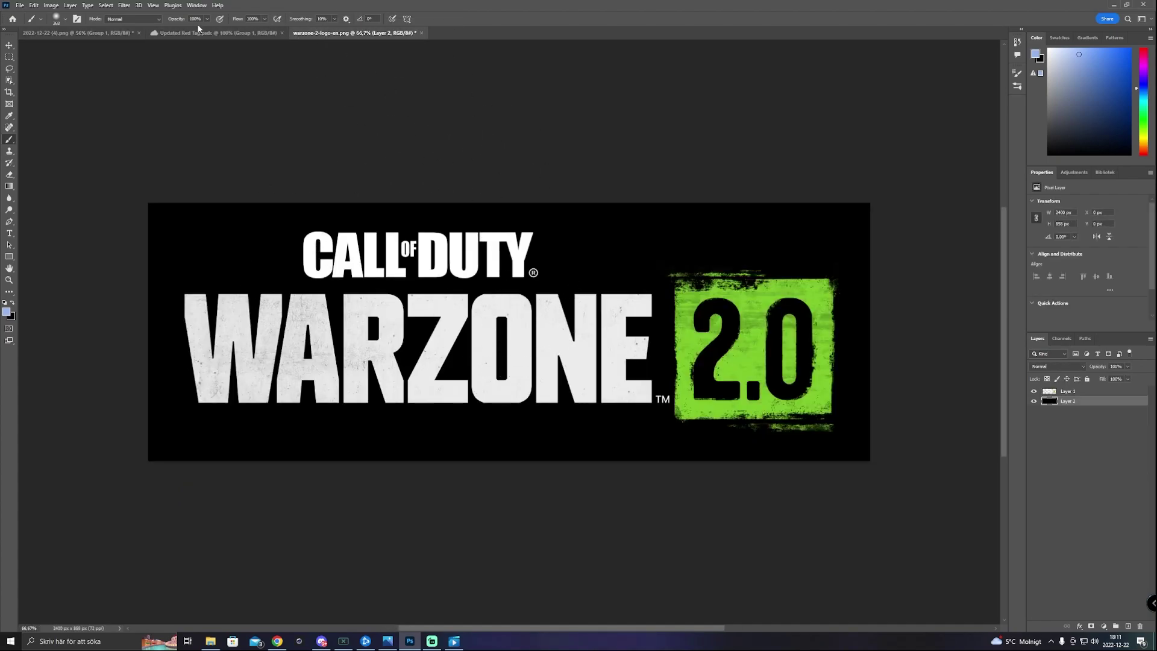
left_click(203, 35)
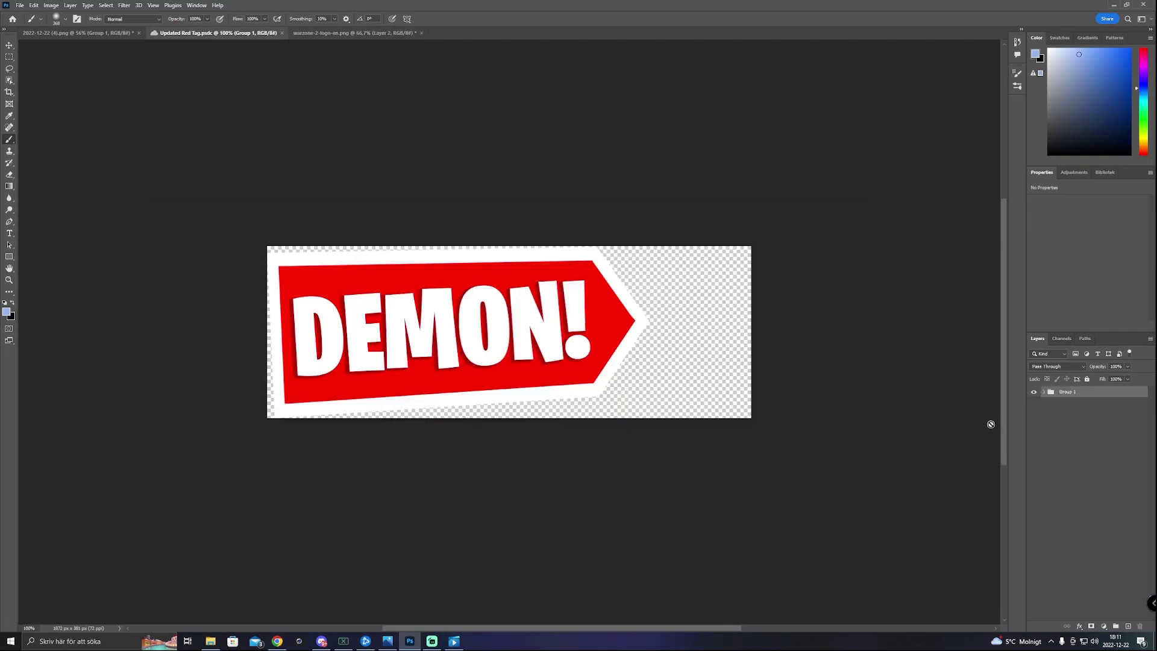
left_click(1043, 393)
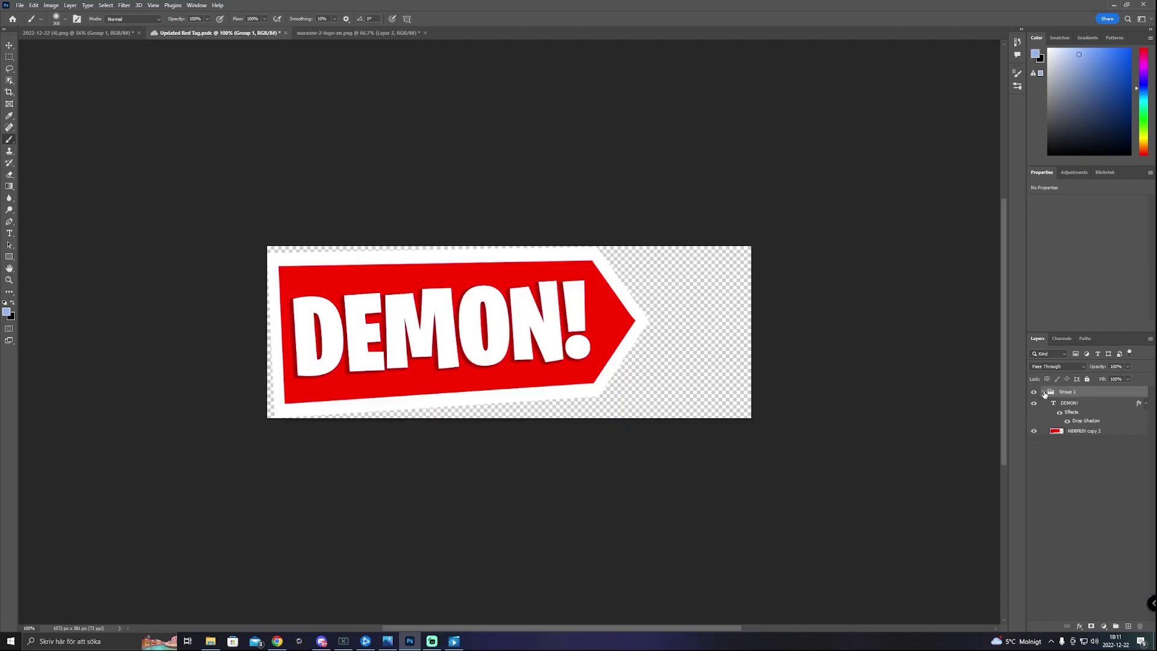
key("ctrl+s")
left_click(1044, 392)
left_click(77, 33)
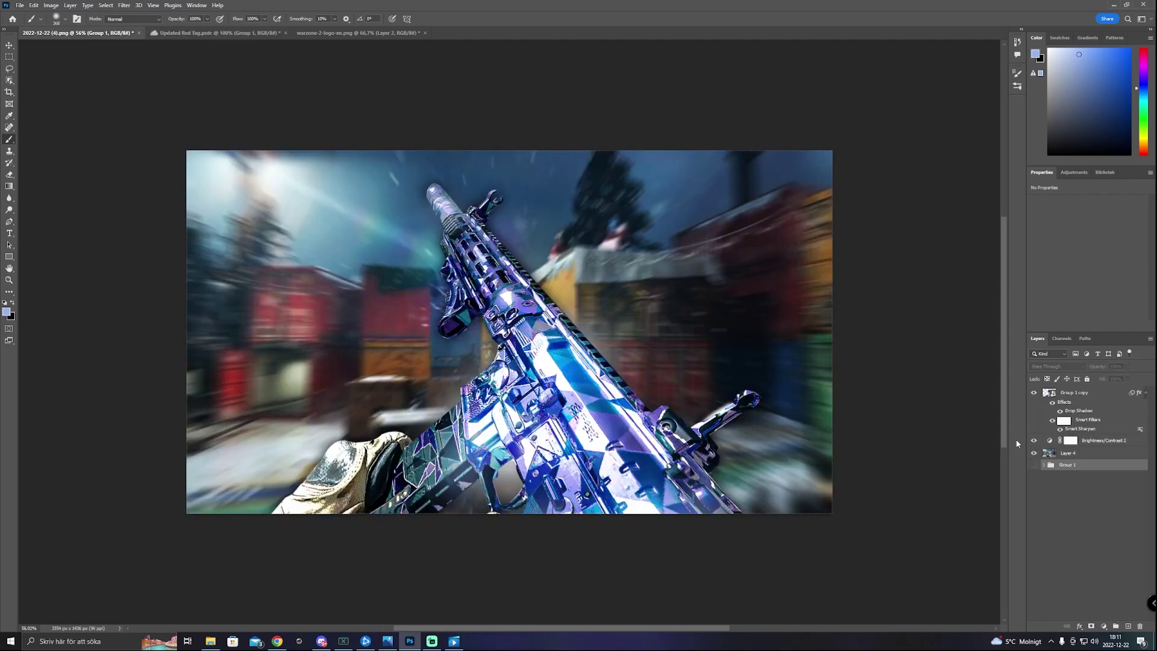
left_click(1092, 397)
key("ctrl+v")
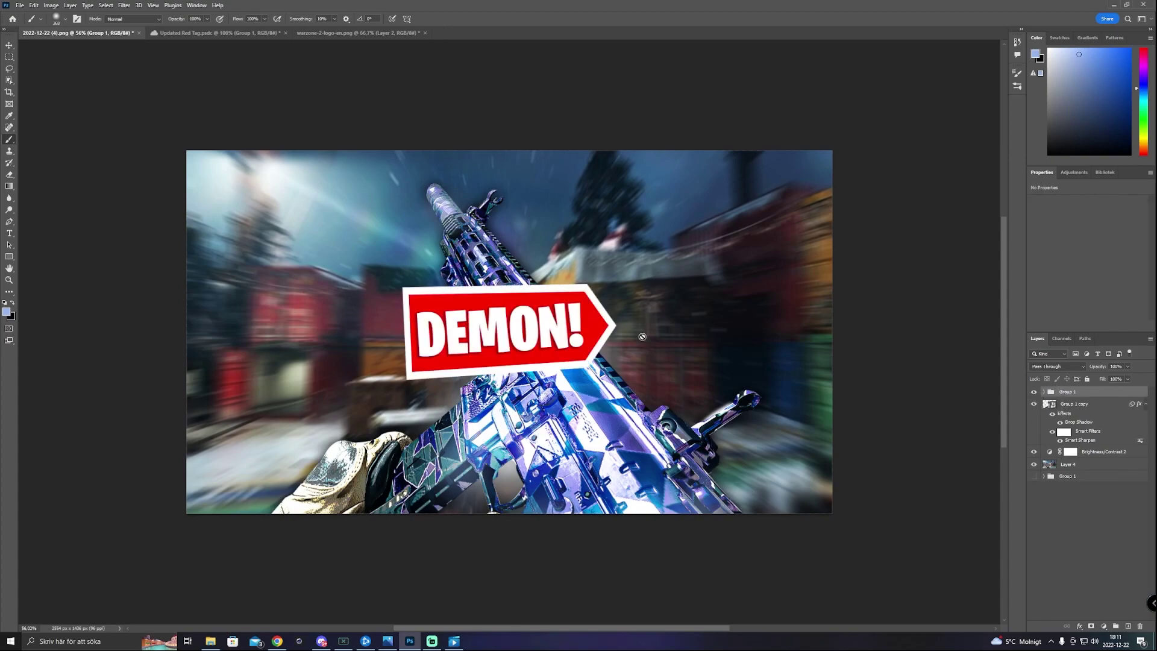
Scale the DEMON! tag to about 112%, tilt it about -6.8° and place it over the containers beside the gun.
key("ctrl+t")
left_click_drag(599, 361, 438, 364)
left_click_drag(471, 399, 397, 363)
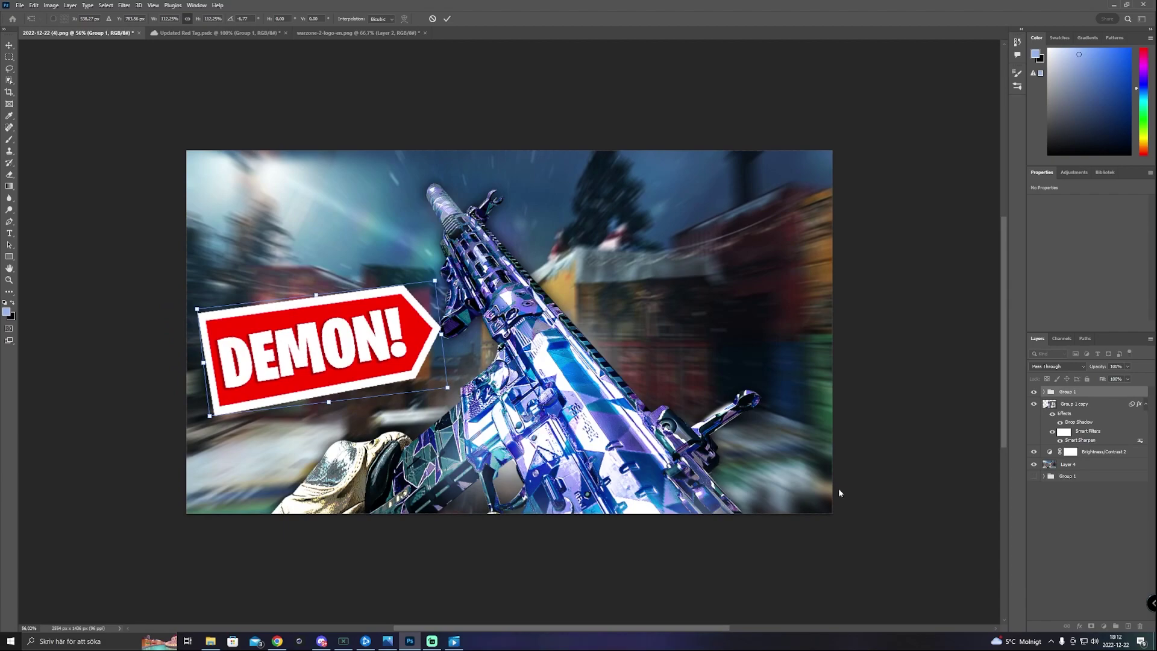
Try shifting the gun smart object about 136 px away from the DEMON! tag.
left_click(1091, 406)
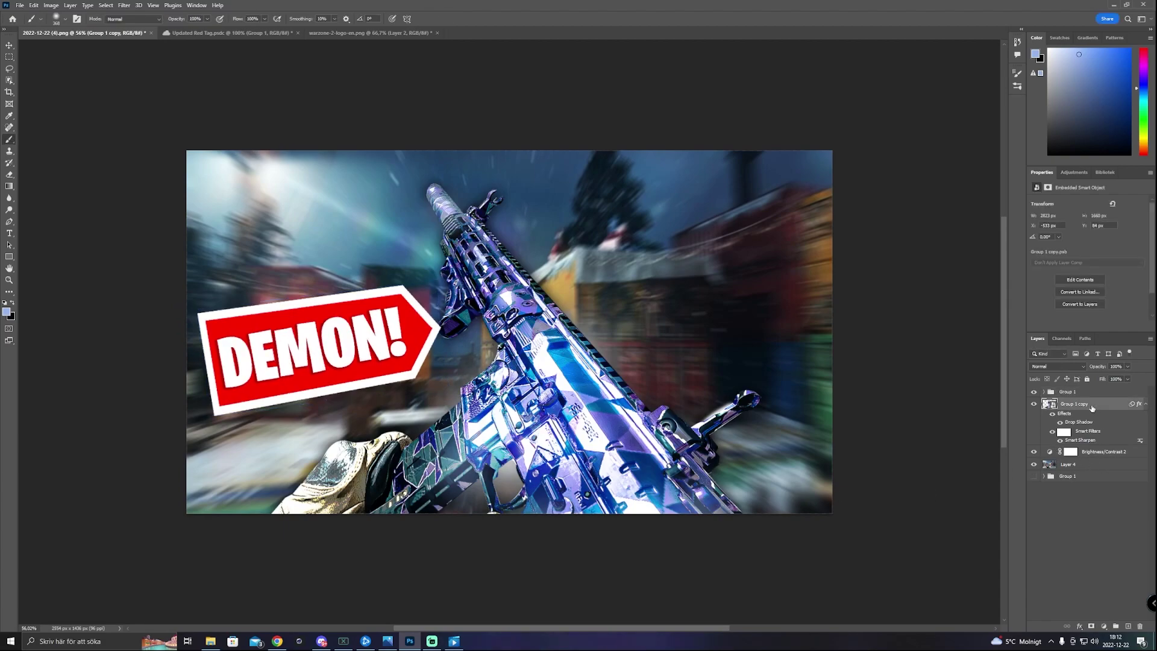
key("ctrl+t")
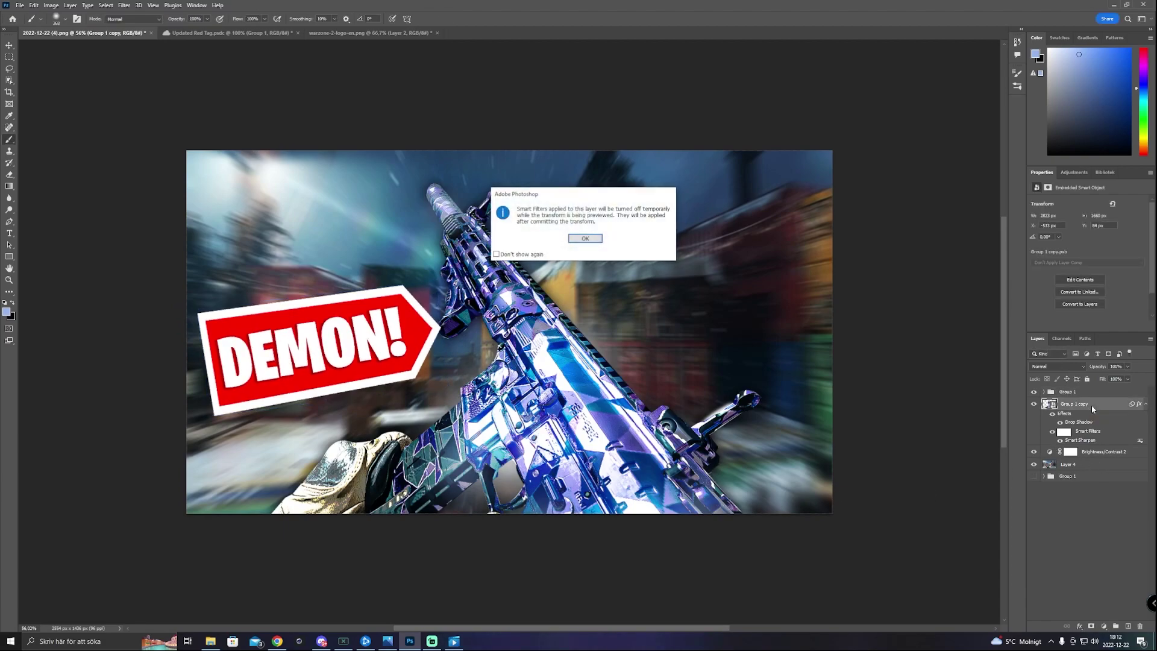
left_click(586, 239)
left_click_drag(508, 346, 540, 344)
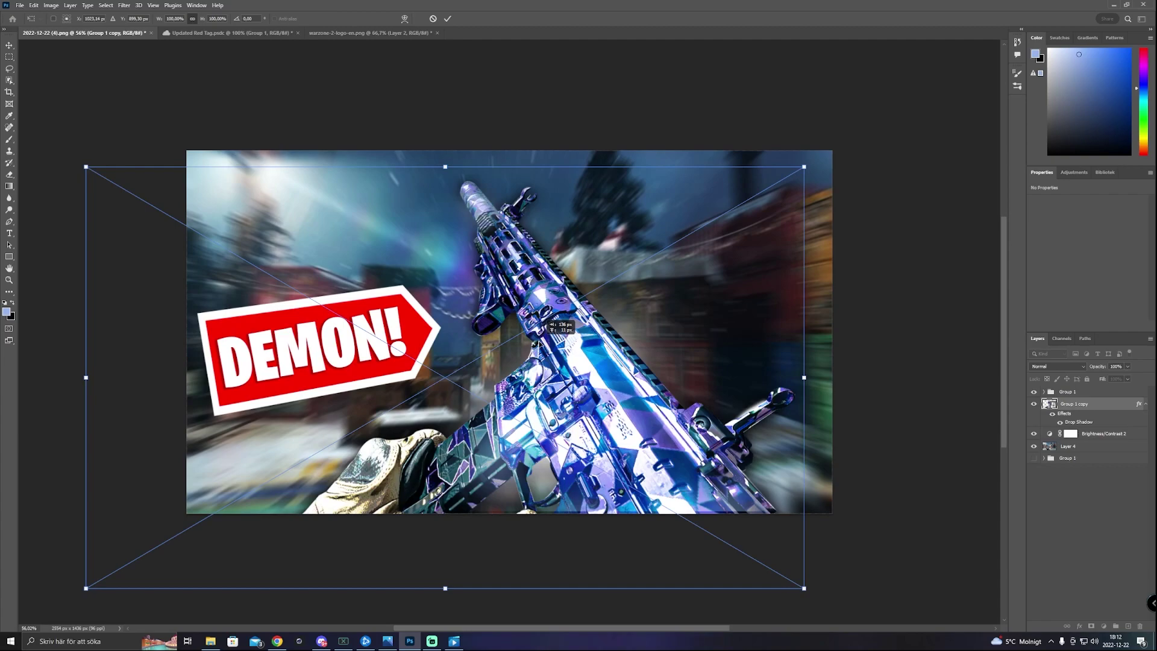
left_click_drag(536, 344, 501, 346)
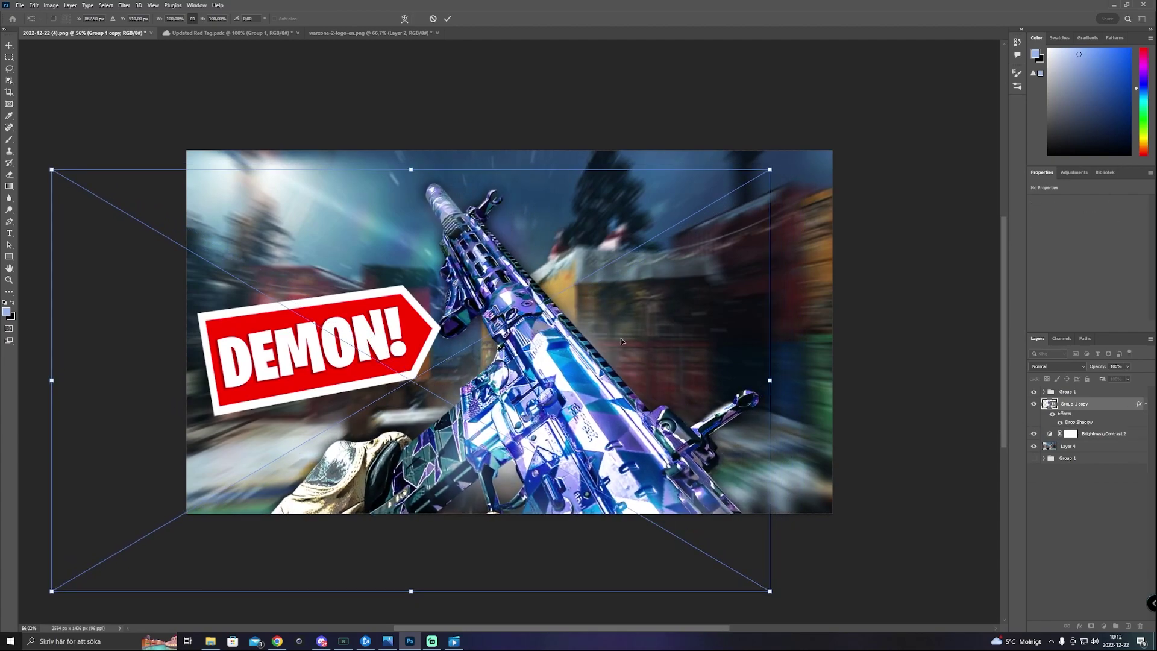
key("Return")
Move the DEMON! tag group beneath the gun smart object in the layer order.
left_click(1094, 391)
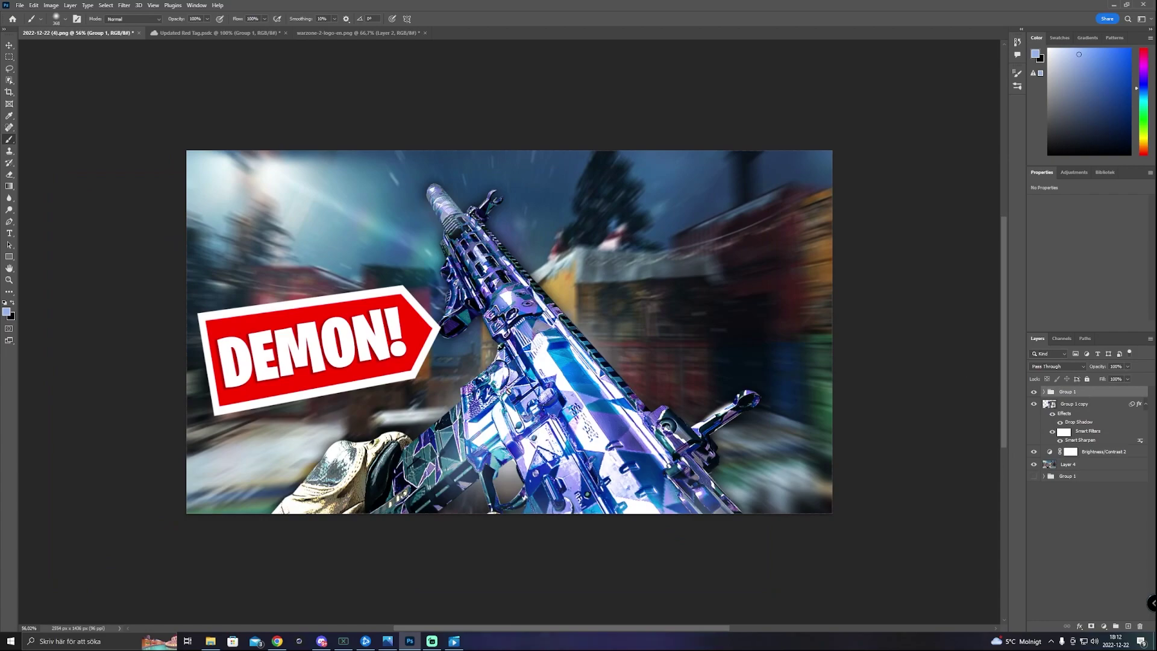
left_click_drag(1084, 393, 1083, 445)
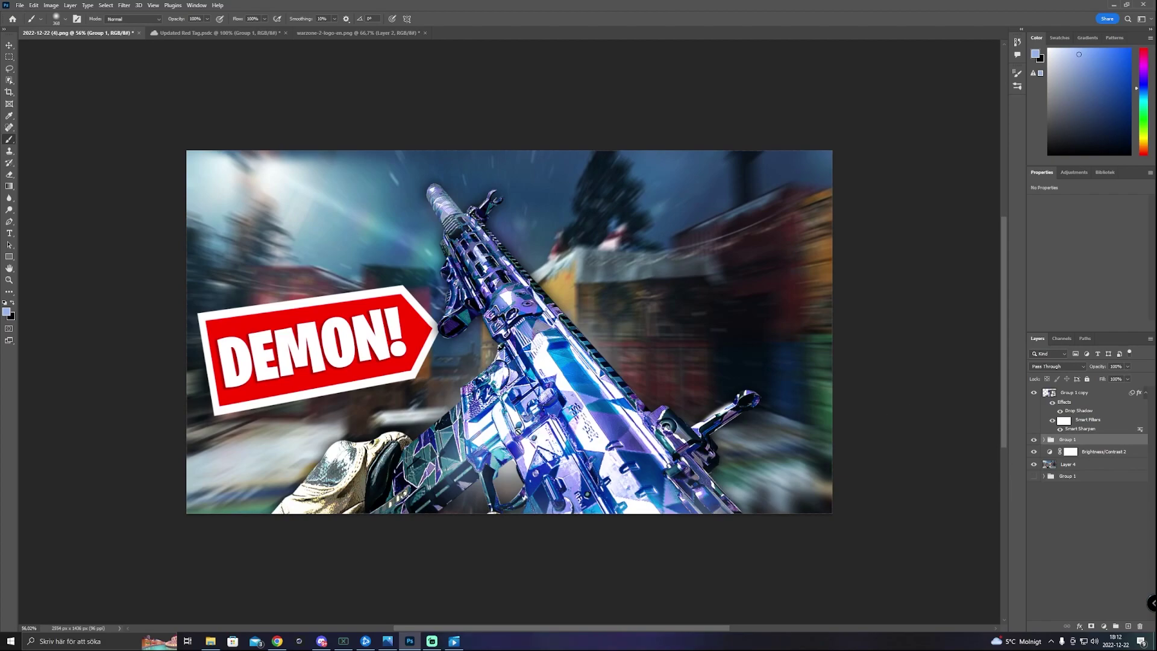
left_click(1084, 393)
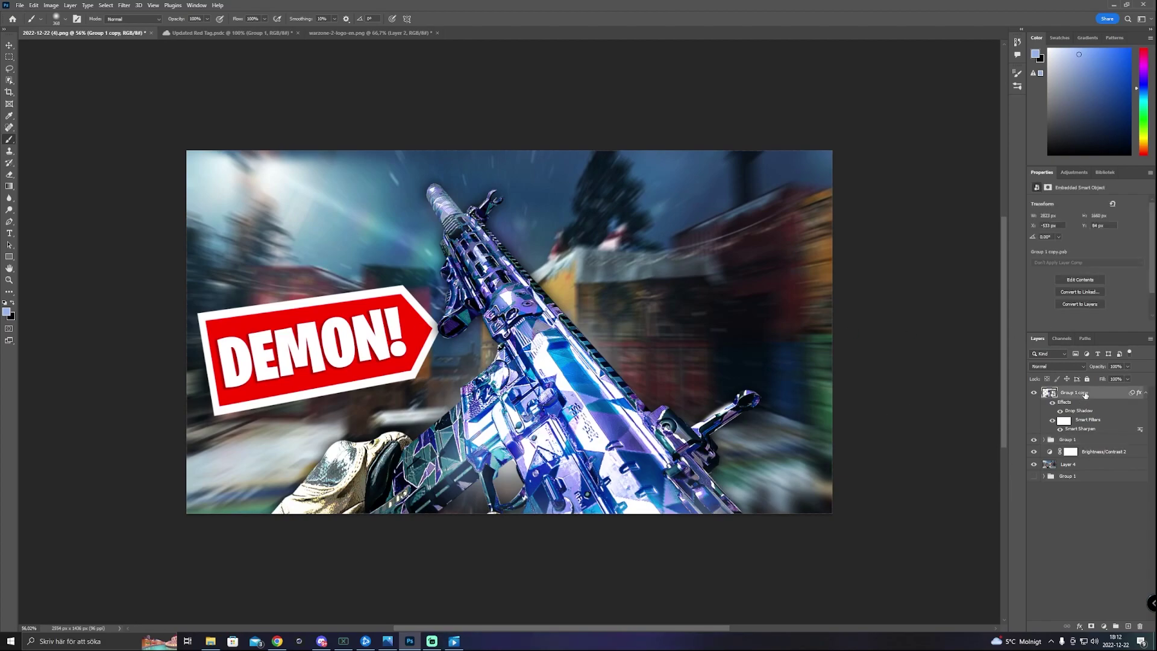
left_click(1088, 441)
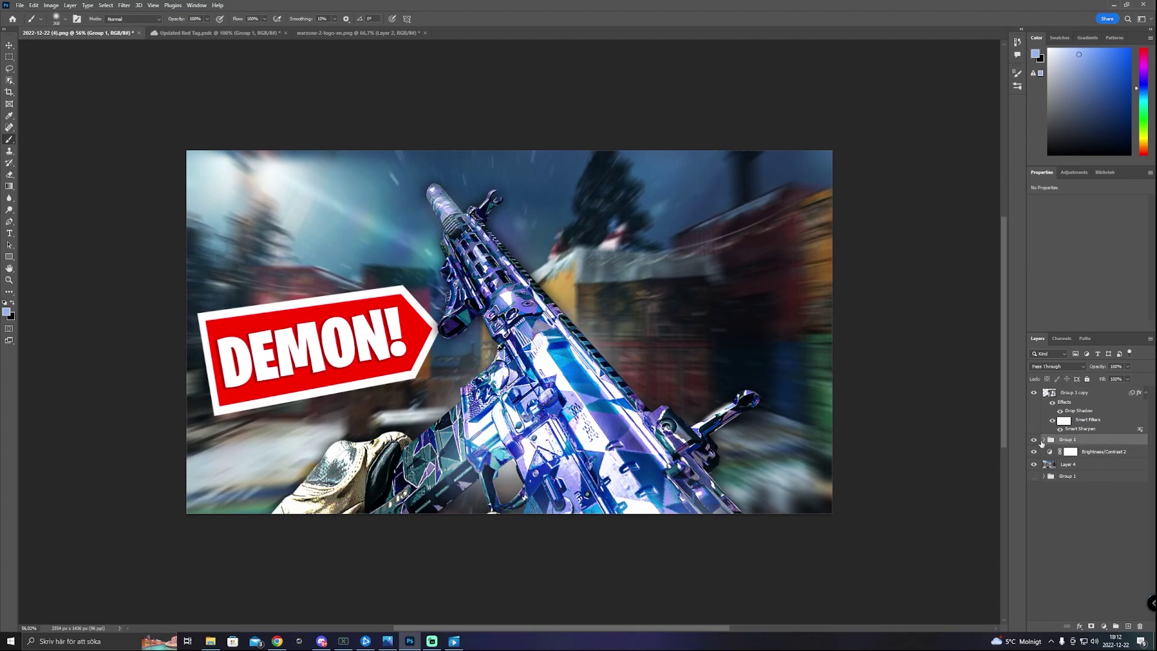
Open the tag group and replace its DEMON! wording with POLYATOMIC.
left_click(1043, 440)
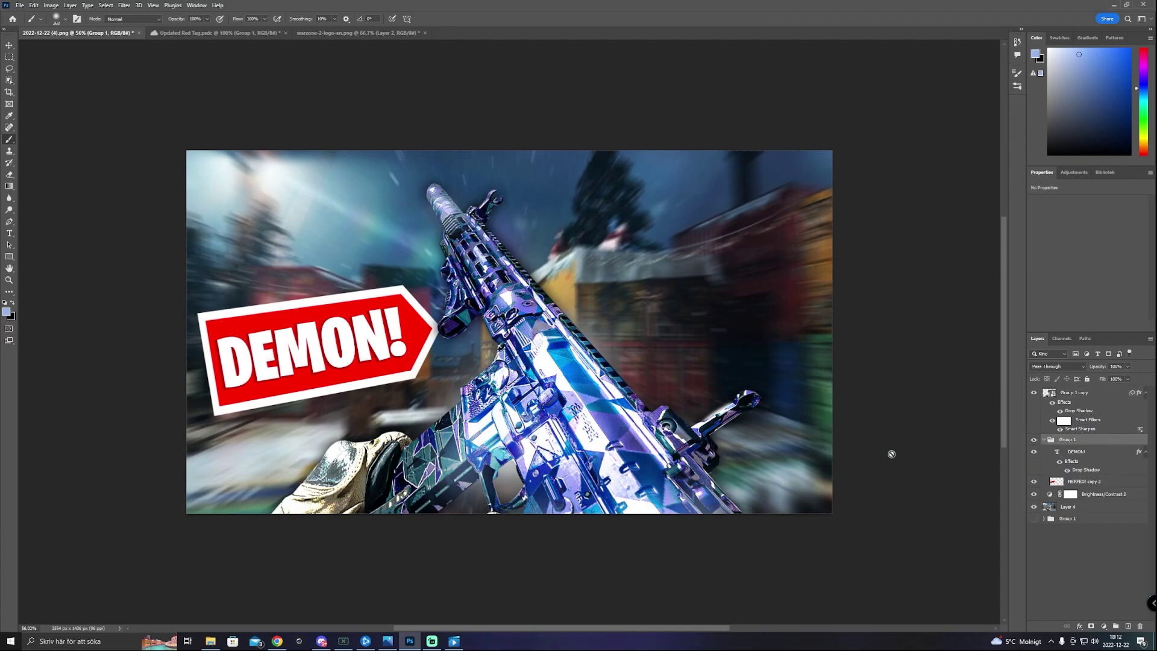
double_click(1058, 452)
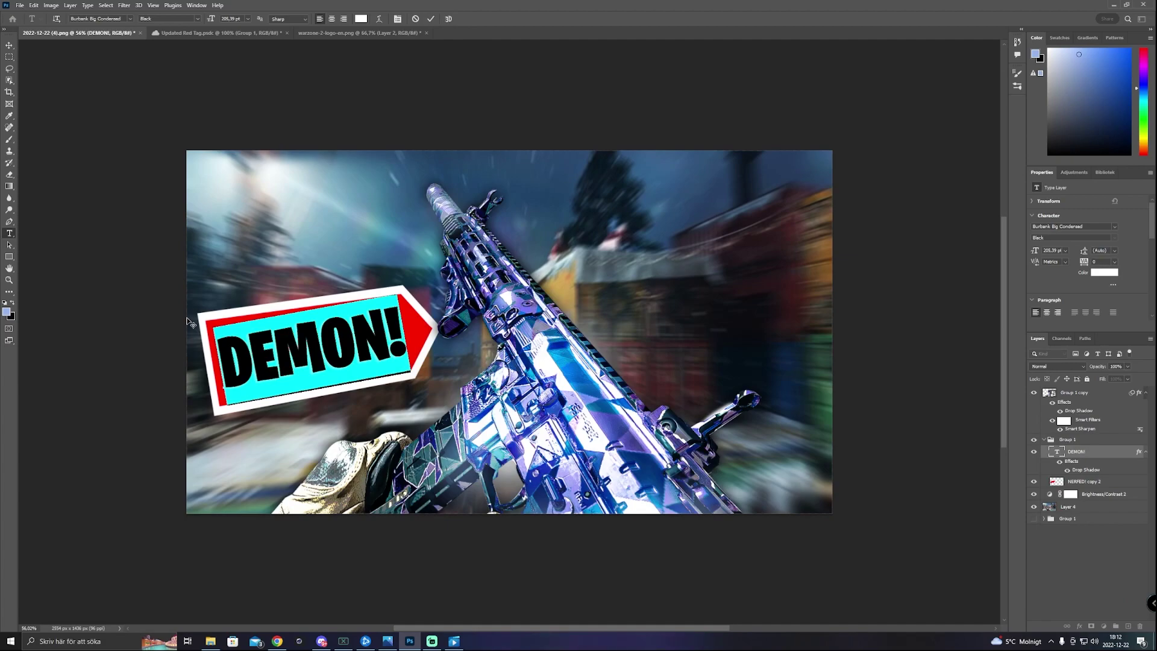
type("POL")
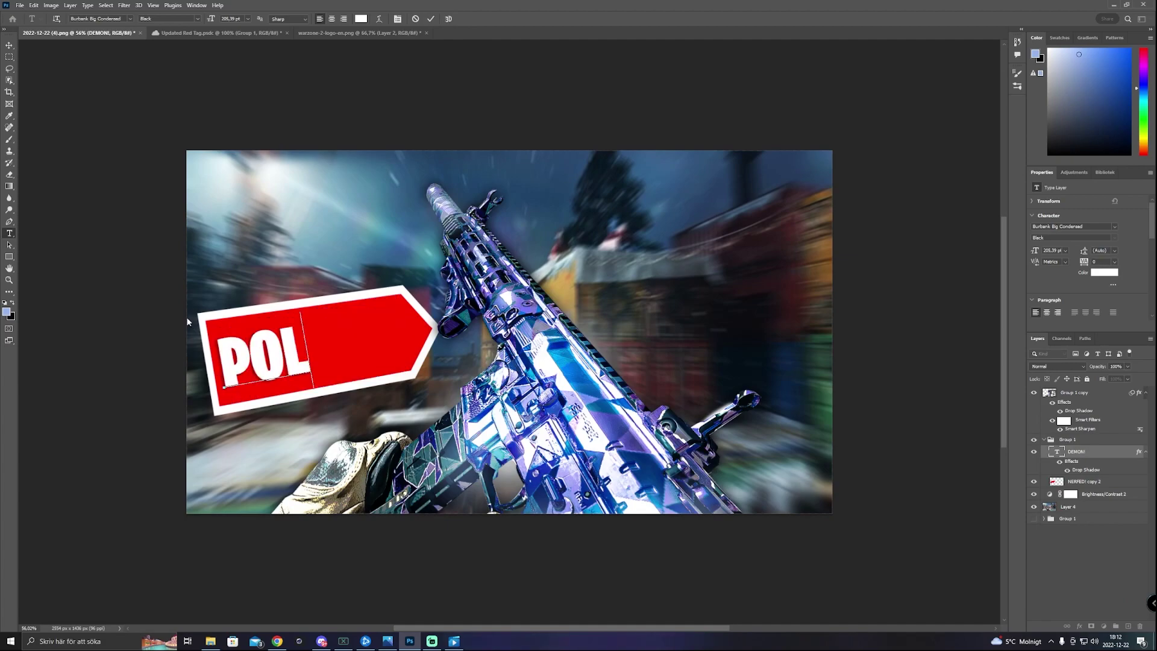
type("YATOMIC")
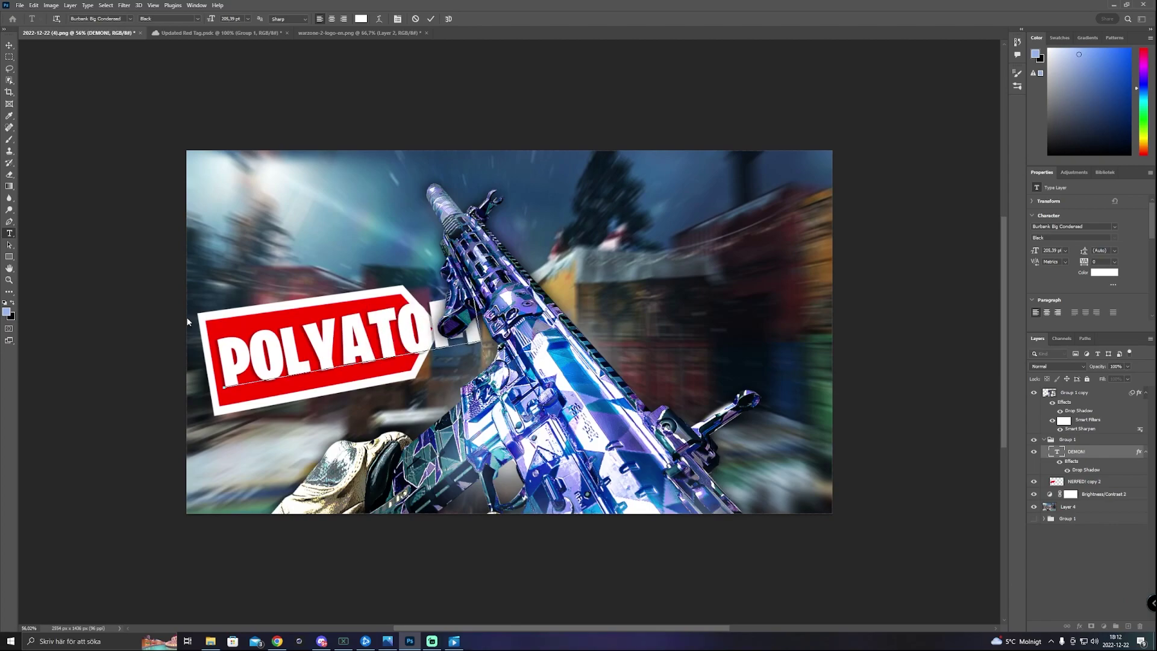
Replace the POLYATOMIC wording on the red tag with CRAZY.
key("BackSpace")
key("BackSpace")
key("BackSpace")
key("BackSpace")
key("BackSpace")
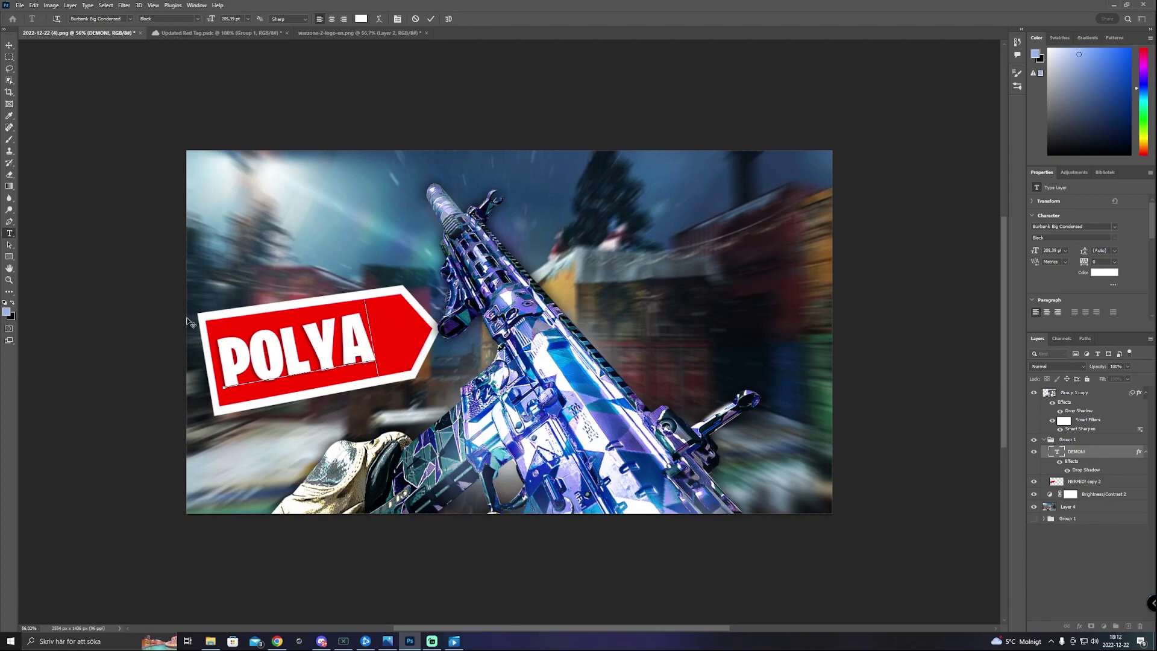
key("BackSpace")
key("BackSpace")
key("BackSpace")
key("BackSpace")
key("BackSpace")
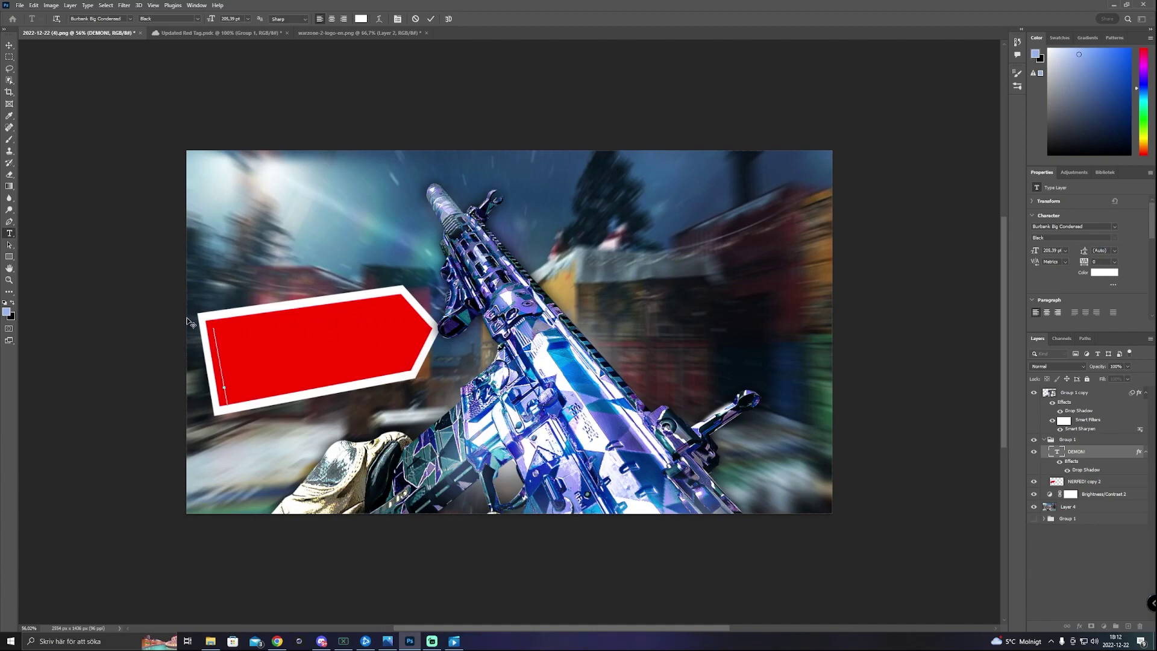
type("C")
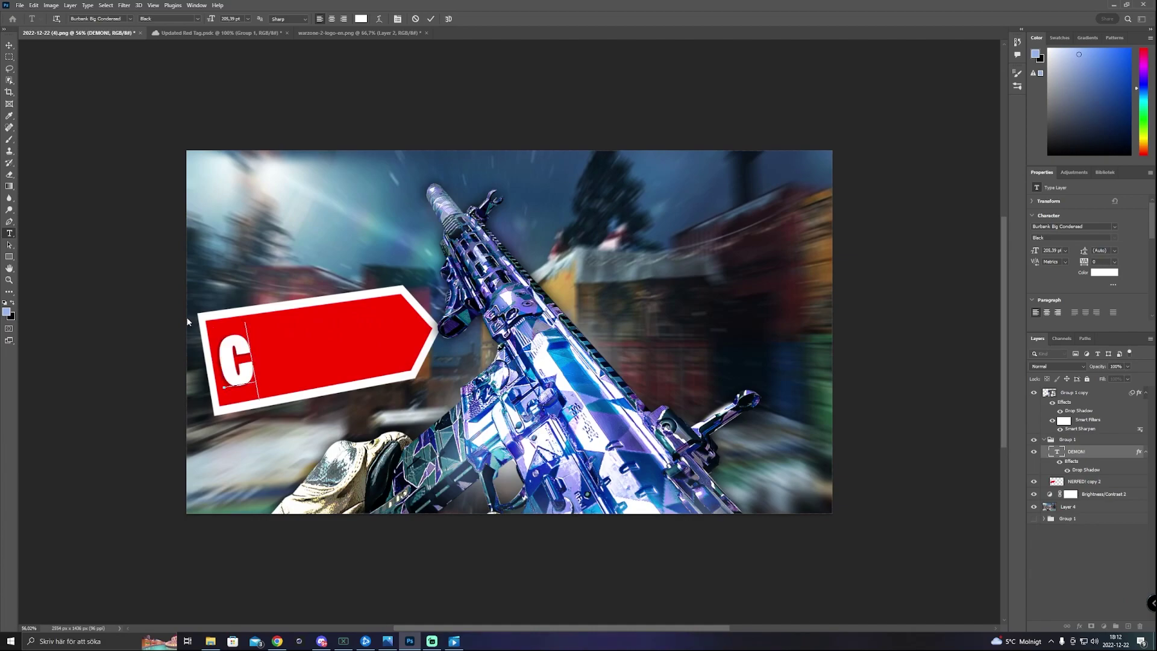
type("RAZY")
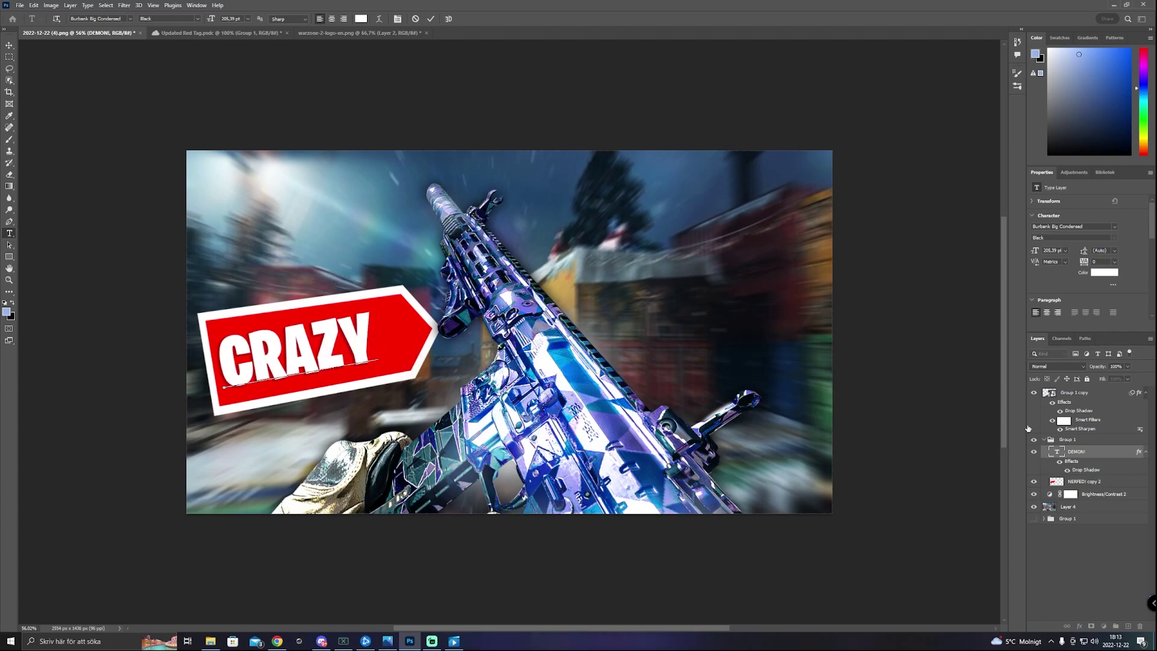
left_click(1094, 456)
key("b")
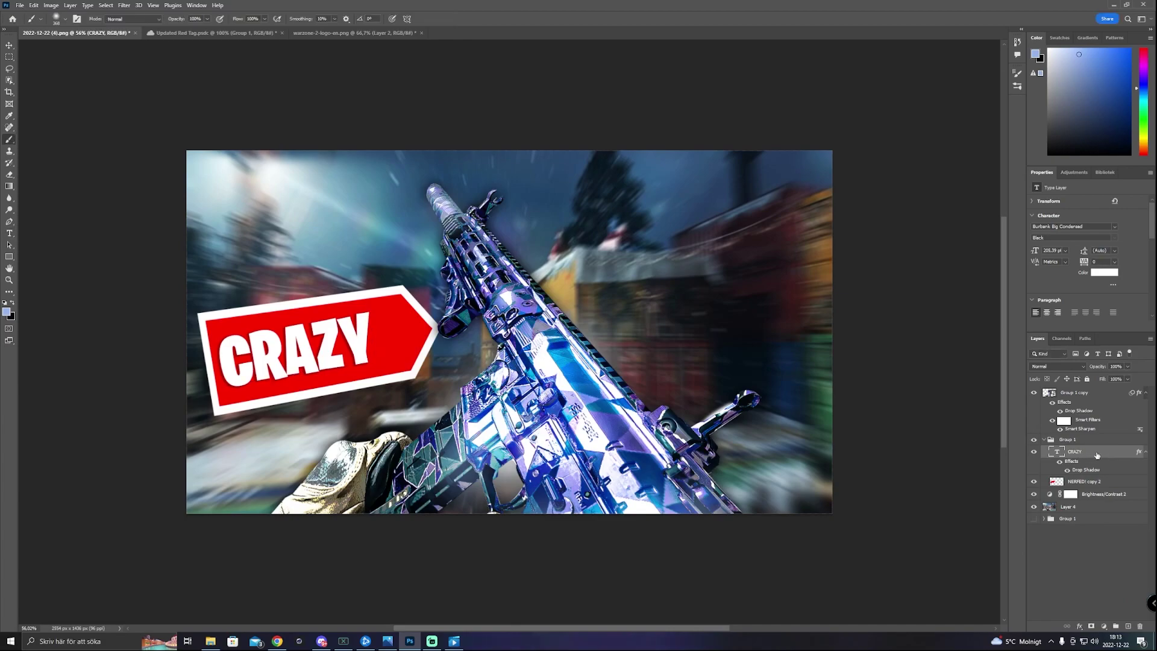
Scale the CRAZY text to about 114% and centre it on the red tag.
key("ctrl+t")
left_click_drag(384, 410, 416, 417)
left_click_drag(352, 374, 356, 364)
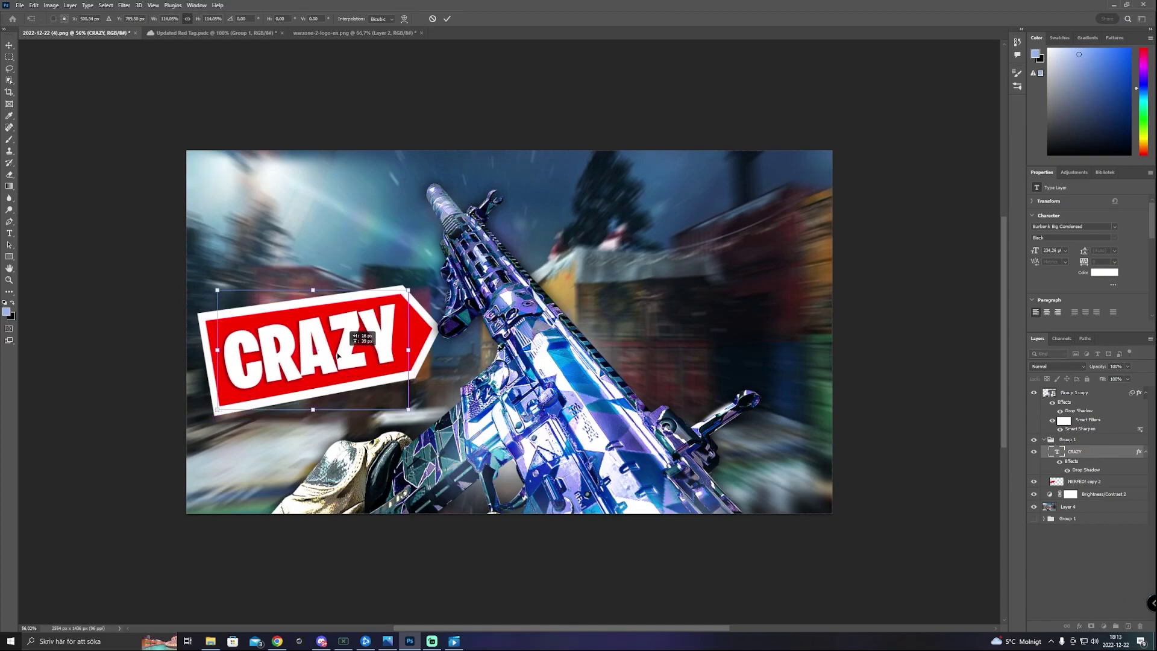
key("Return")
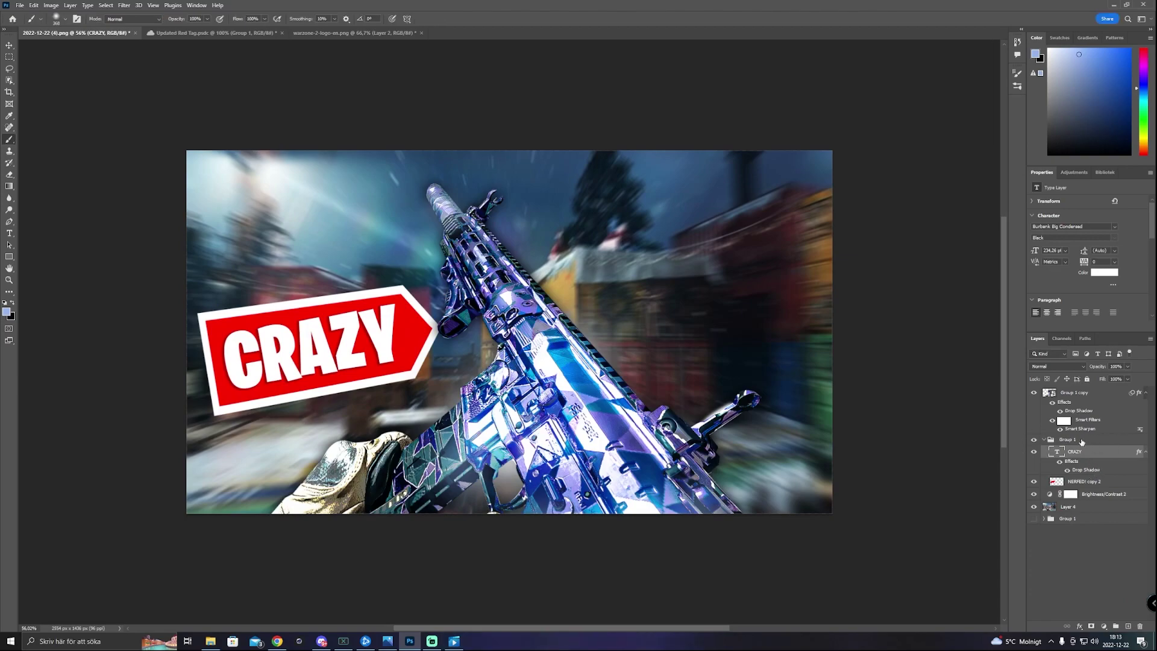
Collapse the tag group, then scale it to about 99%, tilt it about -12° and place it beside the gun.
left_click(1045, 440)
left_click(1044, 441)
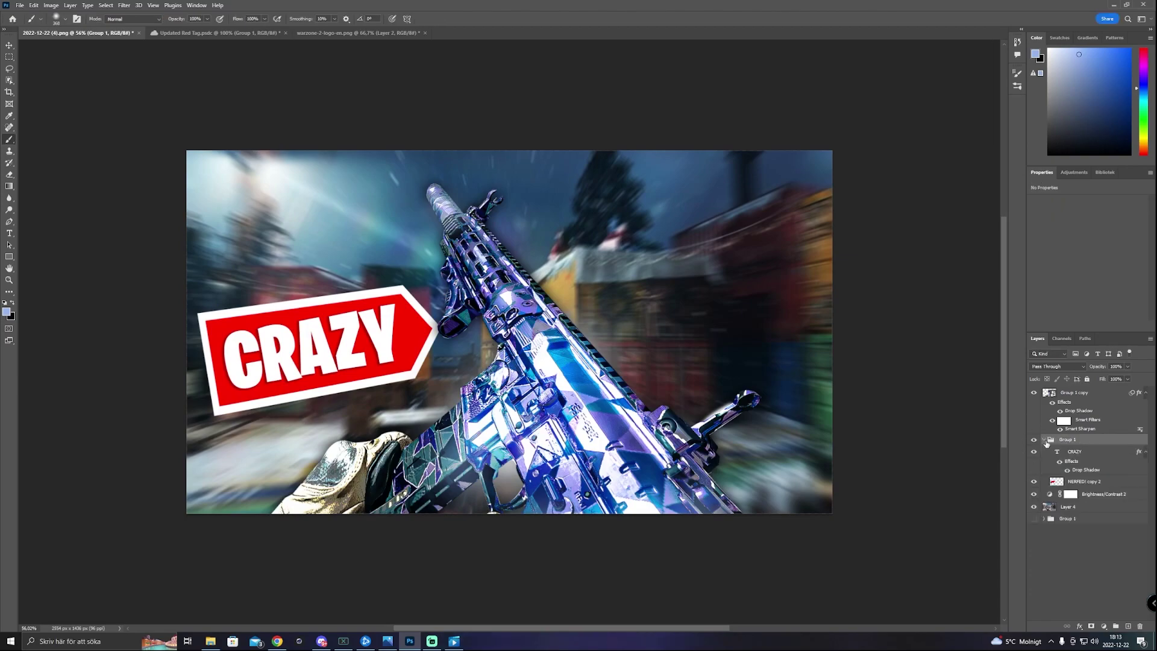
left_click(1044, 440)
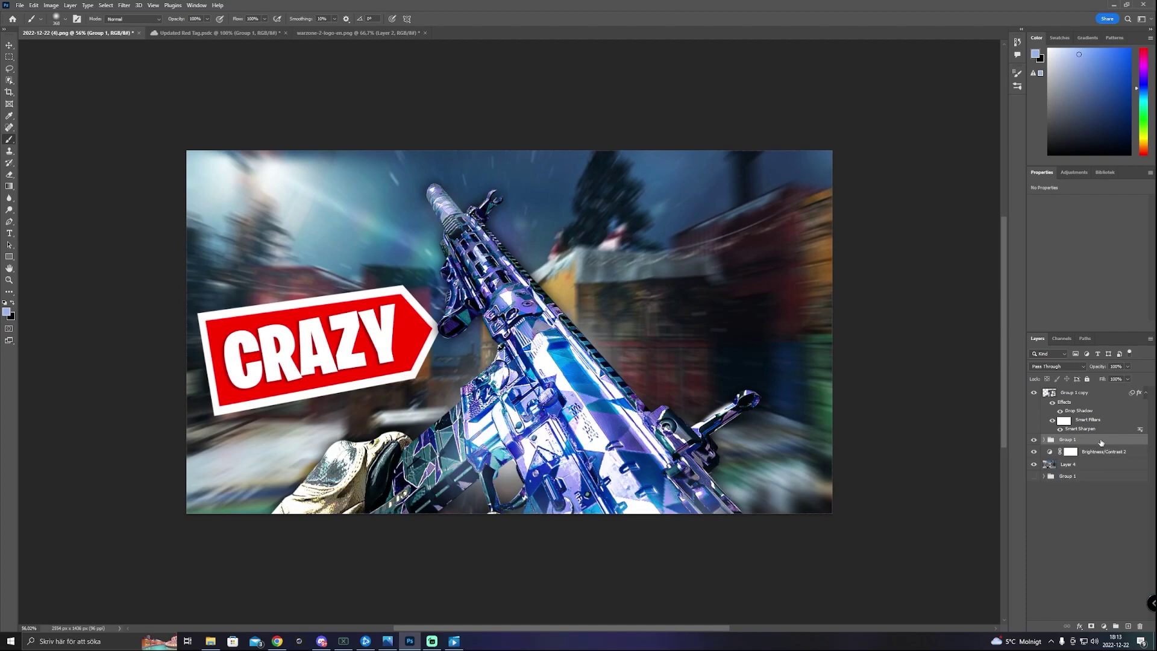
key("ctrl+t")
left_click_drag(365, 356, 368, 356)
left_click_drag(441, 415, 430, 284)
left_click_drag(345, 277, 370, 359)
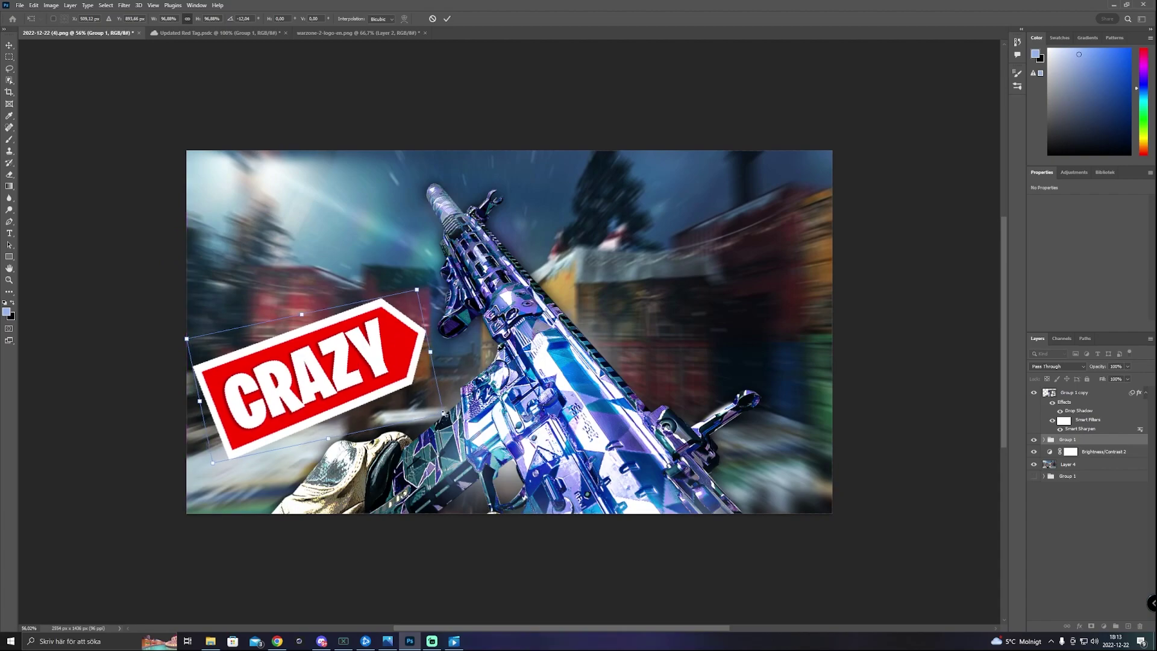
left_click_drag(444, 414, 449, 416)
left_click_drag(365, 376, 361, 377)
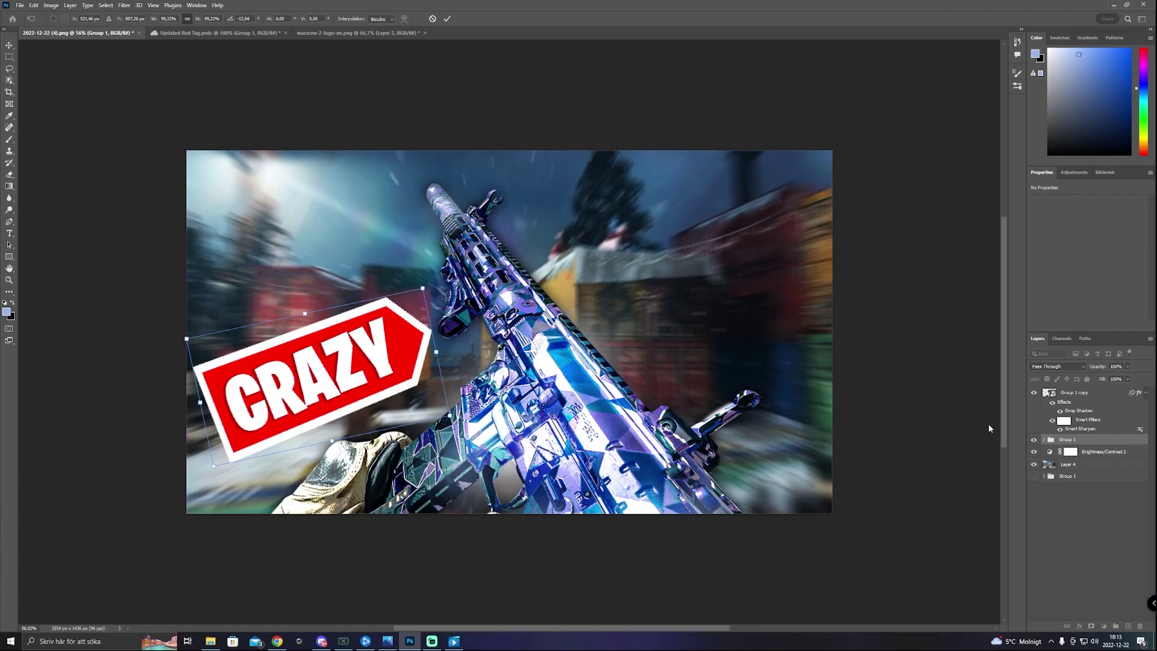
key("b")
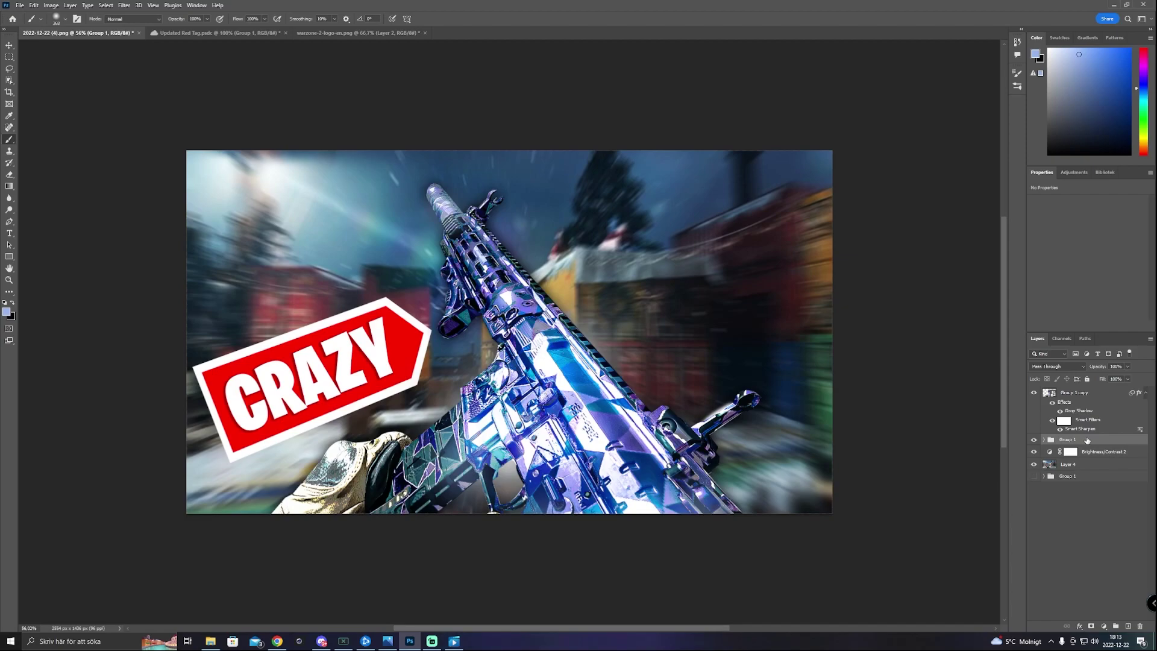
key("ctrl+t")
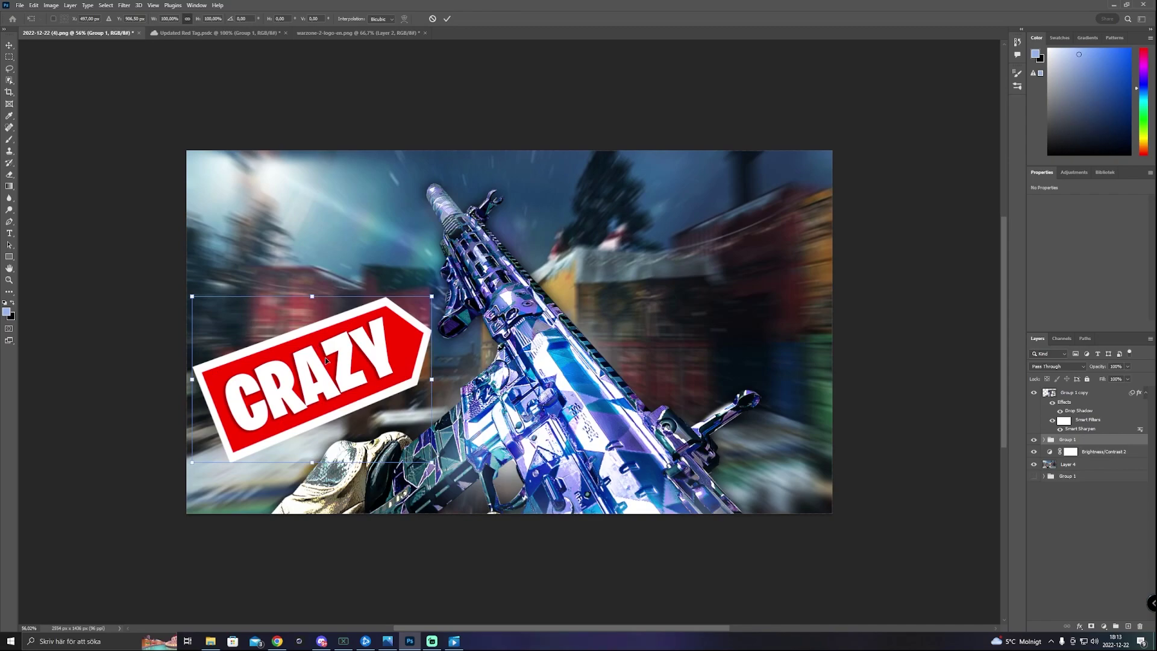
right_click(325, 360)
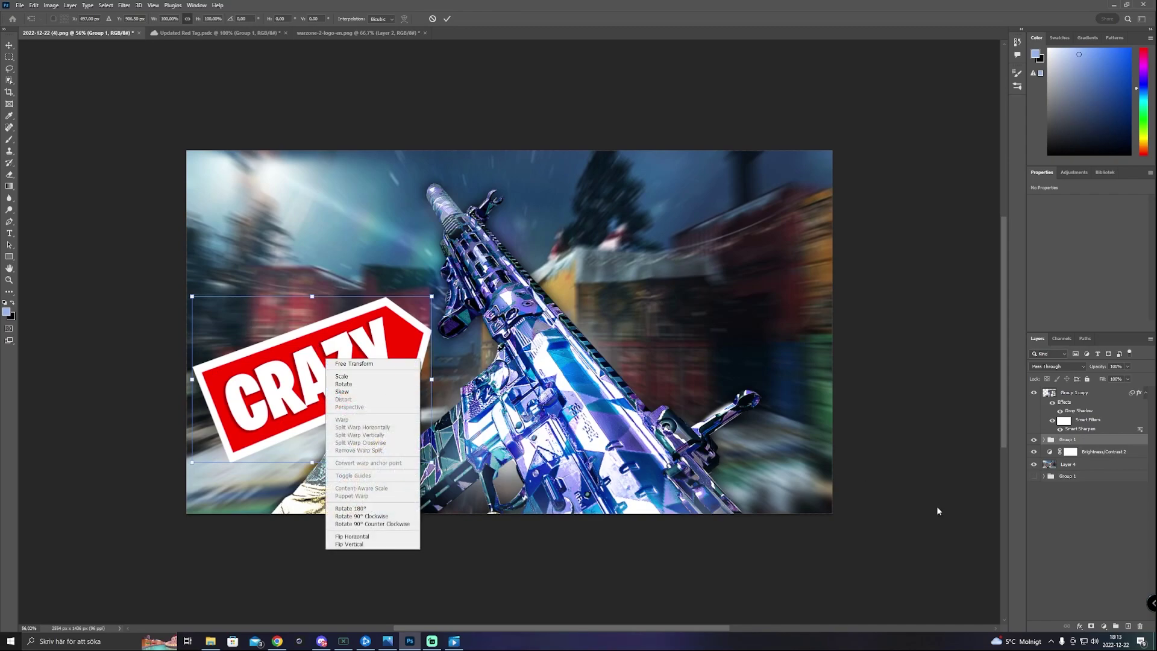
key("Escape")
key("Escape")
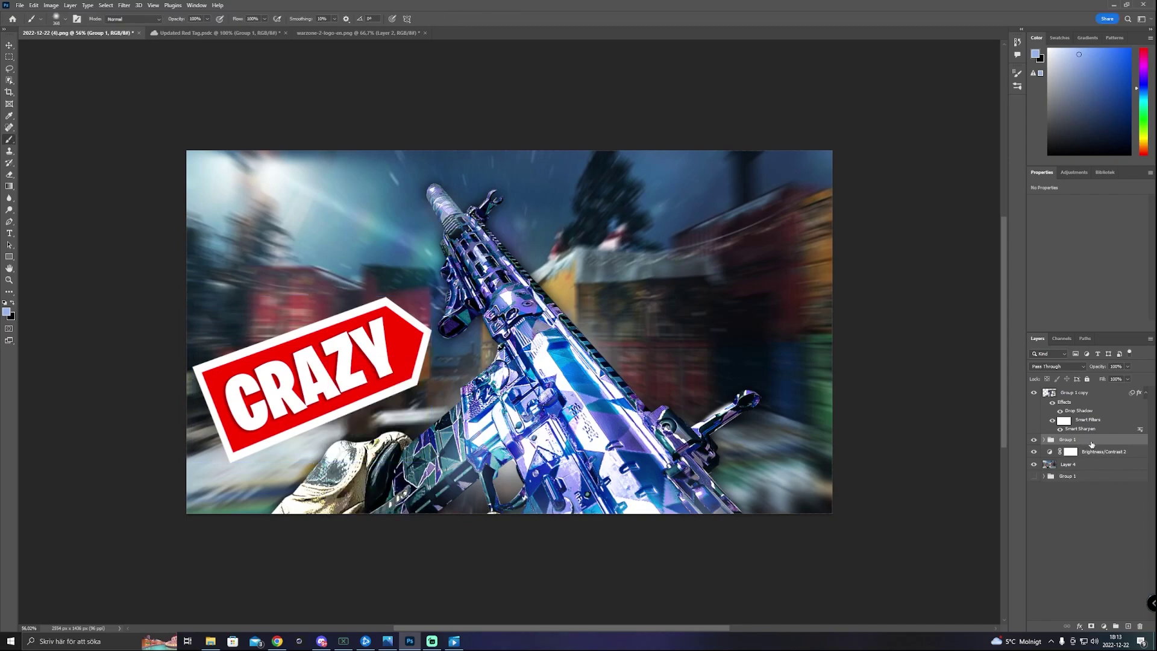
Convert the CRAZY tag group to a smart object and apply a Perspective transform that narrows its arrow end.
right_click(1093, 443)
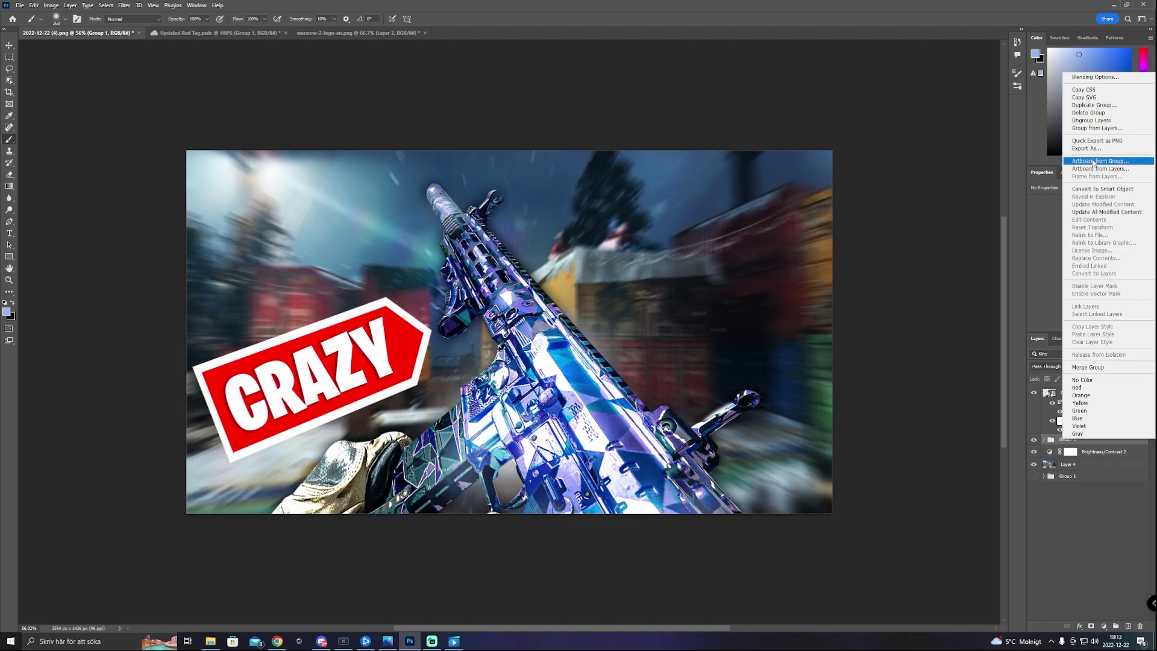
left_click(1116, 191)
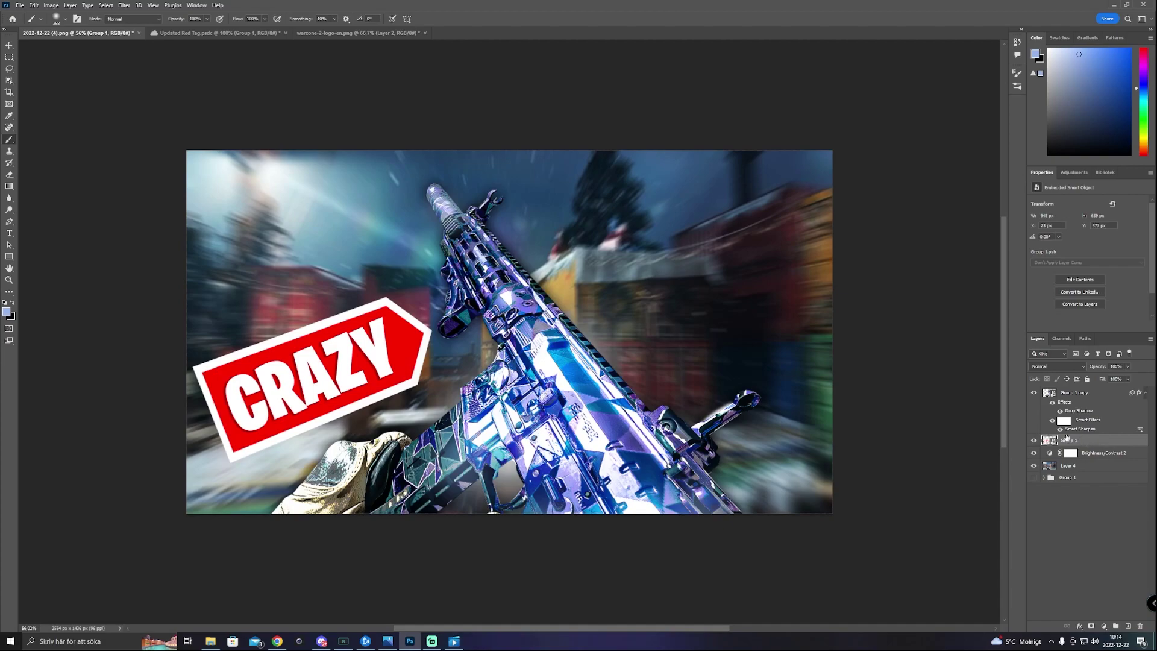
key("ctrl+t")
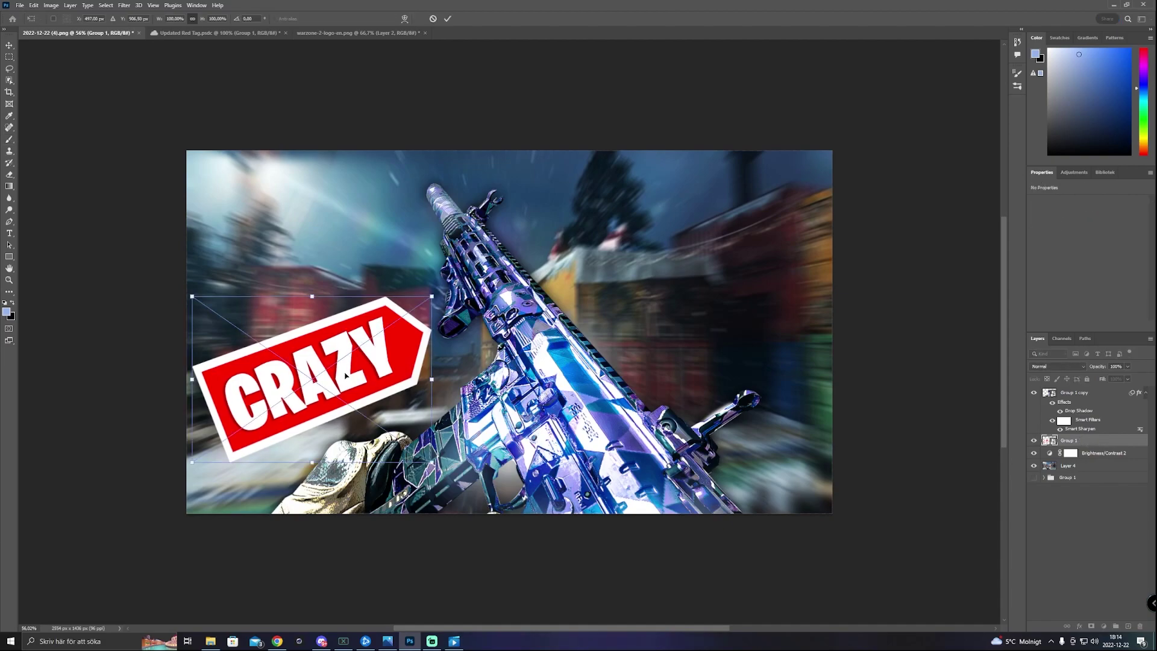
right_click(347, 364)
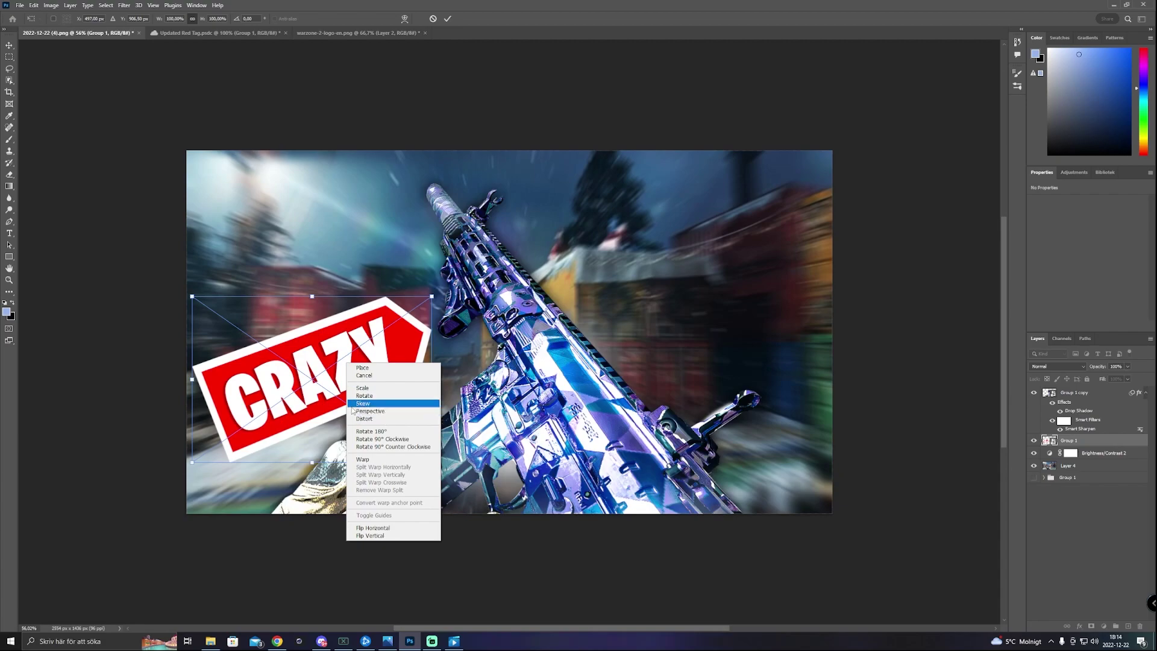
left_click(397, 414)
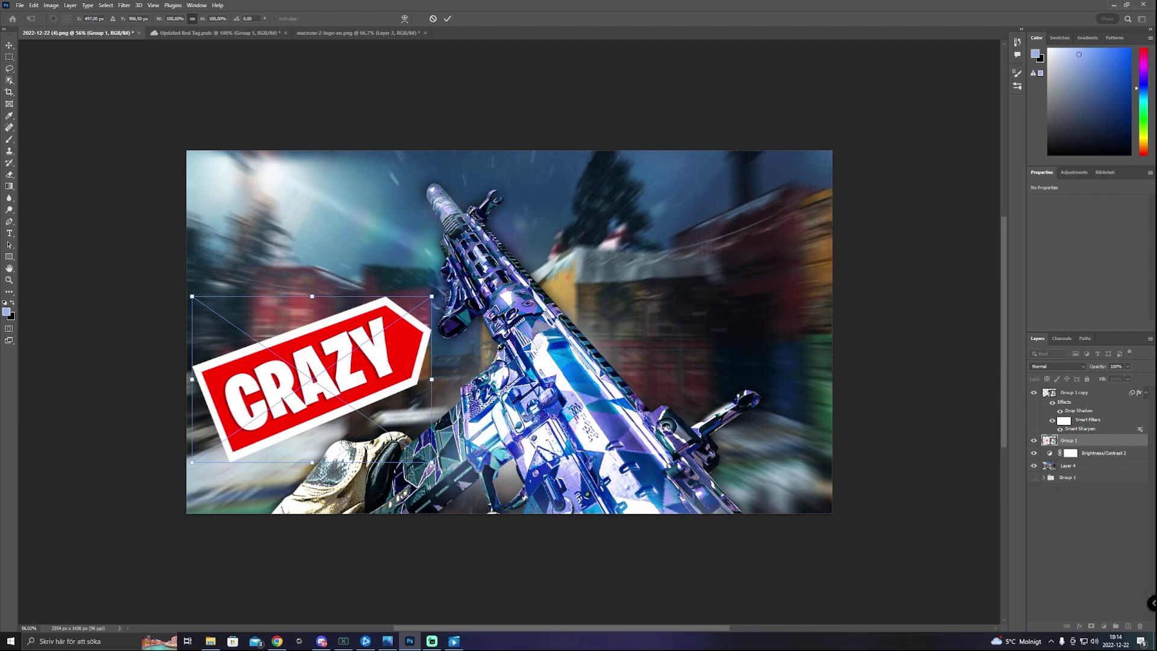
mouse_move(431, 462)
left_mouse_down()
mouse_move(429, 482)
mouse_move(418, 436)
left_mouse_up()
key("Return")
key("b")
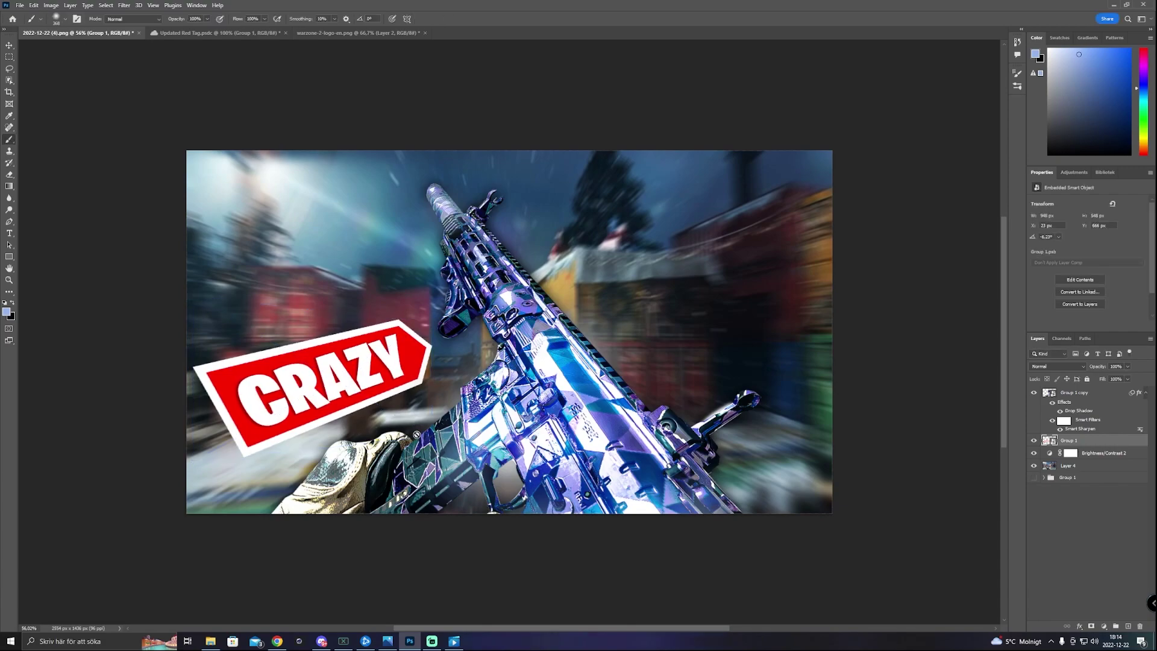
Apply a second, slight Perspective transform to the CRAZY tag, stretching its lower edge a little outward.
key("ctrl+t")
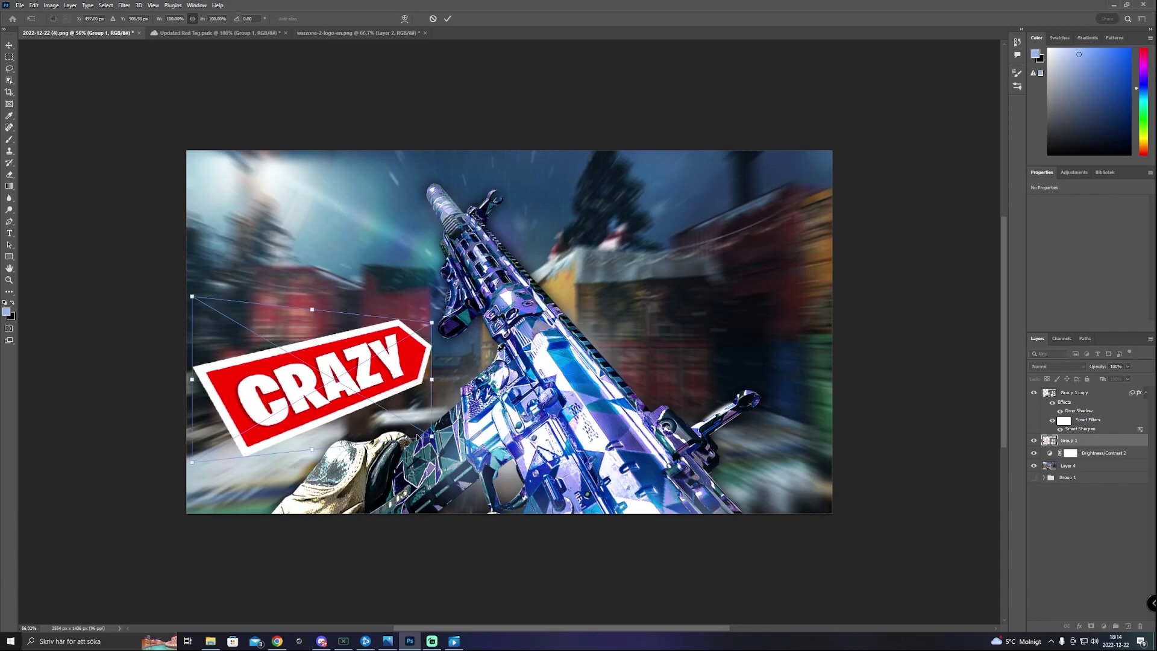
right_click(369, 374)
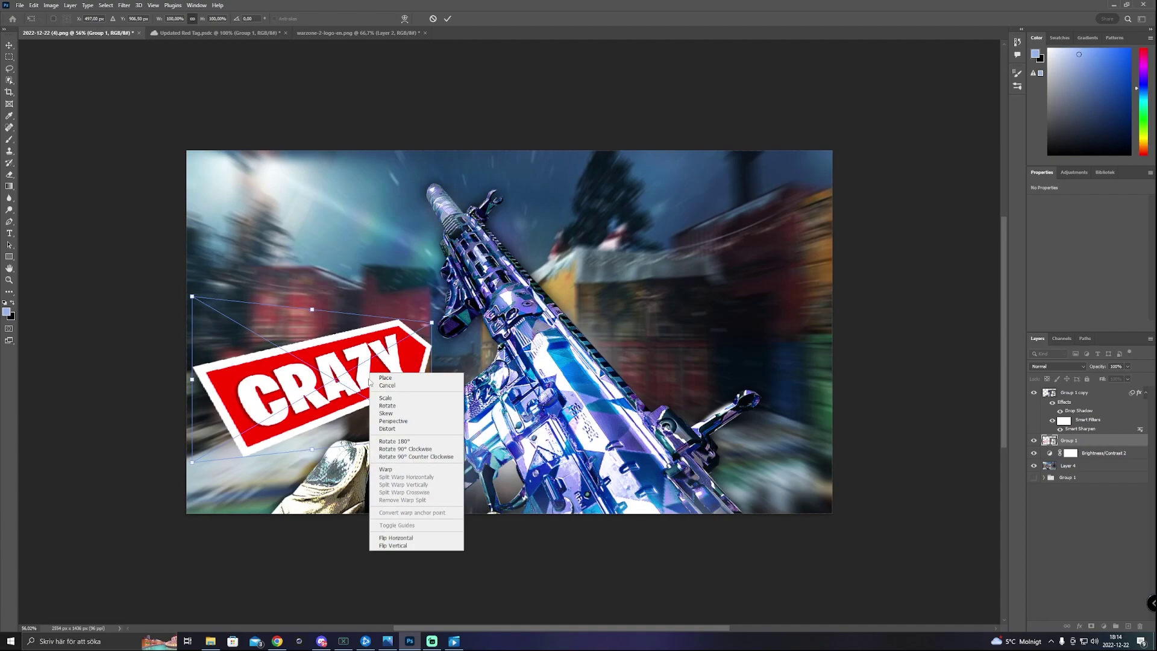
left_click(385, 422)
mouse_move(431, 435)
left_mouse_down()
mouse_move(449, 434)
mouse_move(436, 434)
left_mouse_up()
key("Return")
key("b")
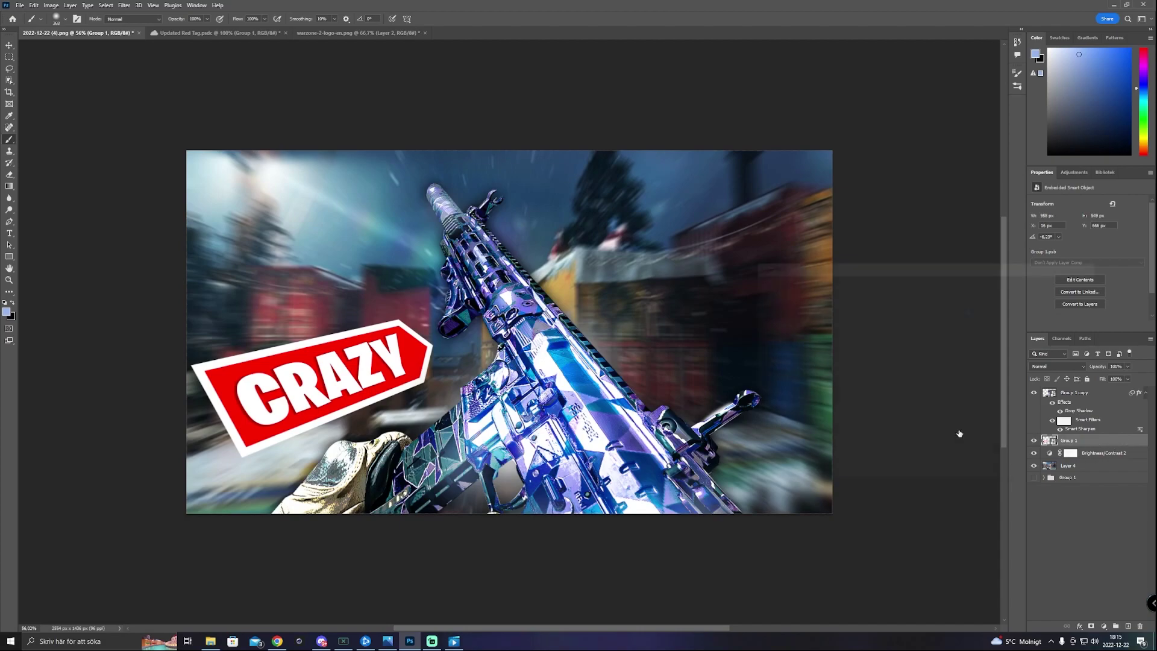
Add a black drop shadow to the CRAZY tag smart object at 100% opacity with 0 px distance and spread.
double_click(1102, 440)
left_click(762, 435)
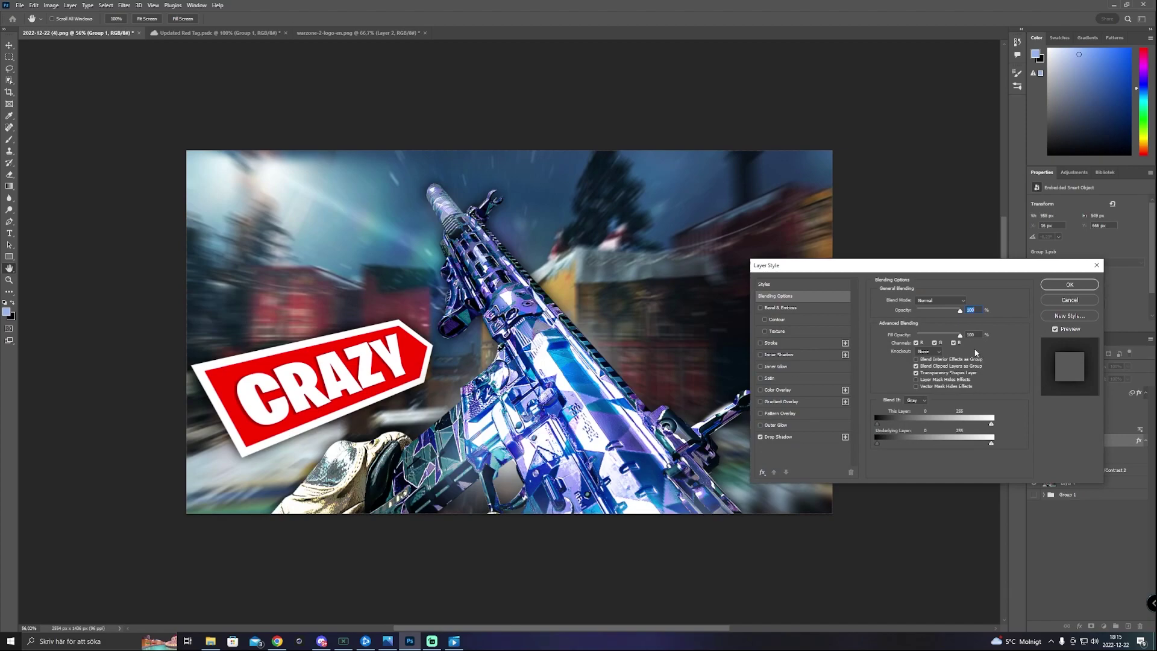
left_click(783, 436)
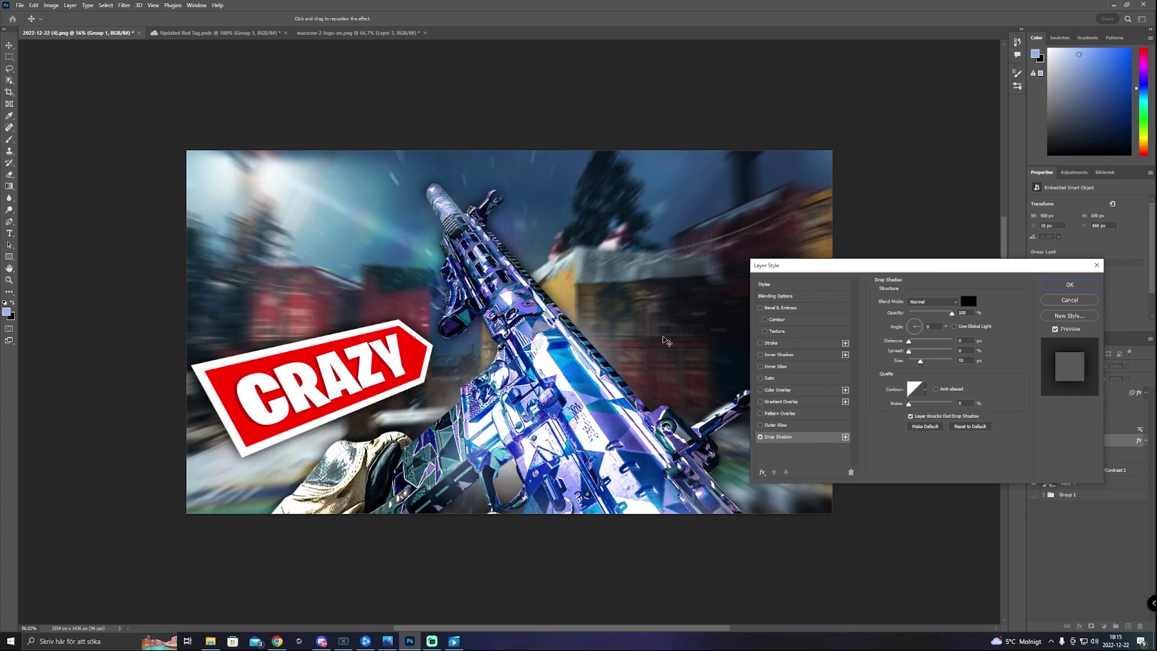
left_click(1070, 285)
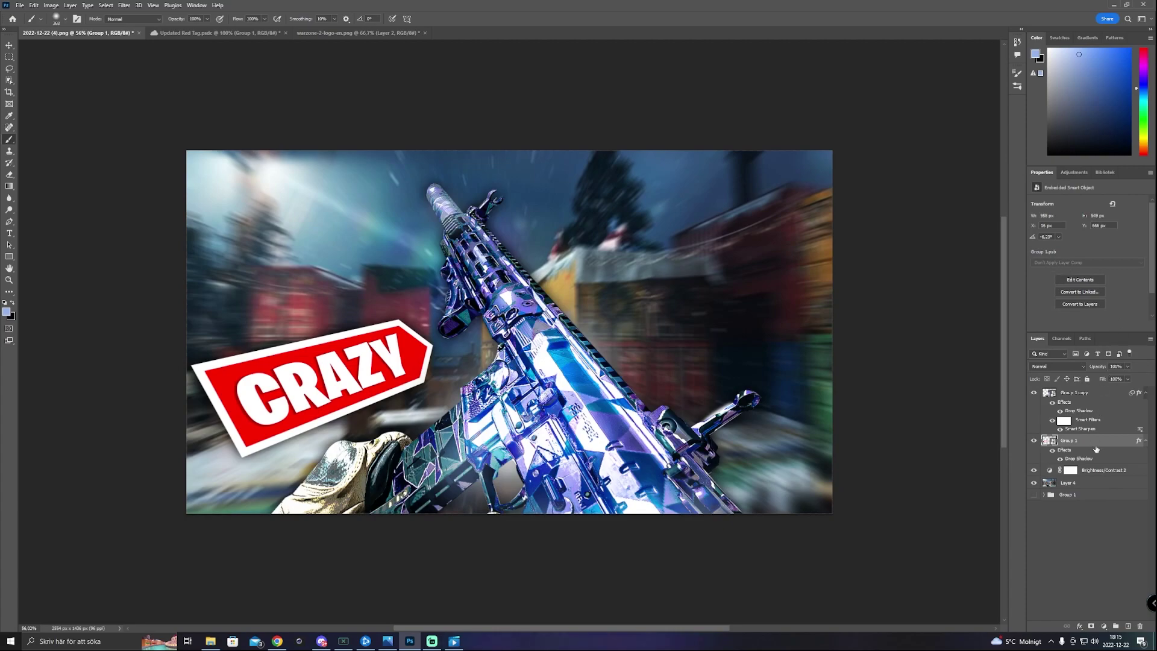
Add a new layer above the CRAZY tag and set up a soft white brush about as large as the tag's height.
left_click(1128, 626)
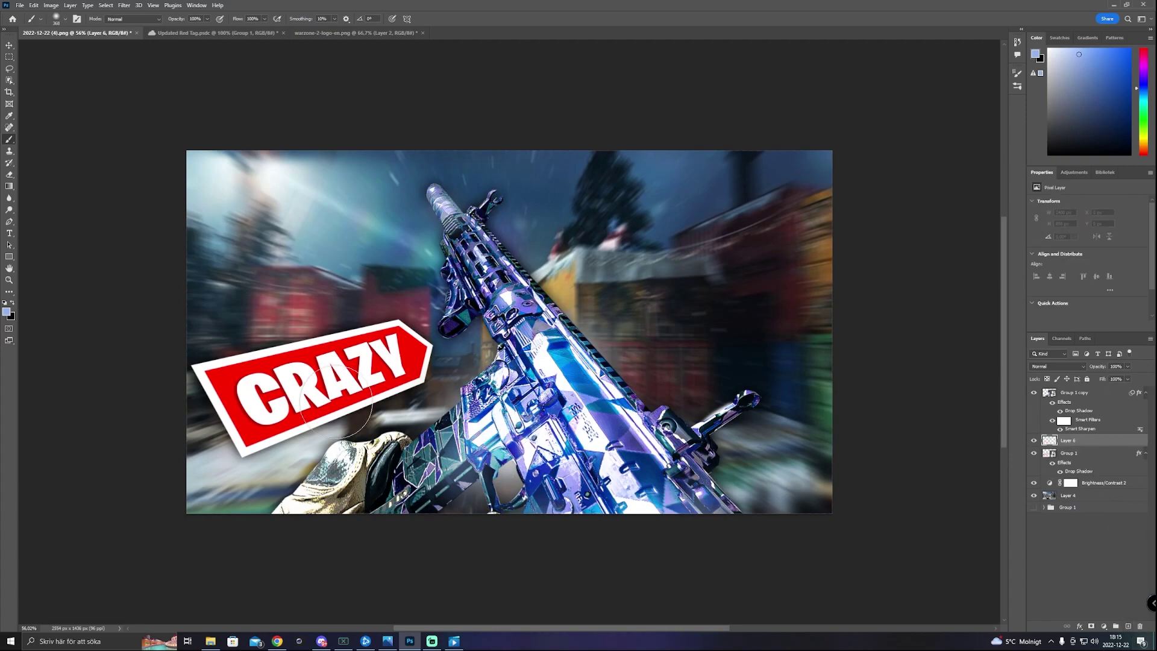
left_click(214, 374)
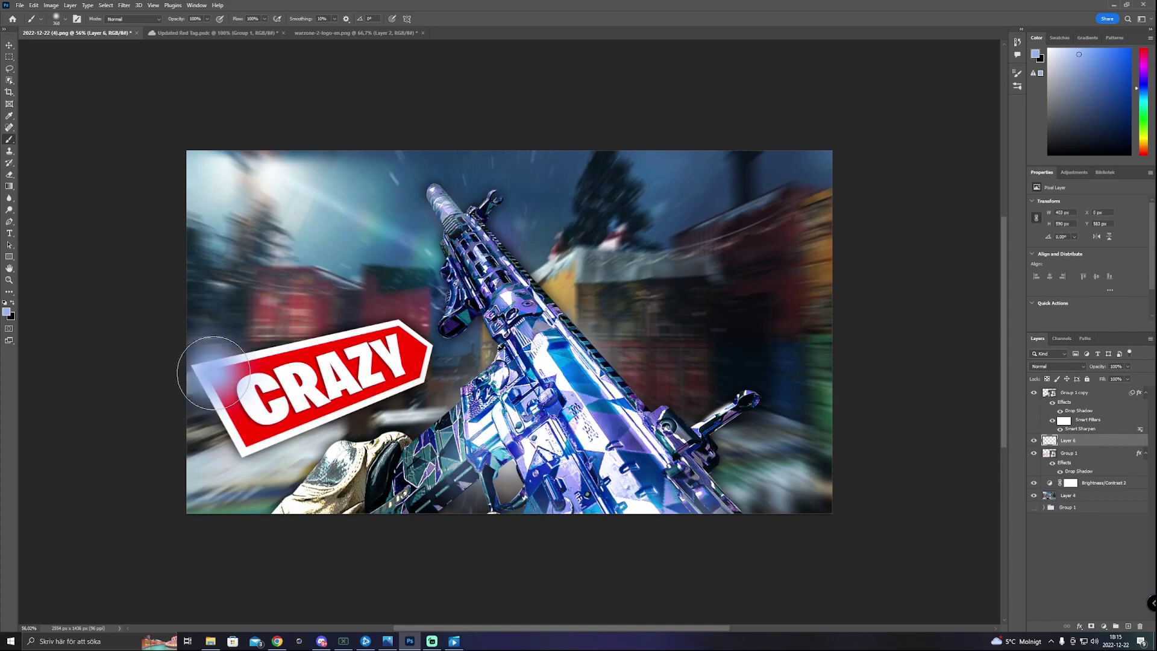
left_click(1048, 49)
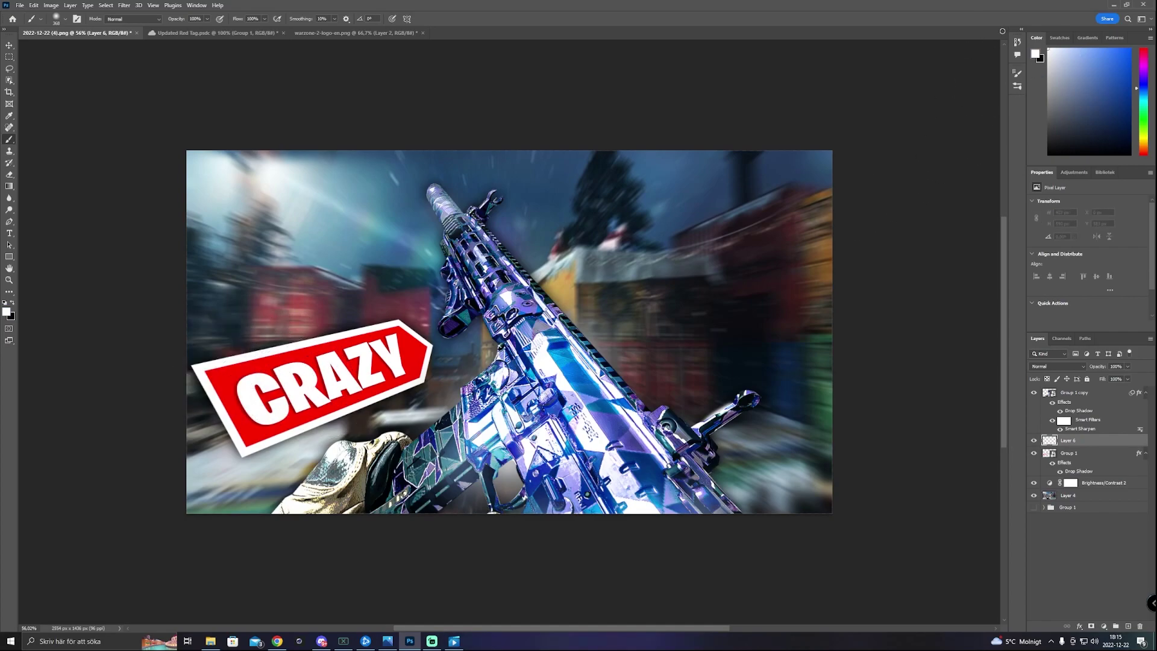
right_click(227, 370, "ctrl")
right_click(213, 340)
right_click(158, 330, "ctrl")
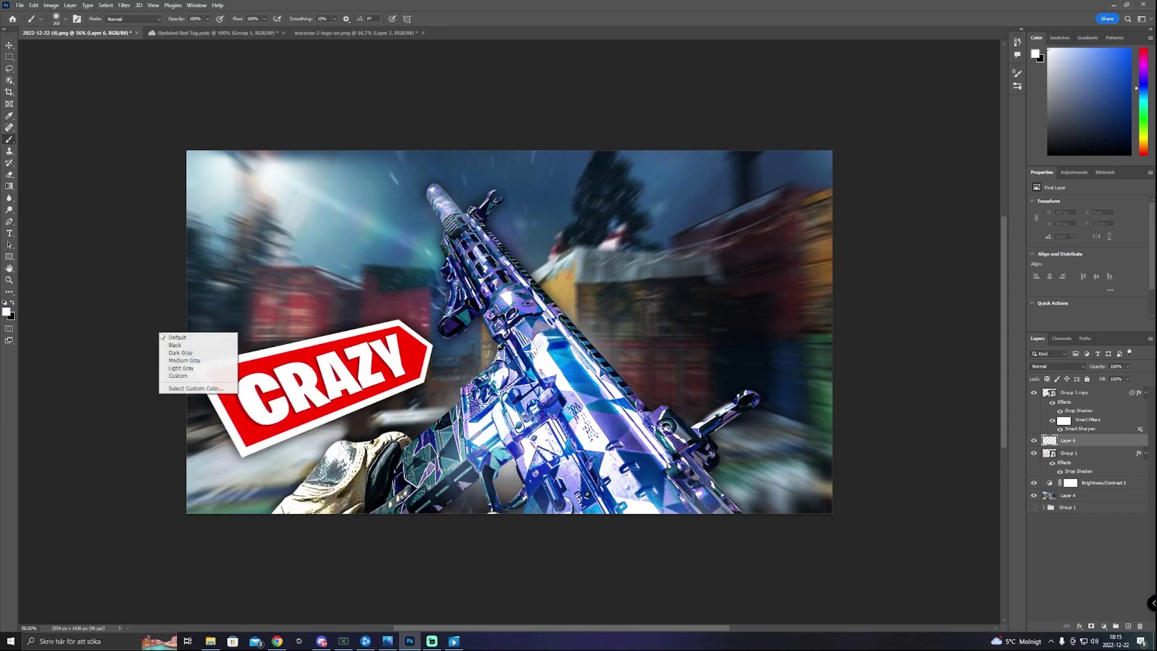
key("Escape")
left_click_drag(205, 330, 248, 332)
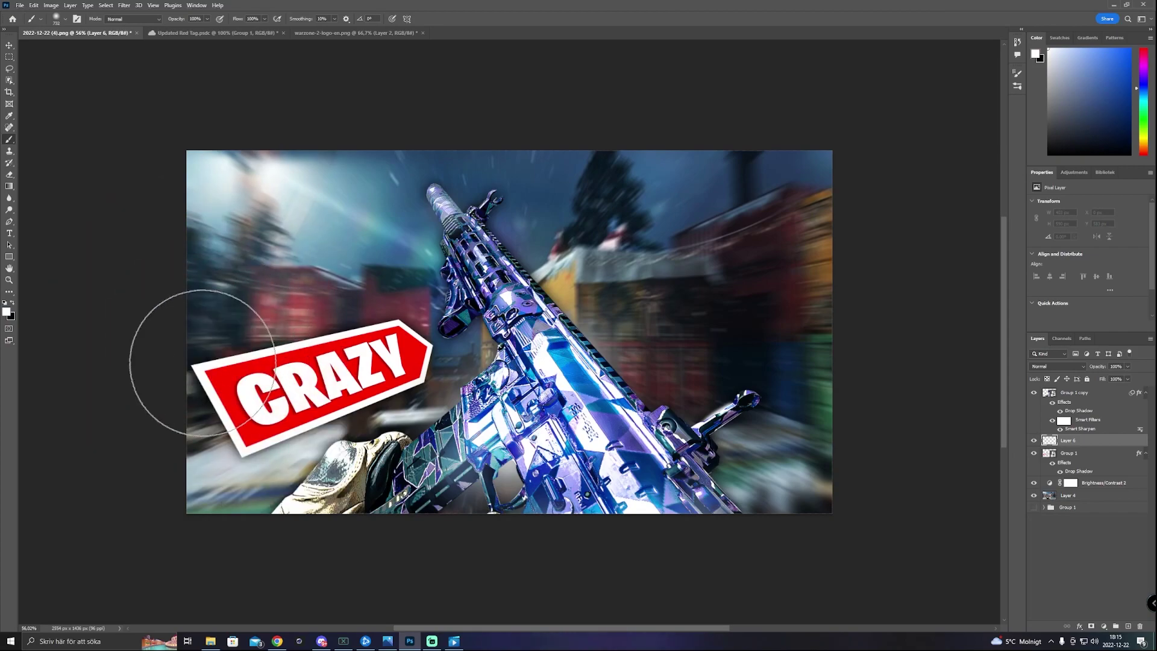
Clip the new layer to the CRAZY tag and brush a soft white highlight onto the tag's flat end.
right_click(1091, 441)
left_click(1065, 230)
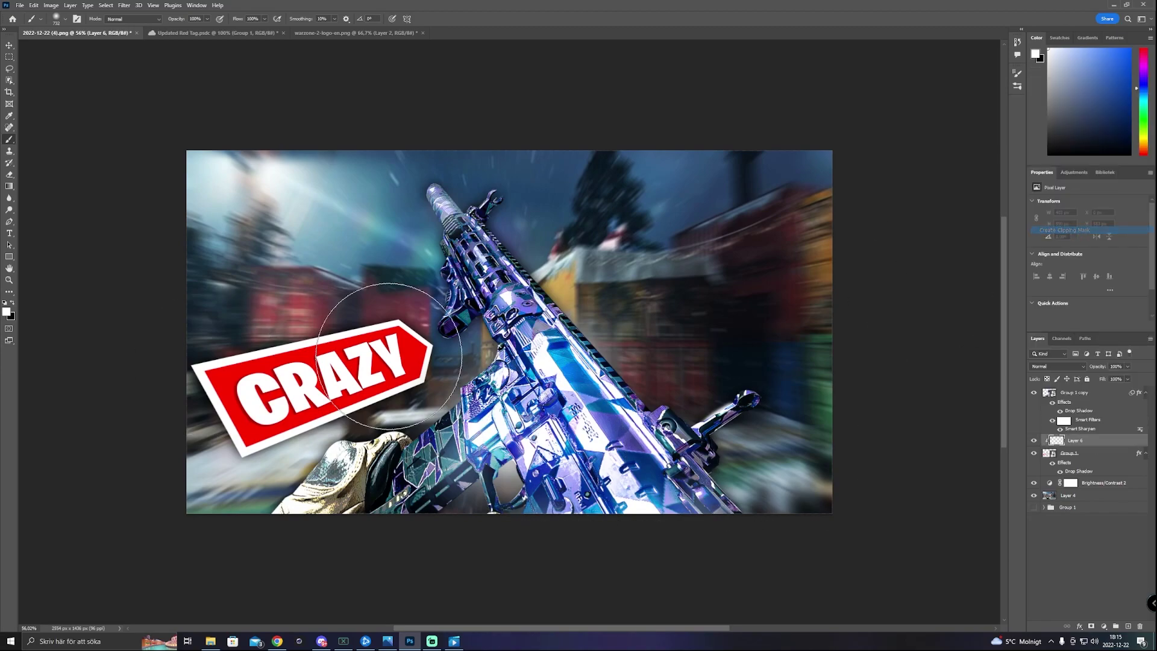
left_click(182, 354)
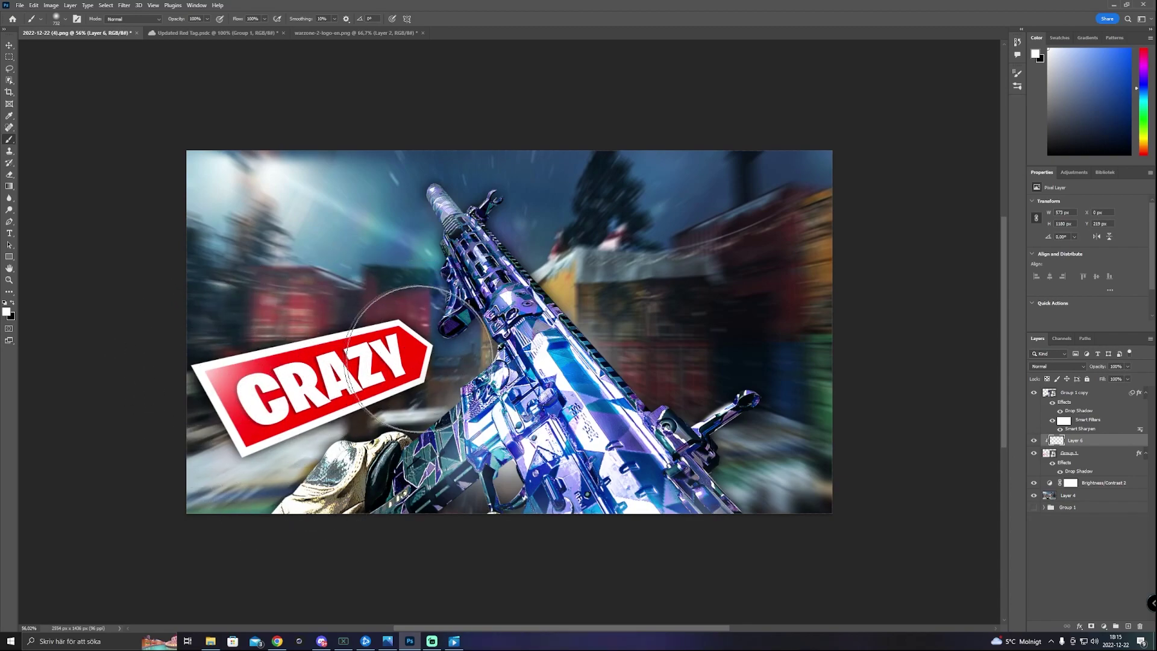
mouse_move(570, 356)
left_mouse_down()
mouse_move(627, 240)
mouse_move(715, 223)
left_mouse_up()
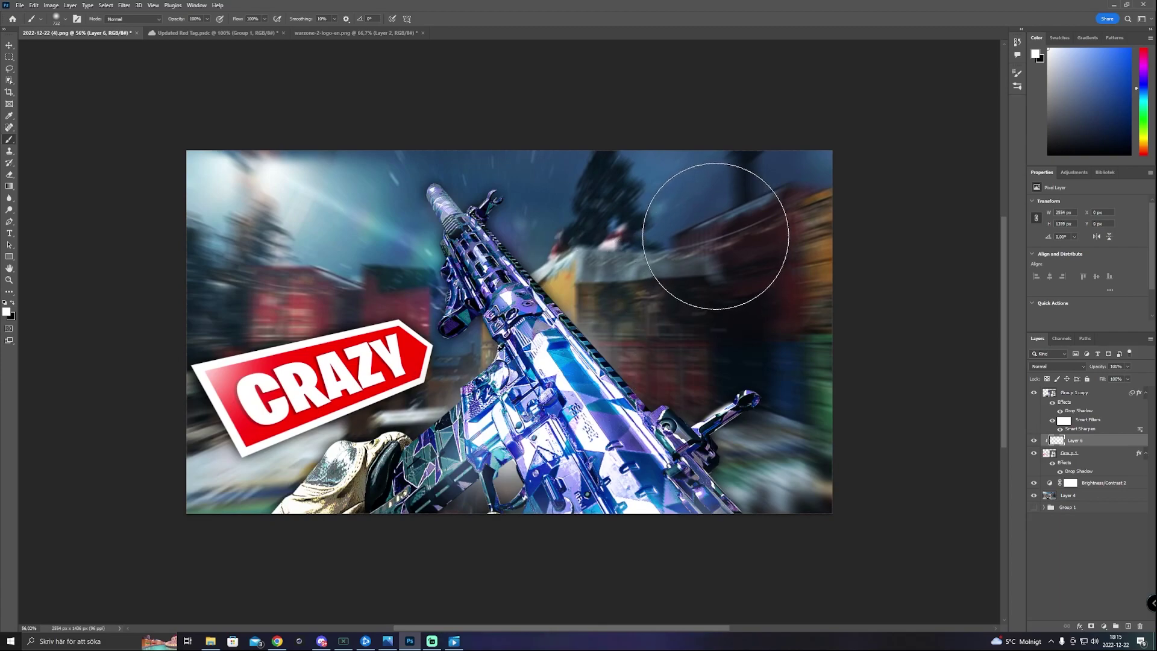
Brush soft white highlights onto the pointed end and the lower corner of the CRAZY tag.
mouse_move(354, 212)
left_mouse_down()
mouse_move(589, 194)
mouse_move(666, 212)
mouse_move(638, 295)
mouse_move(525, 219)
mouse_move(527, 202)
mouse_move(446, 362)
mouse_move(330, 344)
left_mouse_up()
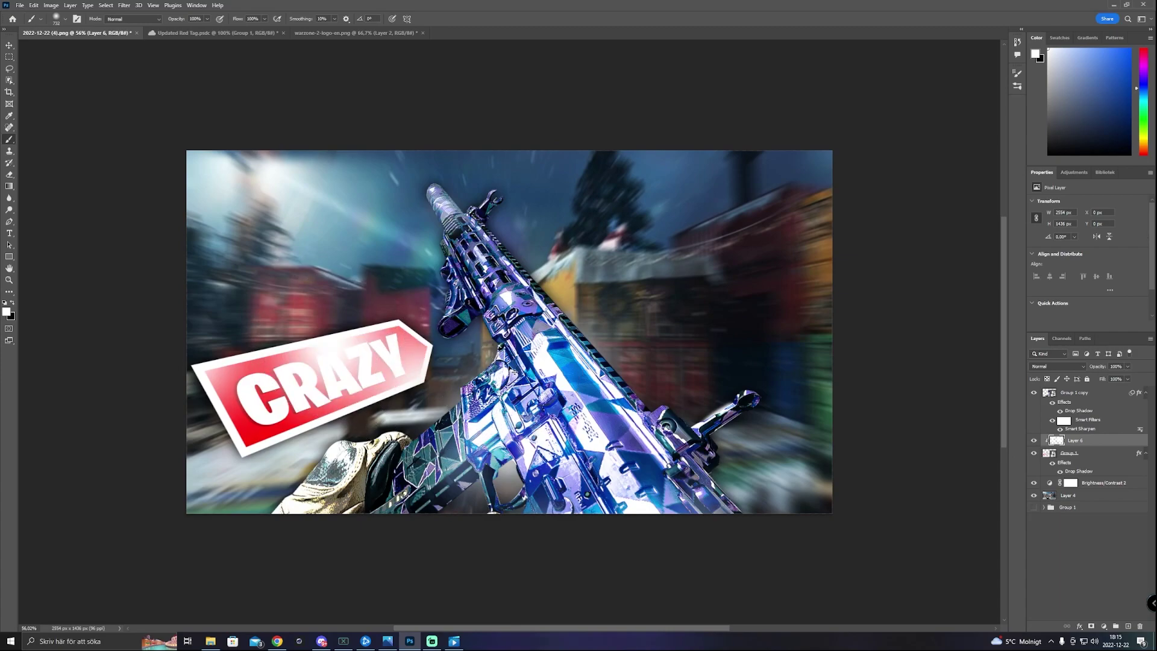
key("ctrl+z")
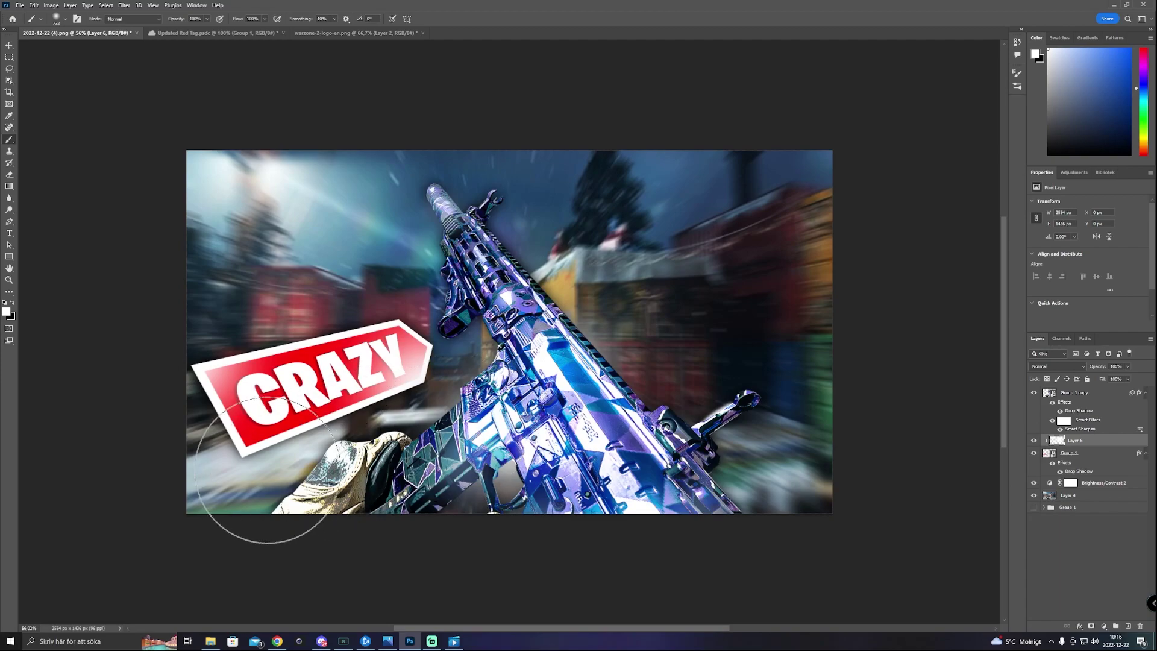
left_click(271, 504)
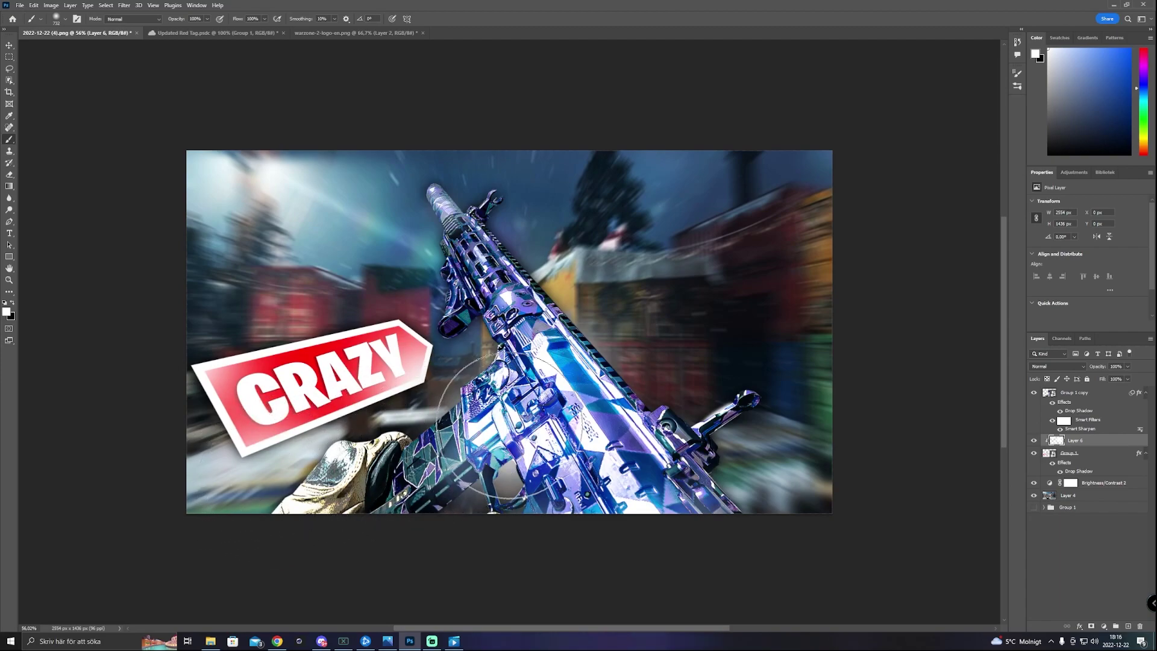
Set the tag's highlight layer to Linear Dodge (Add) blending and lower its opacity slightly.
left_click(1084, 370)
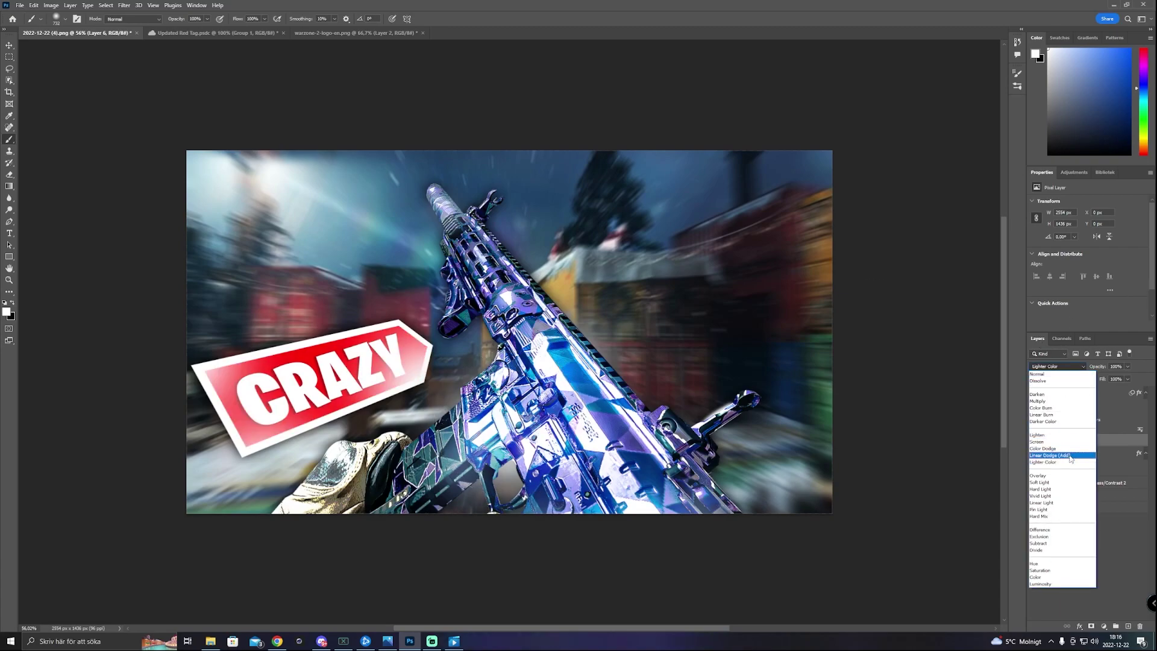
left_click(1071, 456)
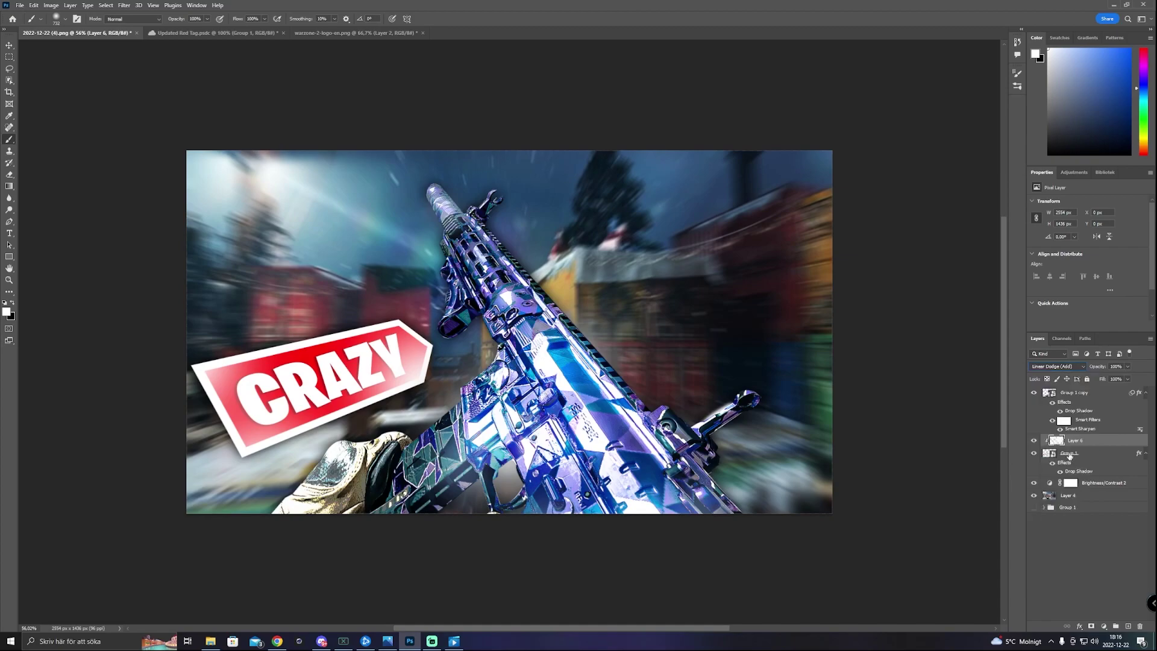
left_click(1127, 379)
left_click_drag(1109, 381, 1124, 377)
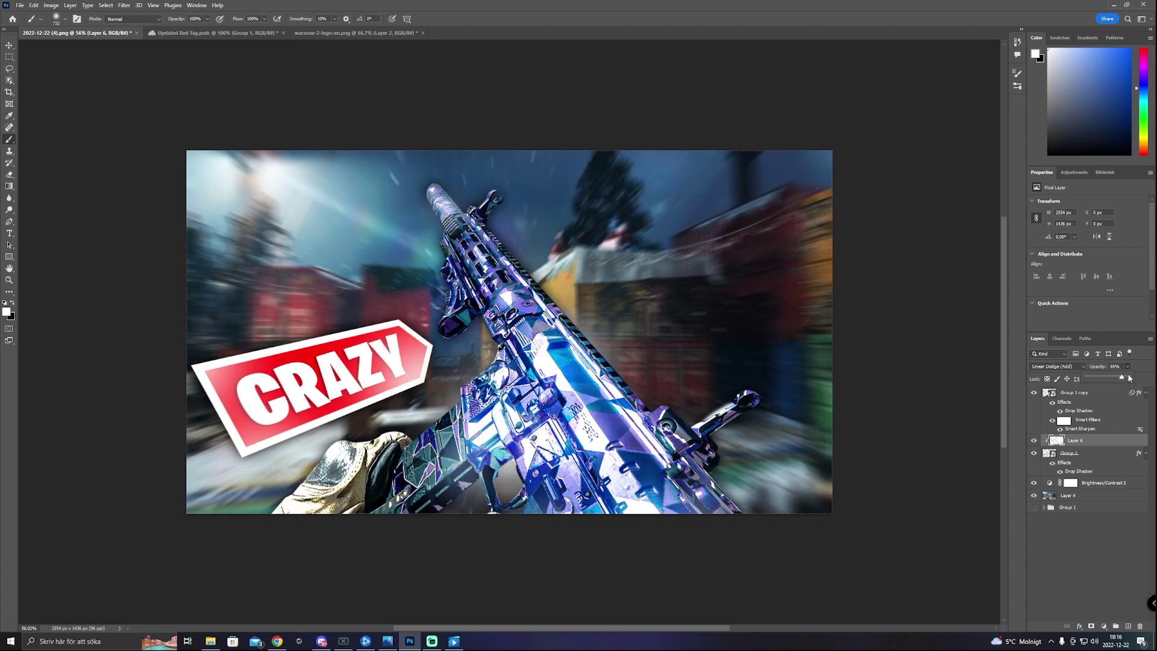
left_click(1117, 312)
In the Warzone logo document, select only the WARZONE 2.0 part of the logo layer with the Object Selection tool and duplicate it to a new layer.
left_click(329, 33)
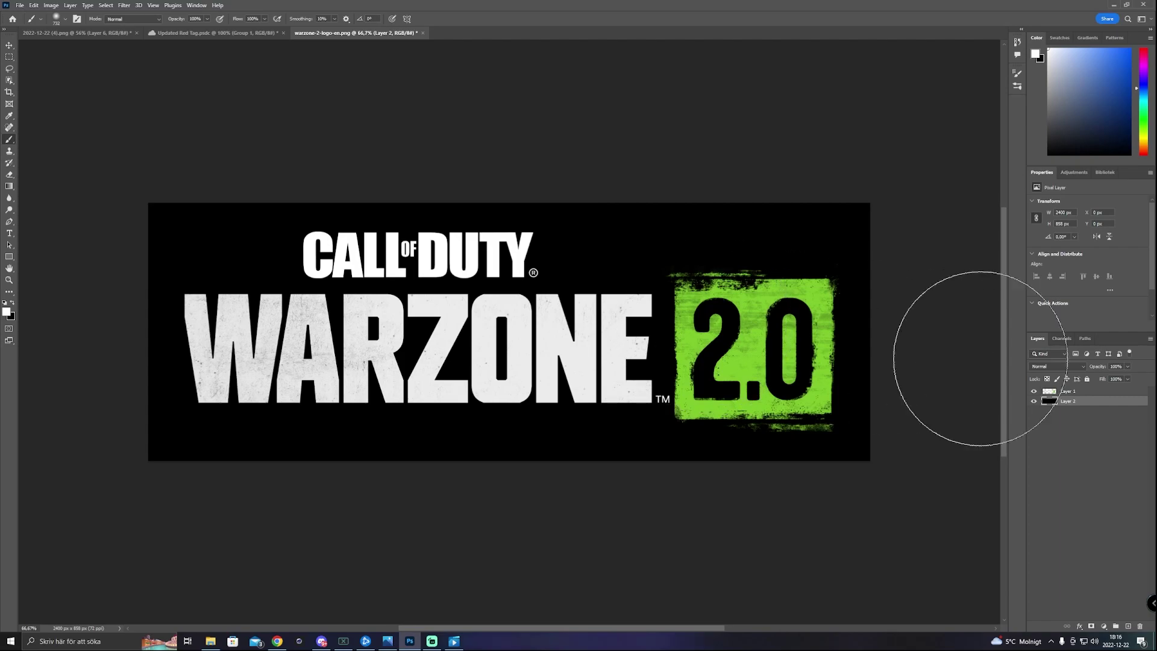
left_click(1089, 393)
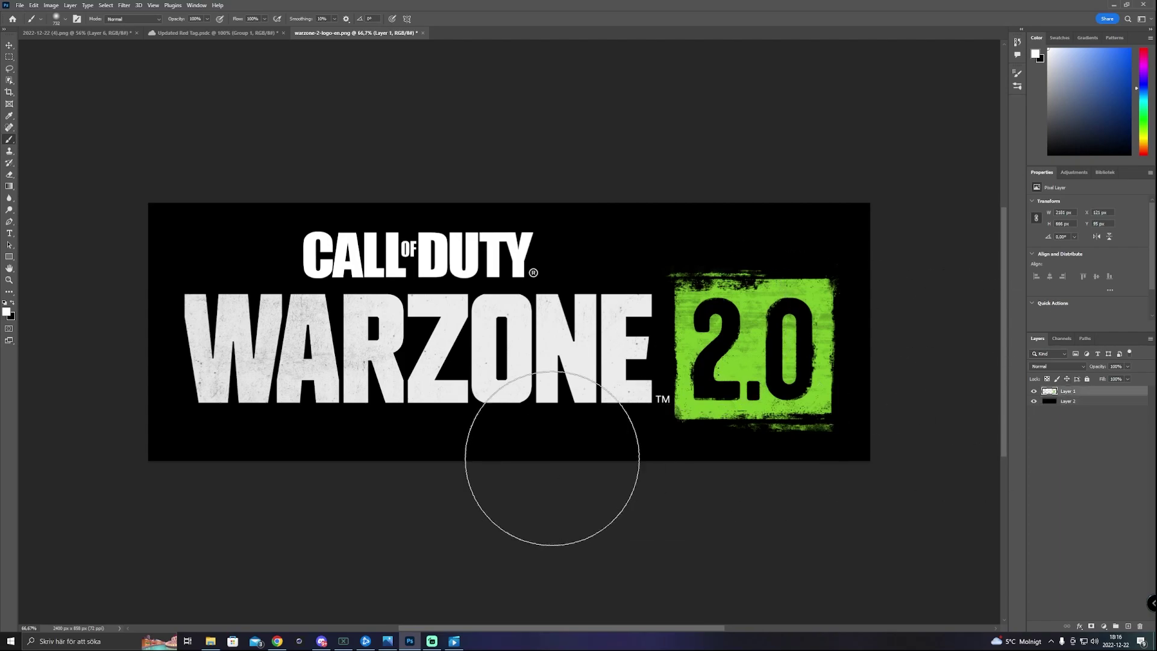
left_click(9, 80)
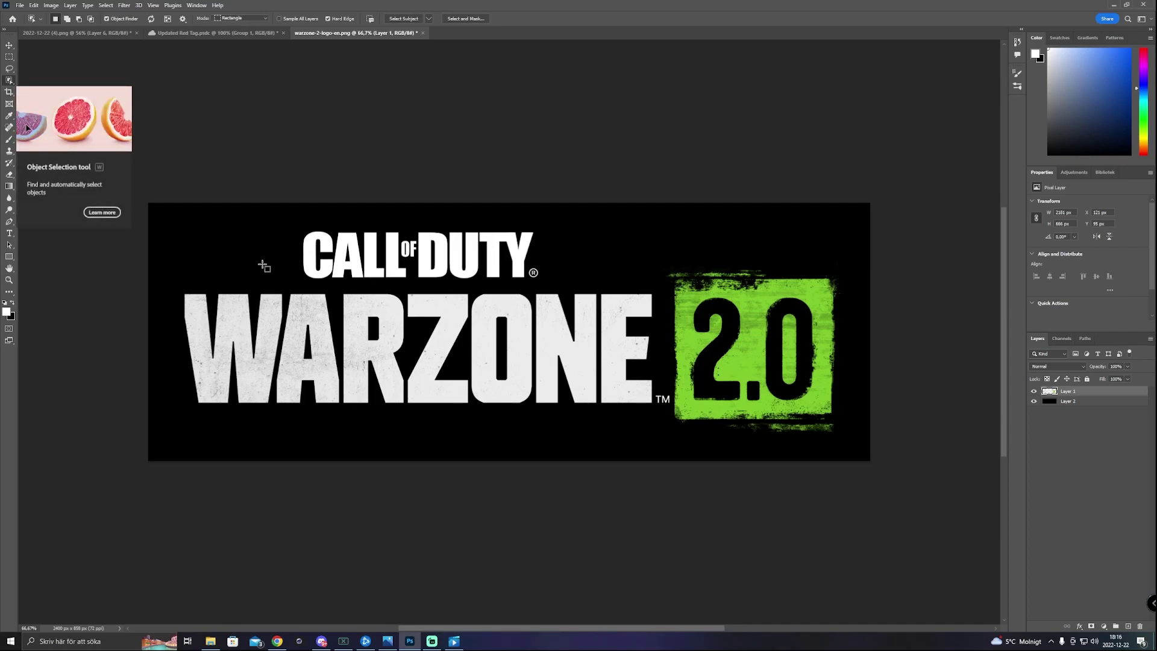
left_click_drag(164, 215, 851, 442)
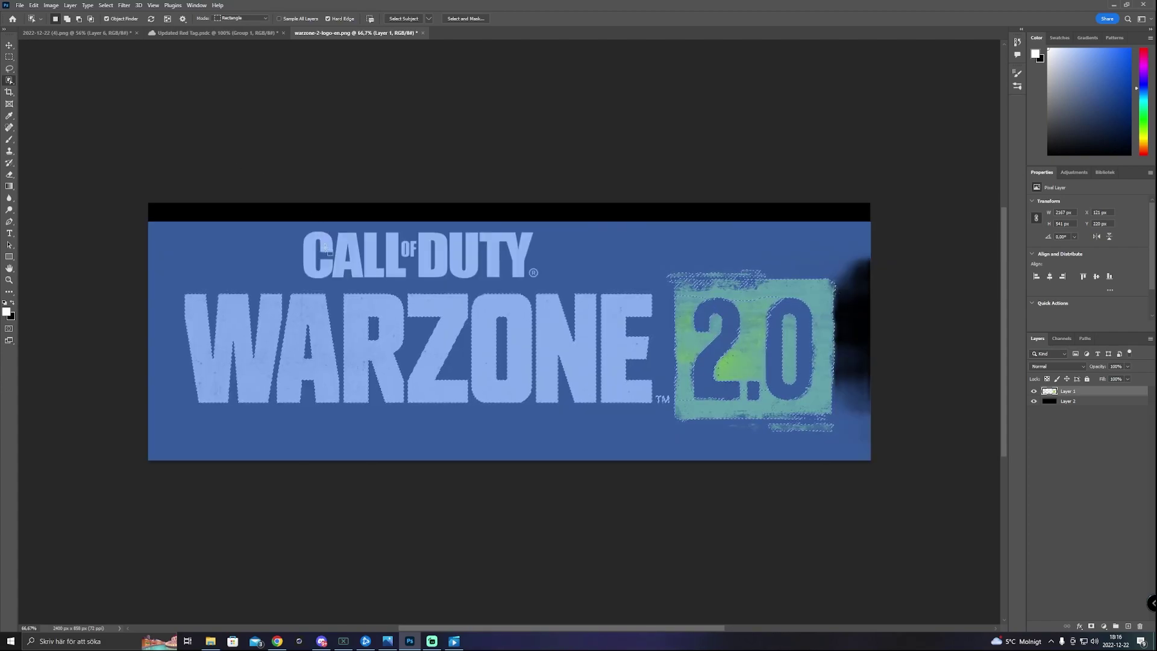
key("ctrl+d")
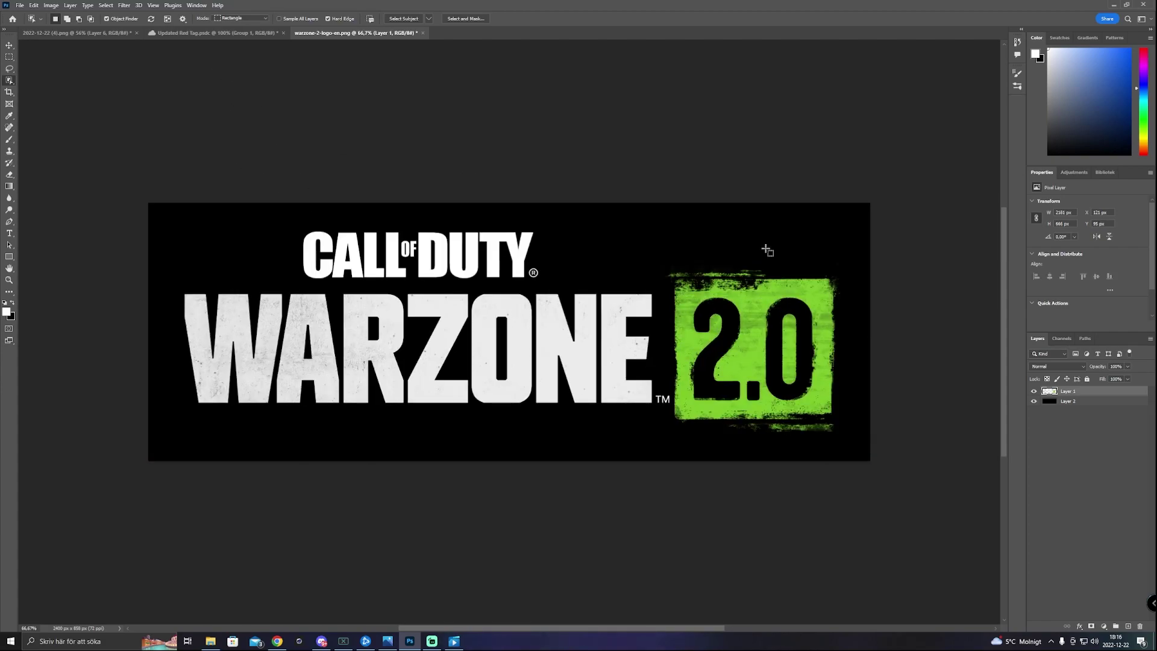
left_click(1034, 401)
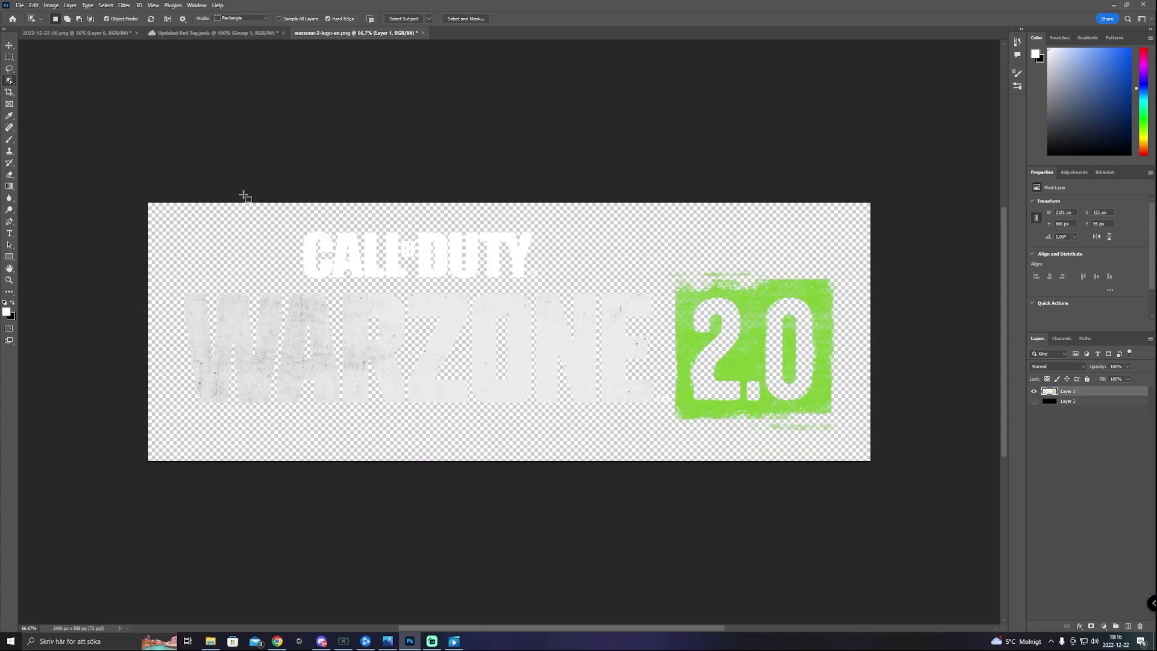
left_click_drag(422, 320, 848, 441)
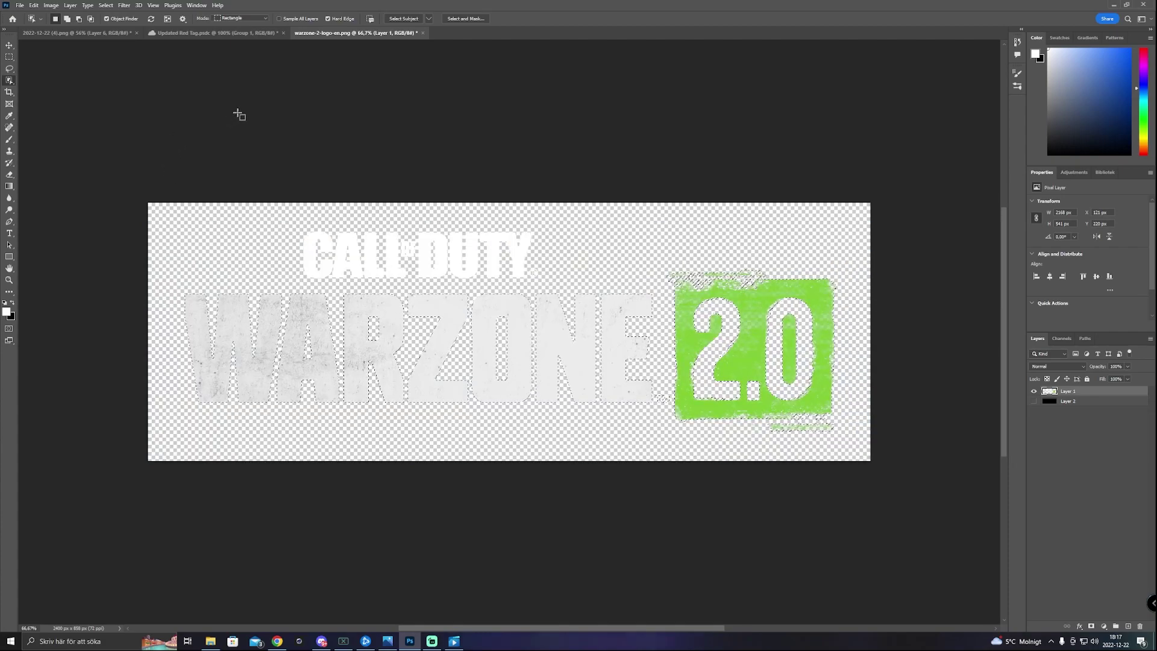
key("ctrl+j")
Show the black backdrop layer and hide the full-logo layer so only the WARZONE 2.0 copy shows over black.
left_click(1034, 410)
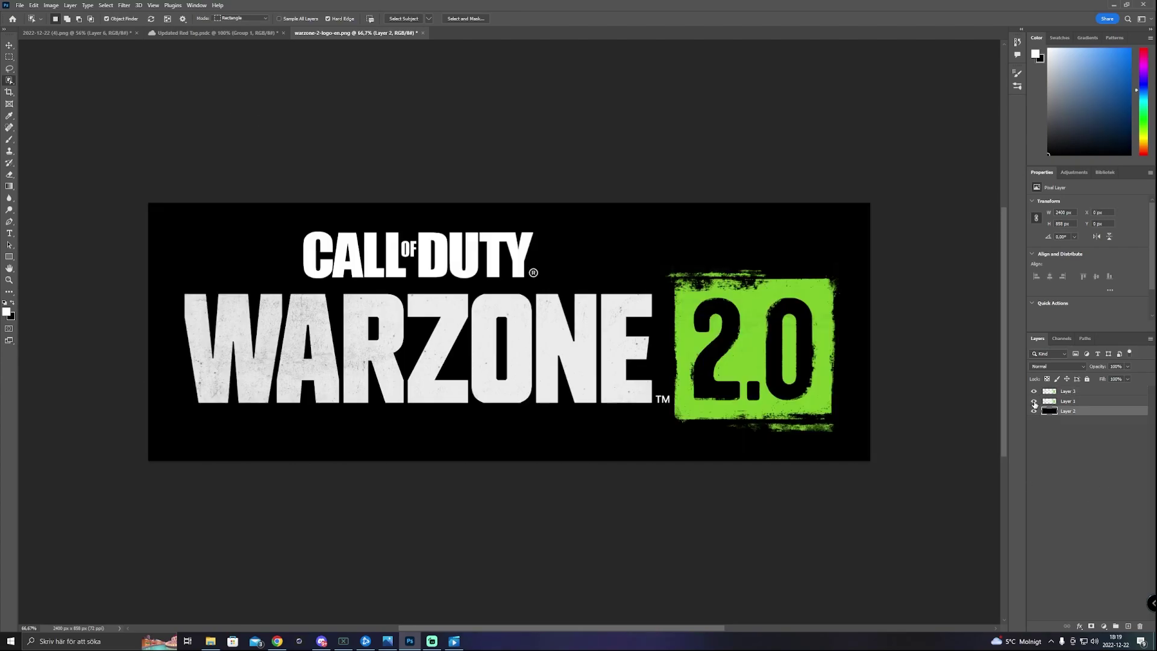
left_click(1034, 391)
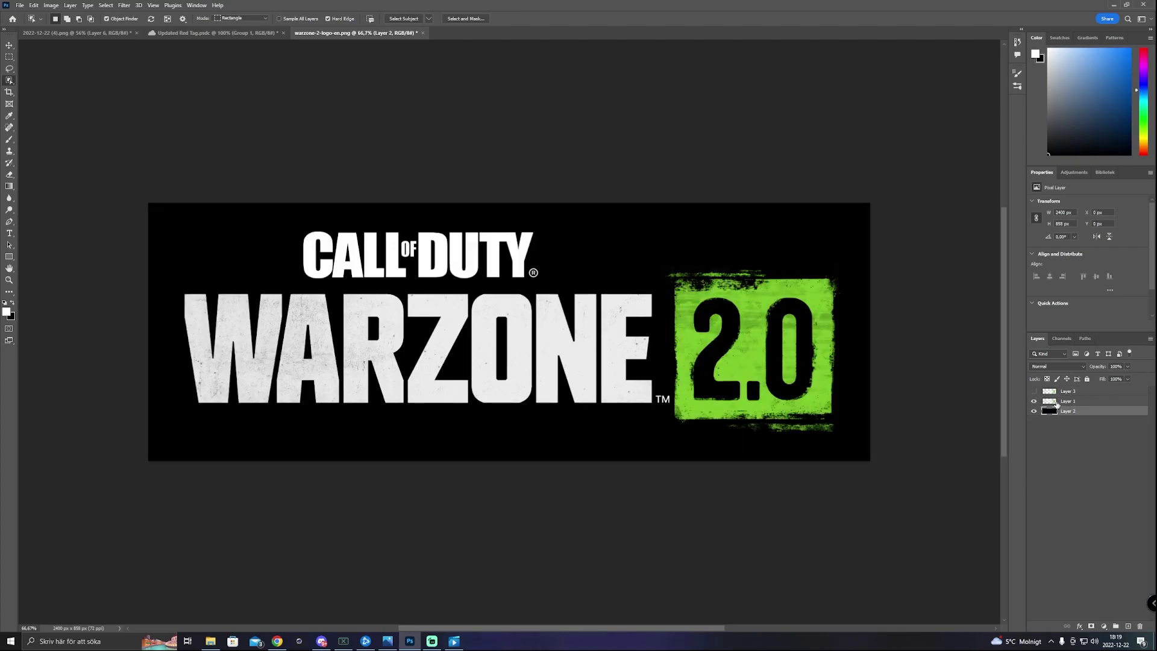
left_click(1034, 391)
left_click(1033, 401)
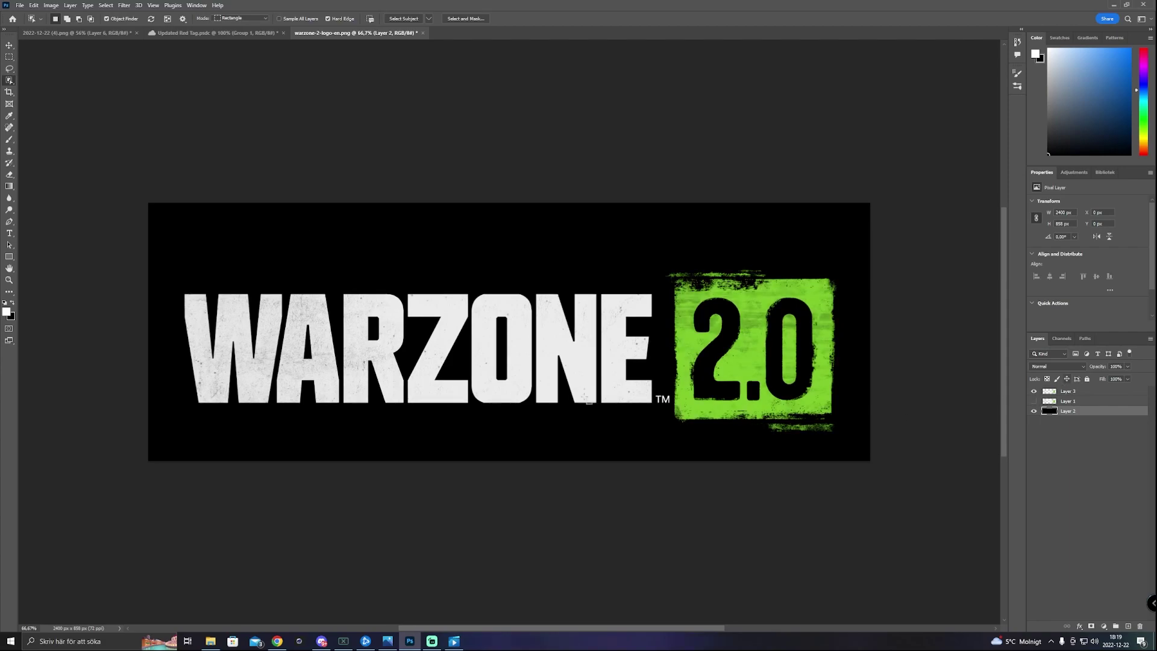
Copy the separated WARZONE 2.0 logo into the gun composition as a new layer above the gun.
left_click(1093, 391)
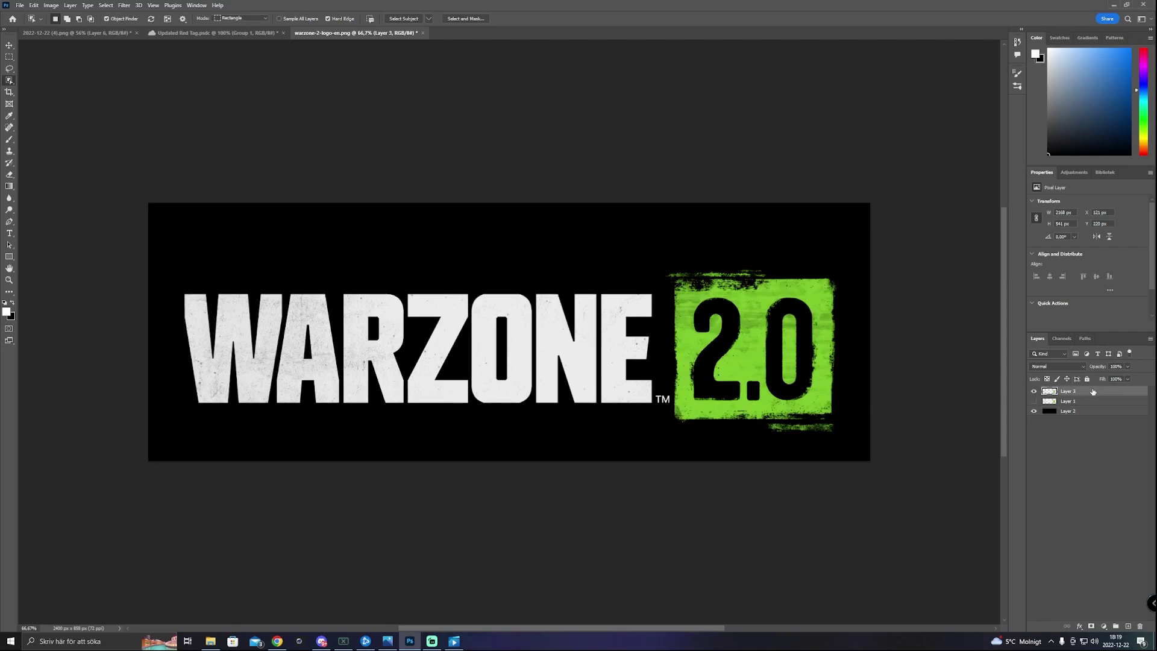
left_click(98, 32)
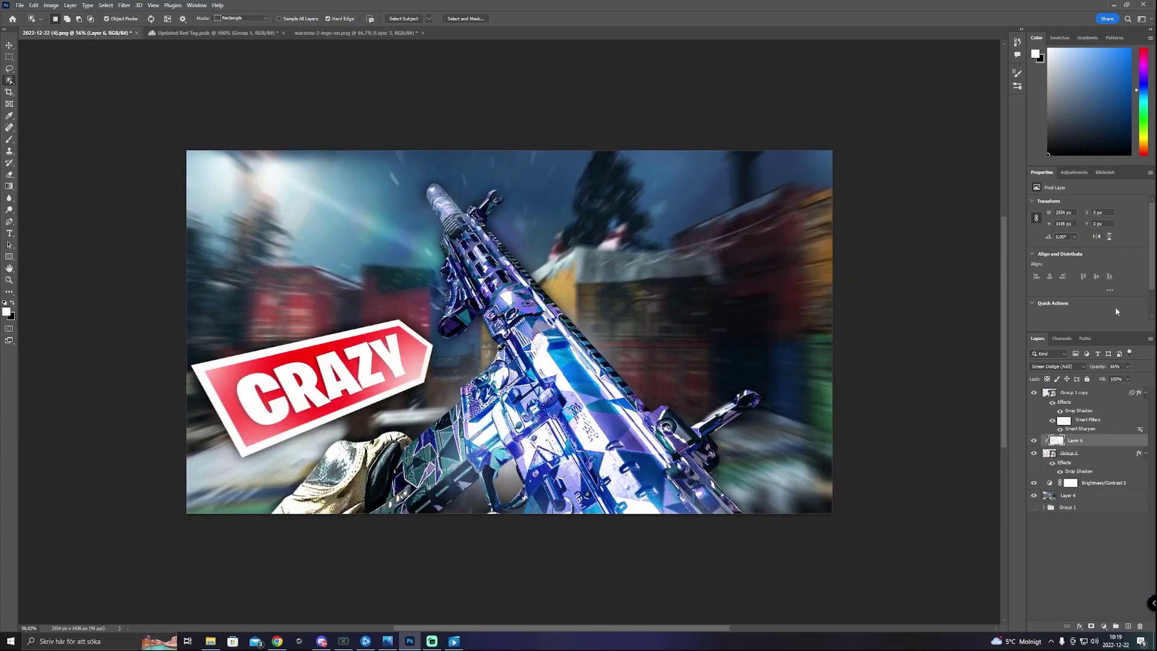
left_click(1089, 396)
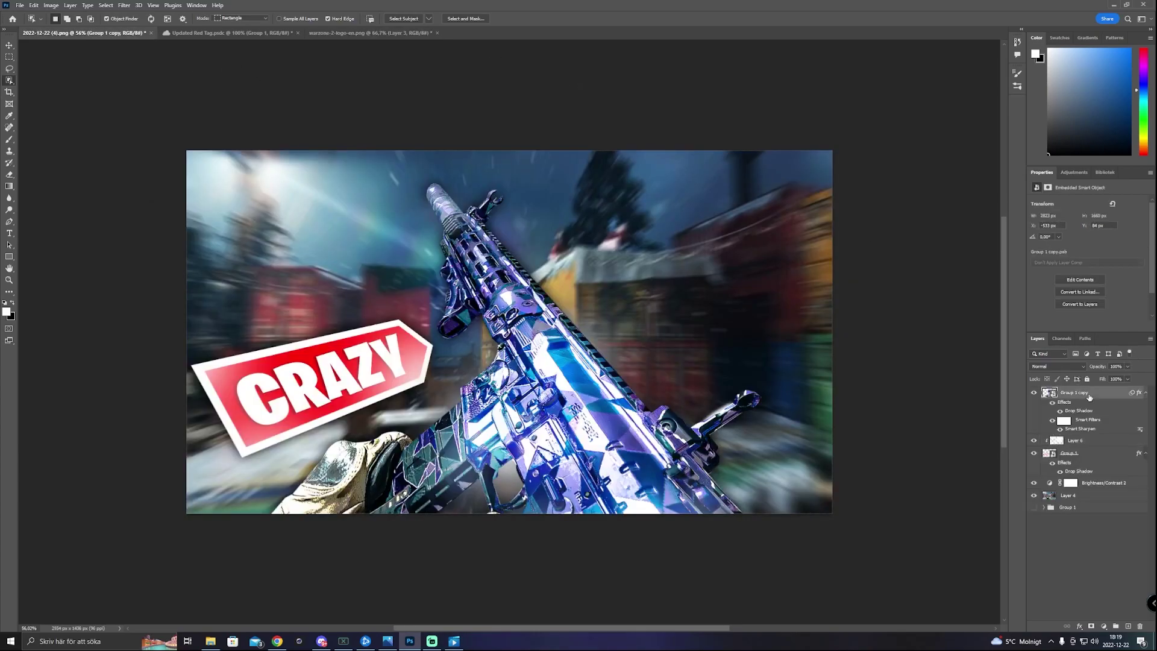
key("ctrl+v")
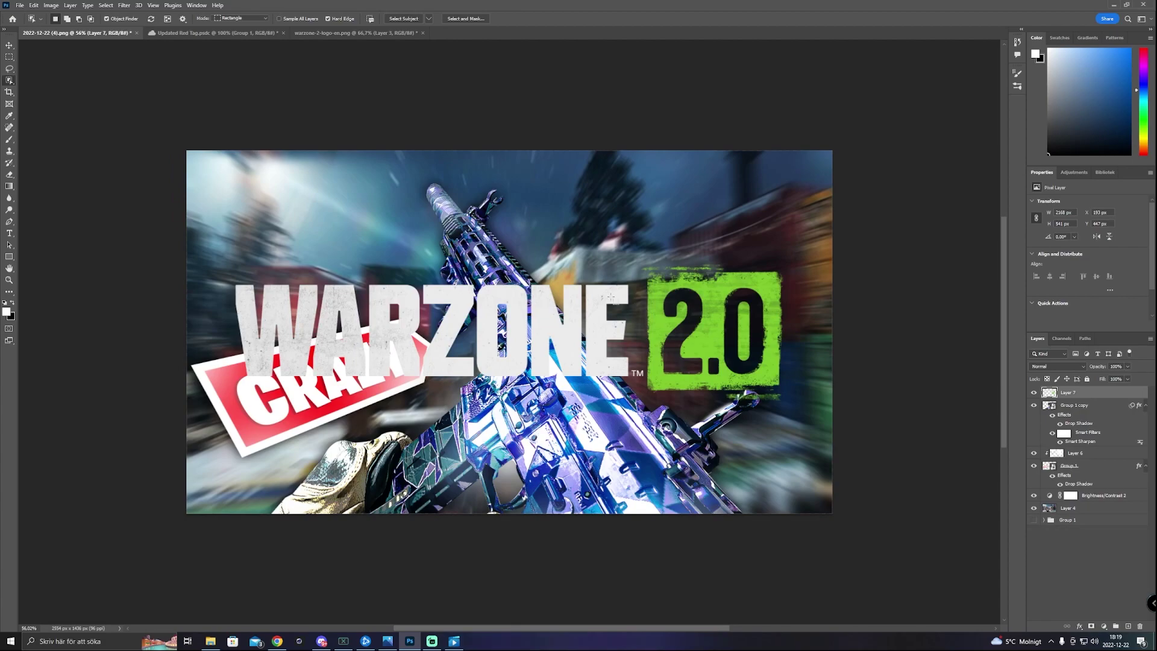
Scale the WARZONE 2.0 logo to about 50%, tilt it slightly clockwise and place it in the image's upper right area.
key("ctrl+t")
left_click_drag(782, 399, 735, 237)
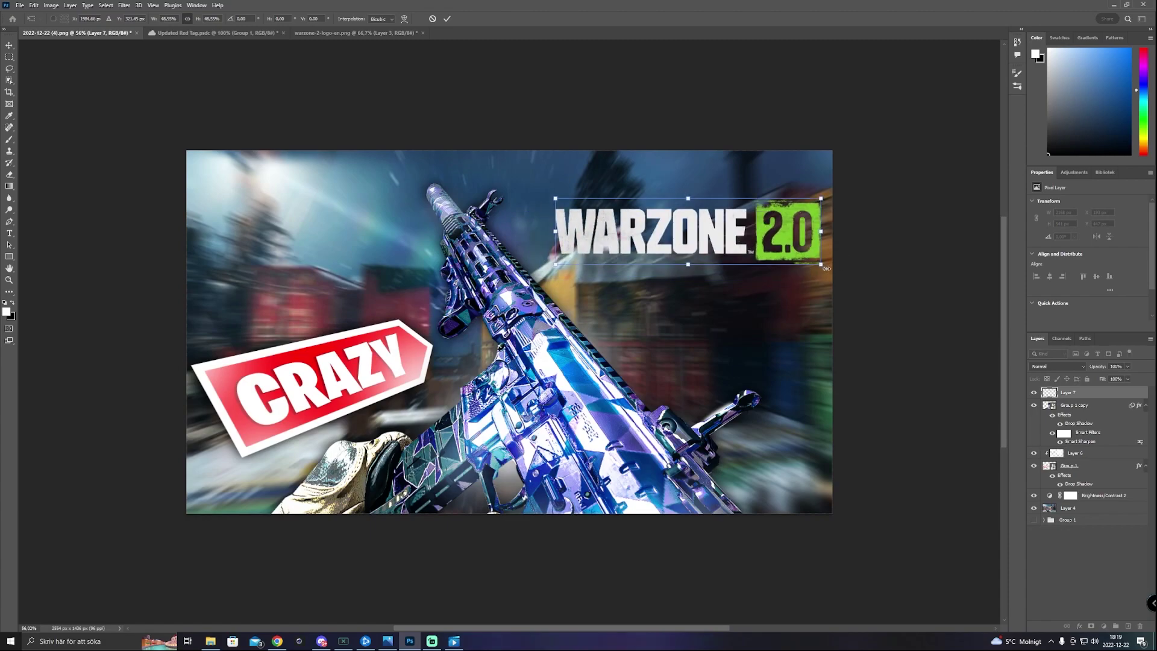
left_click_drag(828, 271, 812, 273)
left_click_drag(746, 232, 736, 224)
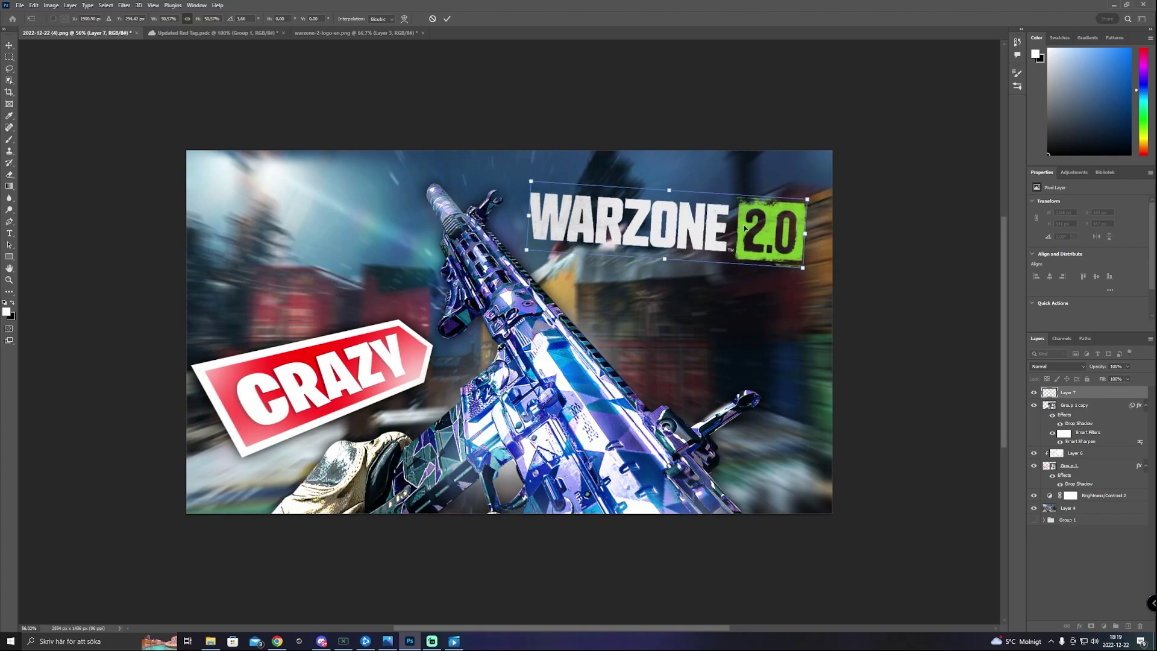
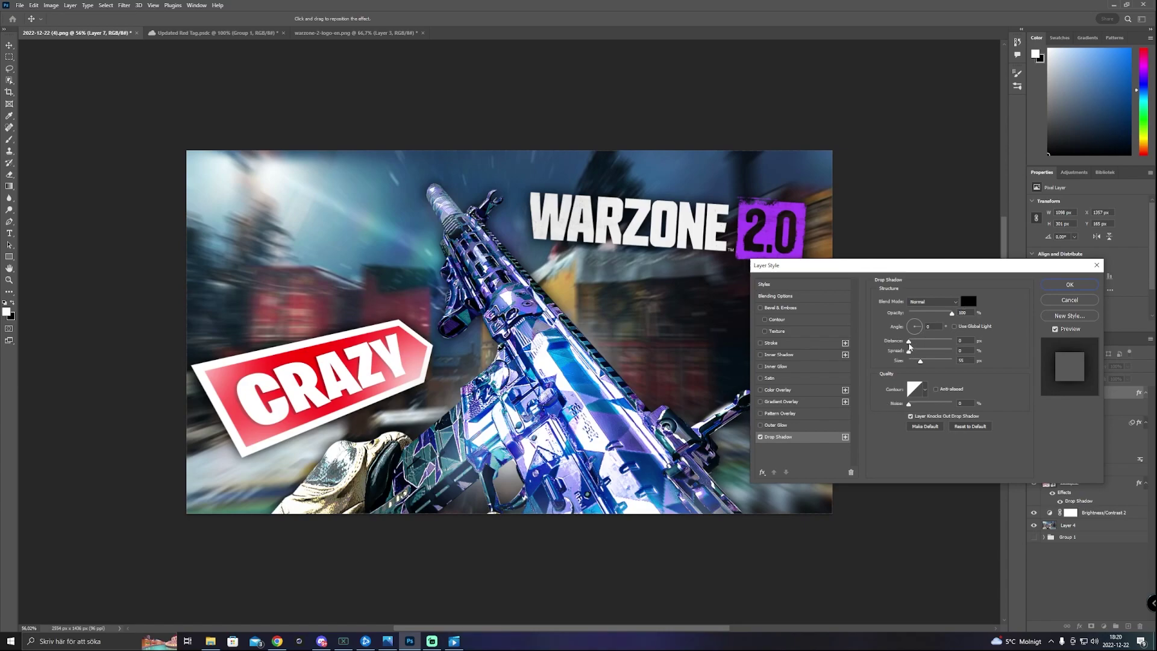
Give the logo's black drop shadow 100% spread and a size of 27 px to form a solid outline.
mouse_move(910, 352)
left_mouse_down()
mouse_move(952, 351)
mouse_move(917, 364)
left_mouse_up()
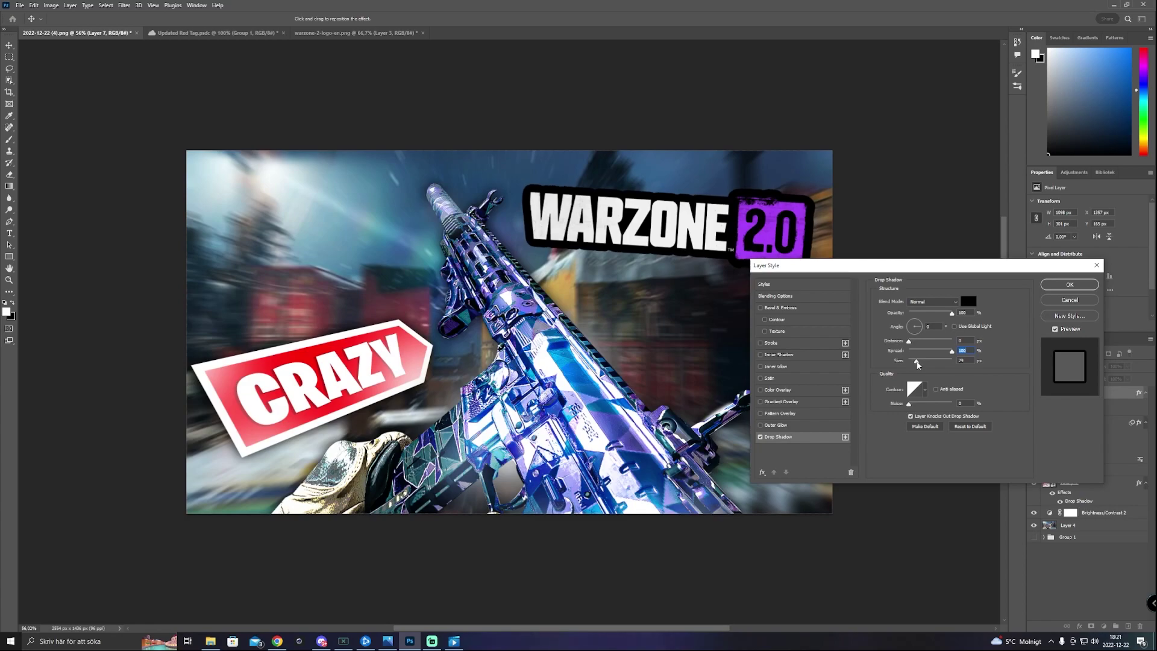
left_click(917, 364)
left_click_drag(917, 363, 917, 363)
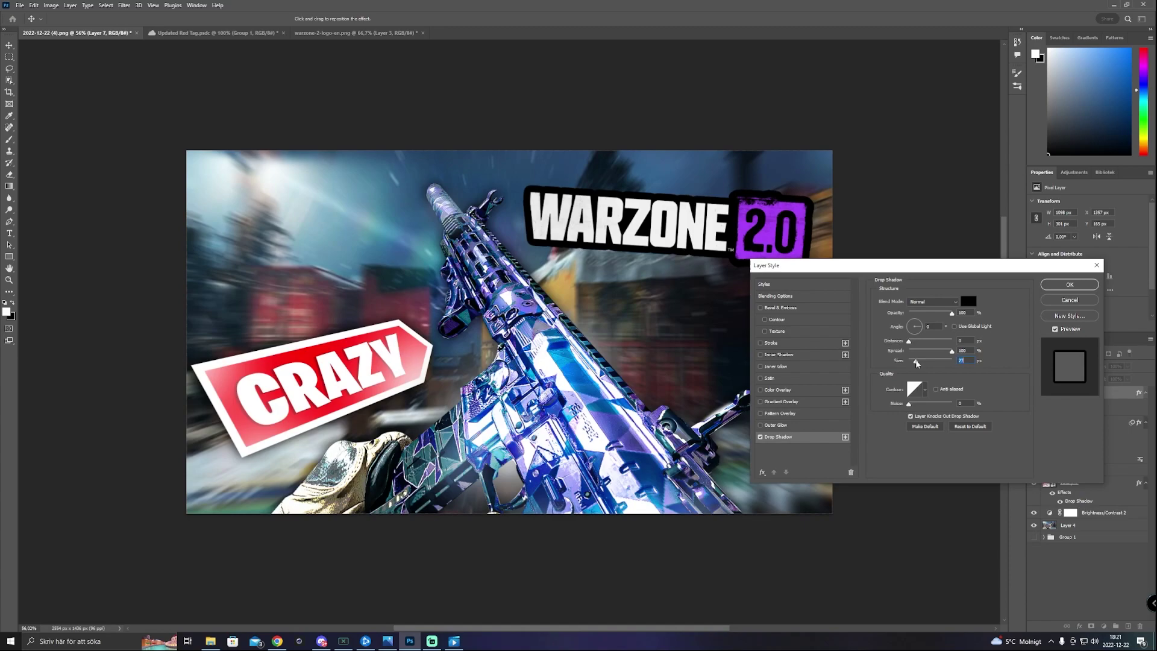
left_click(1069, 284)
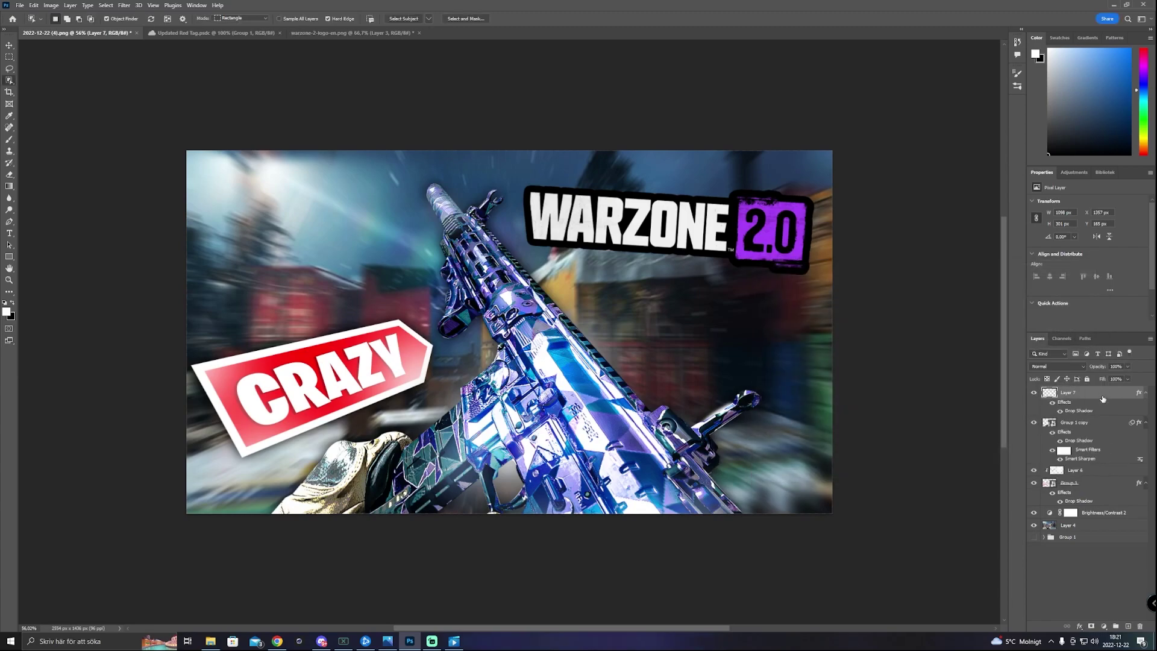
Rotate the outlined WARZONE 2.0 logo counterclockwise with Free Transform so it sits nearly level.
key("ctrl+t")
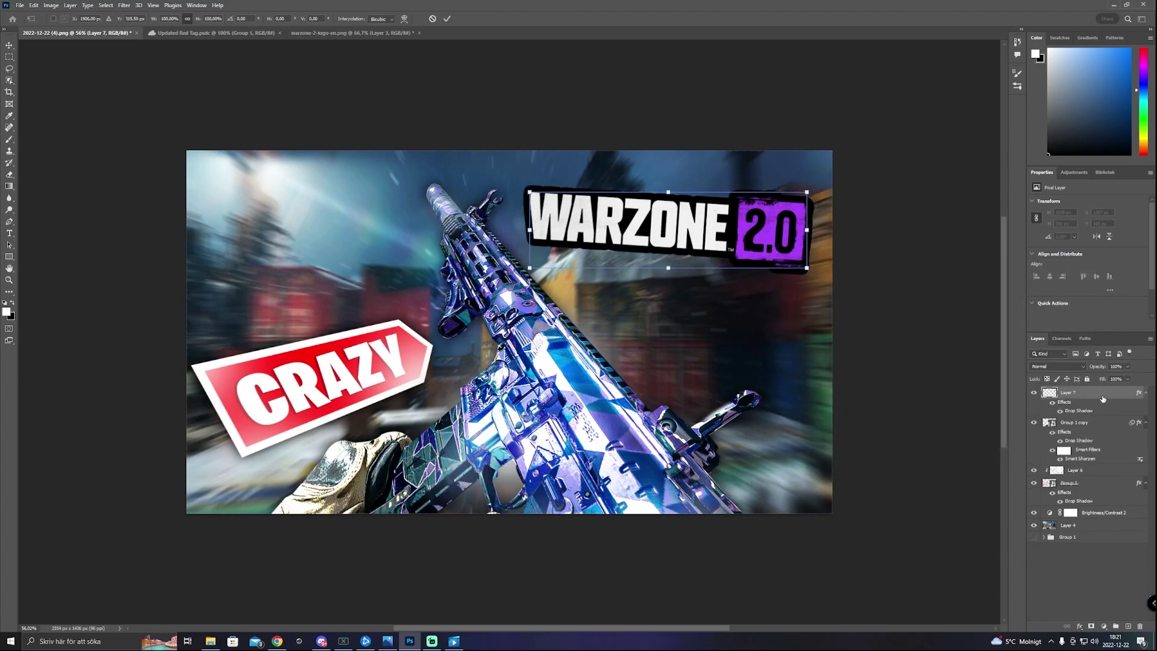
left_click_drag(813, 267, 818, 266)
key("Escape")
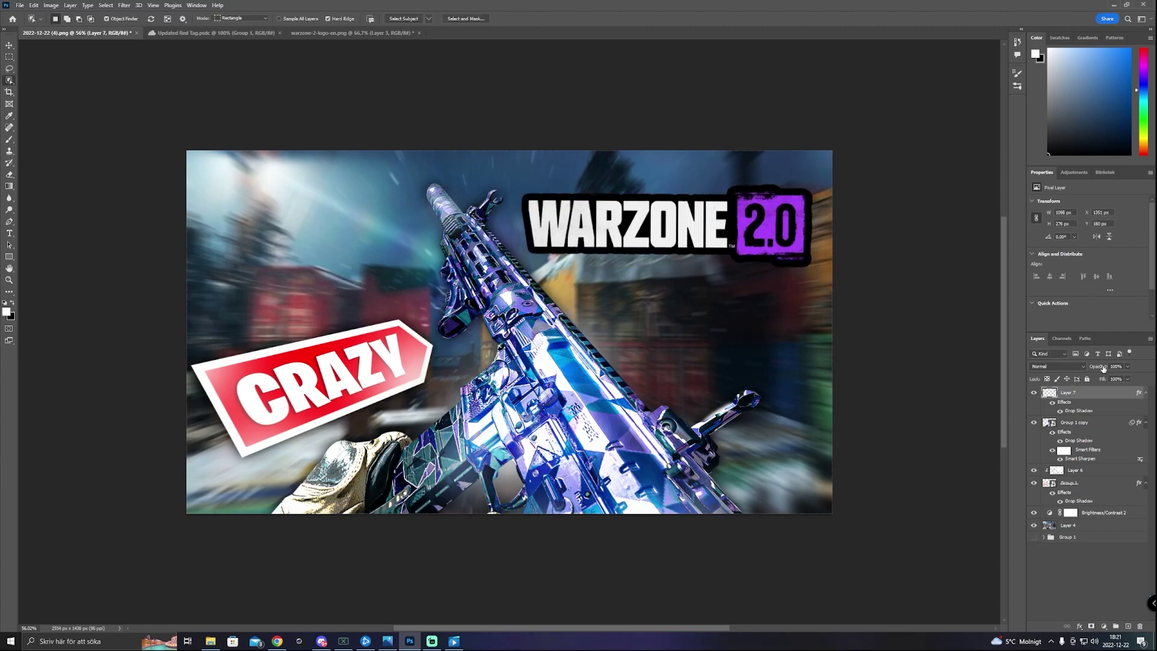
right_click(1109, 395)
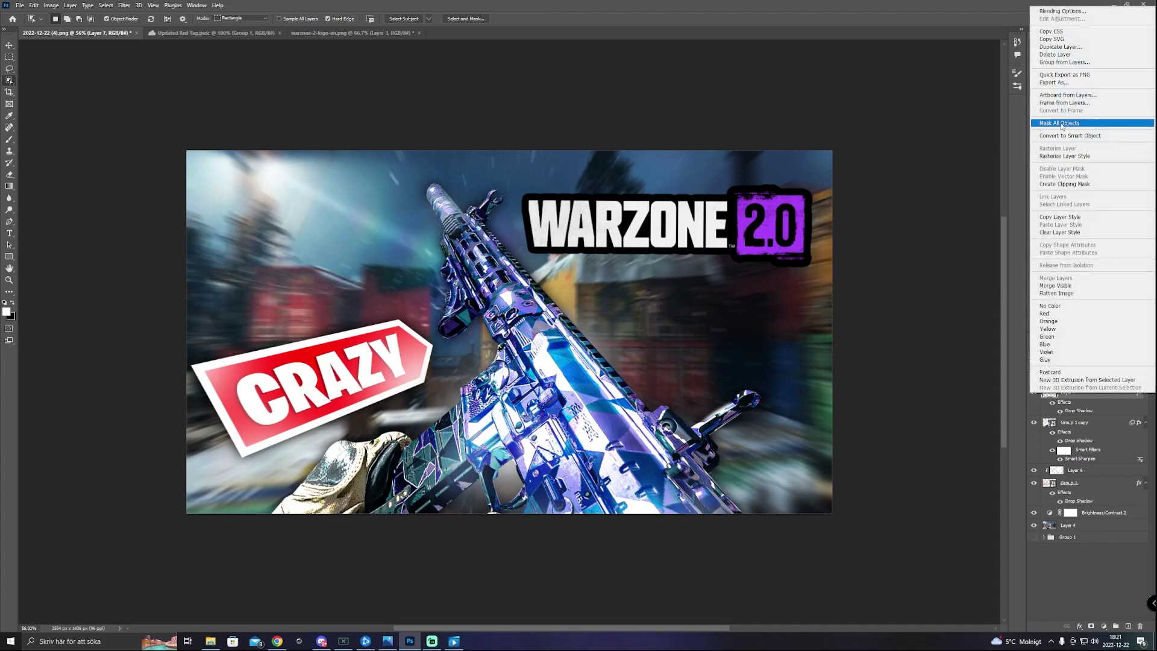
left_click(971, 228)
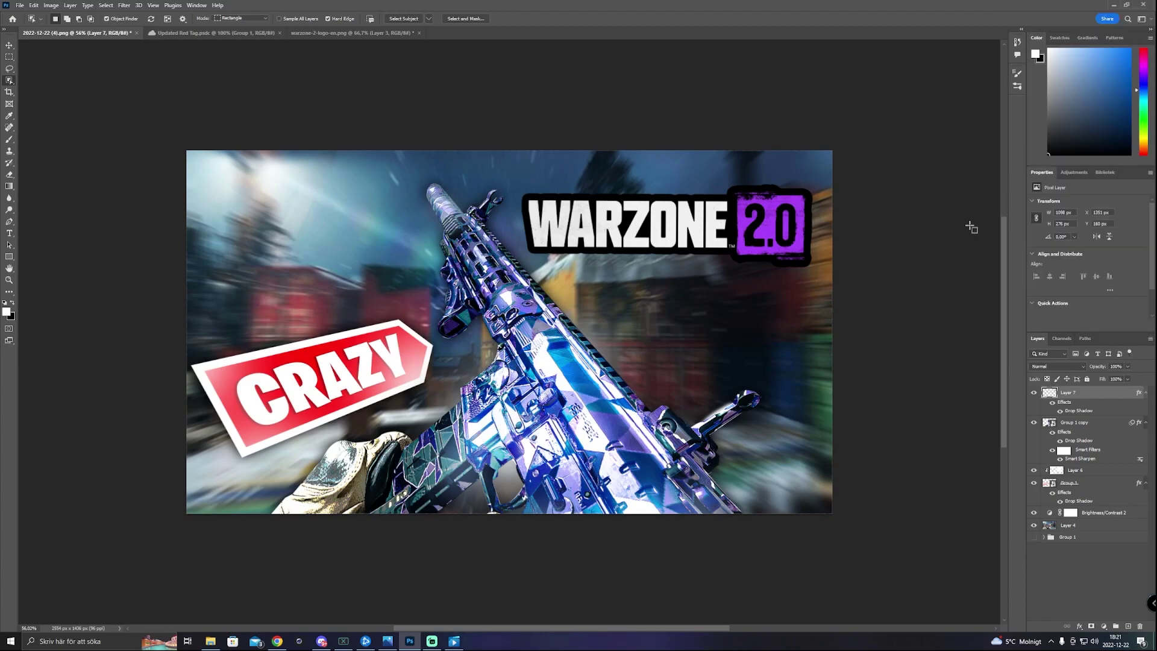
double_click(1095, 395)
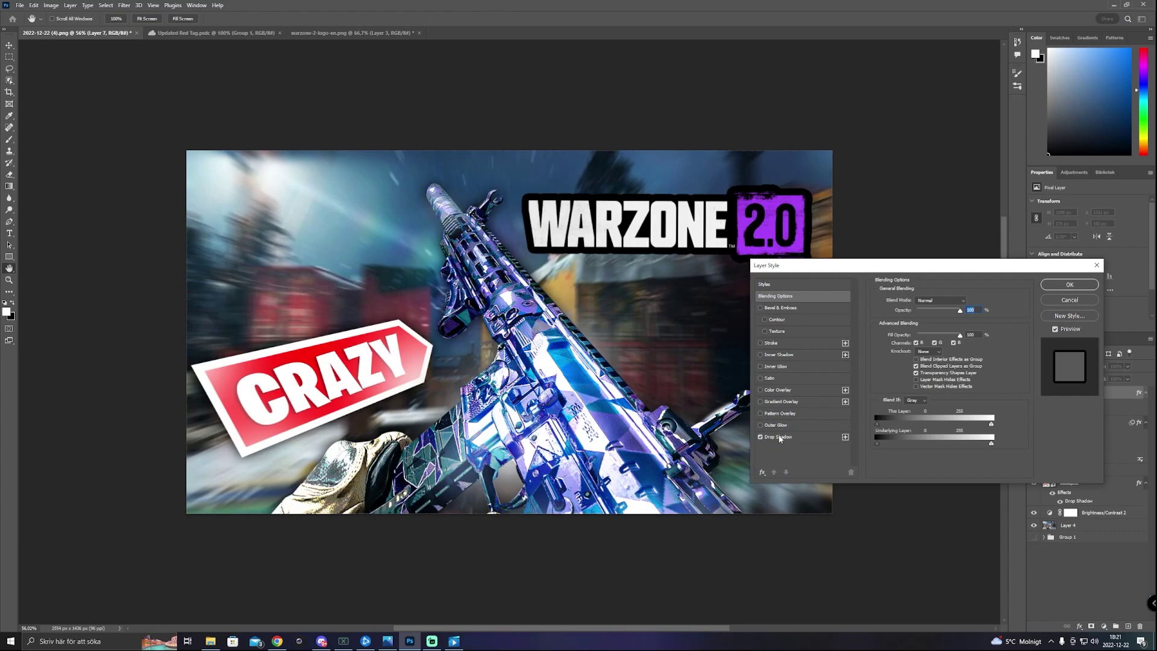
left_click(845, 437)
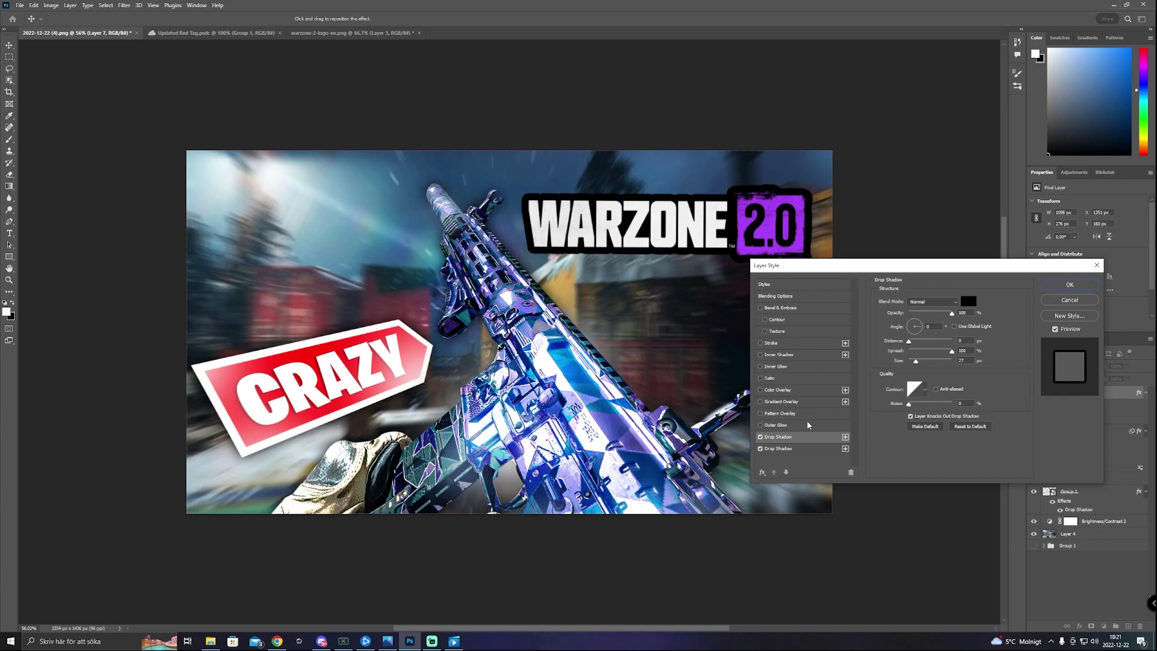
left_click(760, 437)
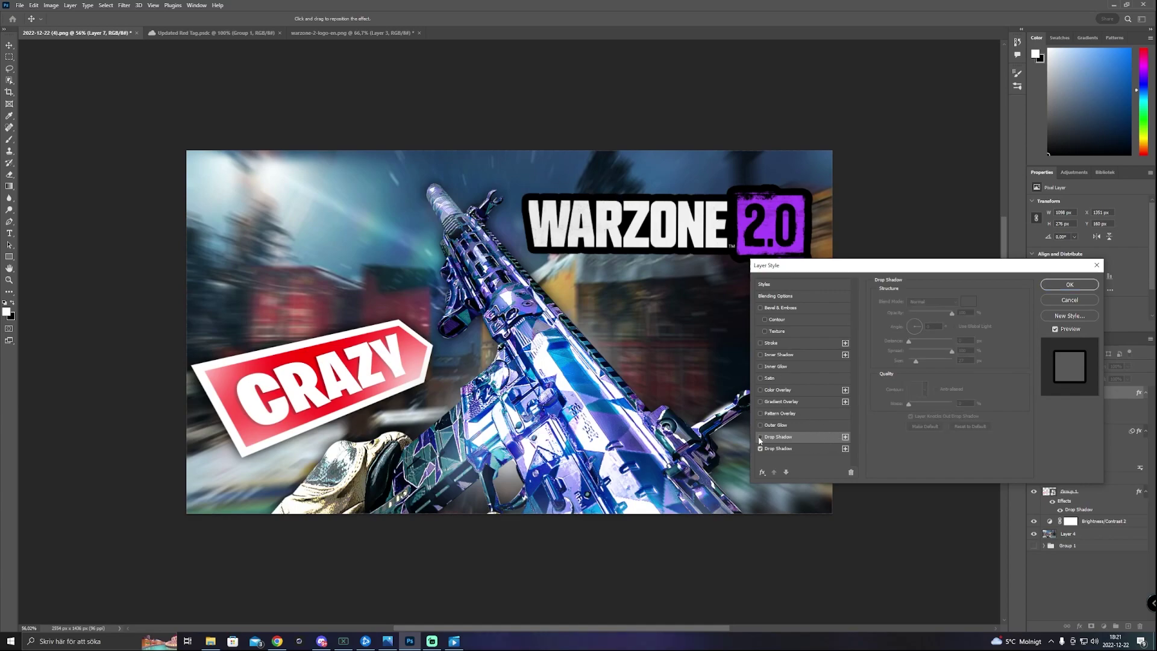
left_click(1076, 302)
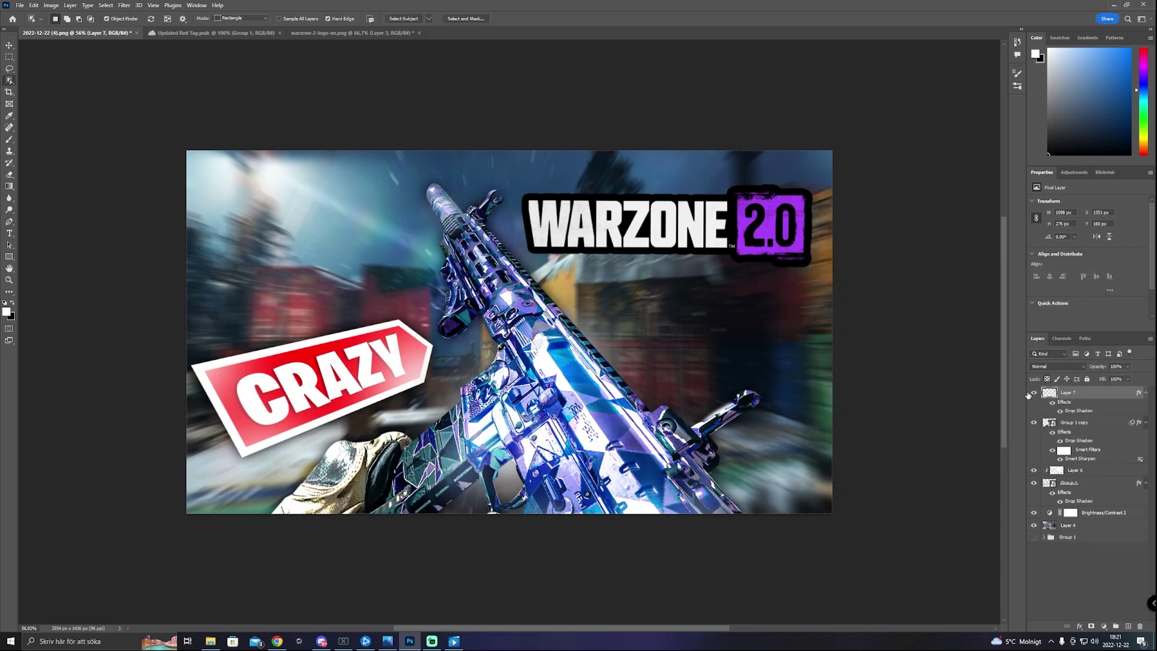
Convert the WARZONE 2.0 logo layer to a smart object.
right_click(1105, 396)
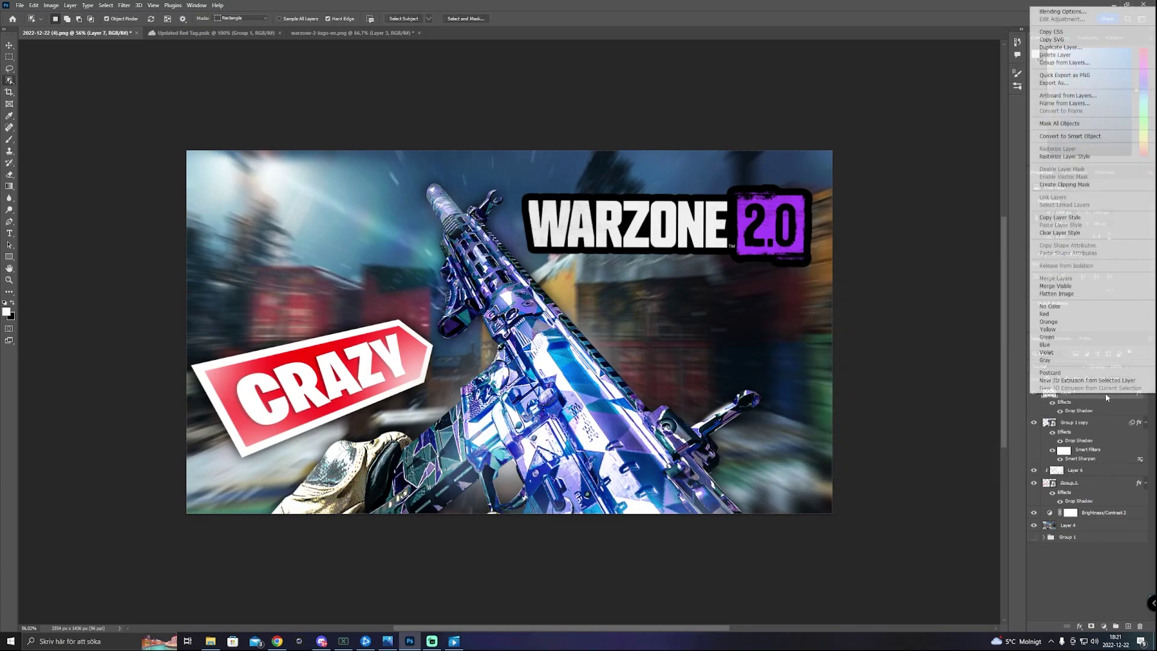
left_click(1080, 137)
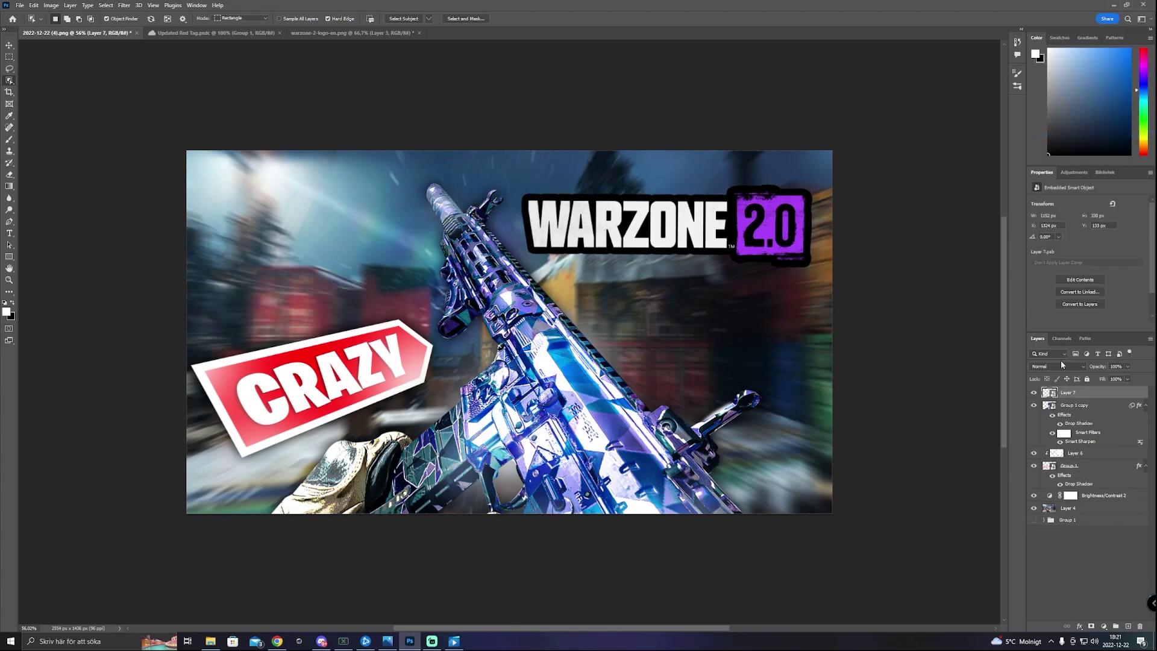
Try white, near-black and dark blue drop shadow colors as an outer outline around the WARZONE 2.0 logo.
double_click(1108, 399)
left_click(787, 438)
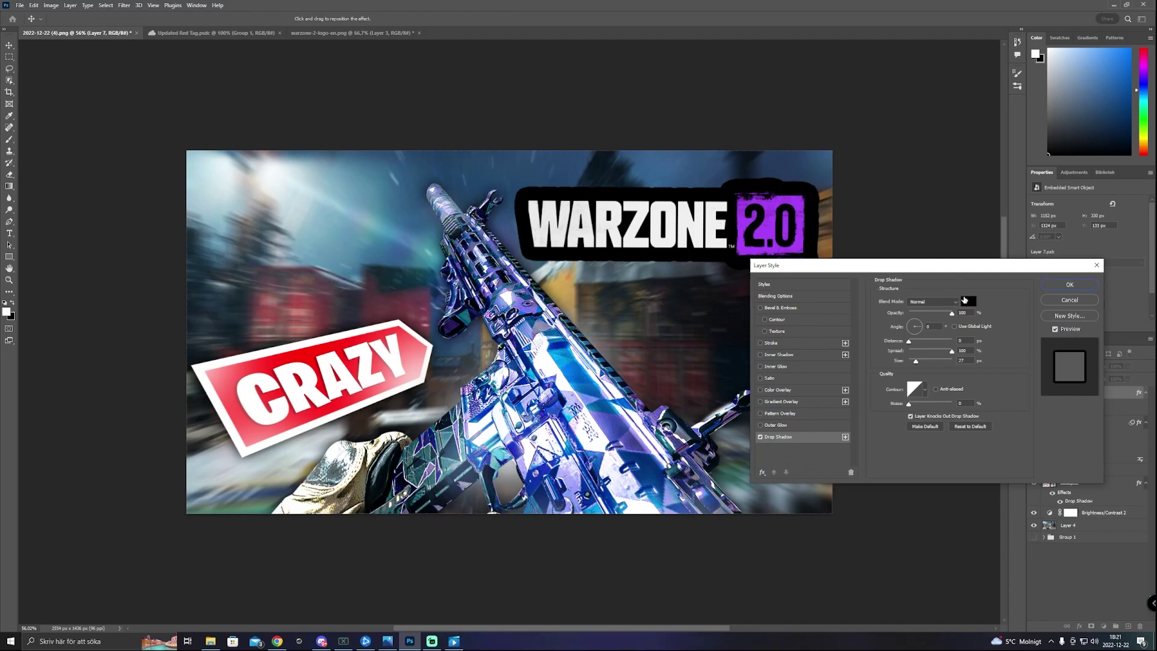
left_click(968, 300)
left_click(689, 169)
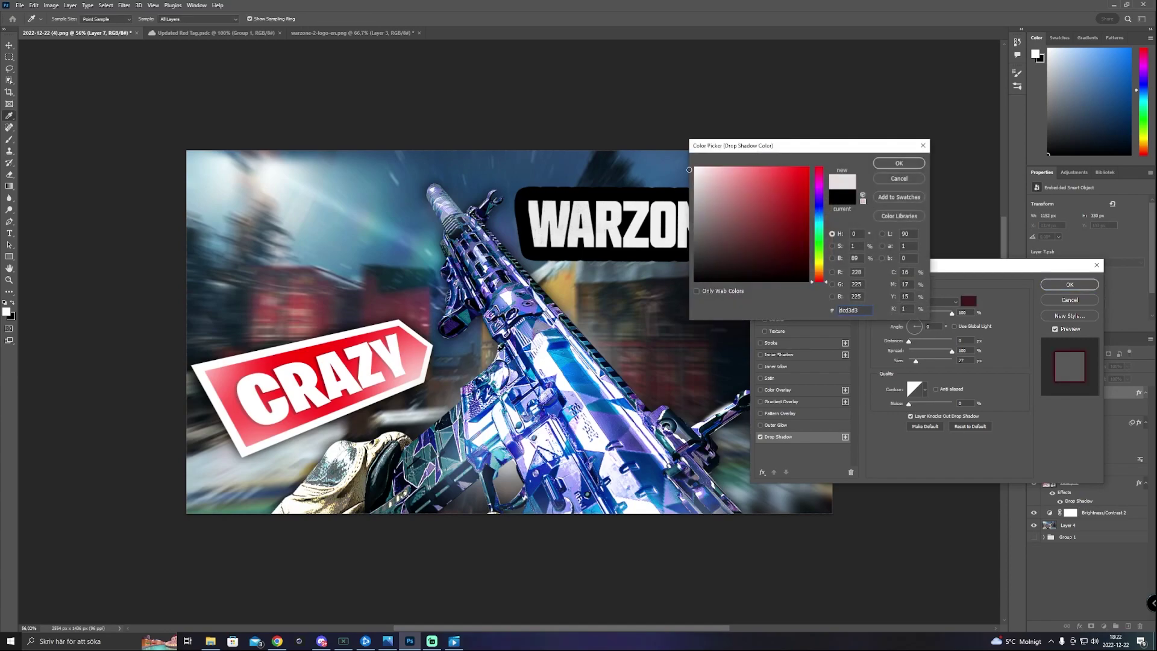
left_click(694, 168)
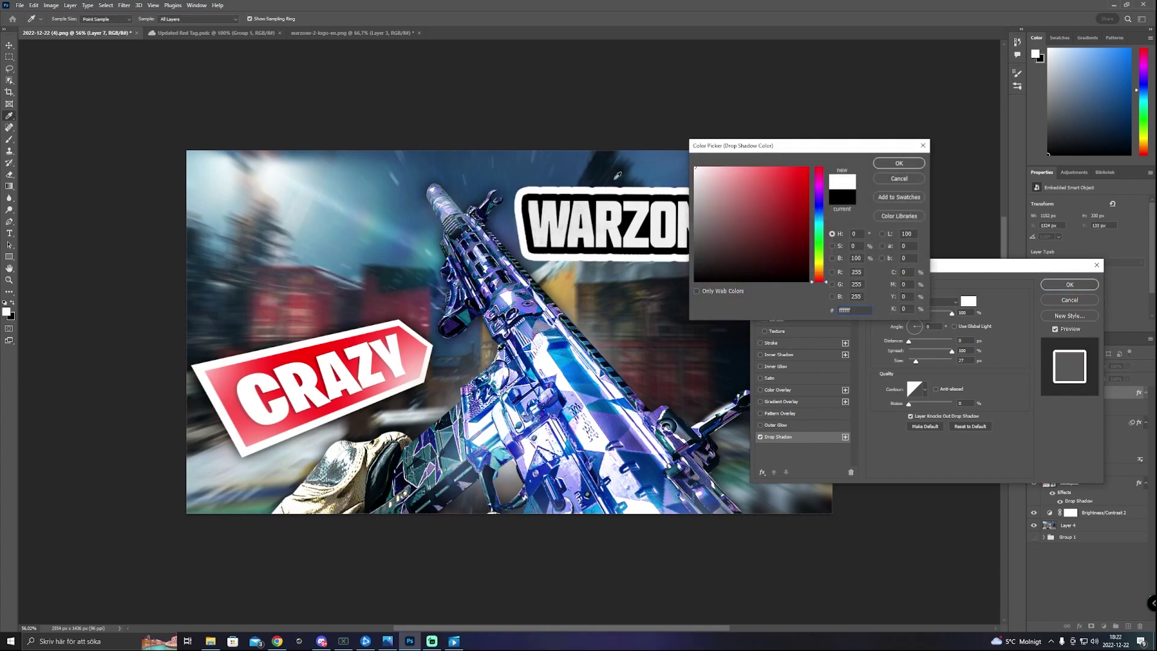
left_click(719, 265)
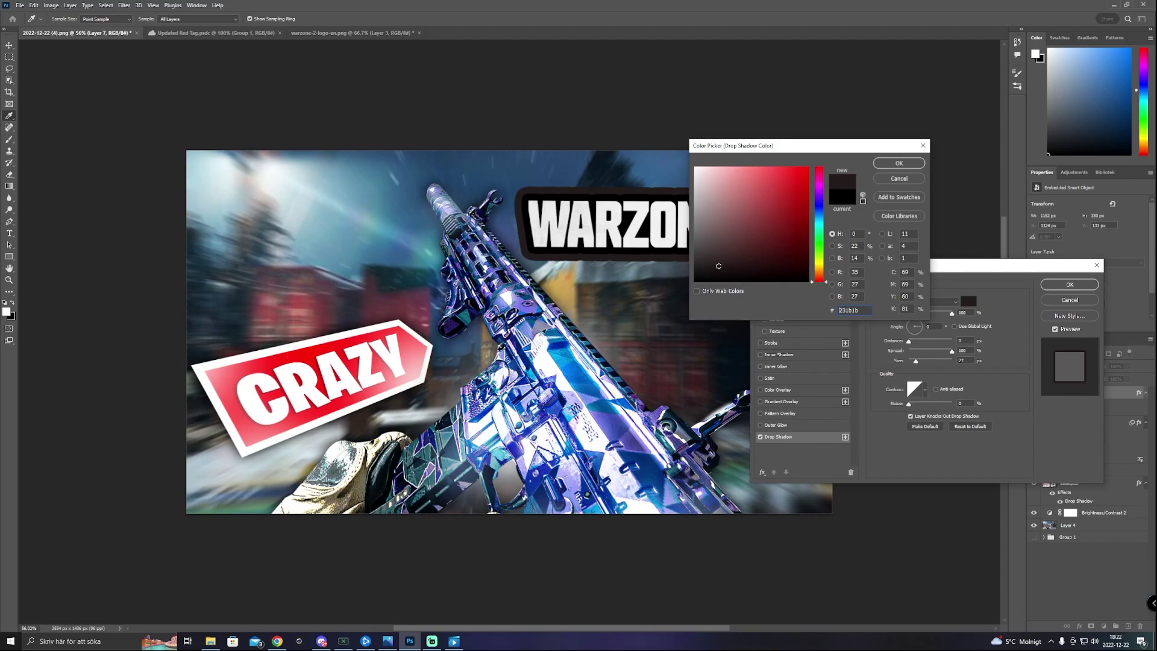
left_click(552, 348)
left_click(547, 360)
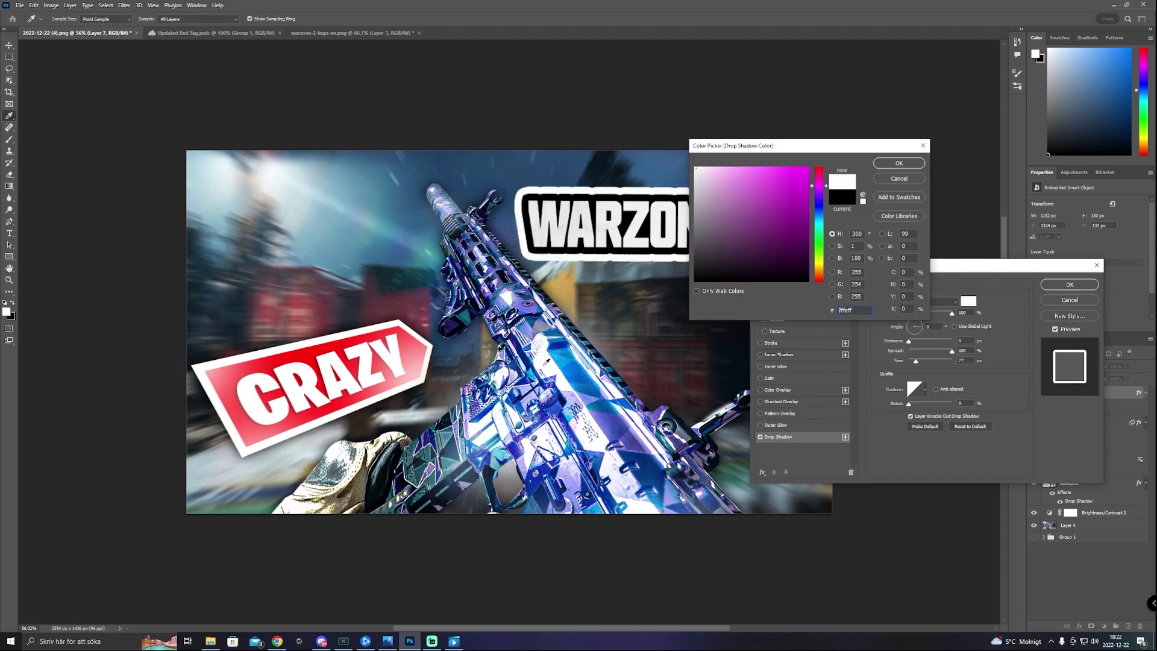
left_click(523, 352)
left_click(520, 371)
left_click(520, 374)
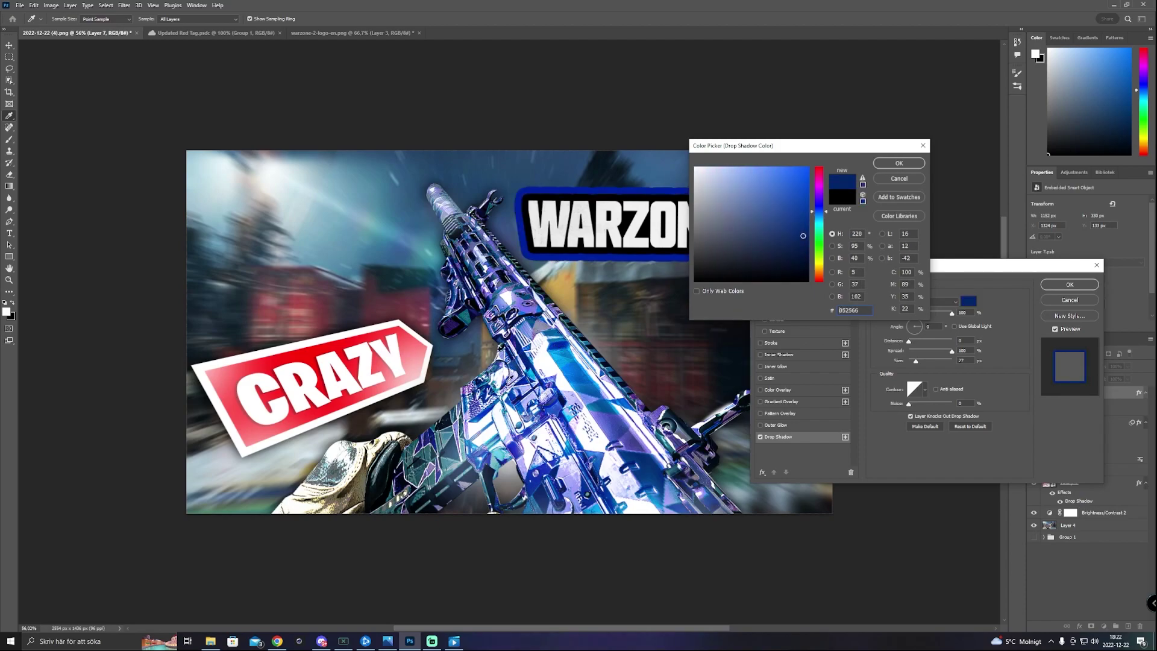
Try a purple drop shadow outline sampled from the logo's 2.0 box, then discard the layer style changes.
left_click_drag(723, 145, 888, 255)
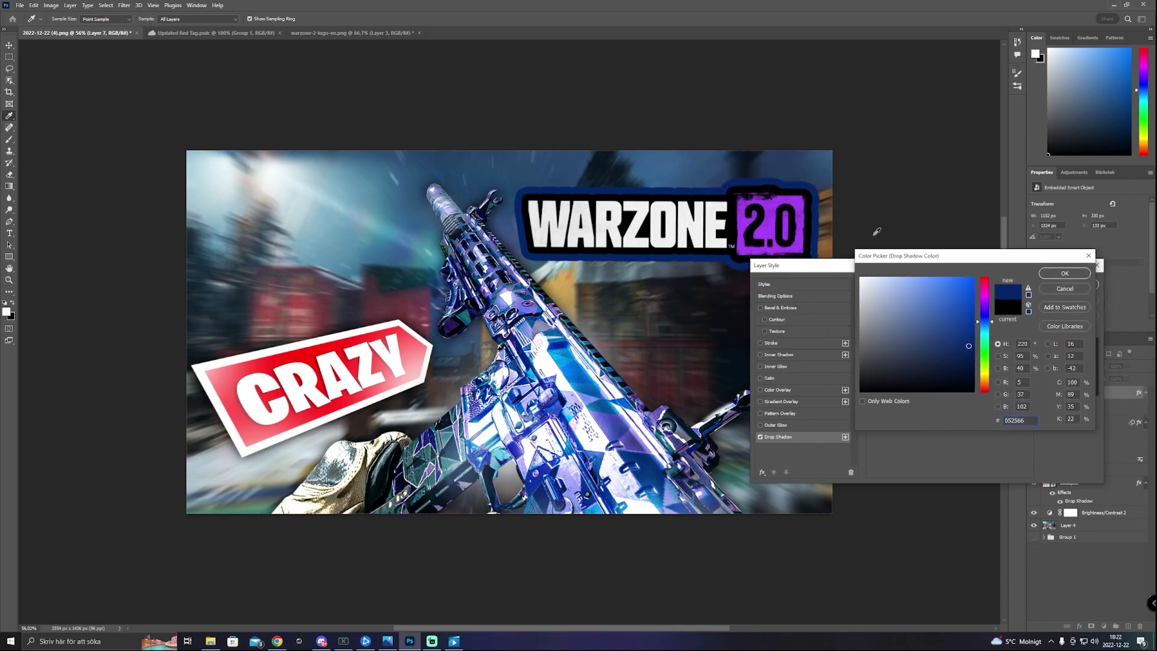
left_click(772, 203)
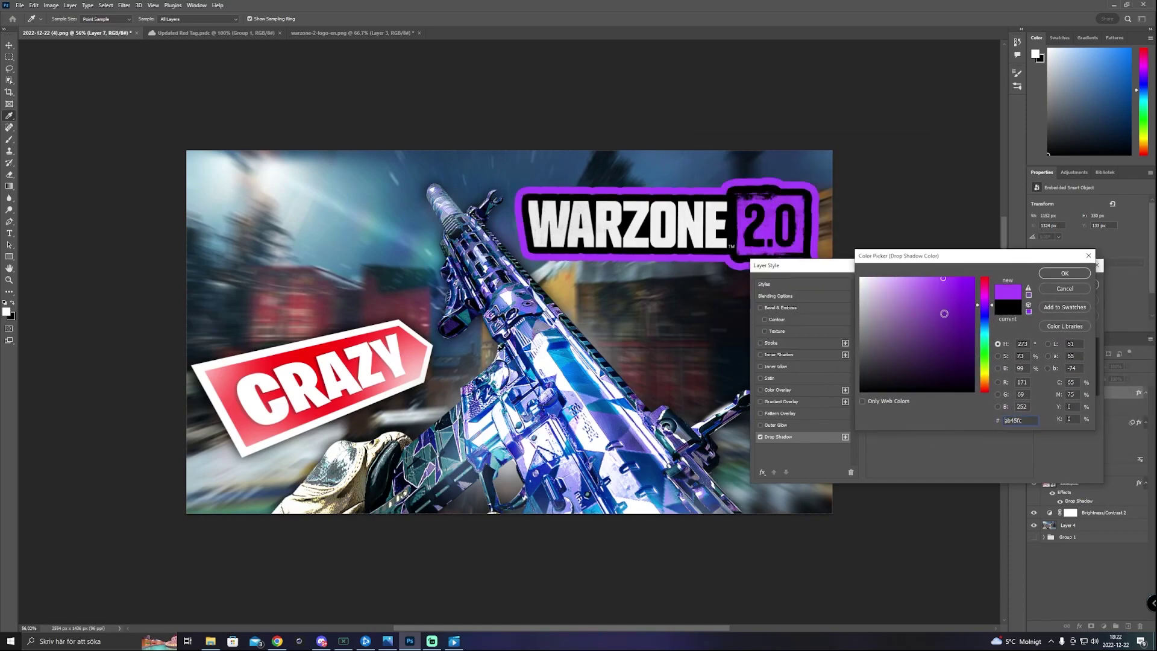
left_click(1063, 275)
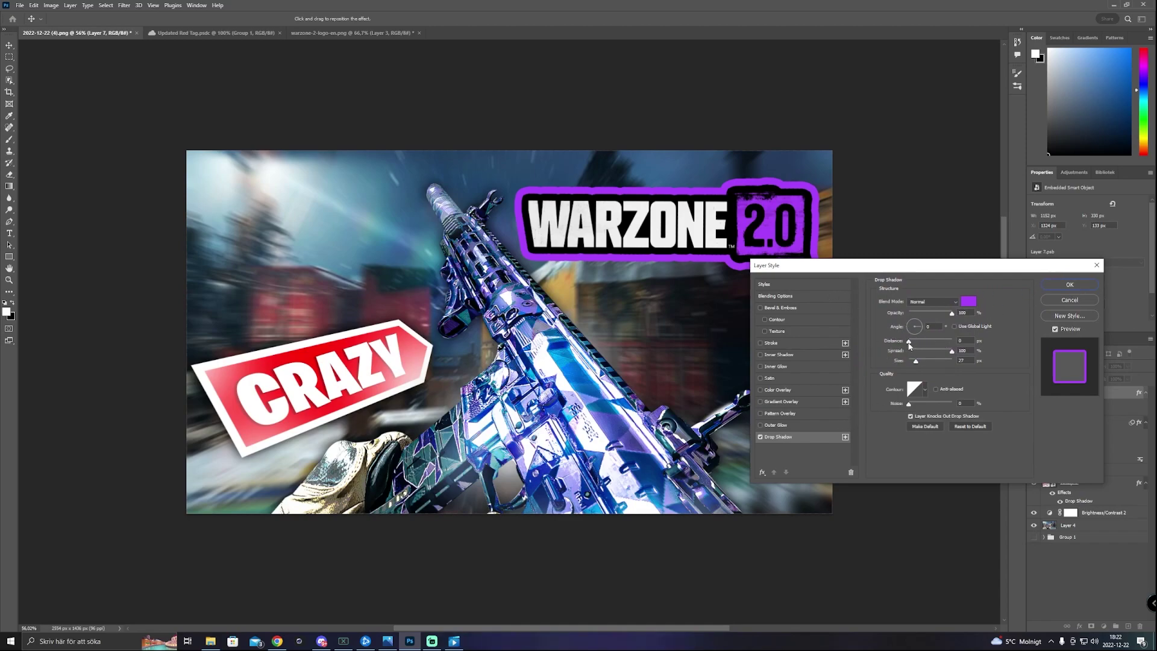
mouse_move(910, 344)
left_mouse_down()
mouse_move(923, 347)
mouse_move(910, 347)
left_mouse_up()
left_click(1065, 301)
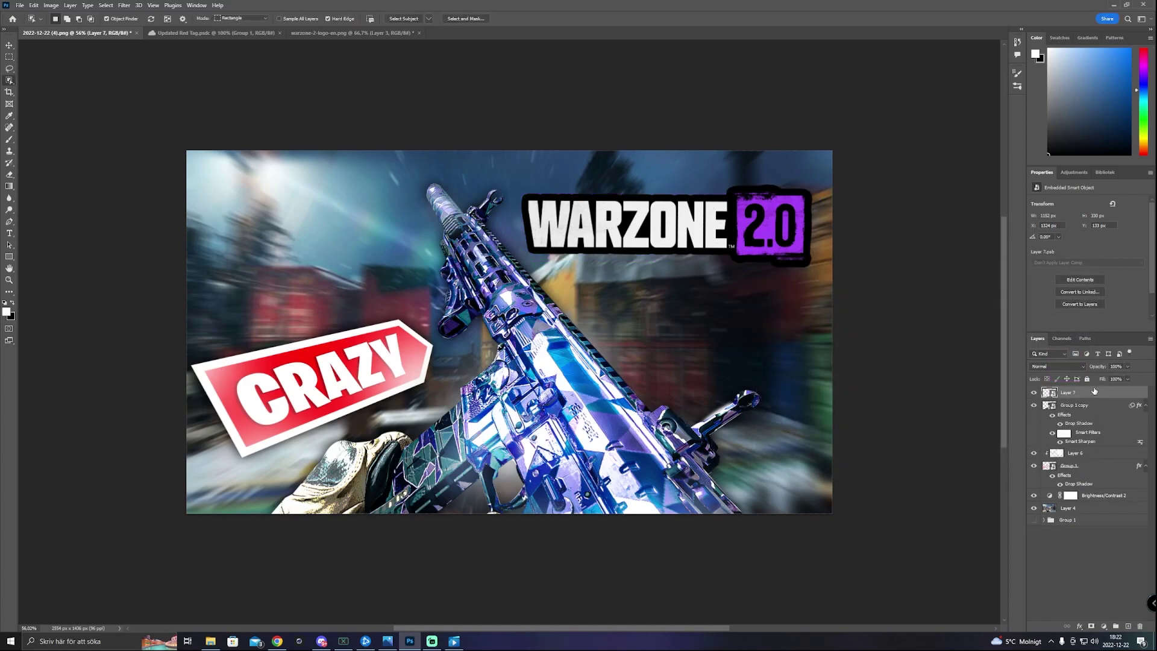
key("ctrl+t")
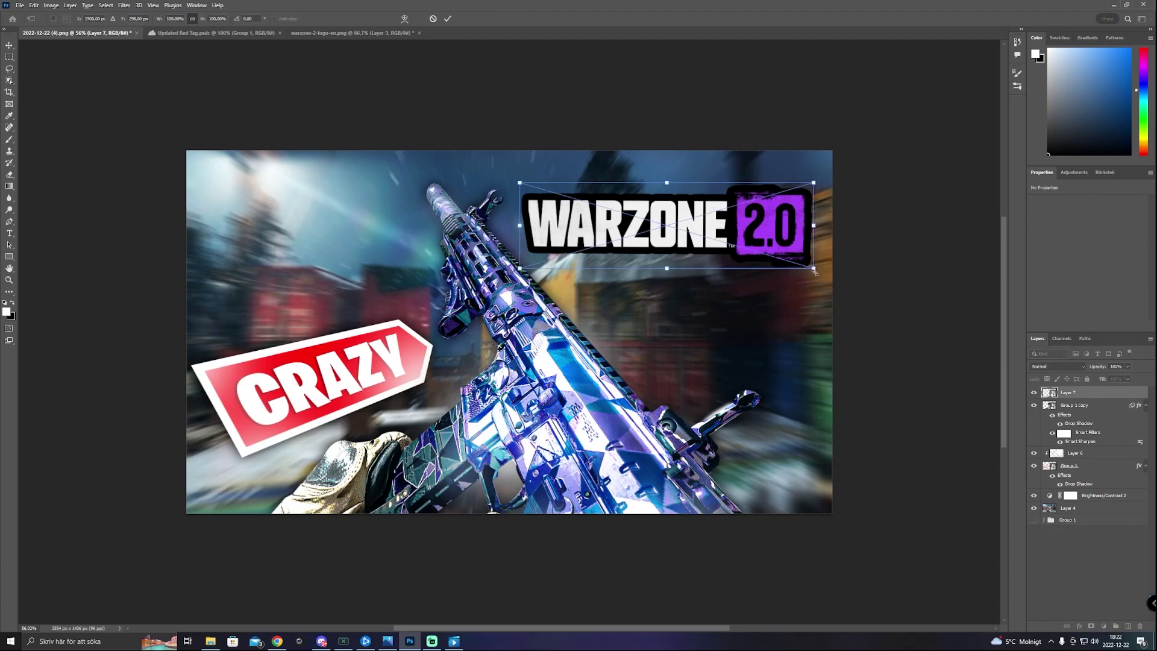
right_click(769, 239)
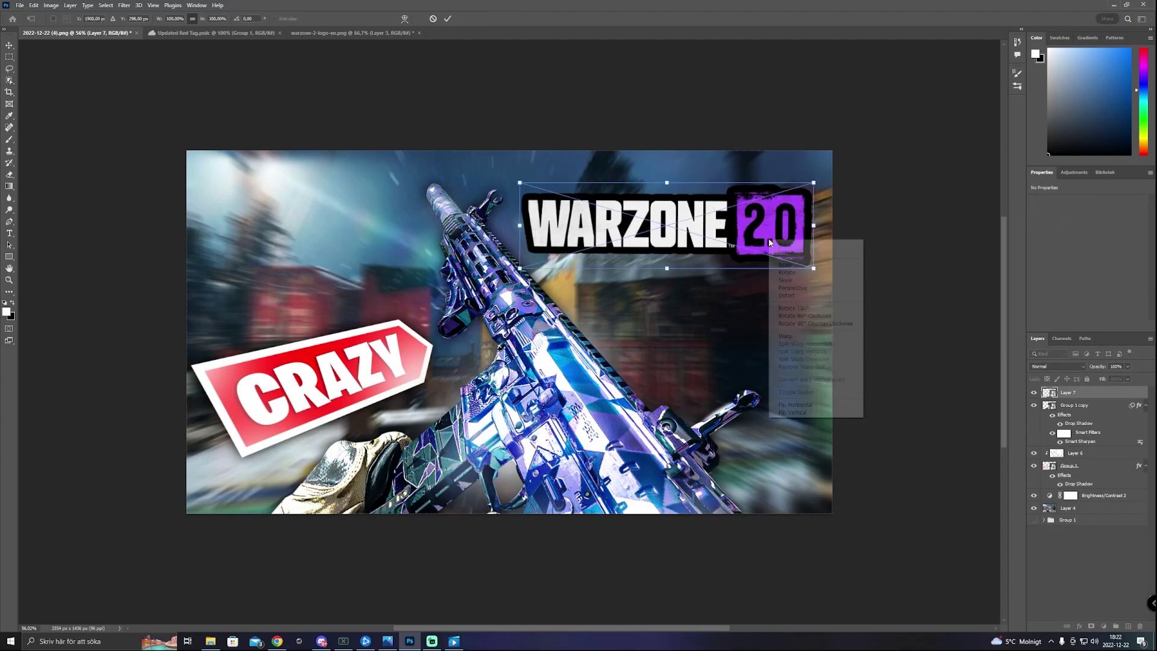
left_click(794, 289)
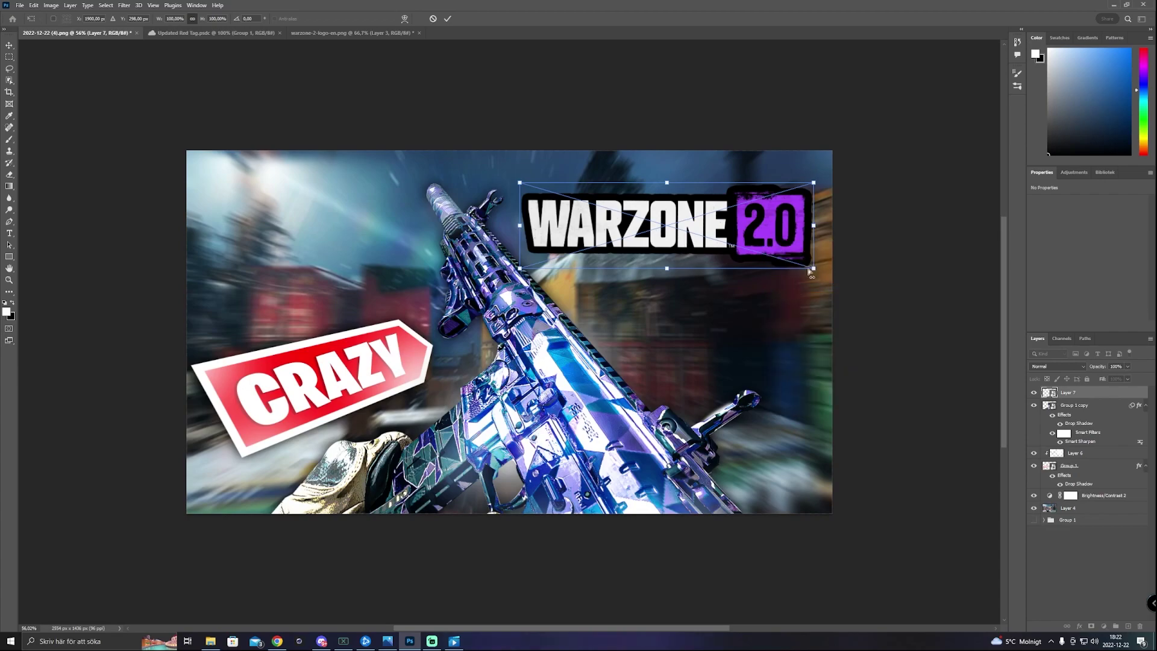
mouse_move(813, 267)
left_mouse_down()
mouse_move(833, 276)
mouse_move(824, 260)
mouse_move(775, 258)
mouse_move(810, 265)
mouse_move(761, 203)
mouse_move(783, 229)
mouse_move(793, 296)
mouse_move(813, 267)
left_mouse_up()
key("Return")
key("w")
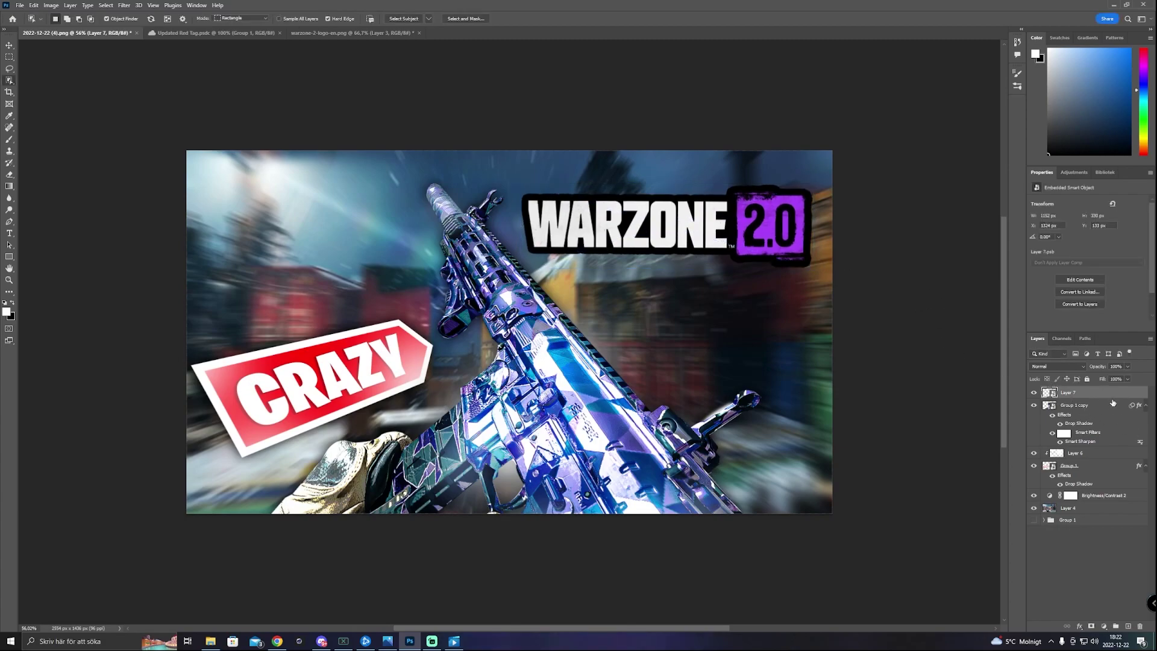
Apply a Perspective transform to the WARZONE 2.0 logo so its 2.0 end becomes taller than its opposite end.
key("ctrl+t")
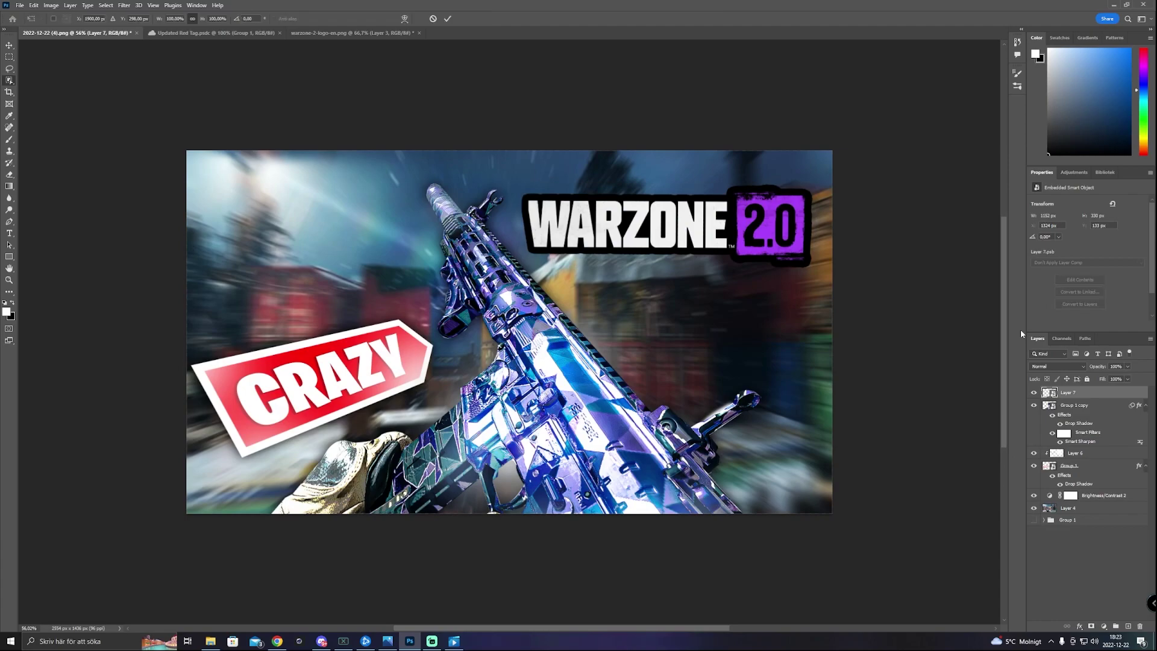
right_click(718, 228)
left_click(747, 274)
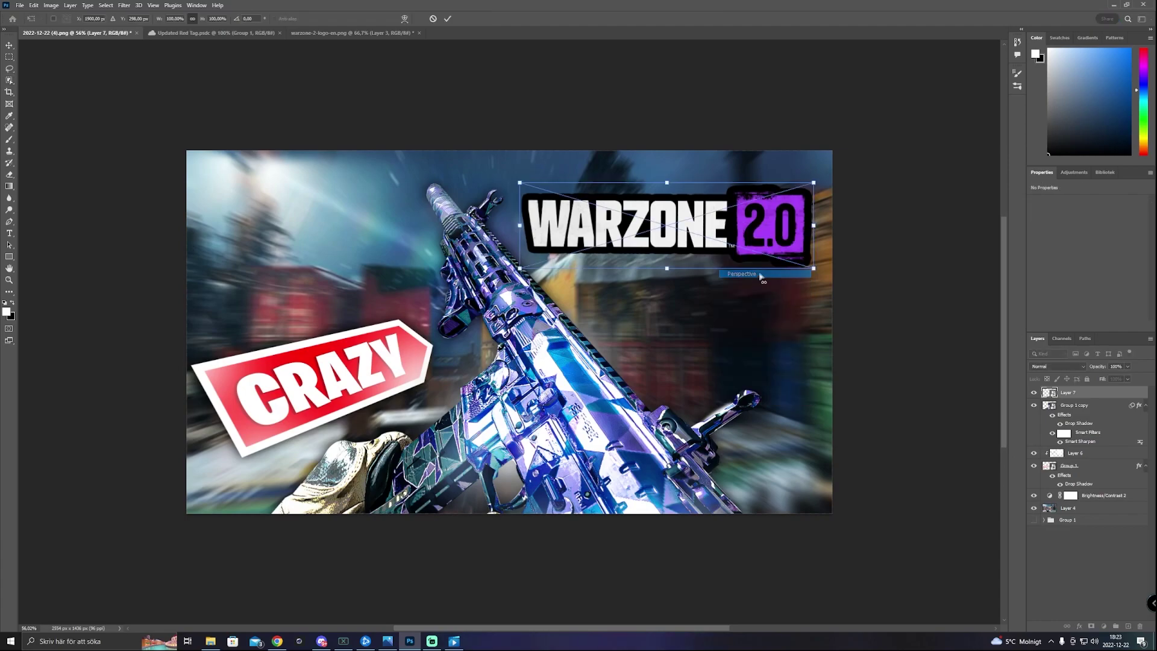
left_click_drag(814, 268, 816, 282)
key("Return")
key("w")
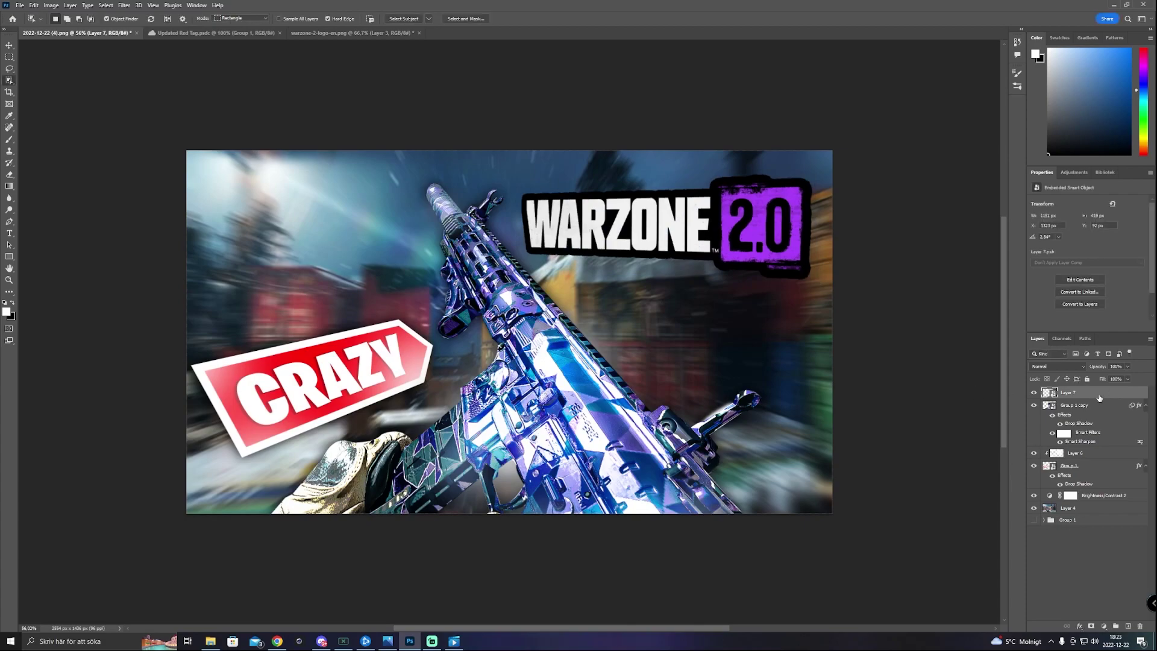
Widen the bottom edge of the WARZONE 2.0 logo slightly with another Perspective transform.
key("ctrl+t")
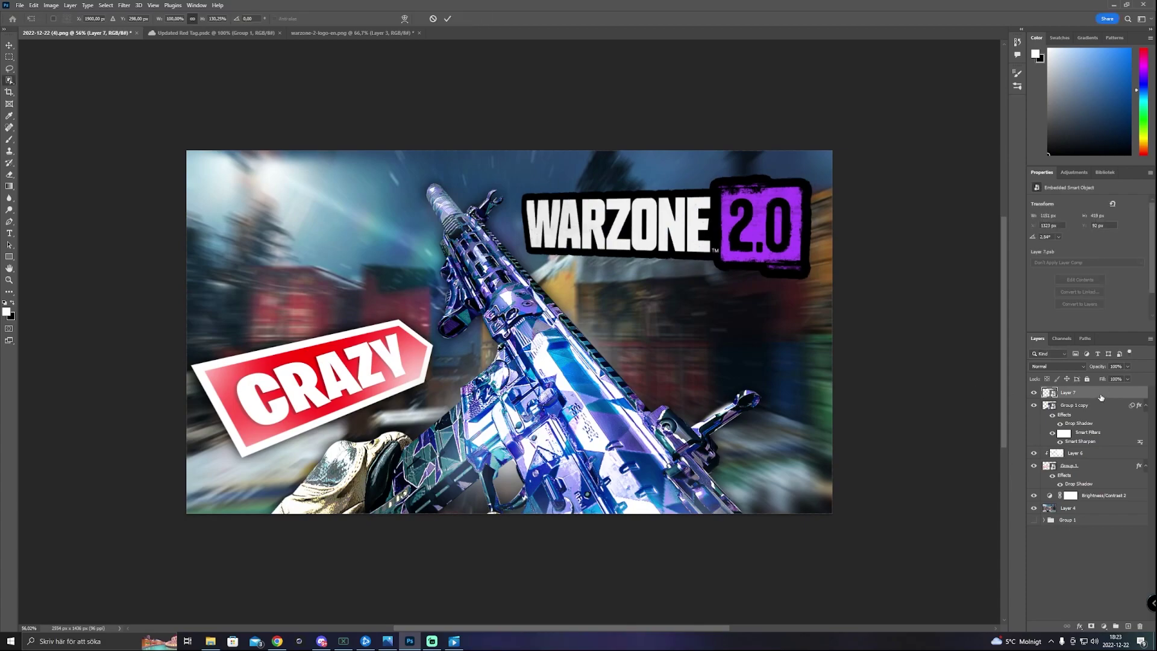
right_click(766, 225)
left_click(866, 291)
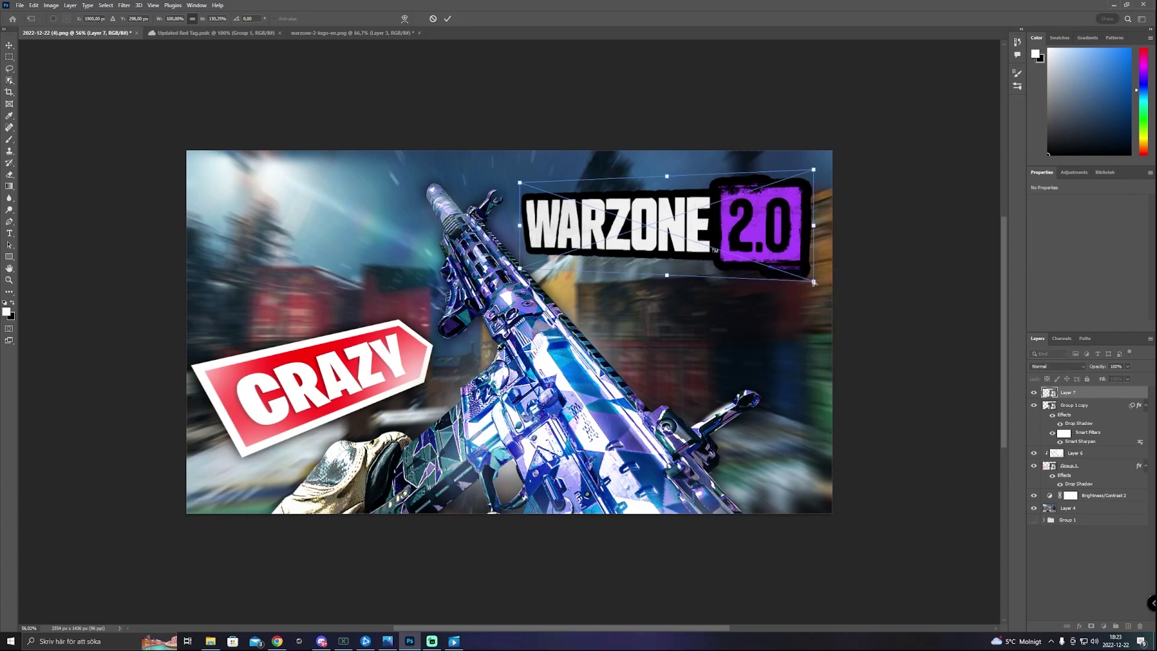
left_click_drag(814, 283, 833, 284)
key("Return")
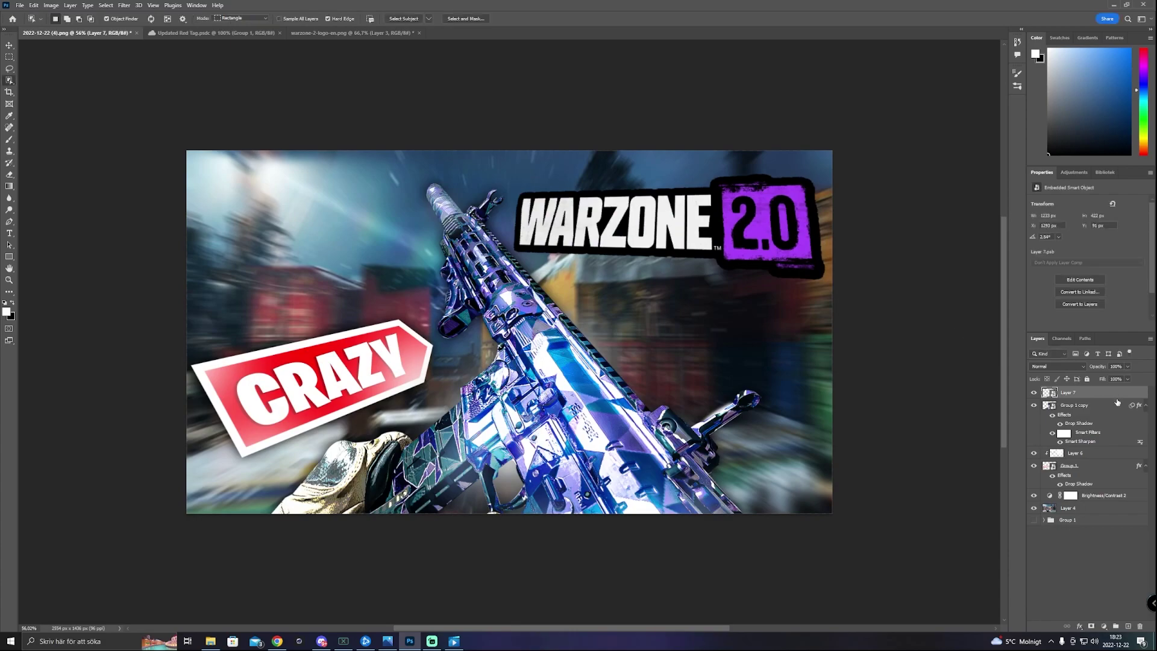
key("ctrl+t")
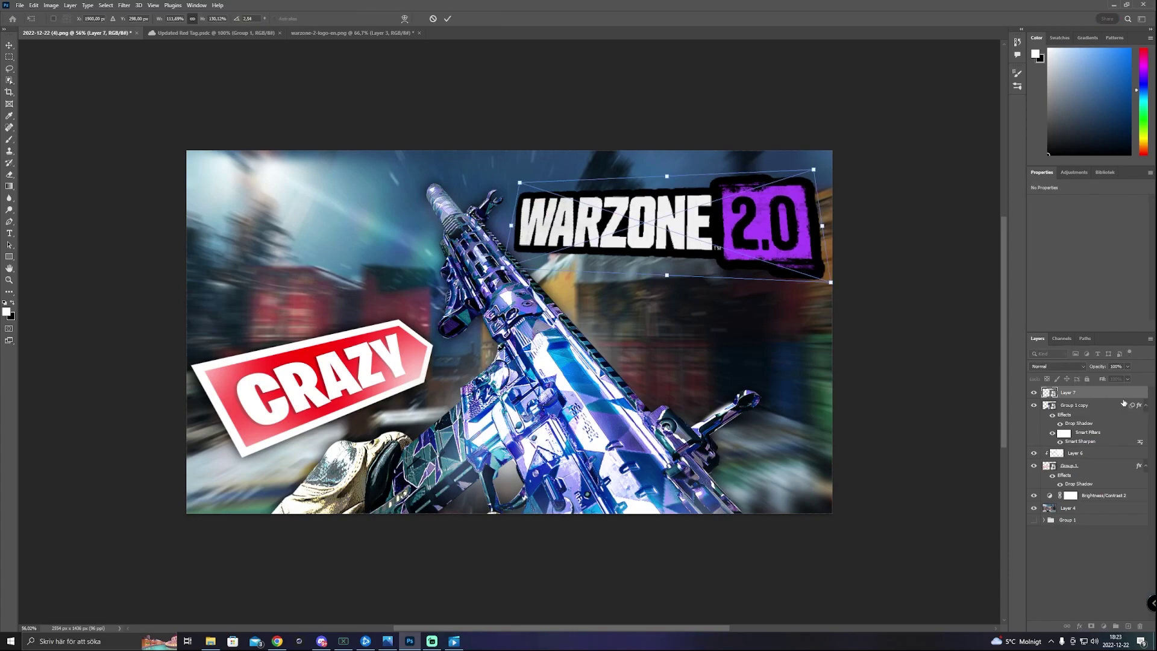
key("Return")
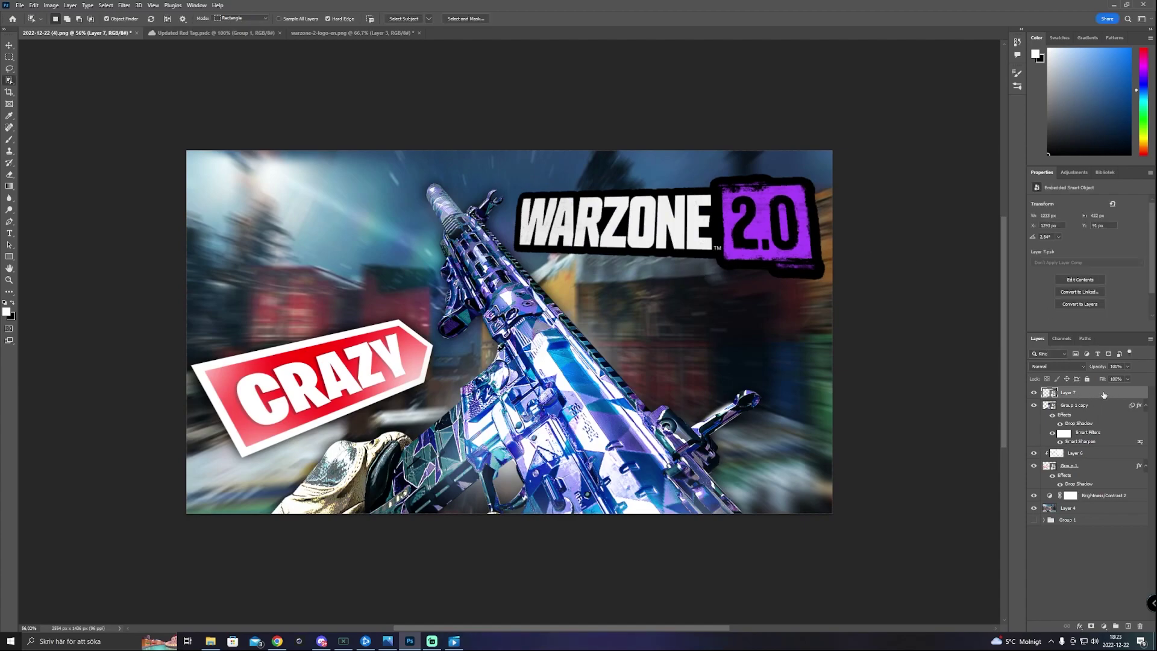
Try a drop shadow on the reshaped logo in the purple sampled from its 2.0 box.
double_click(1101, 395)
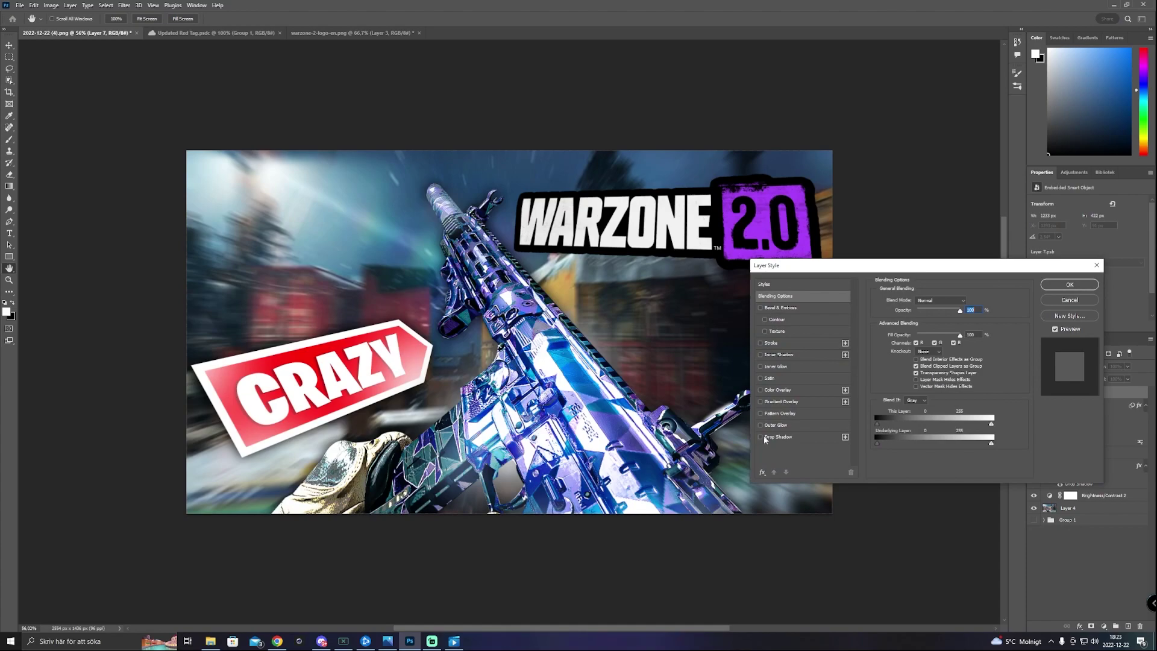
left_click(760, 437)
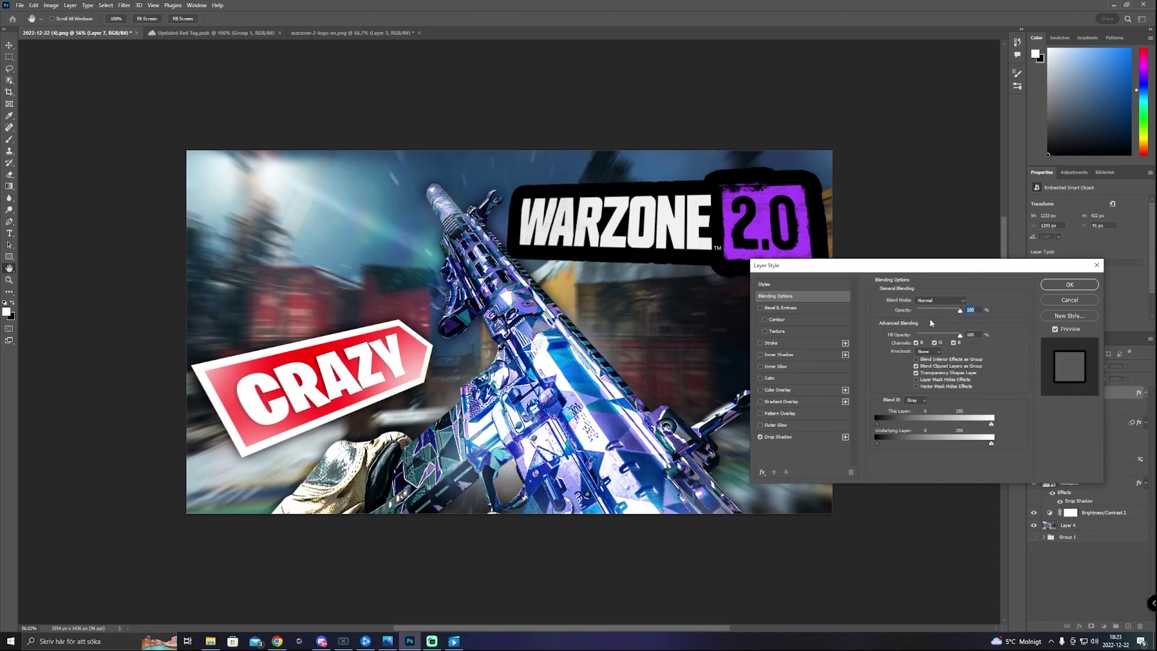
left_click(797, 437)
left_click(969, 301)
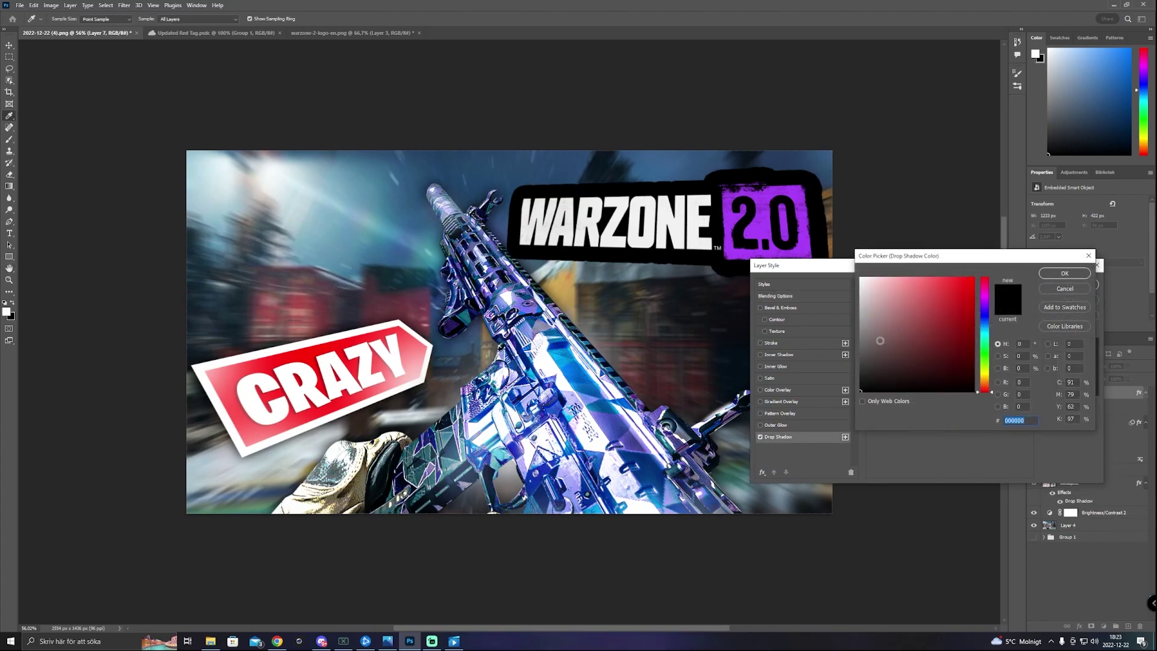
left_click(765, 206)
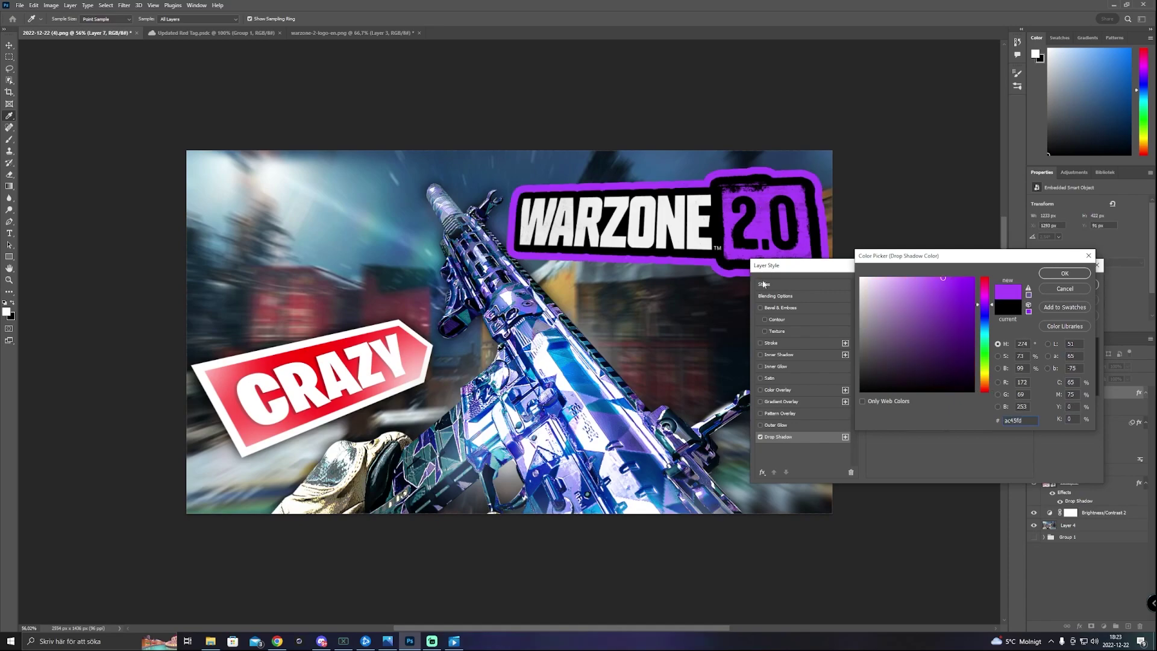
left_click(1064, 273)
Try offsetting the purple drop shadow down and to the right with a distance of 27 px, then discard the style.
left_click_drag(909, 342, 916, 320)
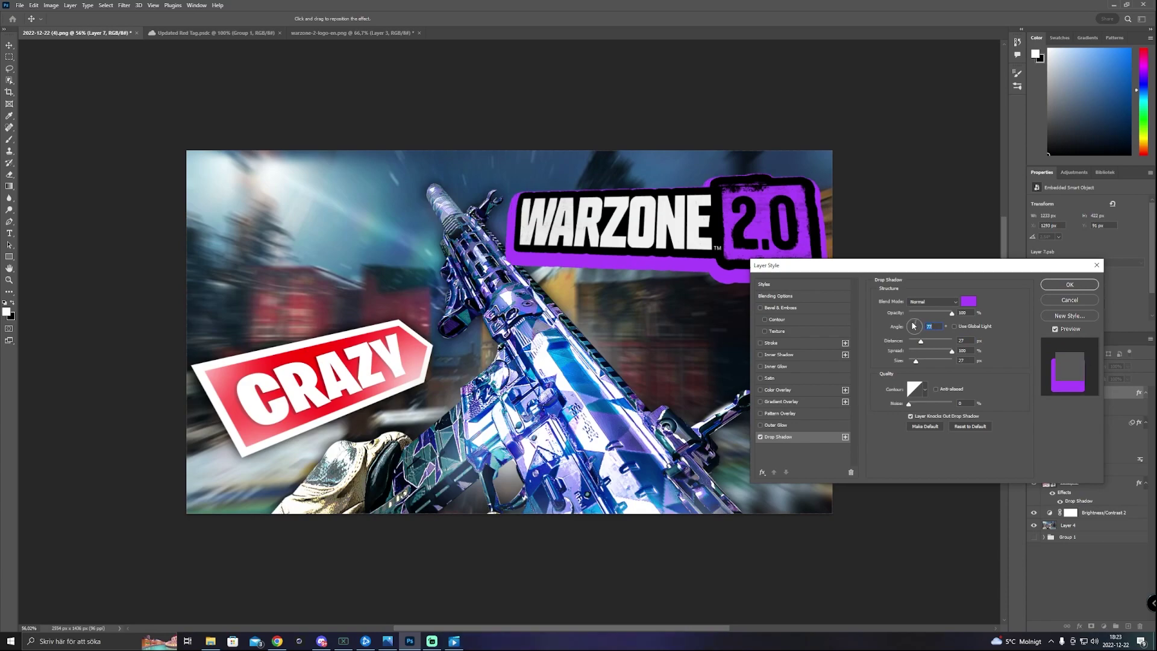
left_click_drag(913, 325, 912, 324)
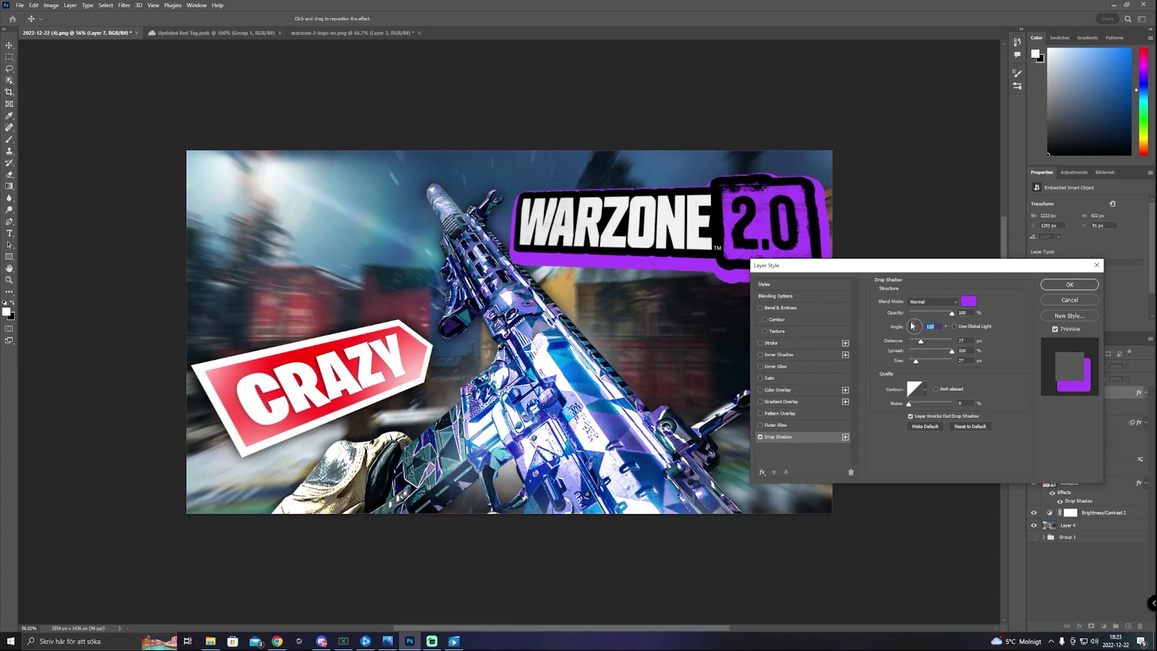
left_click_drag(912, 326, 909, 324)
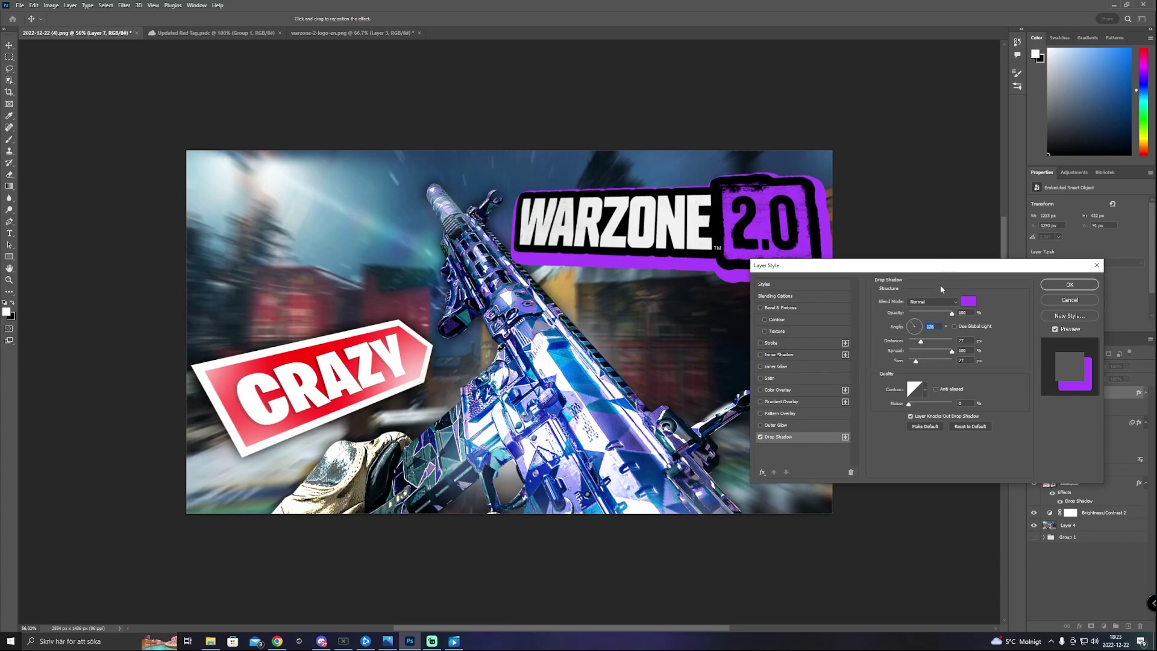
left_click_drag(922, 342, 921, 348)
left_click(921, 348)
mouse_move(408, 645)
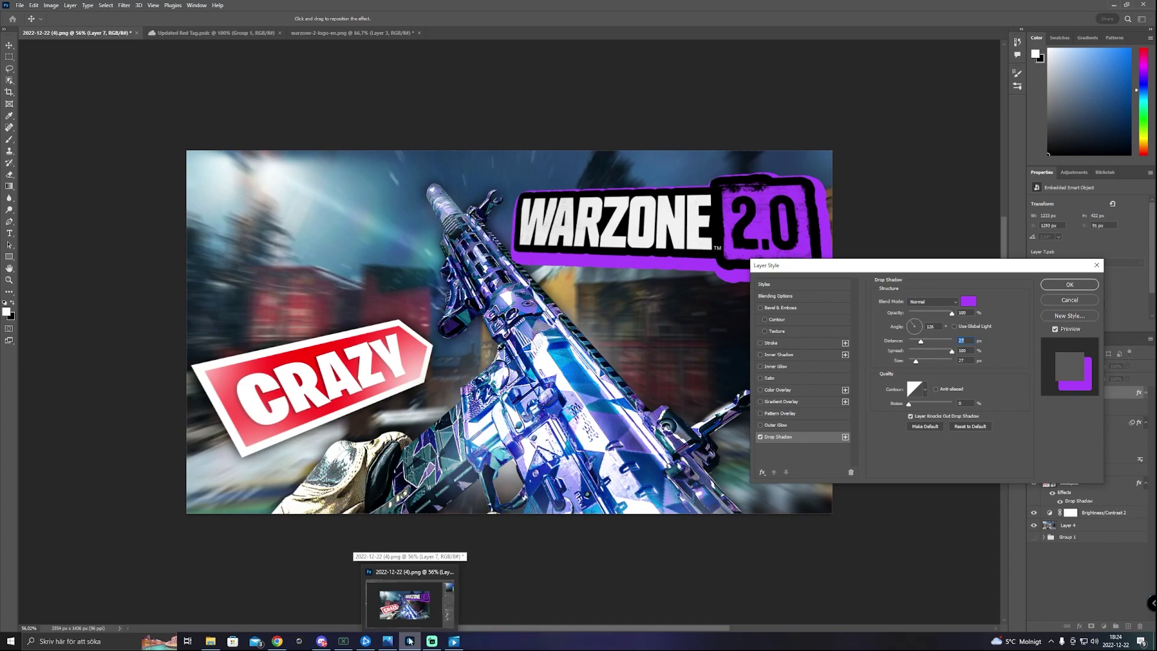
left_click(1076, 300)
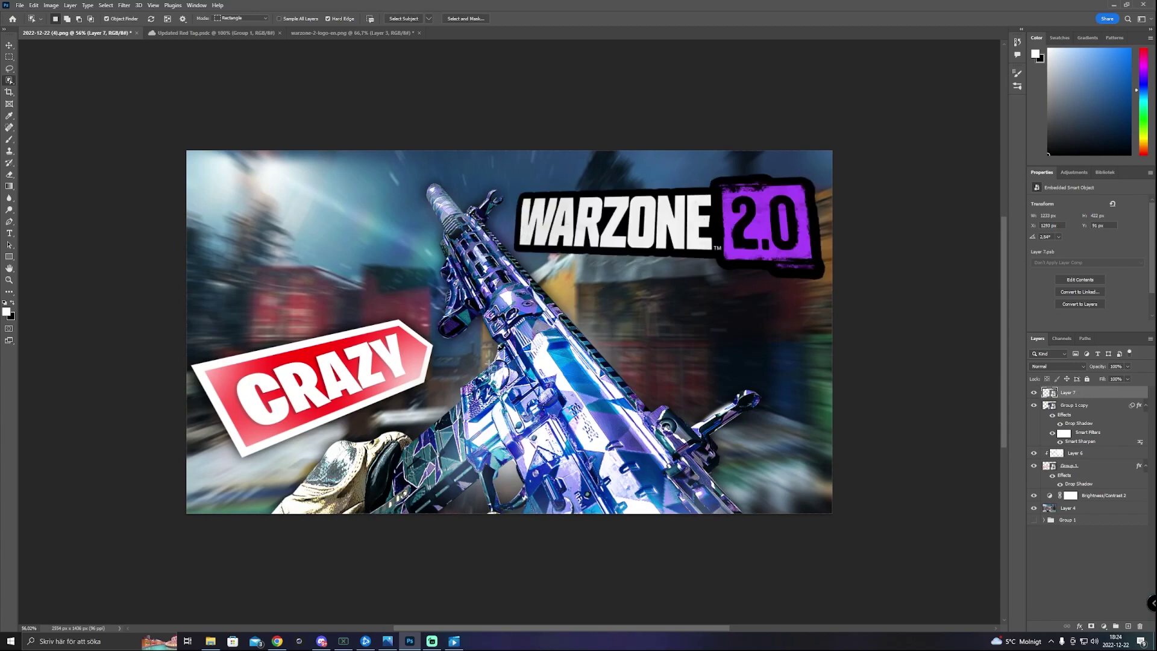
Hide and show the WARZONE 2.0 logo layer to compare the composition with and without it.
left_click(1034, 393)
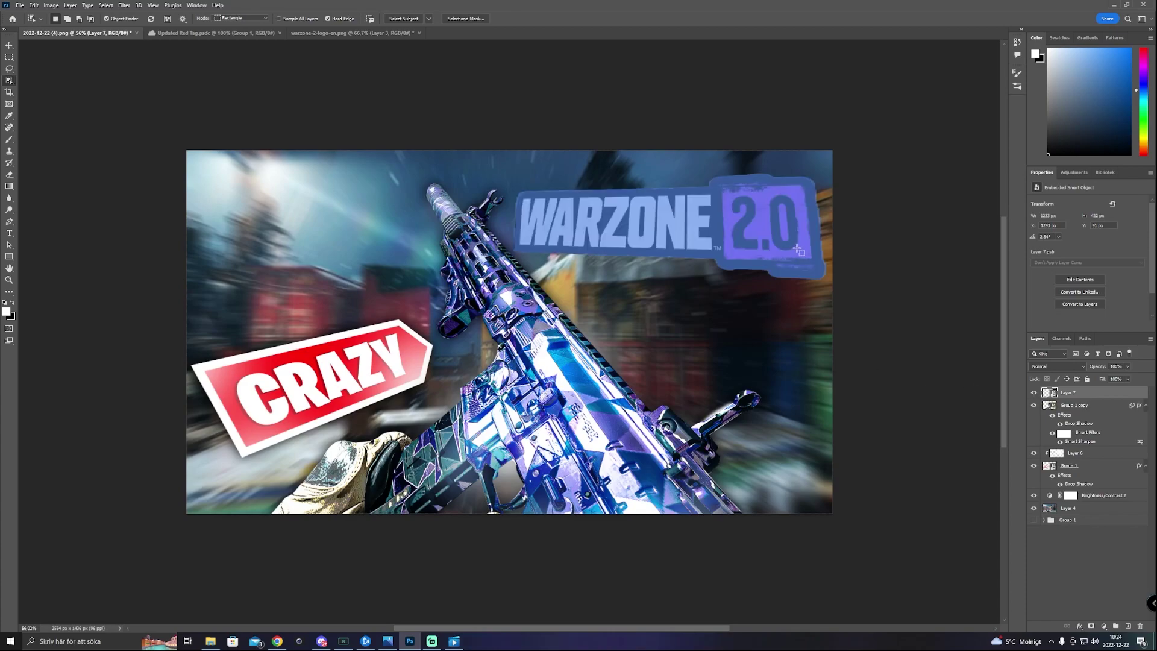
left_click(1034, 392)
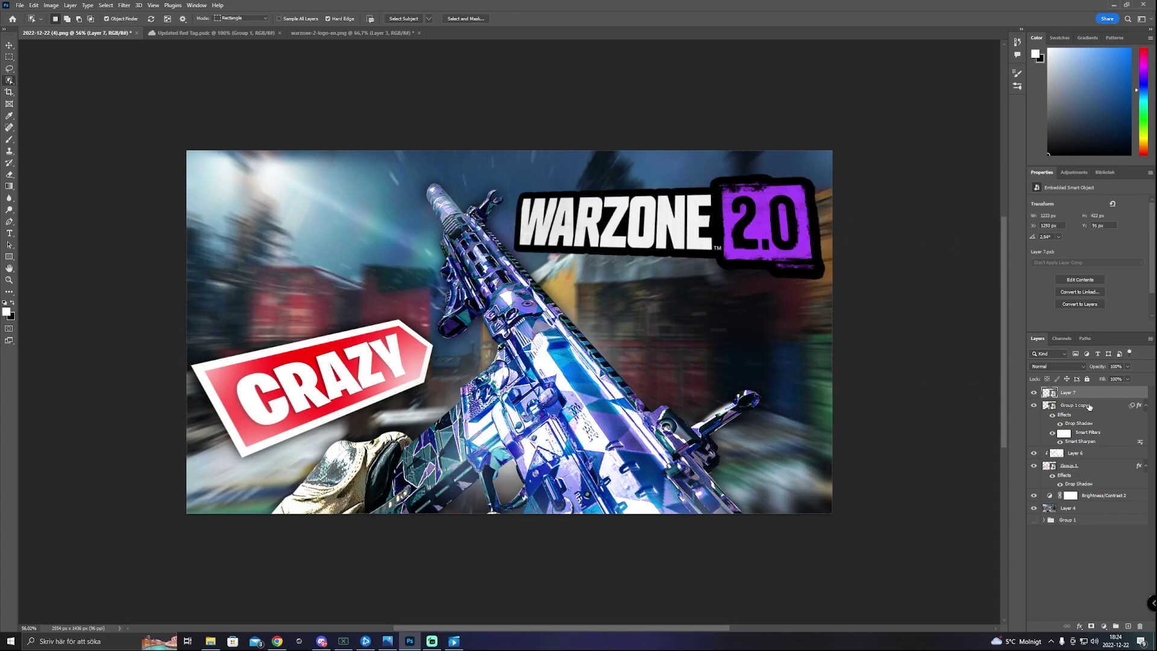
Hide the WARZONE 2.0 logo and toggle the gun layer off and on to compare the composition without it.
left_click(1034, 393)
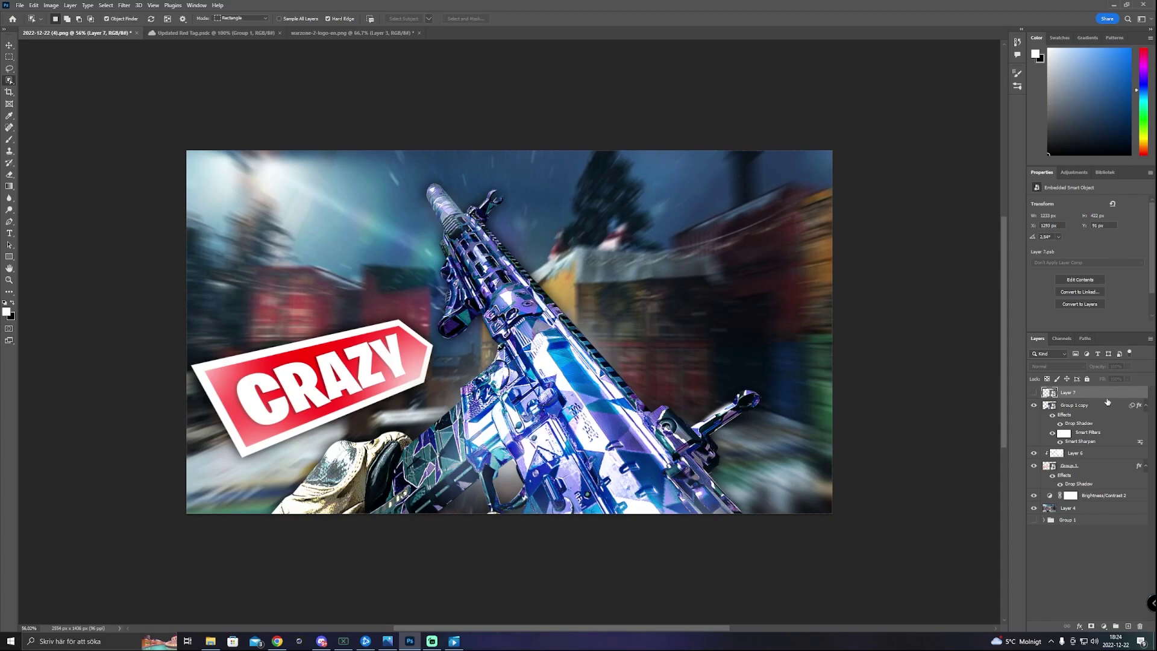
left_click(1095, 465)
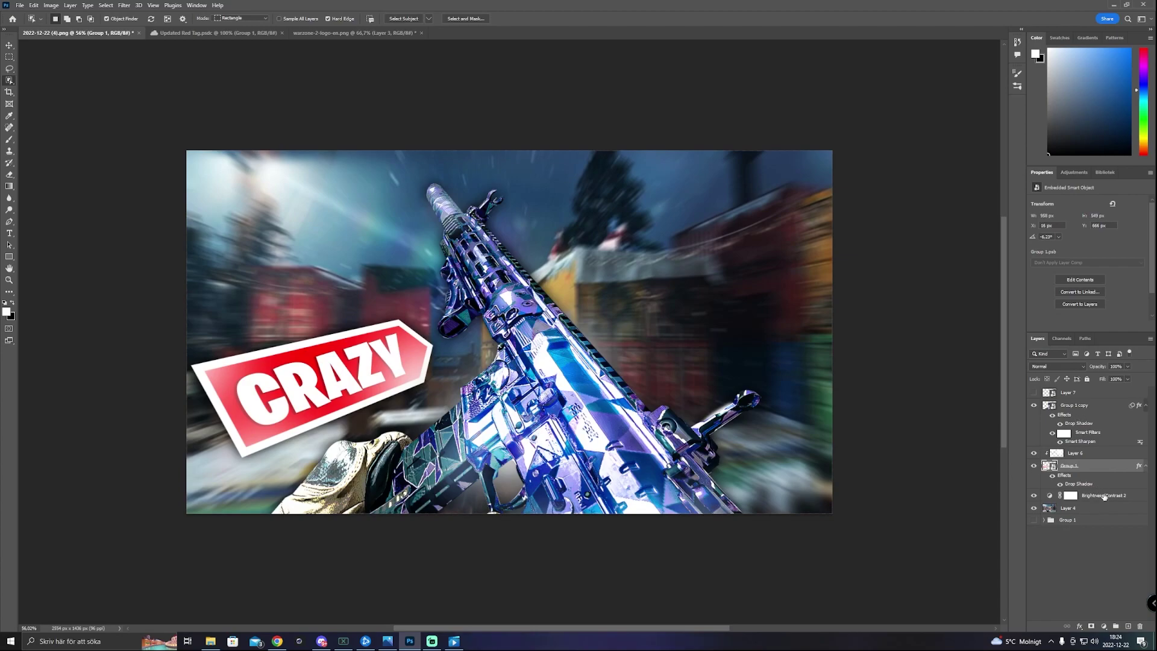
left_click(1034, 406)
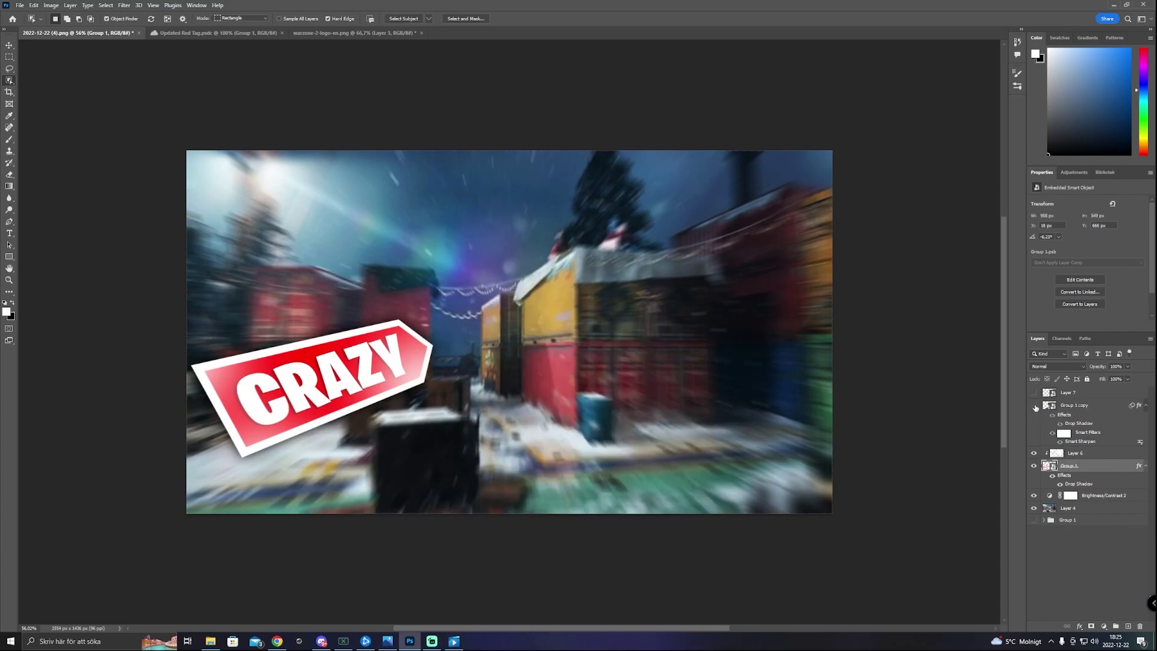
left_click(1034, 407)
left_click(1034, 406)
left_click(1034, 407)
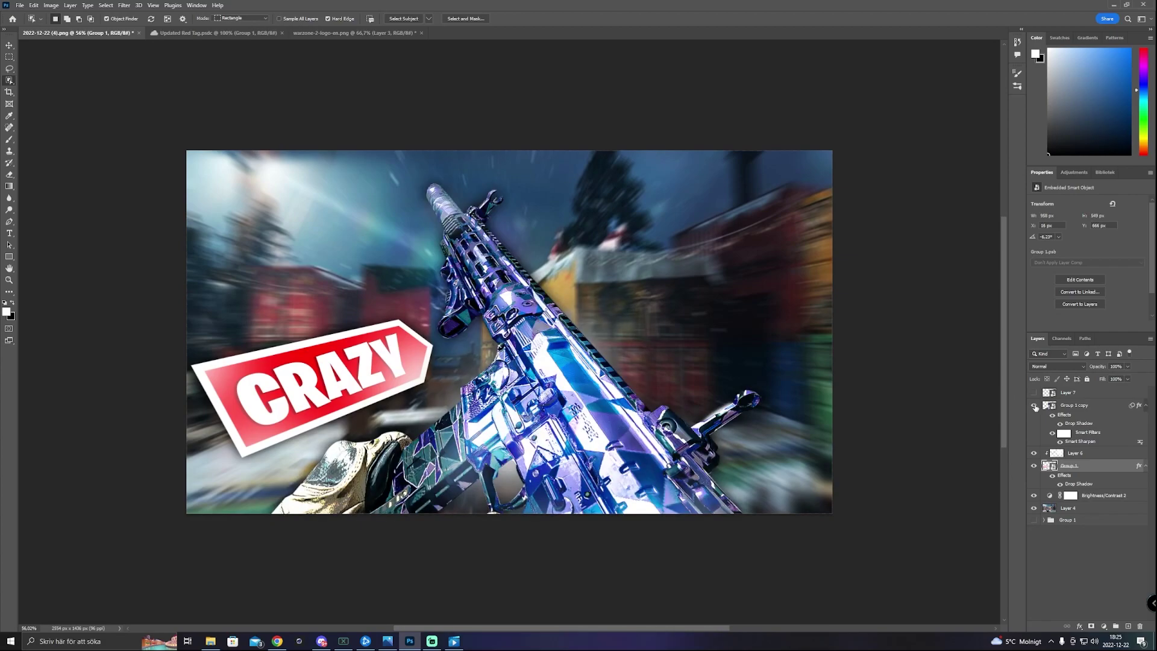
left_click(1035, 407)
left_click(1035, 407)
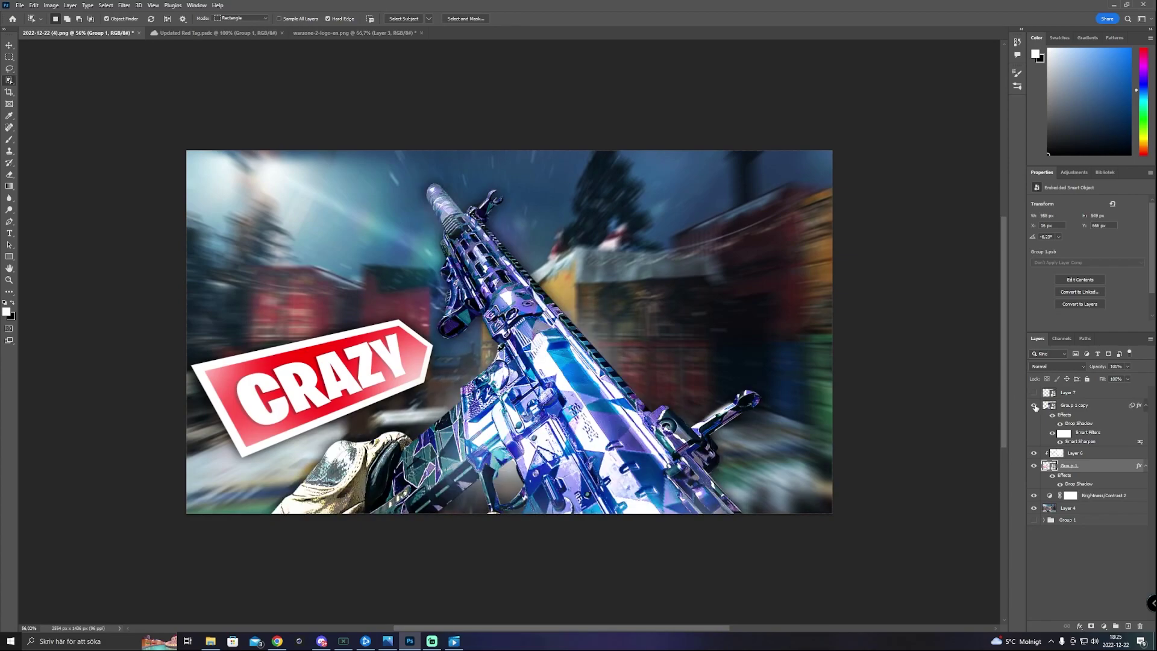
Move the gun horizontally away from the CRAZY tag, leaving more space between them, at its existing size.
left_click(1092, 407)
key("ctrl+t")
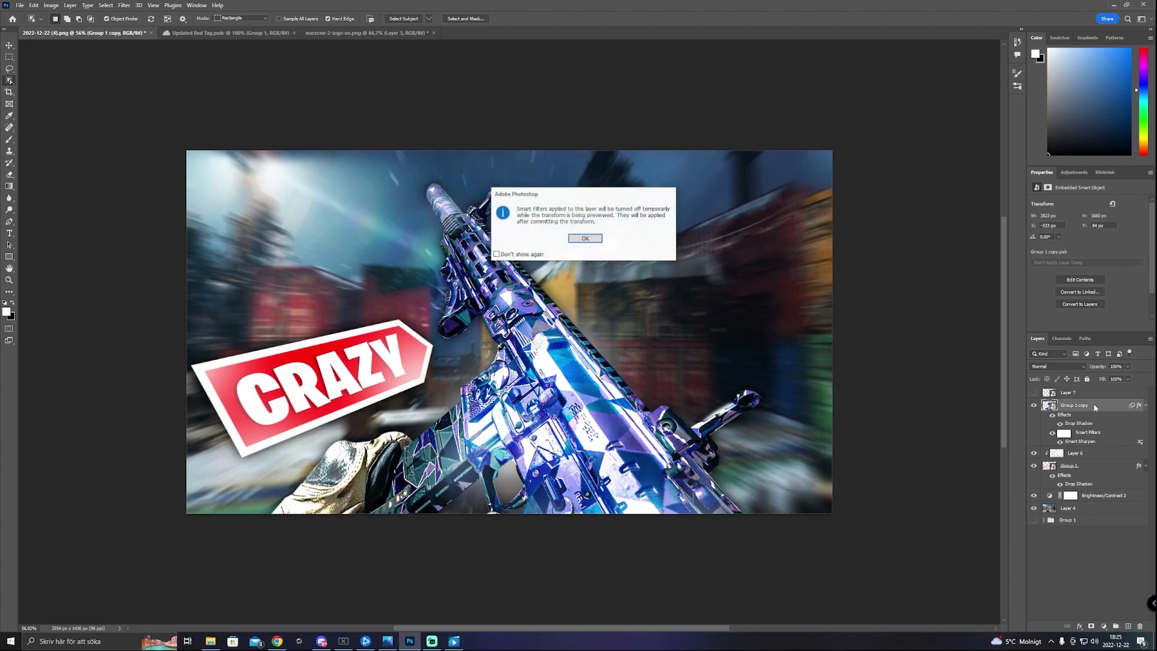
left_click(591, 241)
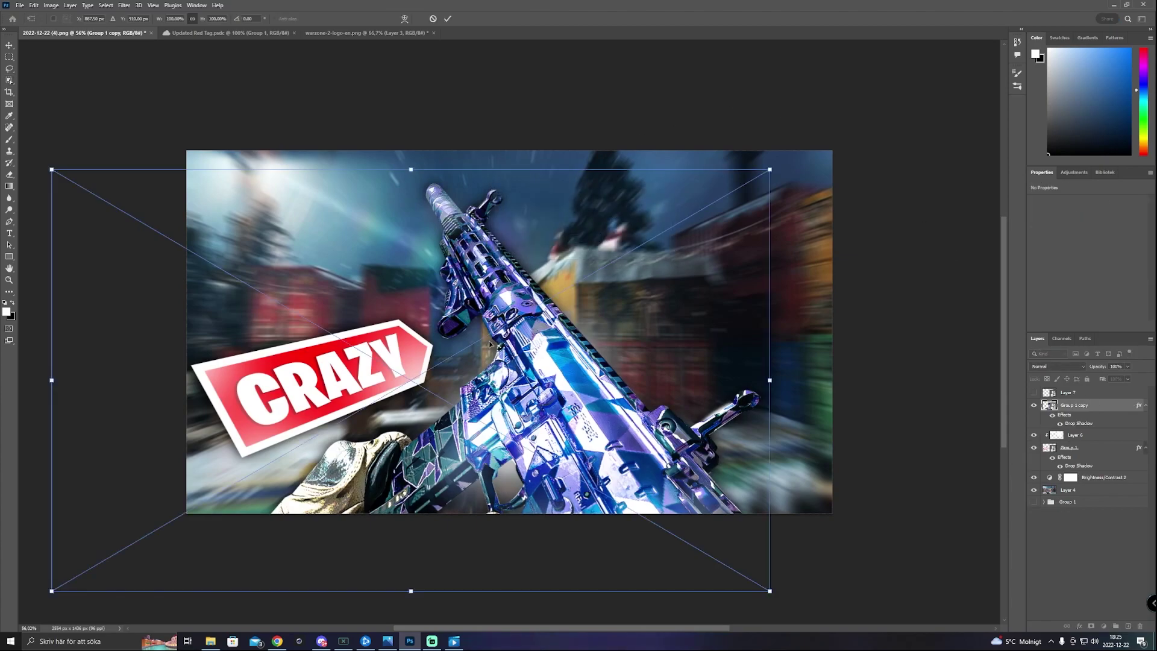
left_click_drag(486, 341, 529, 346)
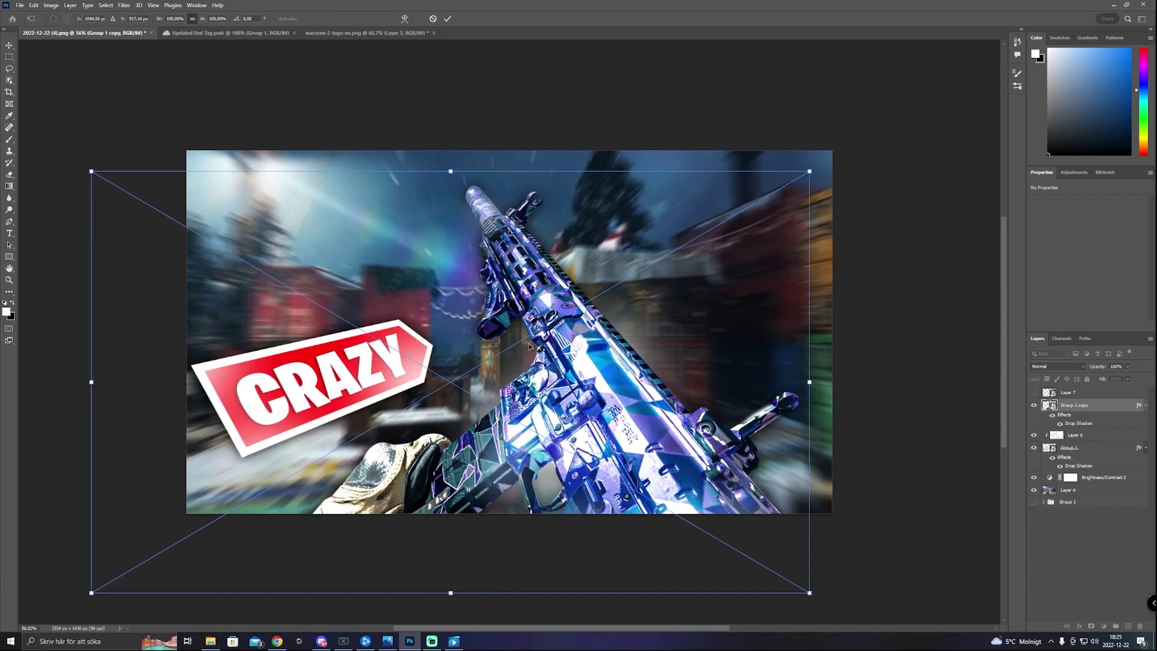
key("ctrl+h")
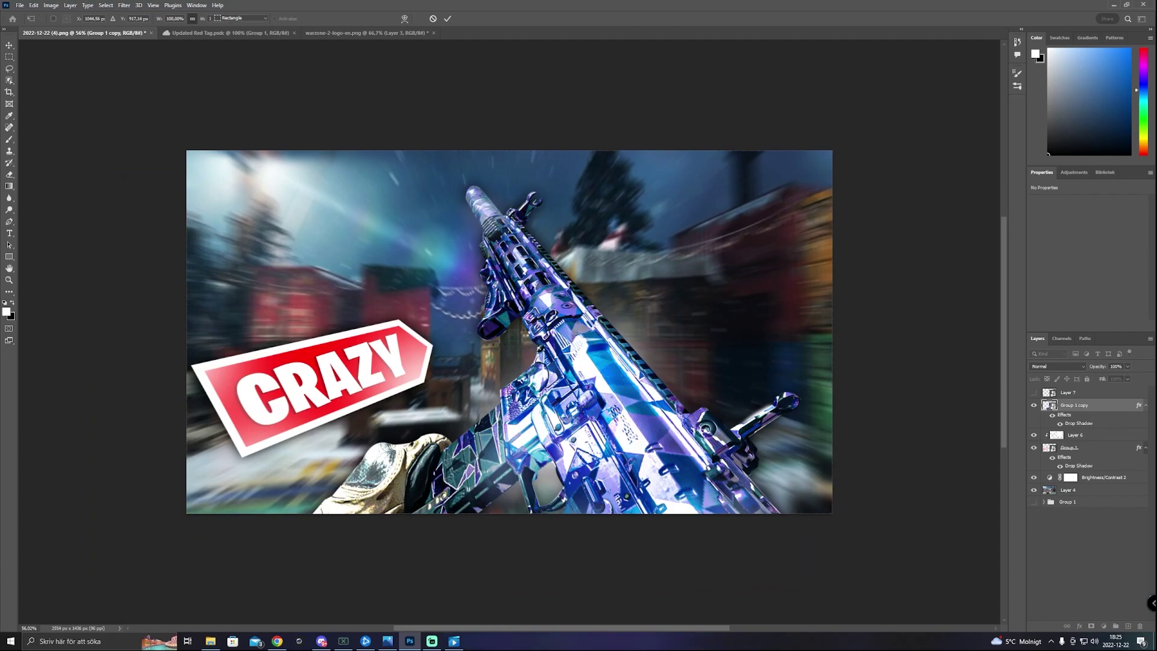
key("Return")
key("ctrl+alt+f")
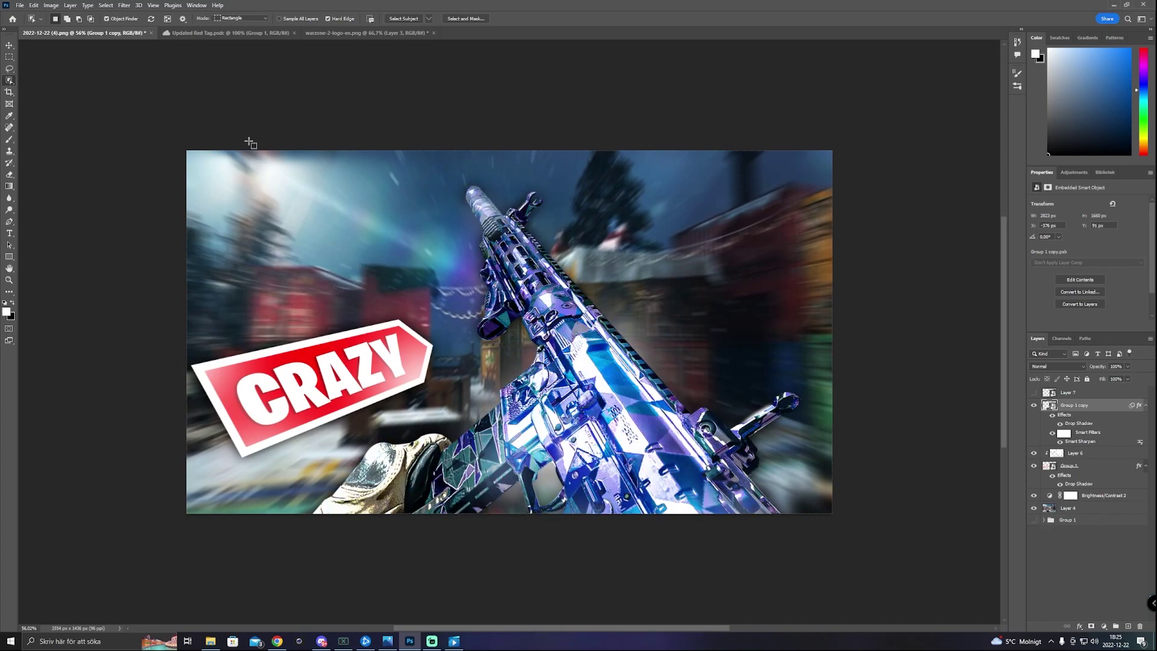
Paint a large soft white glow over the sky's bright corner on a new layer above the background, blended as Overlay.
left_click(1085, 509)
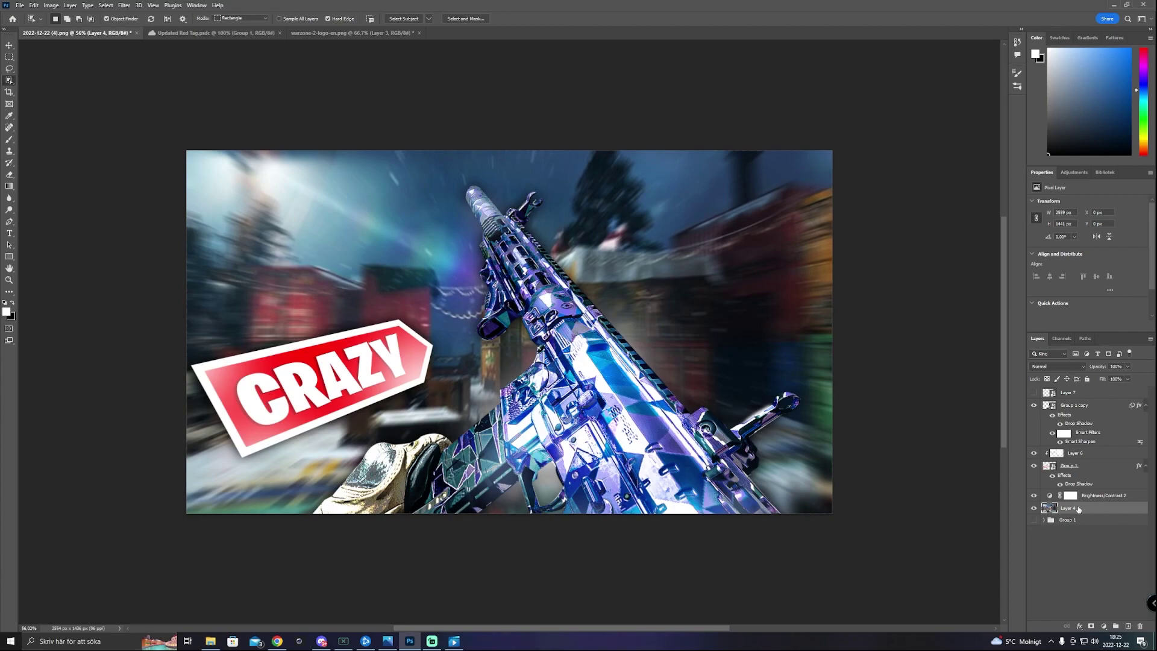
left_click(1128, 627)
key("b")
mouse_move(210, 265)
left_mouse_down()
mouse_move(264, 234)
mouse_move(310, 231)
left_mouse_up()
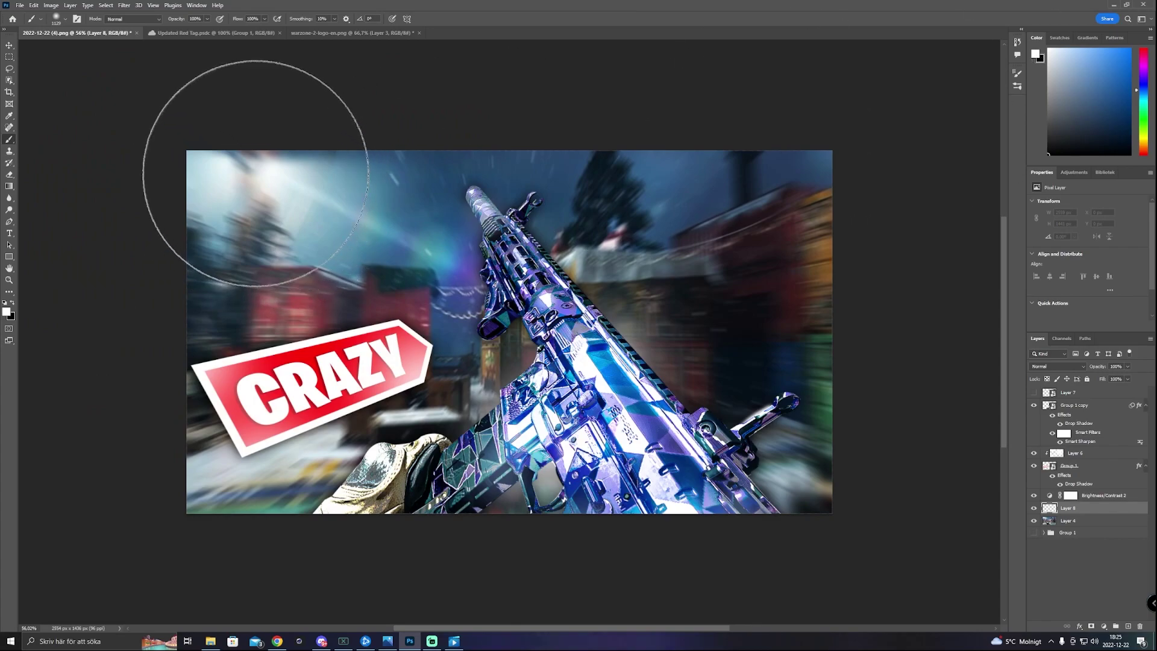
left_click(253, 159)
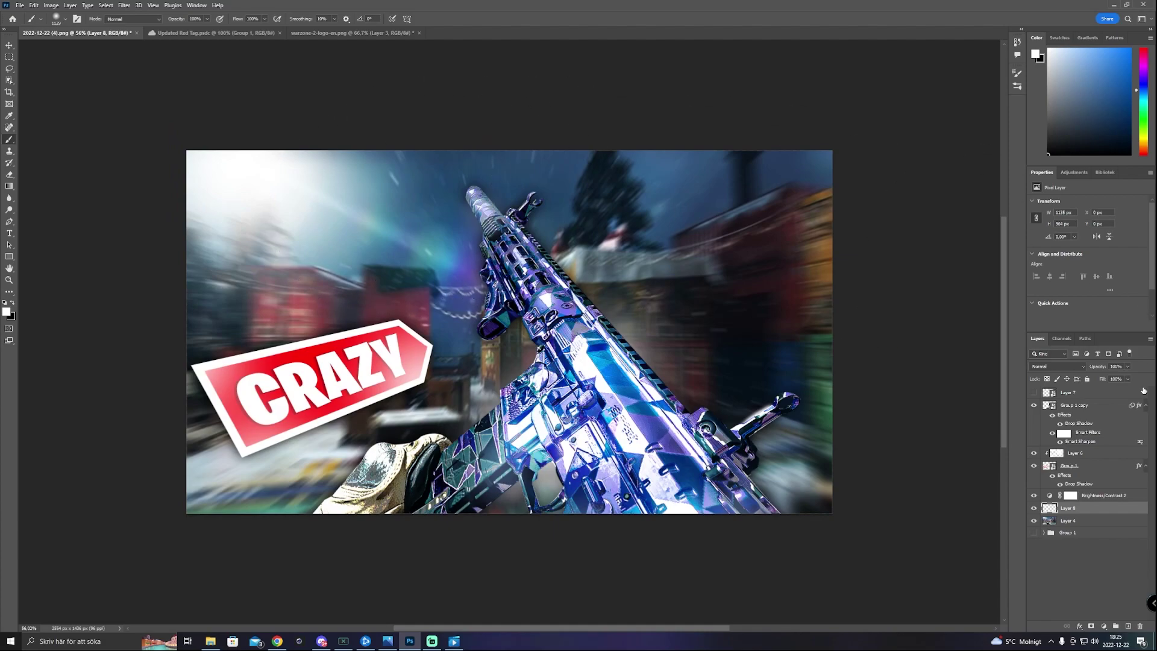
left_click(1083, 367)
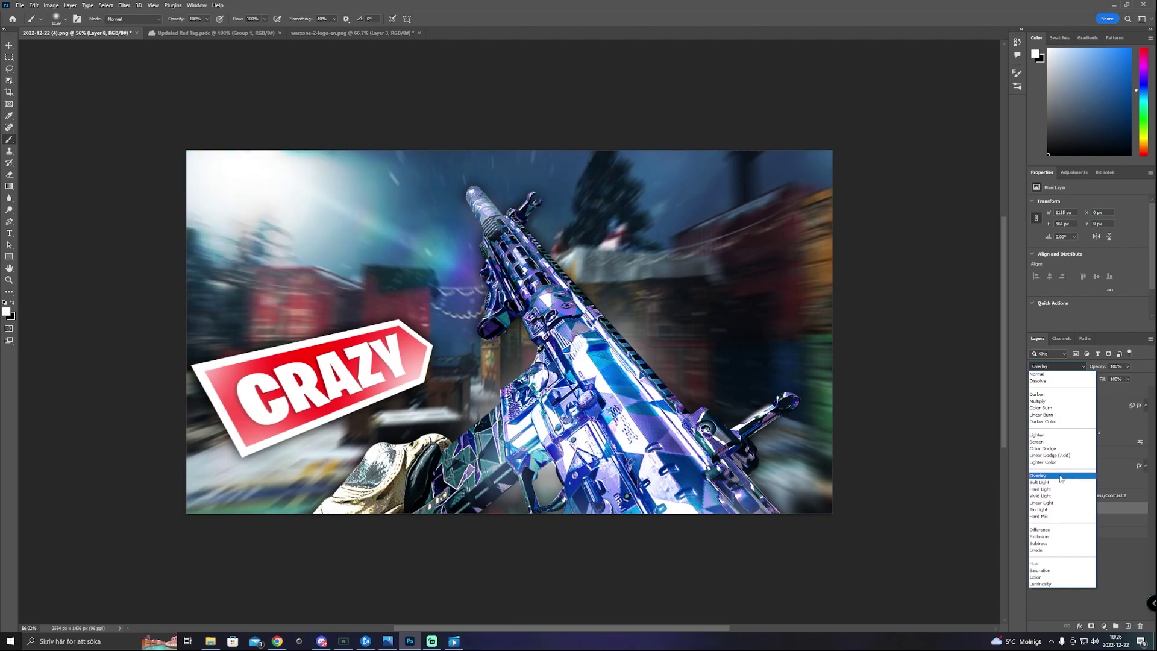
left_click(1061, 477)
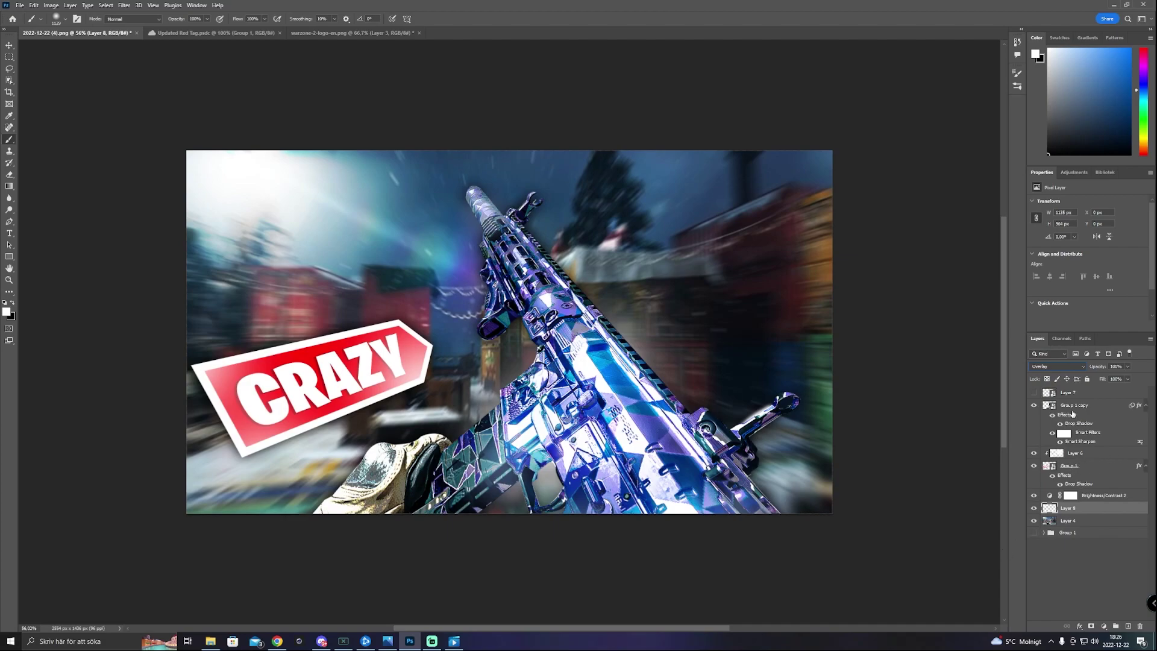
Add a new layer clipped to the gun and brush a large soft white highlight along the gun's side facing the light.
left_click(1088, 467)
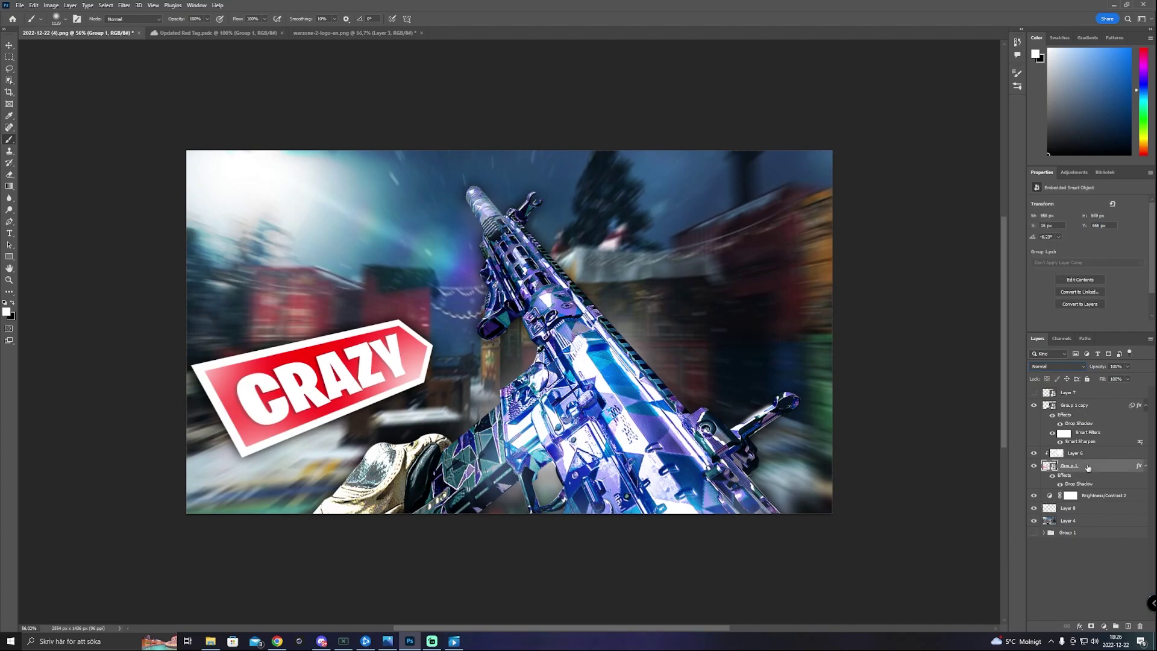
left_click(1077, 409)
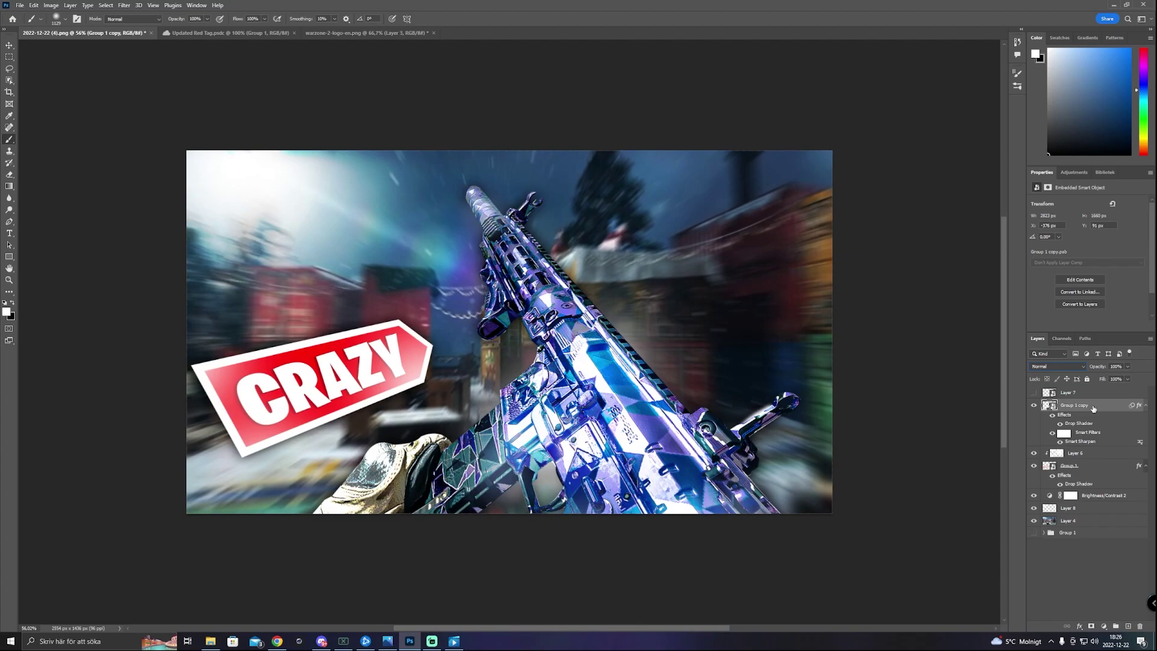
left_click(1128, 626)
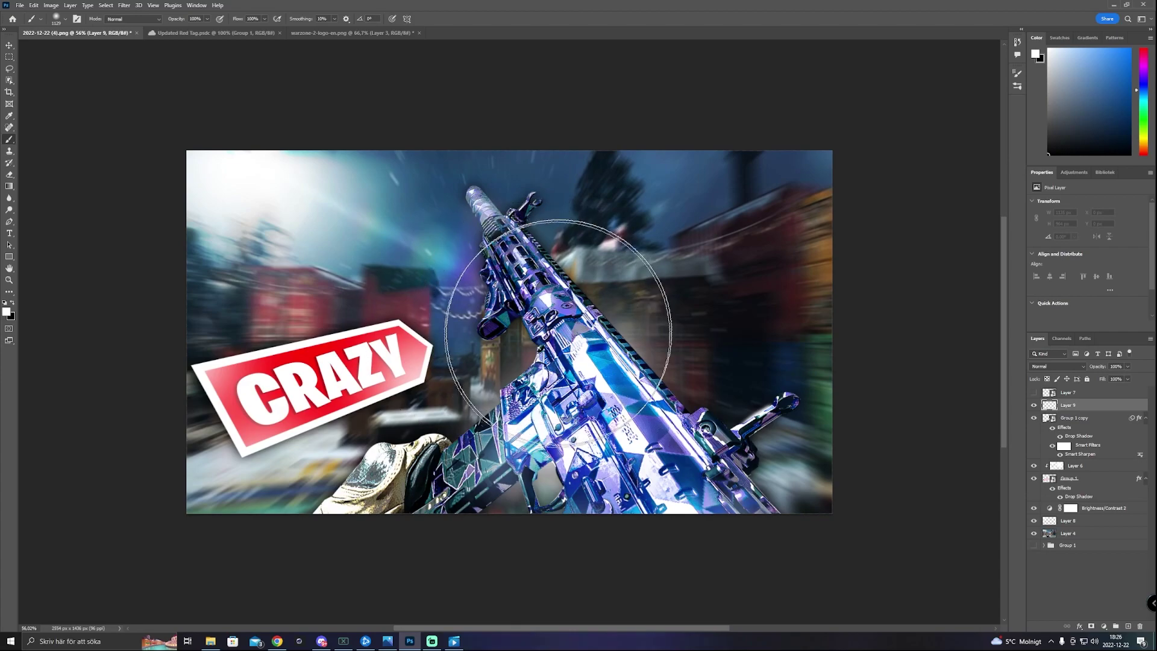
right_click(1097, 405)
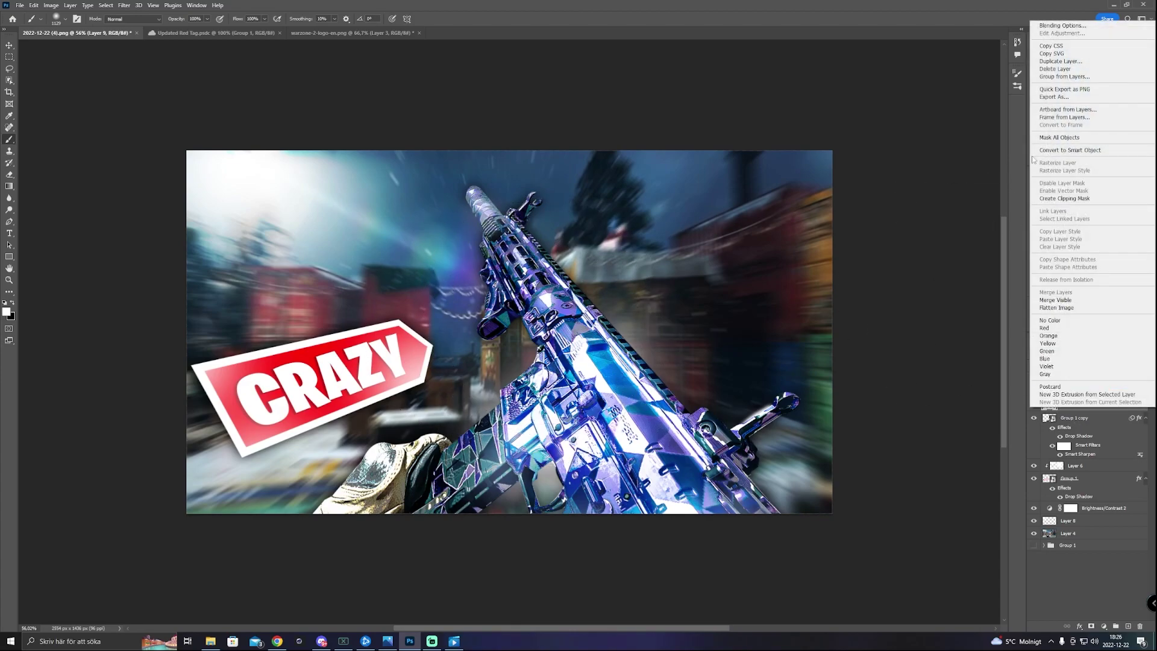
left_click(1076, 199)
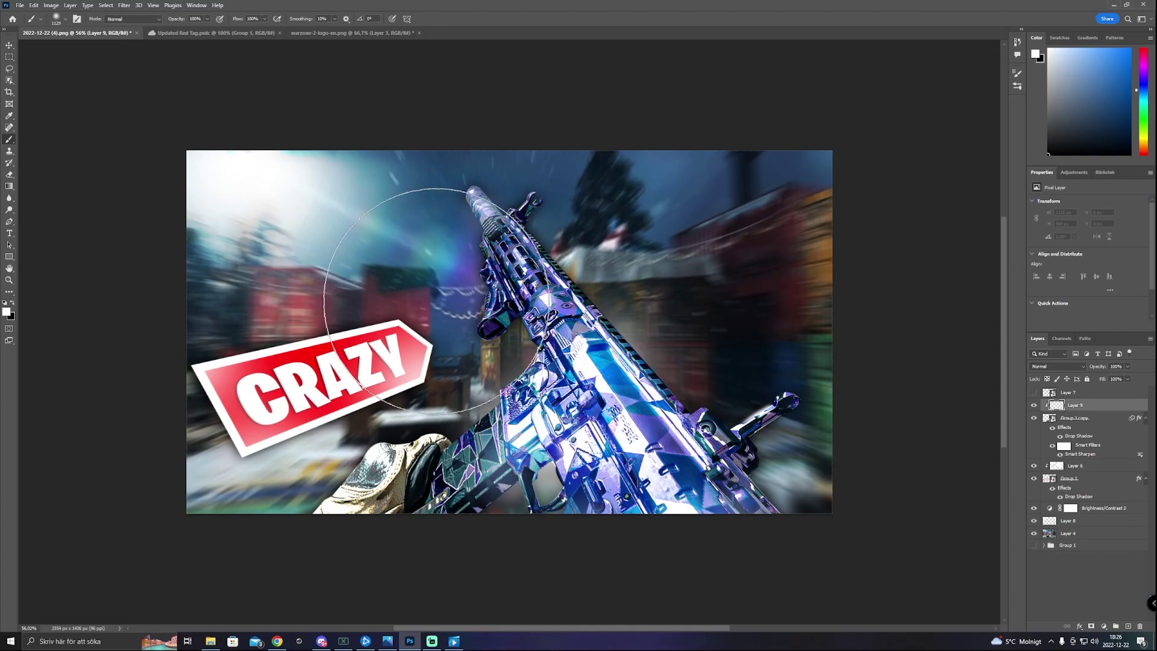
right_click(426, 294, "alt")
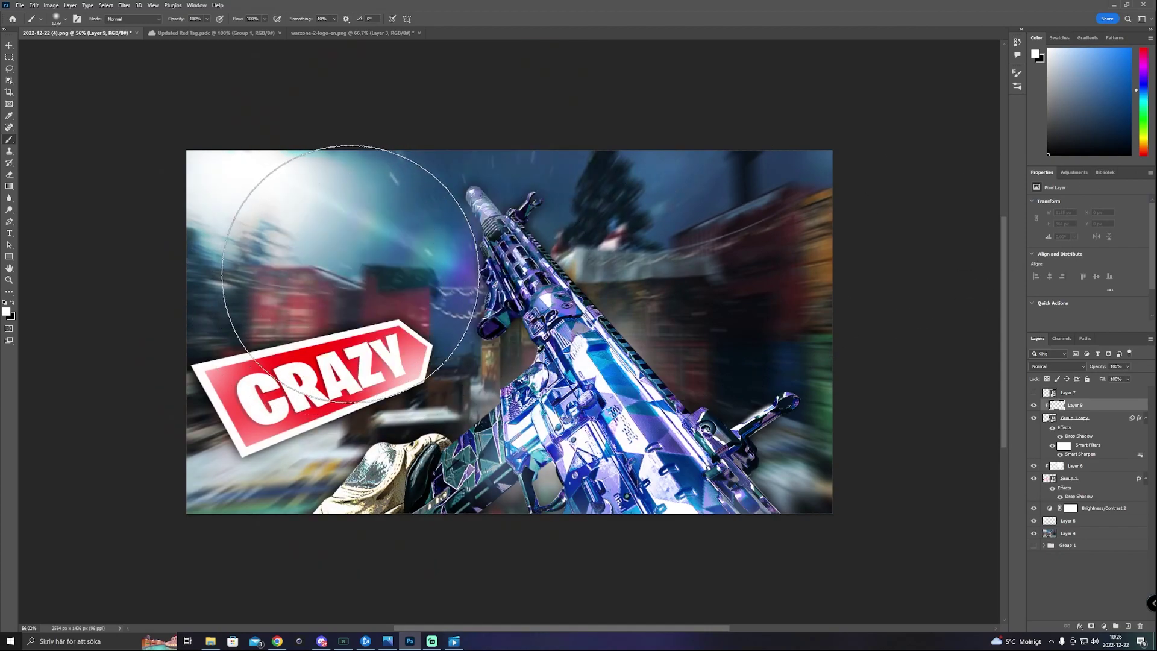
left_click(352, 331)
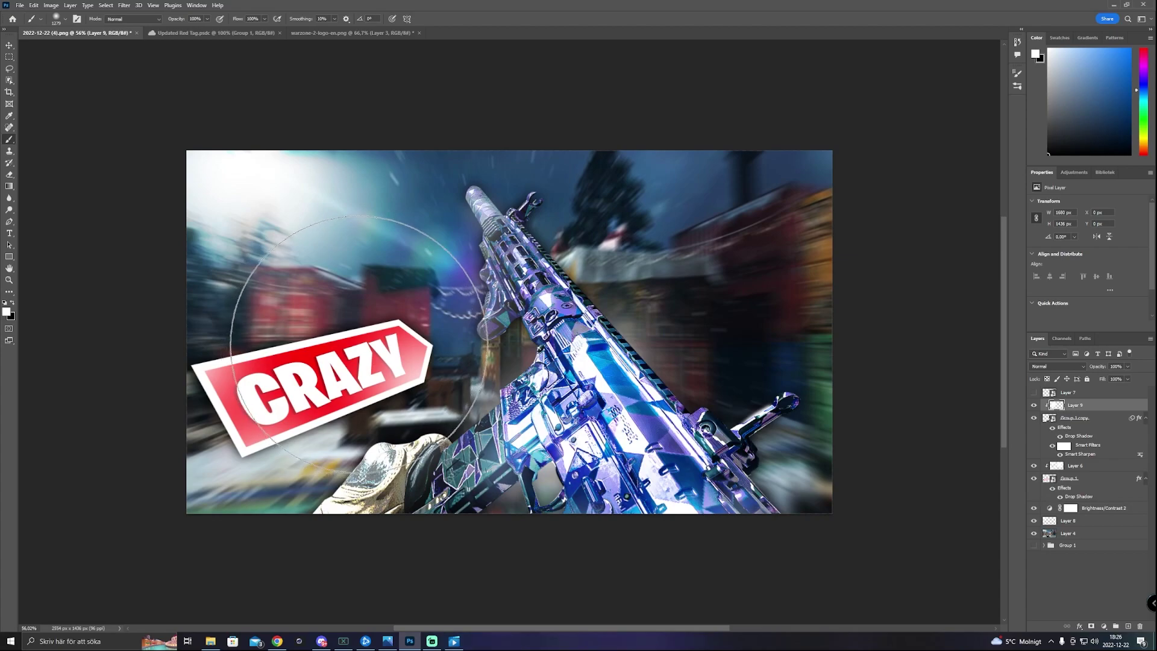
Set the gun highlight layer's blend mode to Linear Dodge (Add) and its opacity to 70%.
left_click(1086, 366)
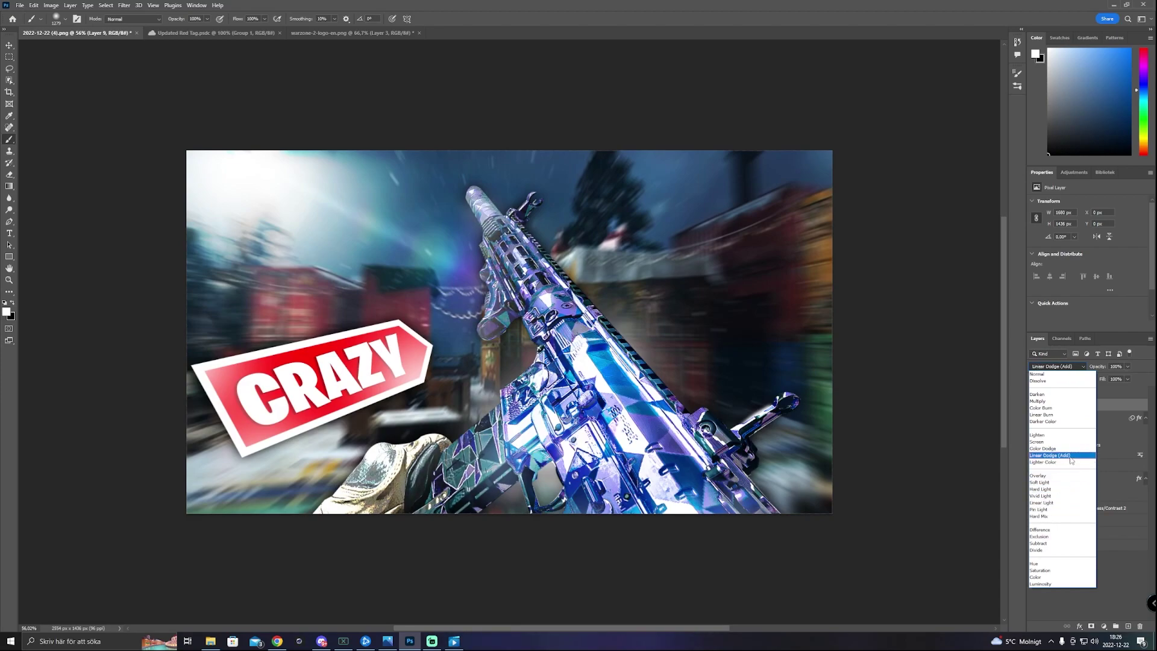
left_click(1072, 456)
left_click(1121, 366)
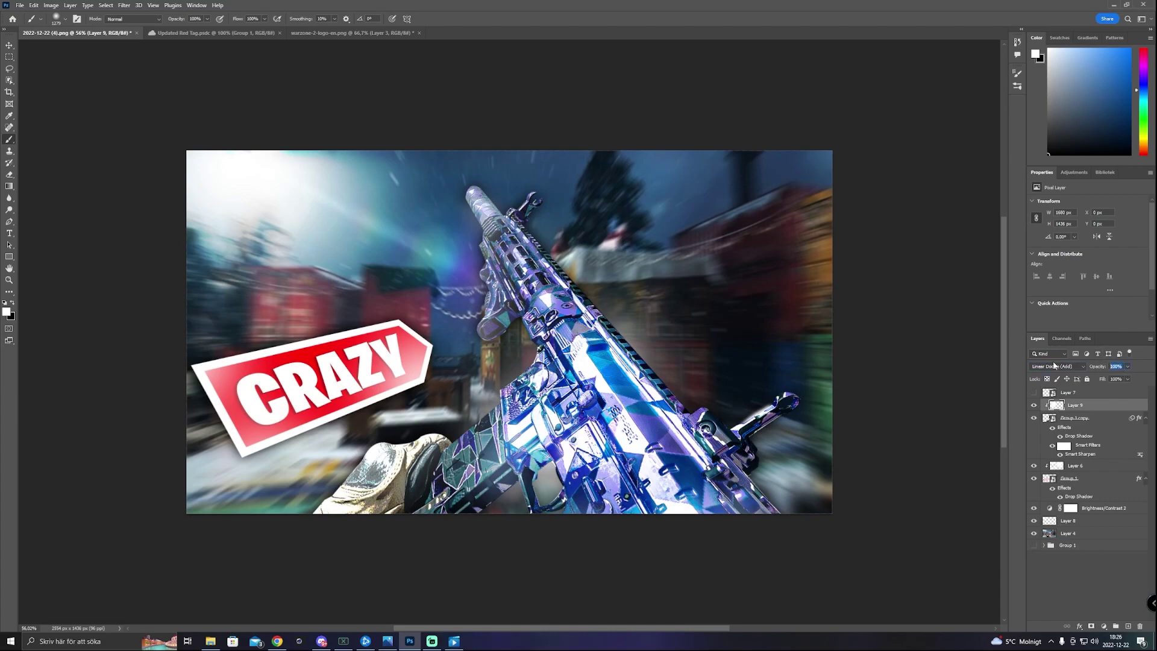
type("70")
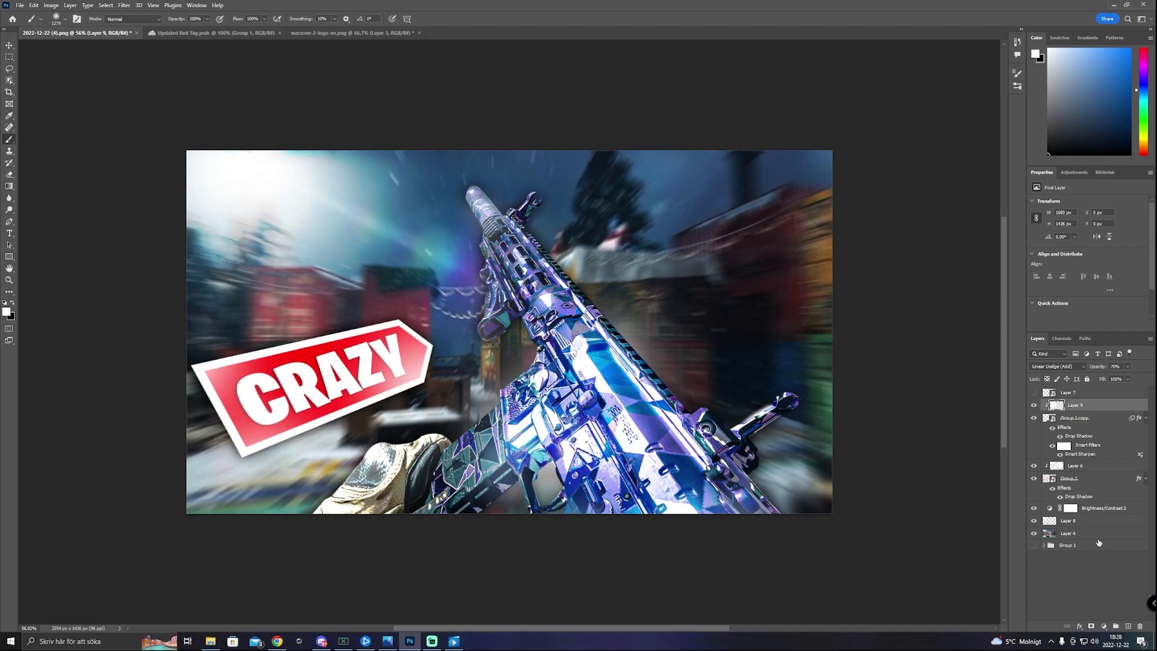
Enlarge the CRAZY tag, tilt it slightly more upward, and reposition it against the canvas's left edge.
left_click(1074, 393)
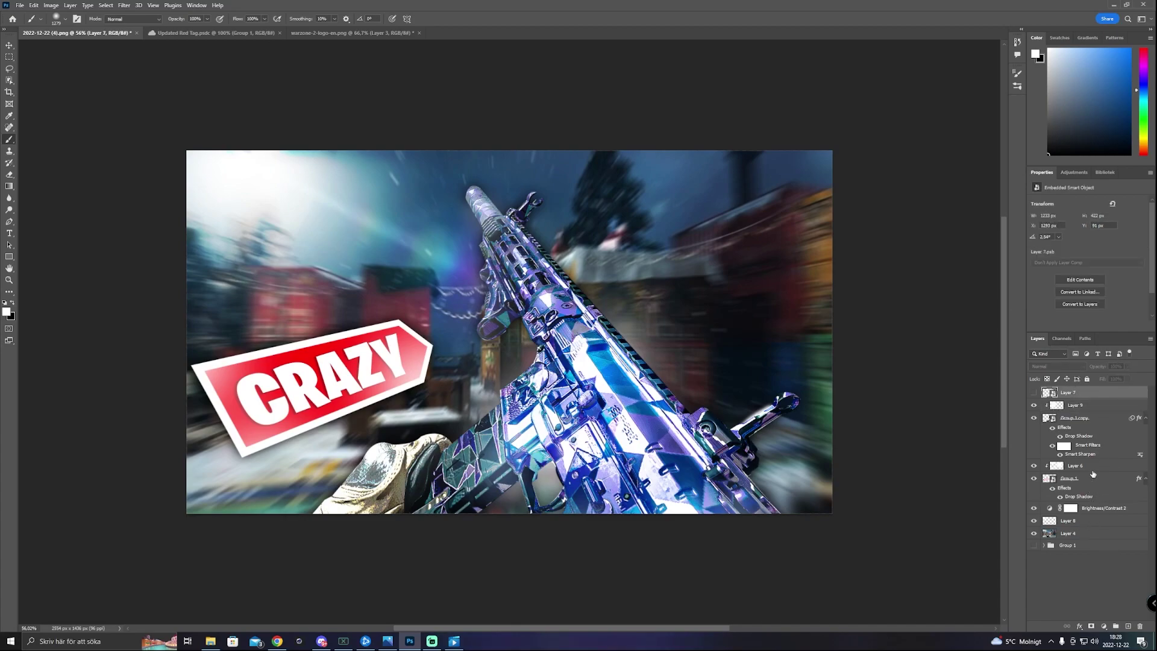
left_click(1092, 476)
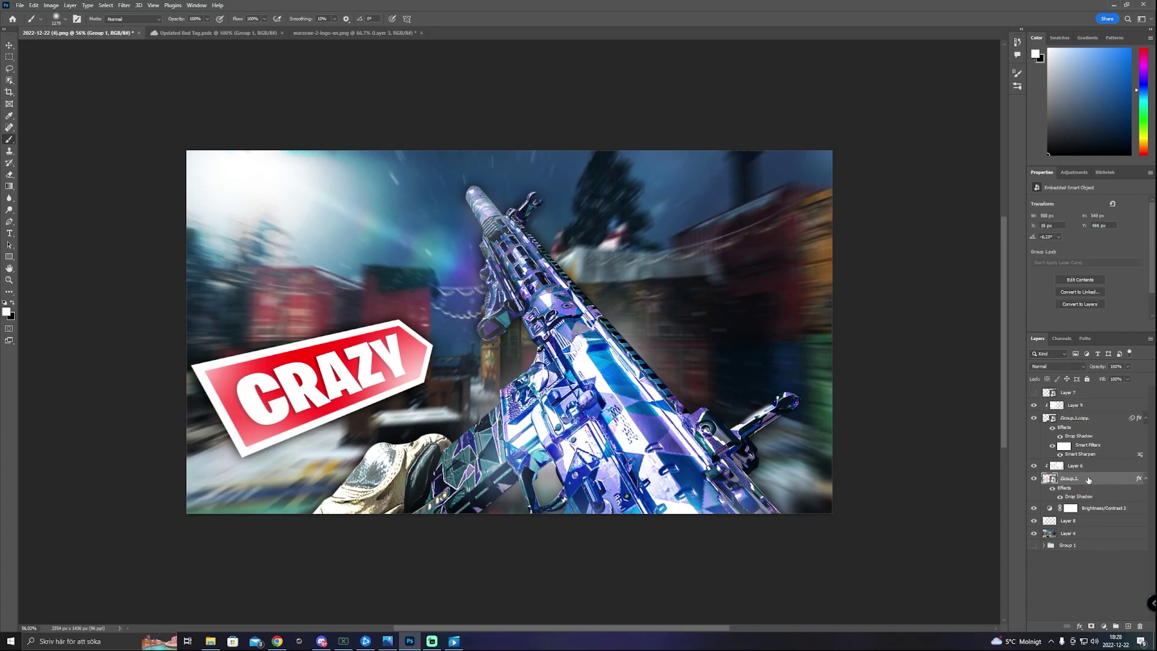
key("ctrl+t")
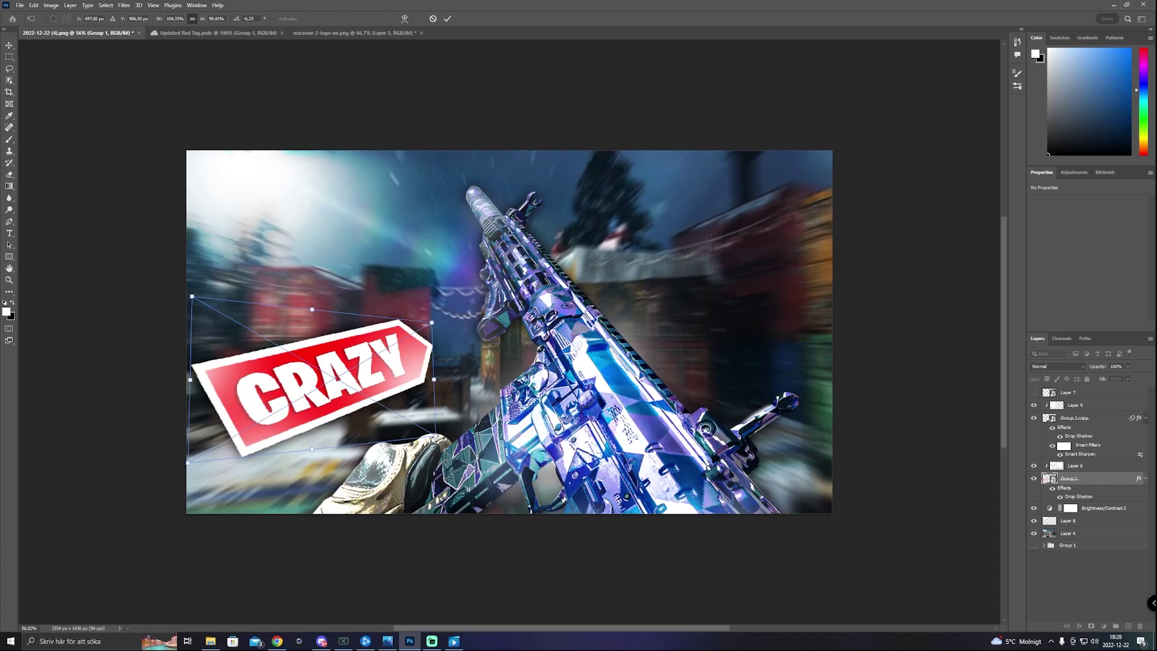
left_click_drag(434, 438, 414, 386)
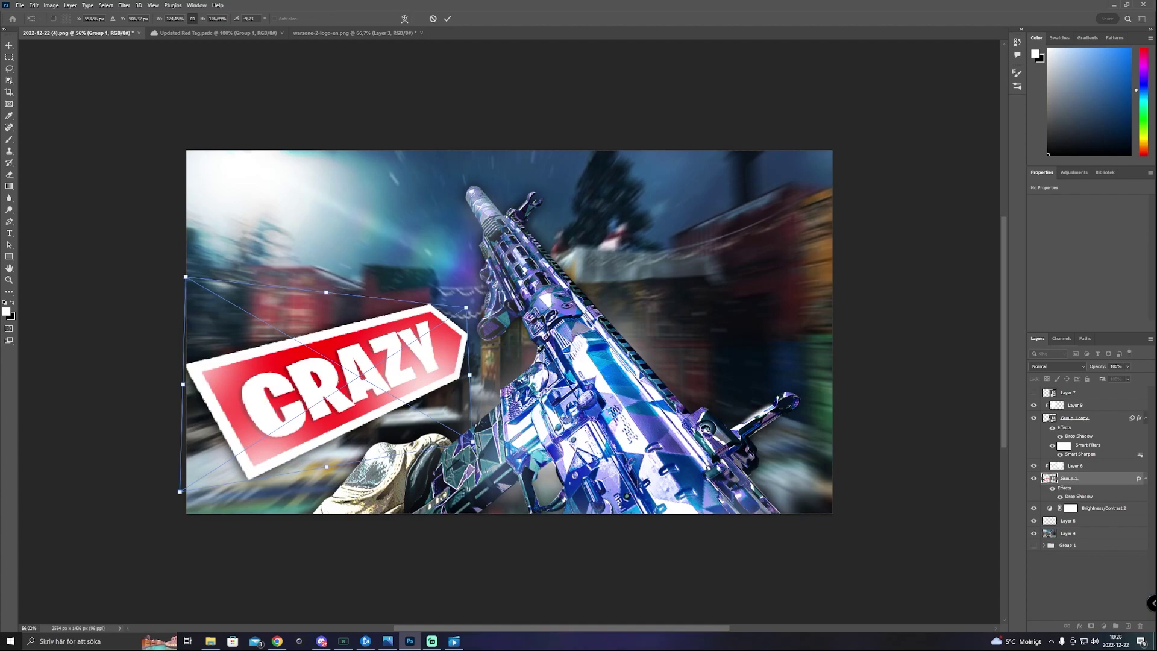
left_click_drag(472, 443, 477, 420)
left_click_drag(418, 389, 418, 392)
key("Return")
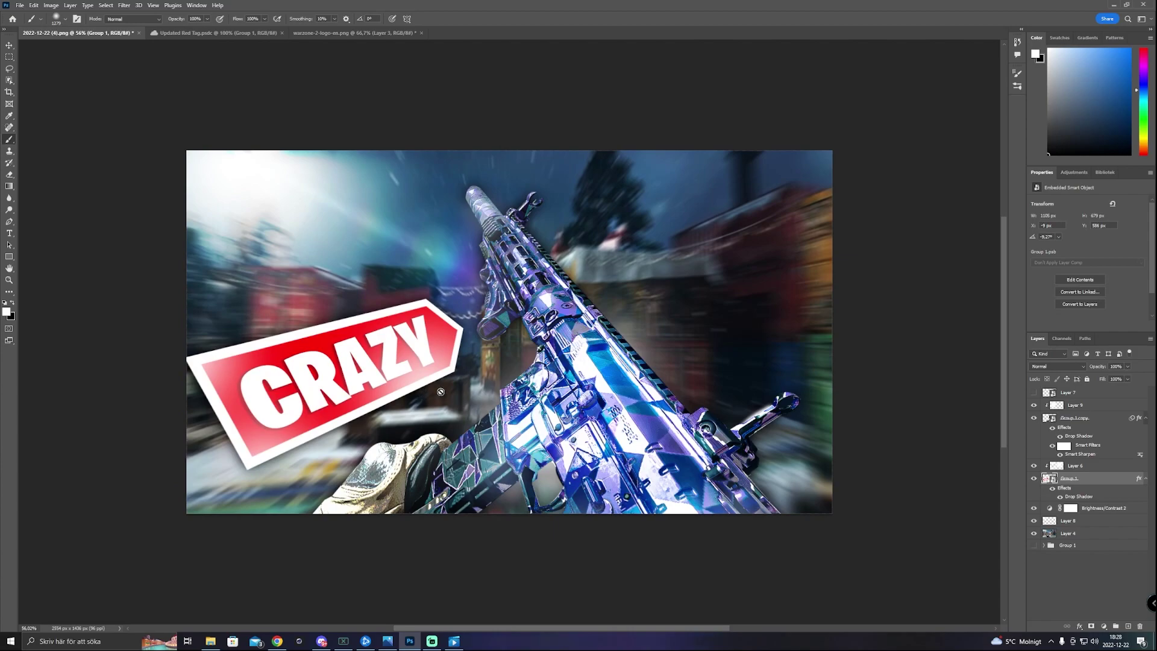
Group the gun layer together with its clipped highlight layer.
left_click(1099, 419)
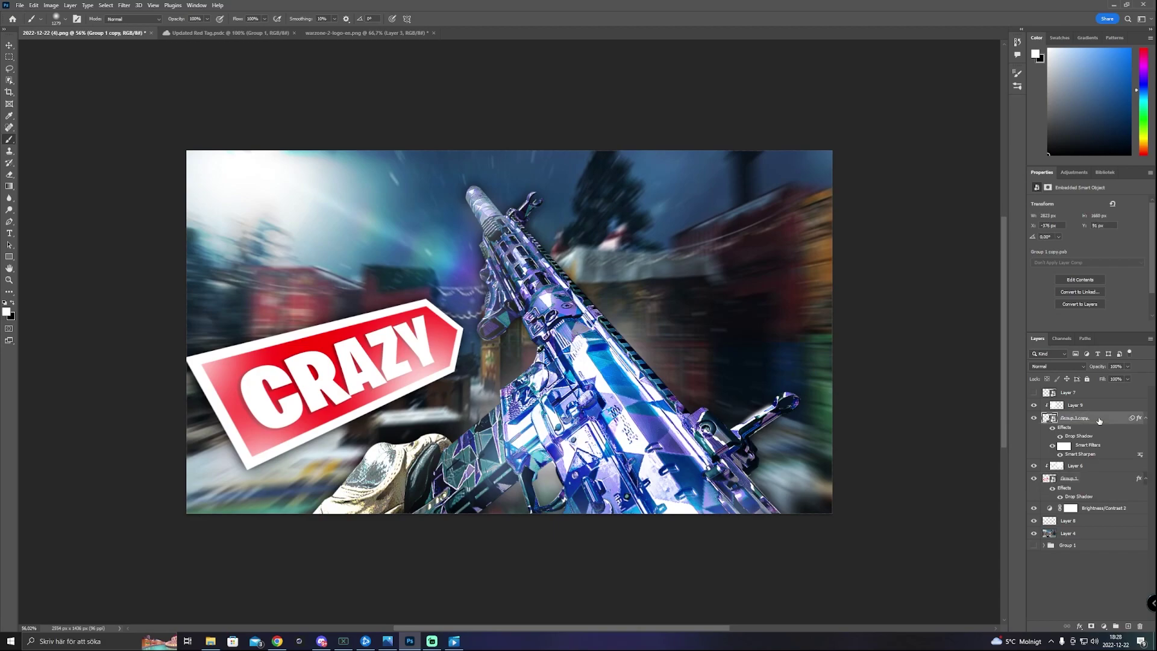
key("shift+alt+a")
left_click(1093, 408)
key("ctrl+g")
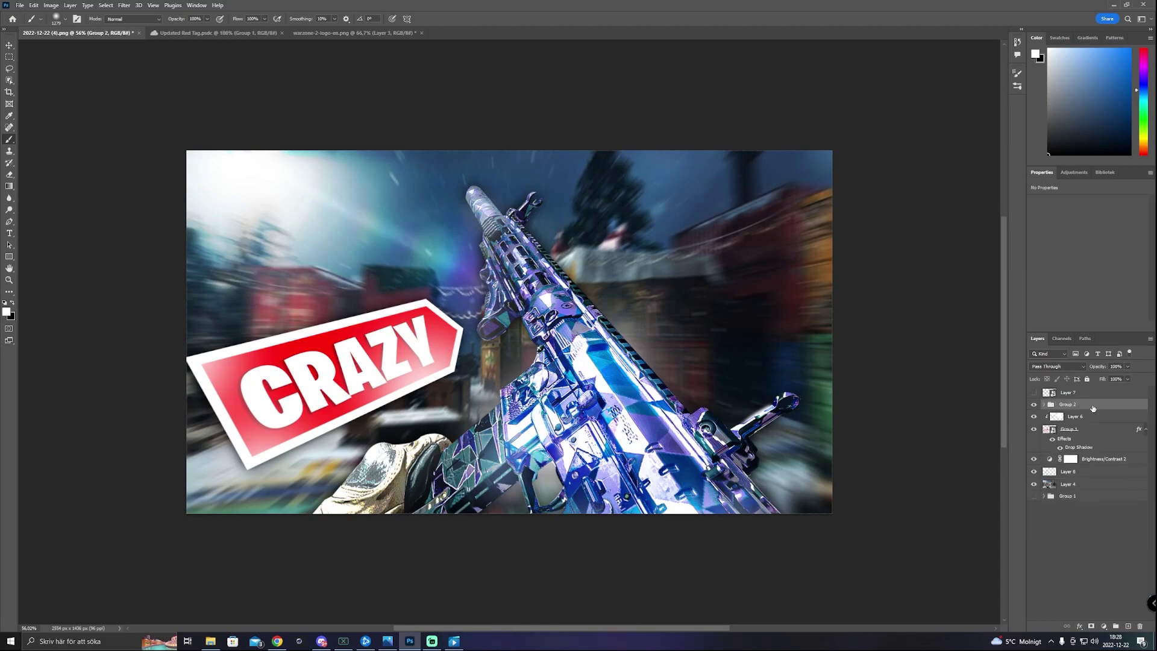
Scale the gun group up to about 103% and shift it slightly upward.
key("ctrl+t")
left_click(600, 239)
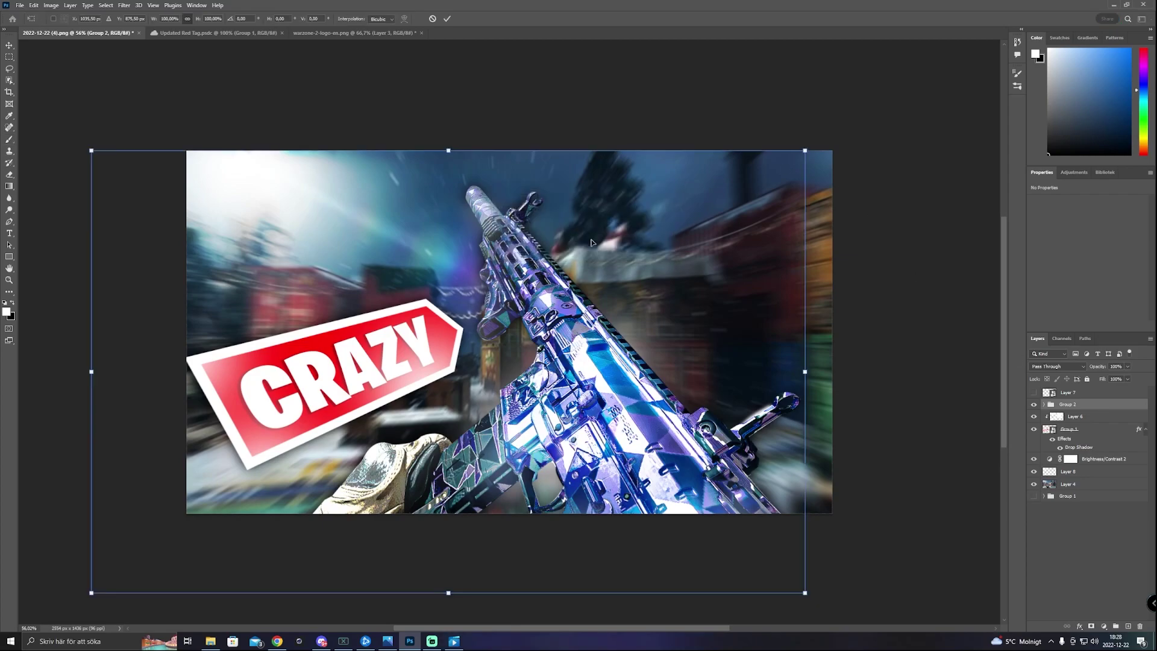
left_click_drag(804, 593, 827, 608)
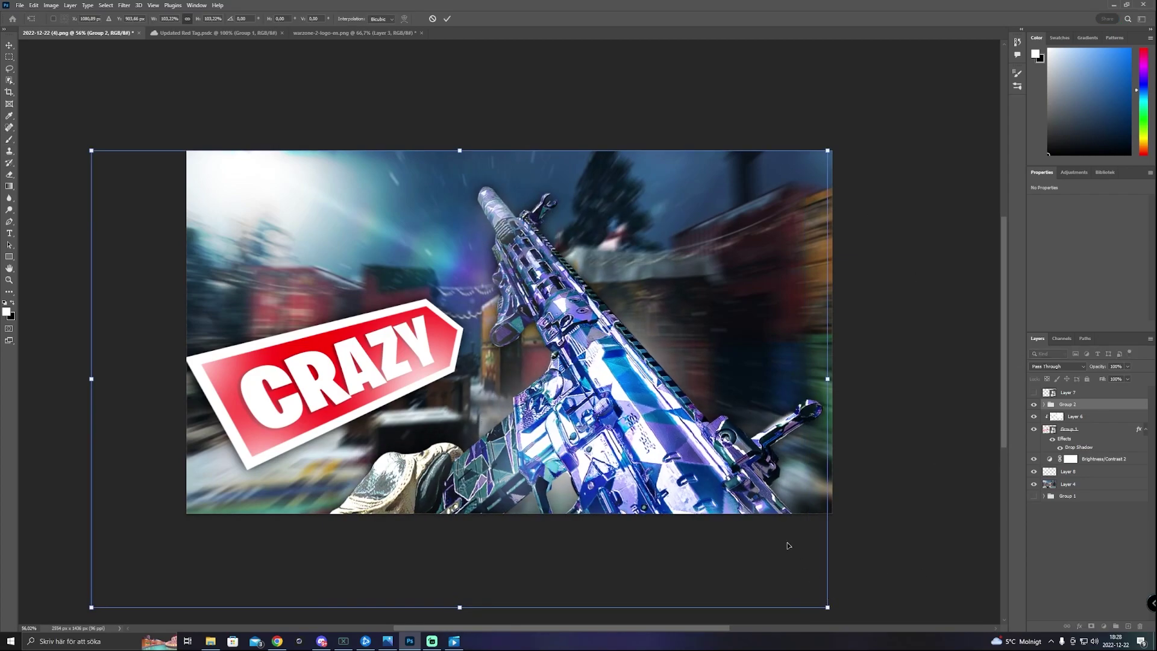
mouse_move(788, 544)
left_mouse_down()
mouse_move(782, 508)
mouse_move(789, 532)
left_mouse_up()
key("Return")
key("b")
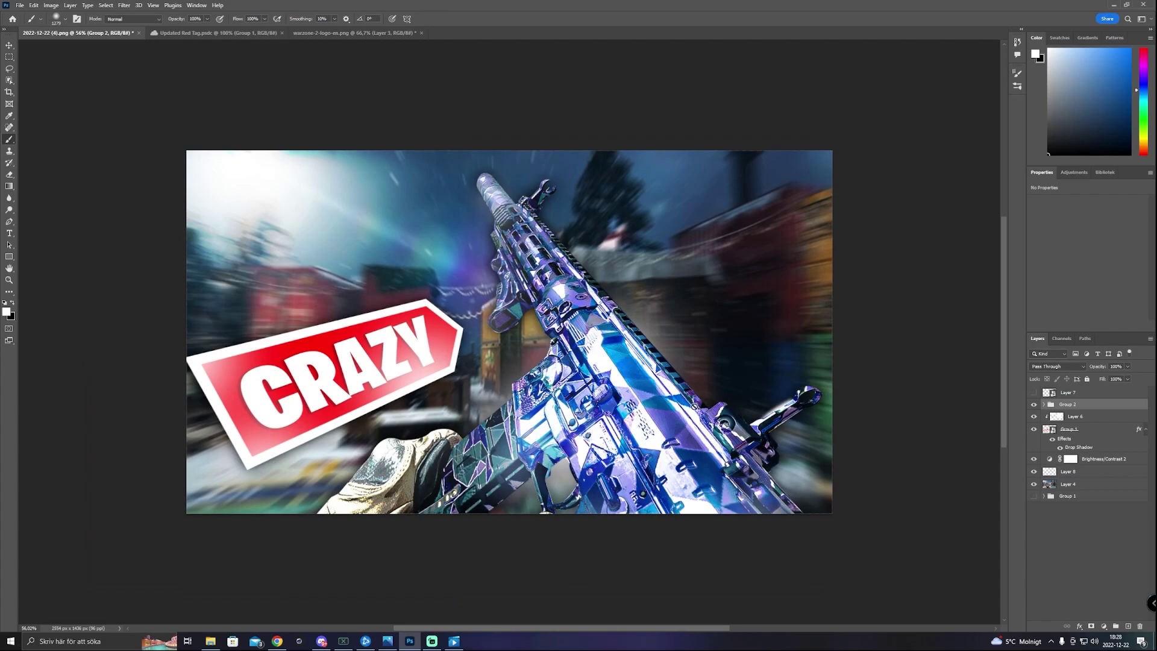
Open the Export As settings for the finished thumbnail composition.
left_click(18, 6)
mouse_move(87, 147)
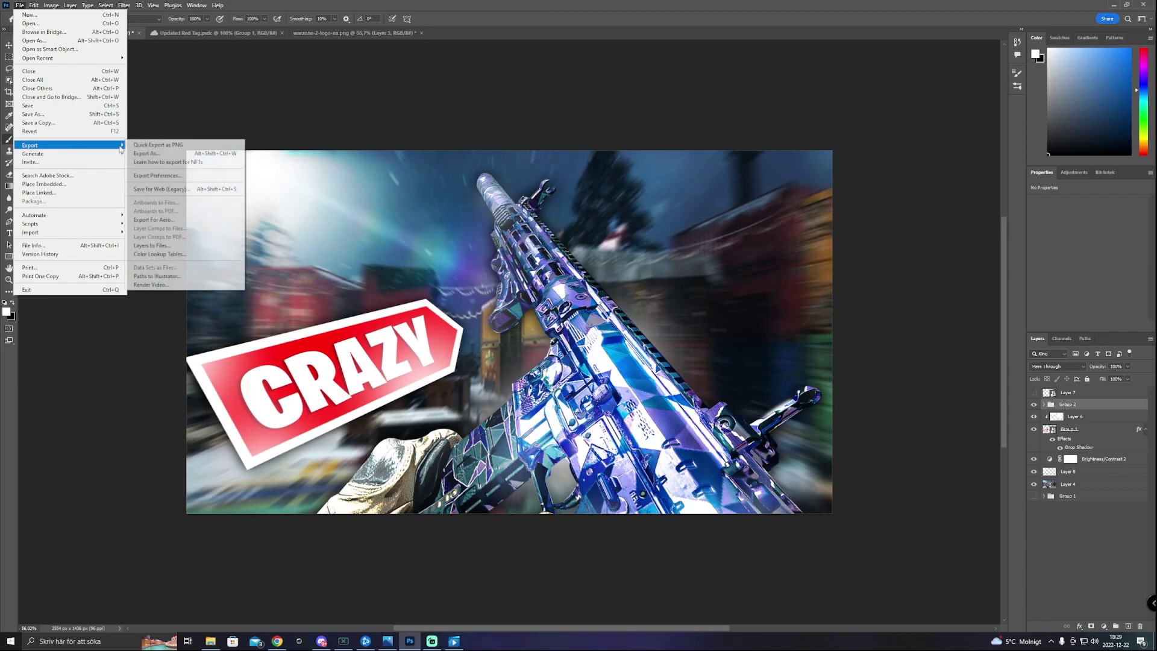
left_click(164, 155)
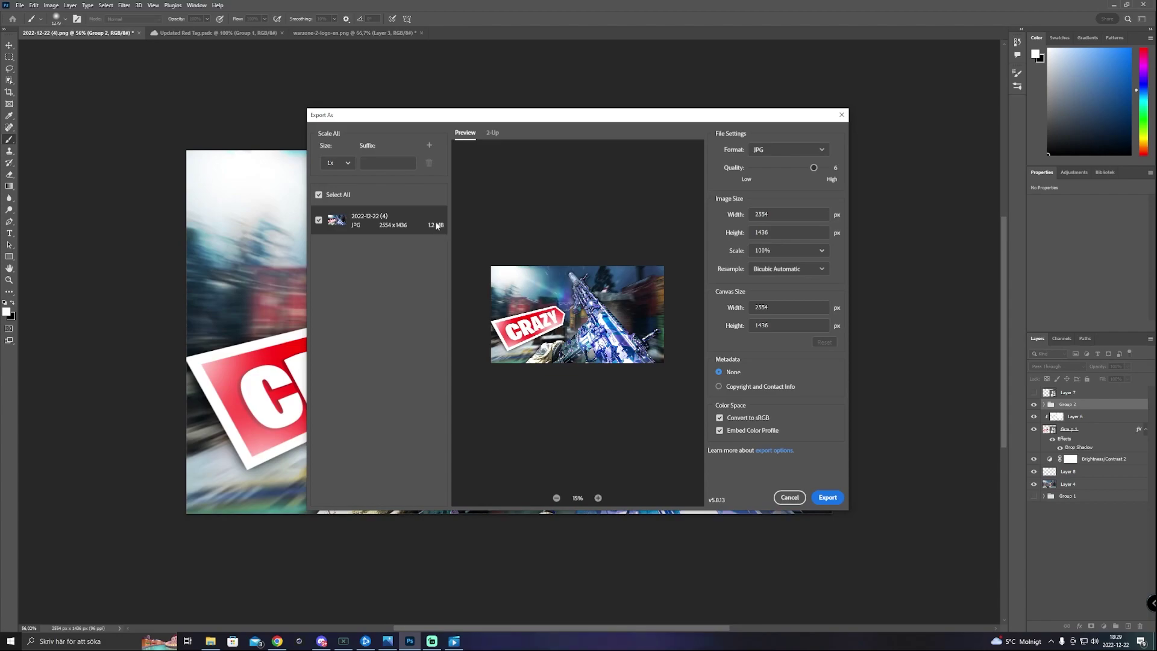
Try PNG as the export format, return to JPG, and try a higher JPG quality before restoring quality 6.
left_click(817, 153)
left_click(787, 169)
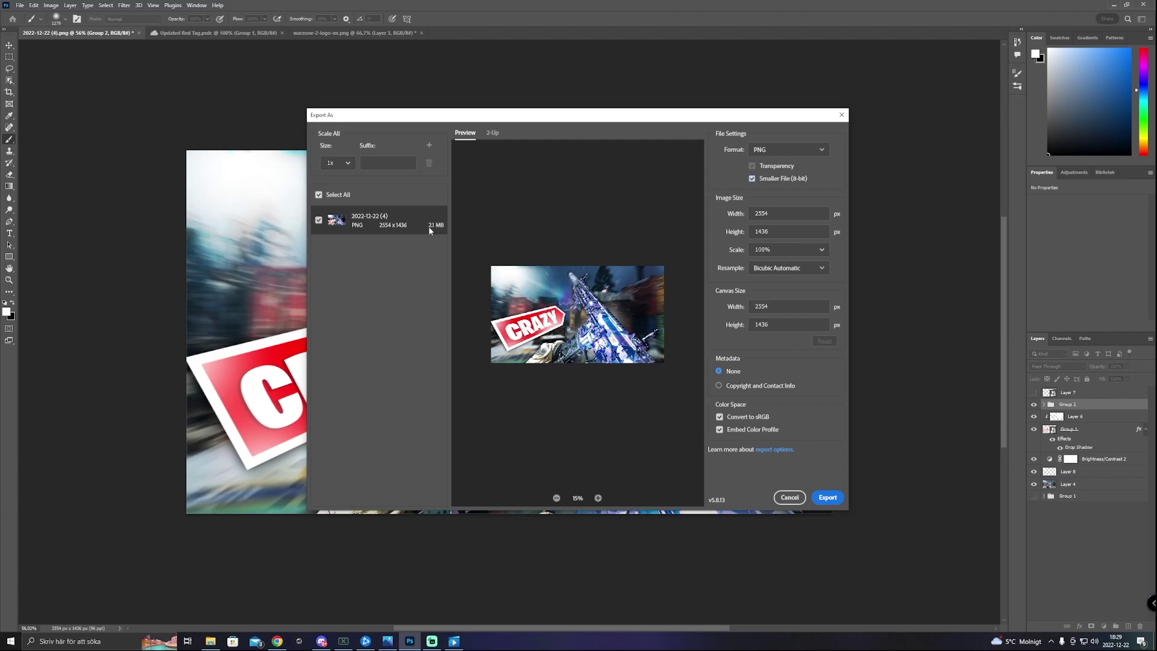
left_click(801, 149)
left_click(793, 184)
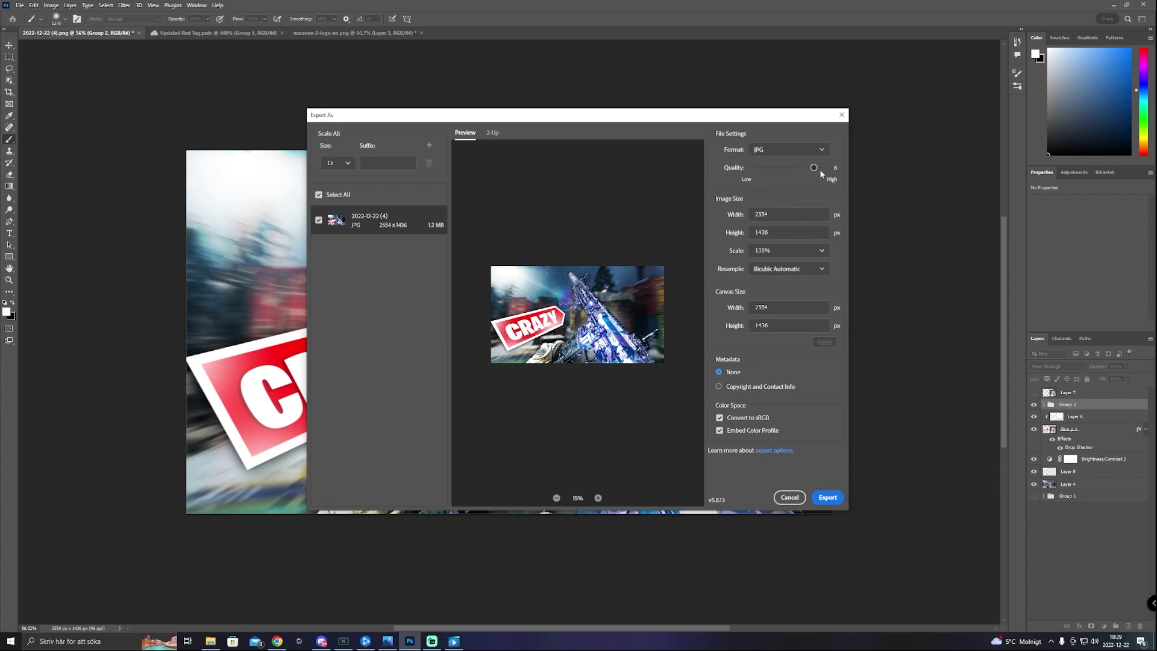
left_click_drag(815, 167, 844, 167)
left_click_drag(826, 168, 814, 168)
Export the thumbnail as a JPG named "polyatomic thumbie 2" in the Thumbnails folder on drive D.
left_click(828, 498)
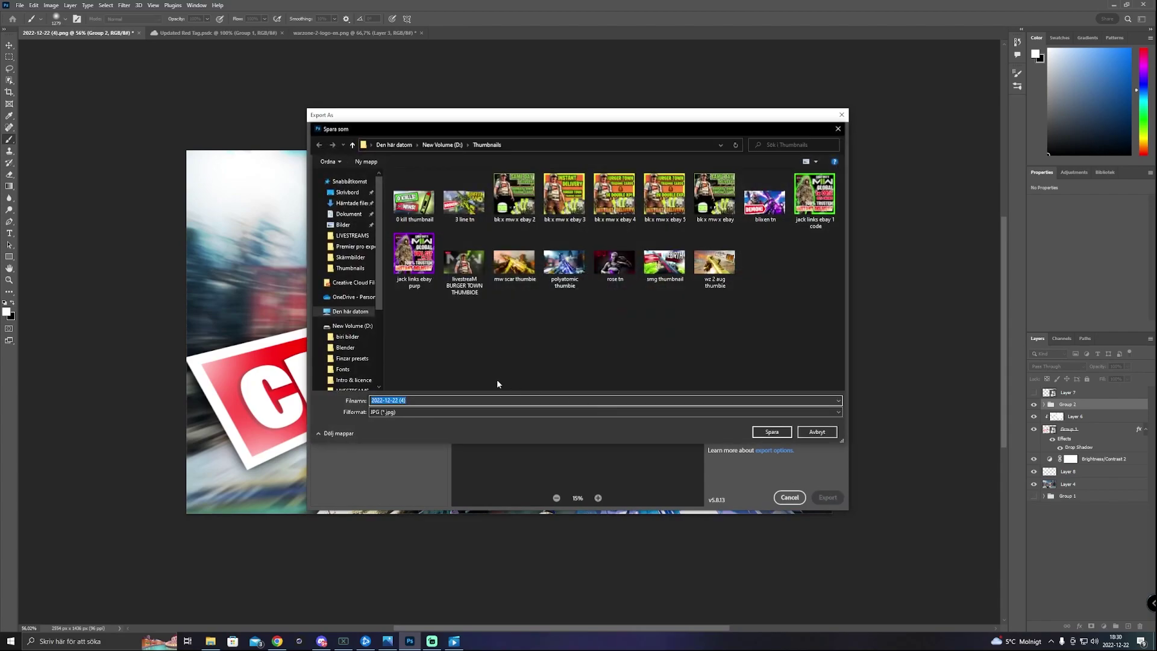
type("poly")
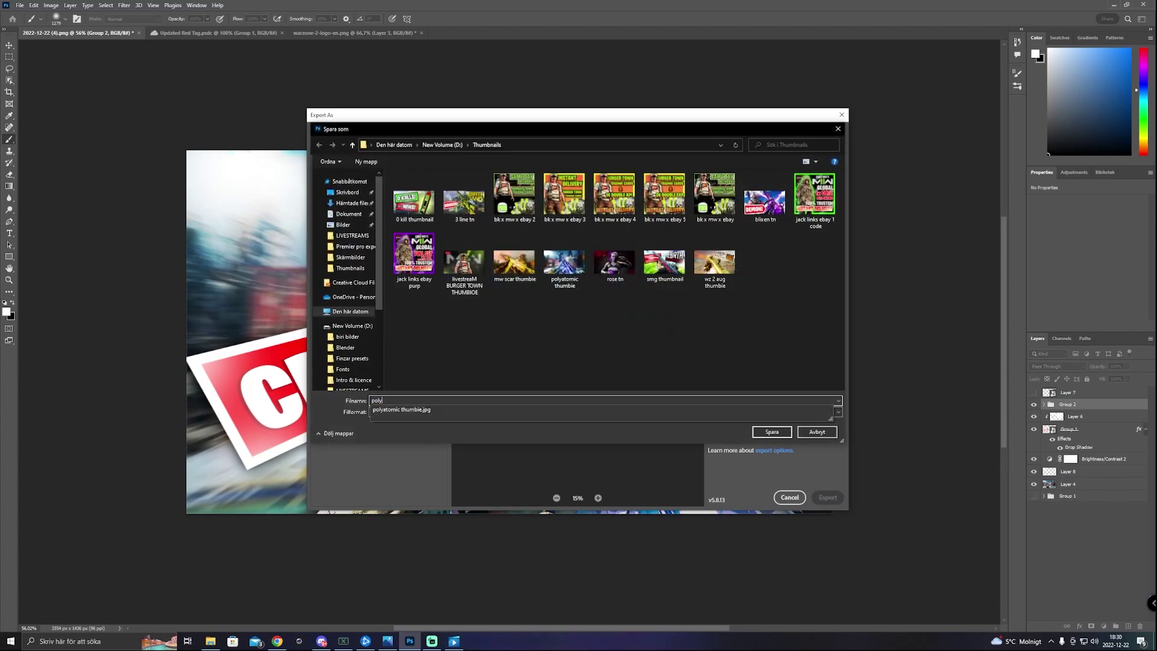
type("atomic thumbie 2")
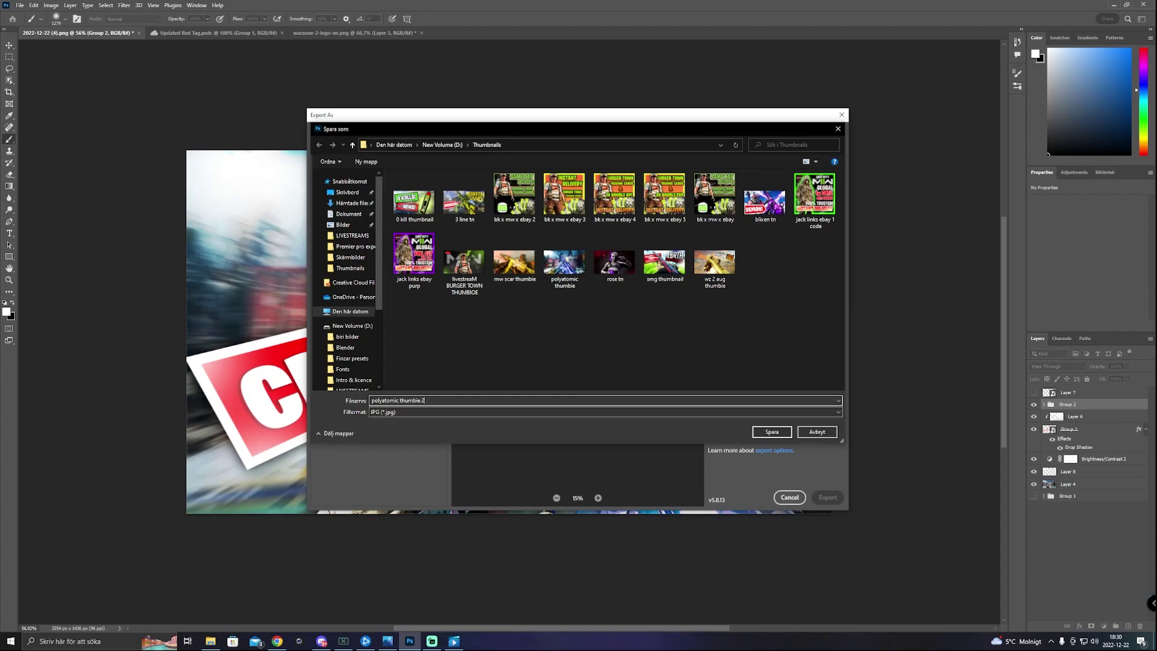
key("Return")
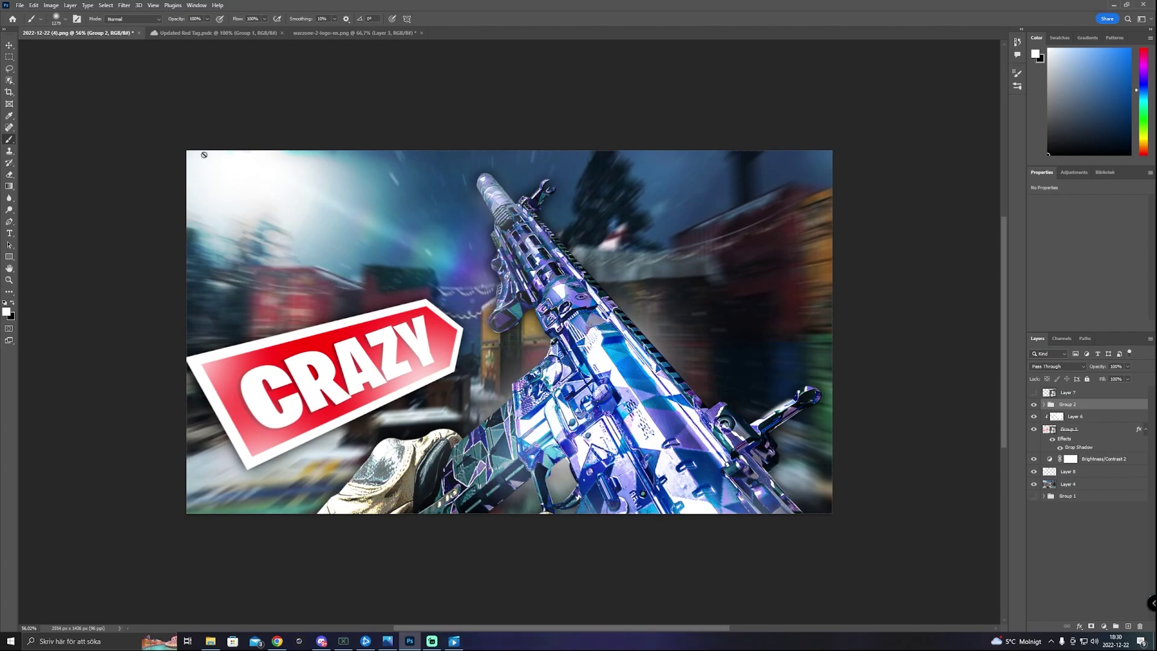
Save the layered document to Creative Cloud, keeping the suggested name 2022-12-22 (4).
left_click(20, 5)
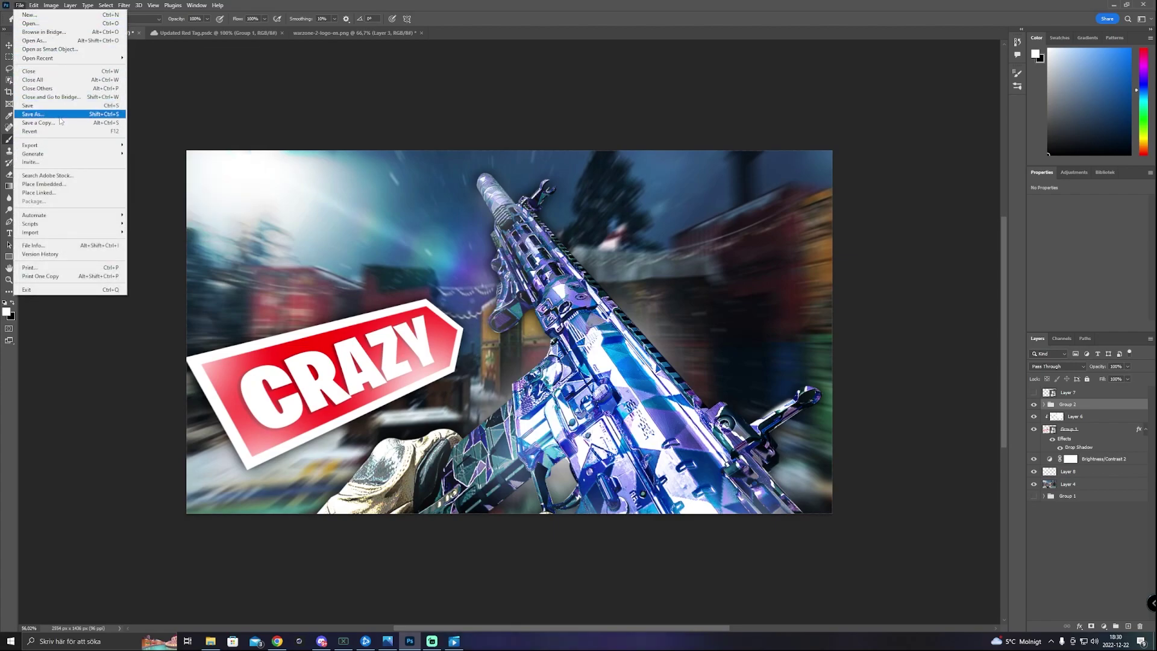
left_click(84, 115)
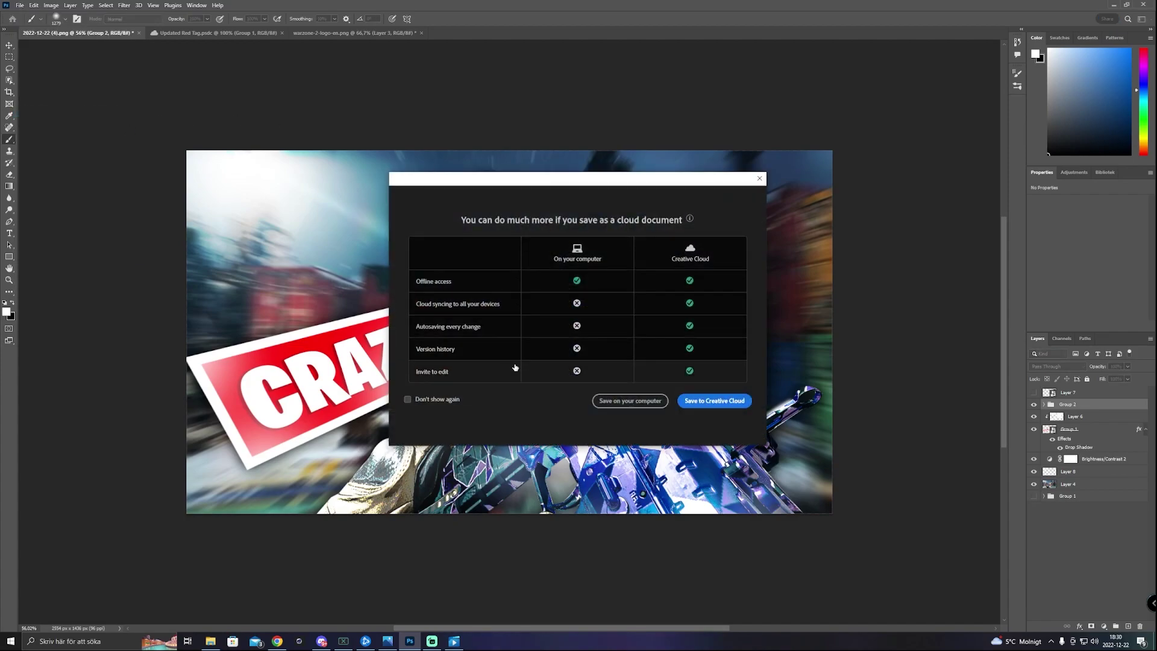
left_click(734, 402)
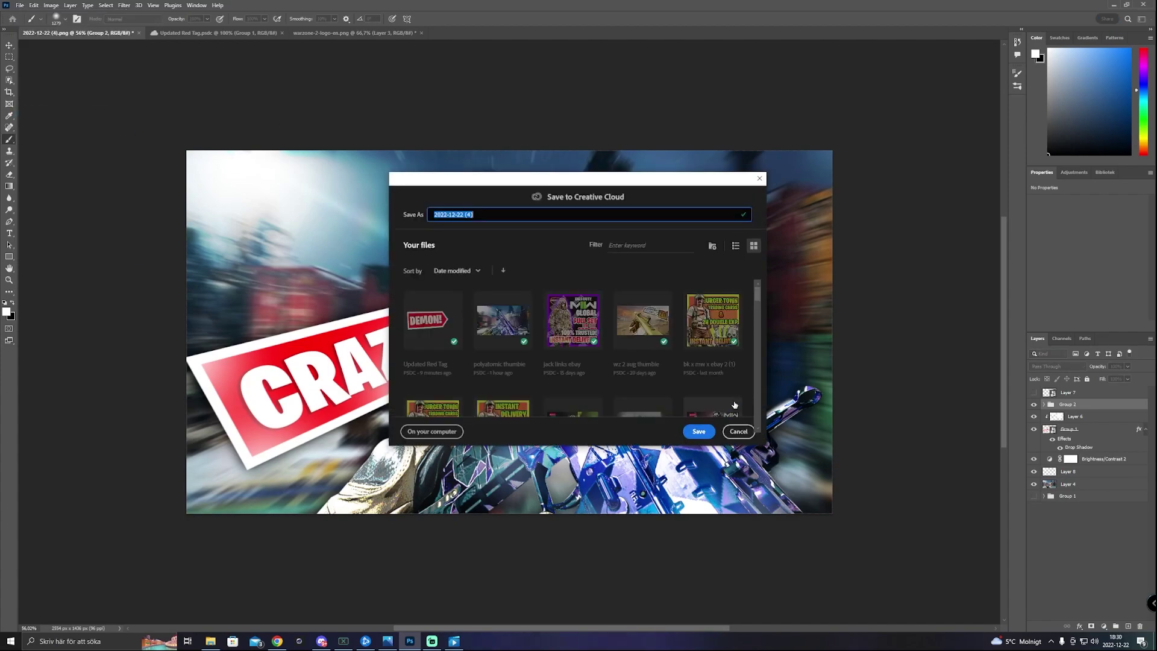
left_click(699, 432)
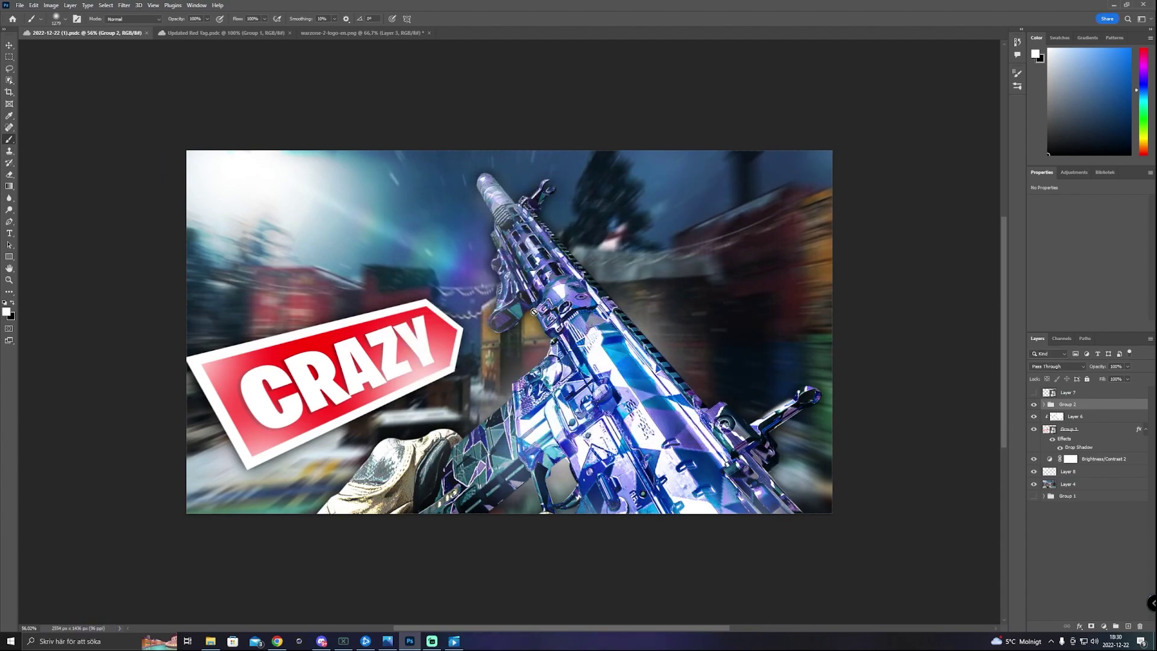